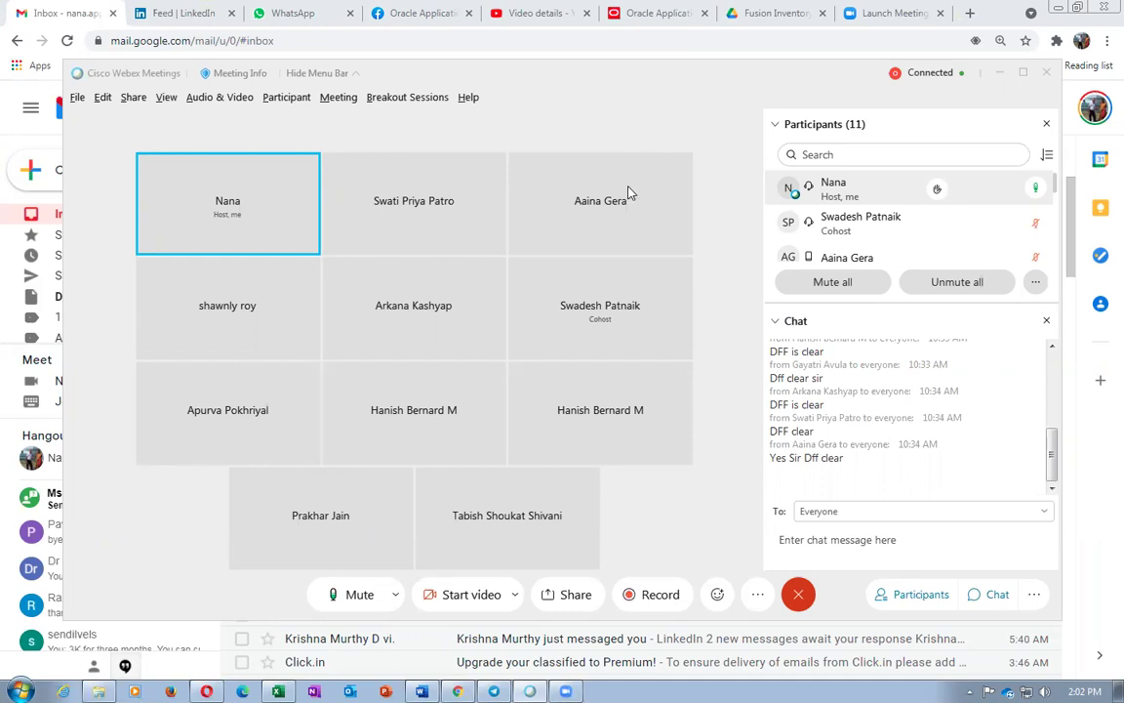
Open the Share Content dialog from the Webex meeting window
{"action": "left_click", "coordinate": [573, 602]}
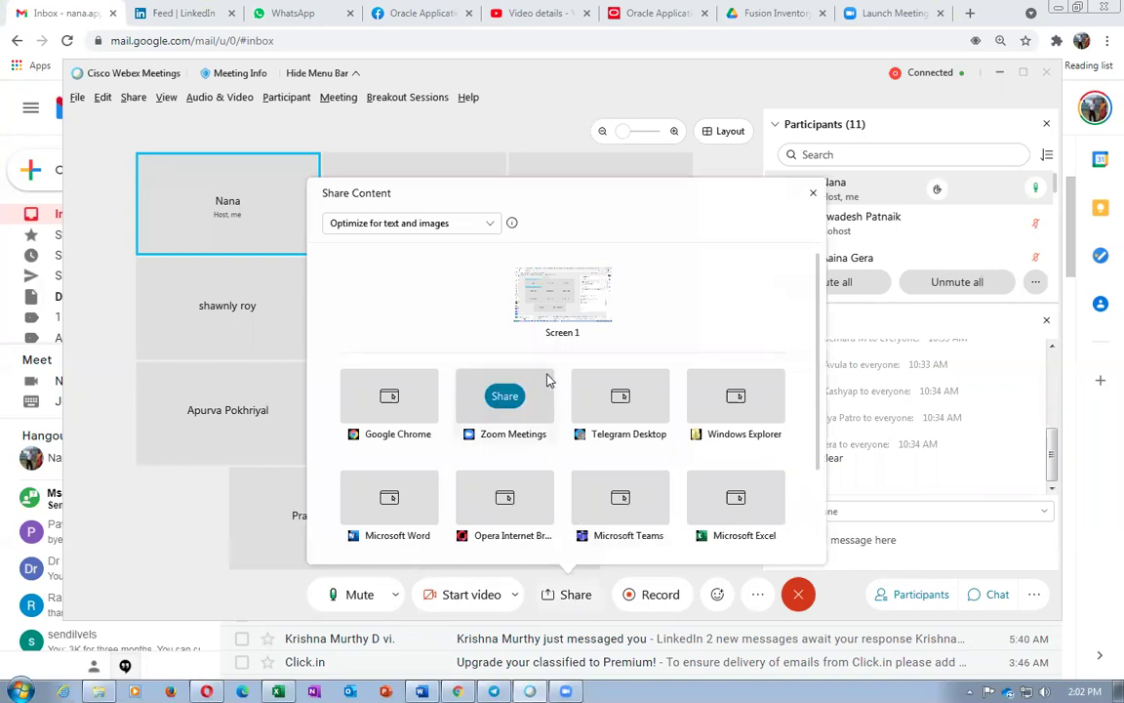
Share Screen 1 with the meeting and bring the Oracle Fusion home page tab forward
{"action": "left_click", "coordinate": [554, 298]}
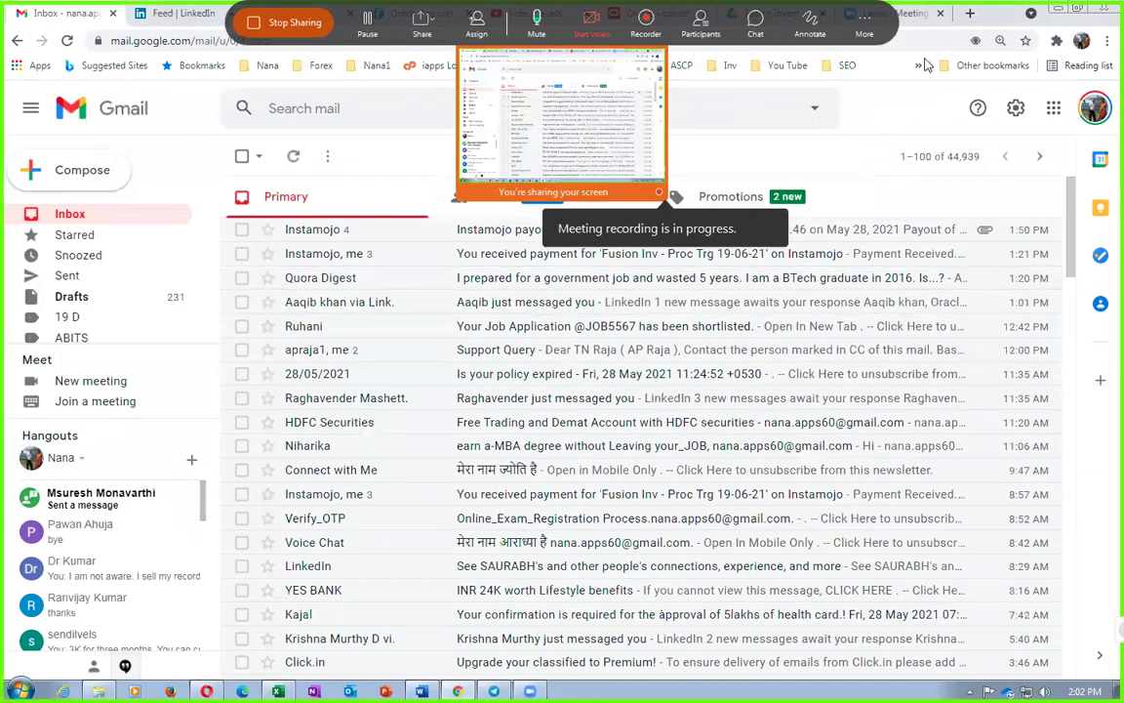
{"action": "left_click", "coordinate": [915, 13]}
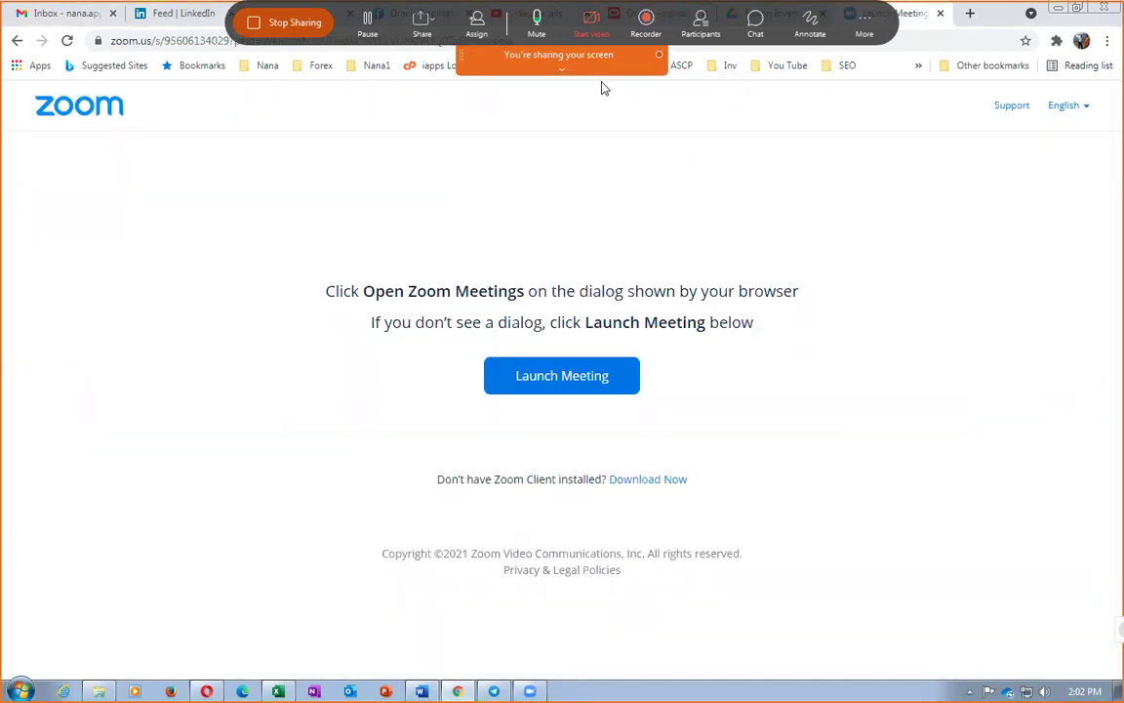
{"action": "left_click_drag", "start_coordinate": [611, 60], "coordinate": [97, 56]}
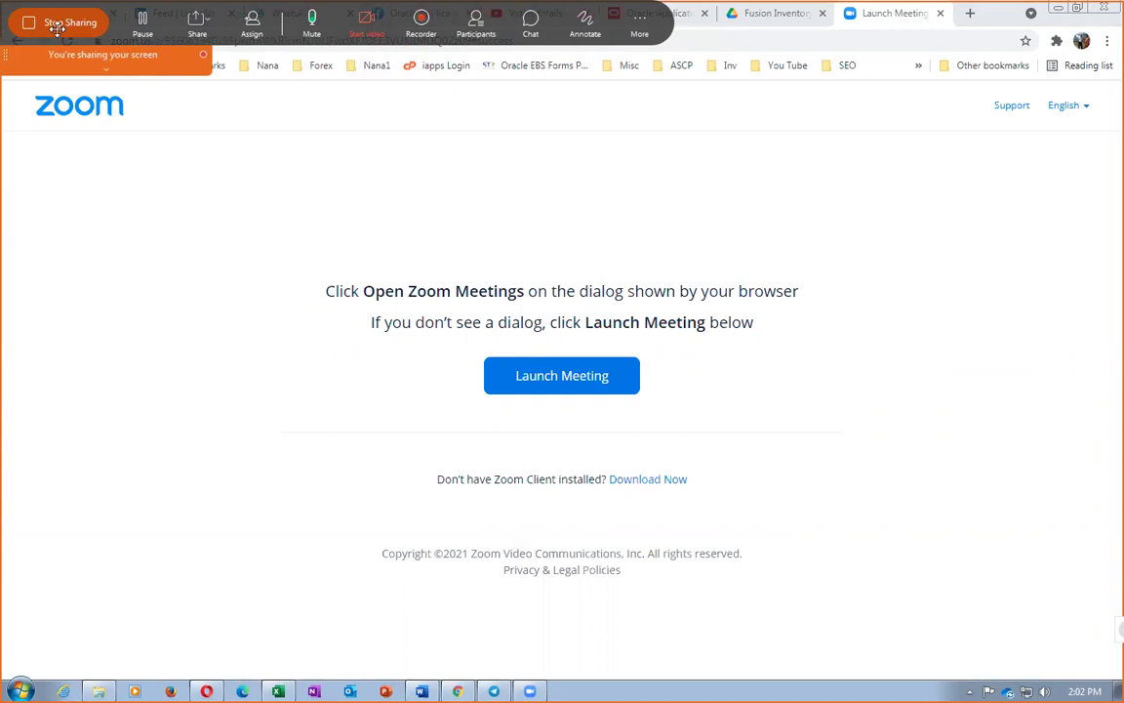
{"action": "left_click", "coordinate": [756, 14]}
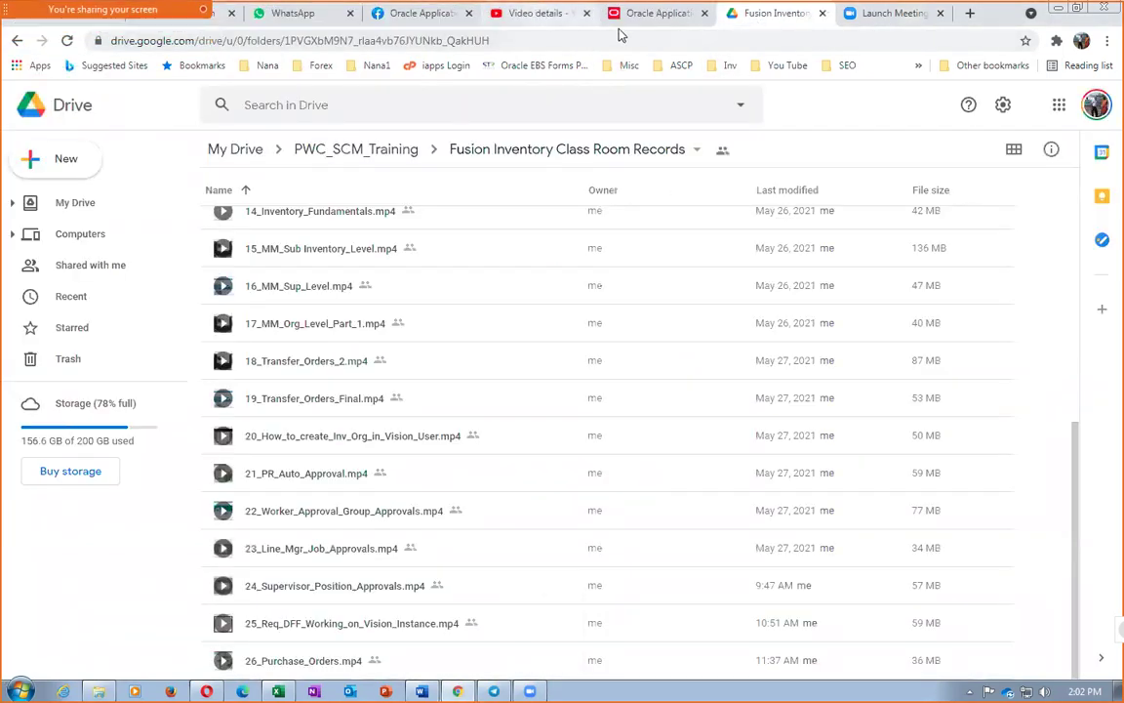
{"action": "left_click", "coordinate": [656, 14]}
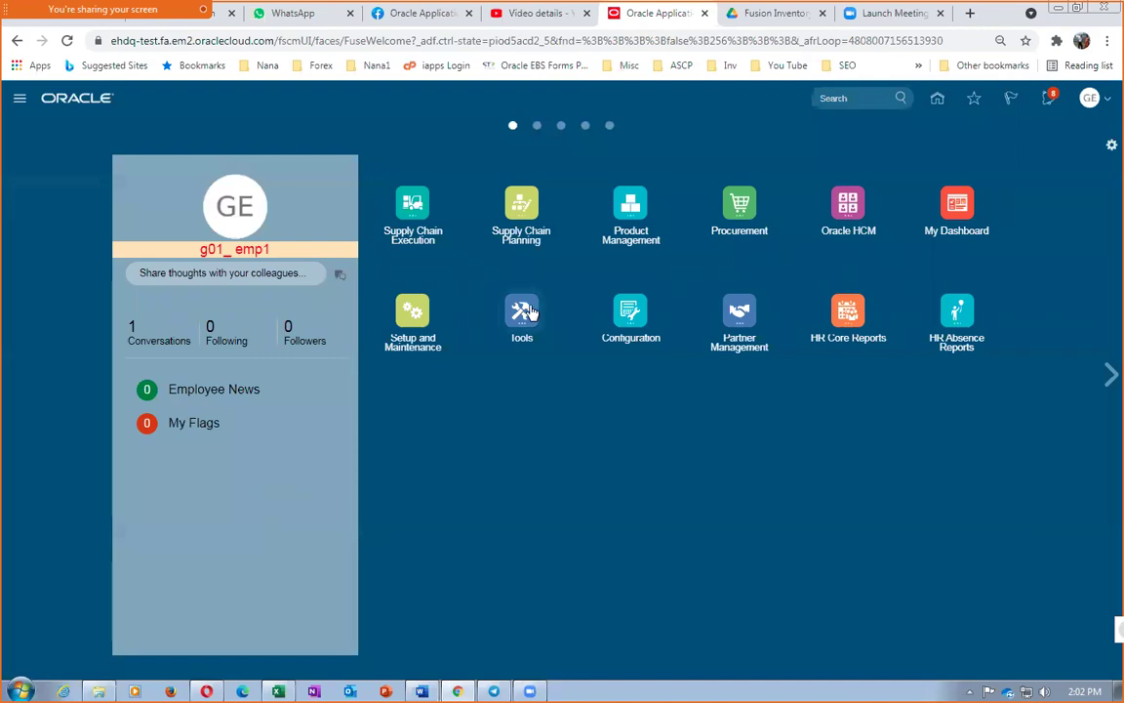
Go to Procurement > Purchase Agreements and show the Tasks panel
{"action": "left_click", "coordinate": [732, 209]}
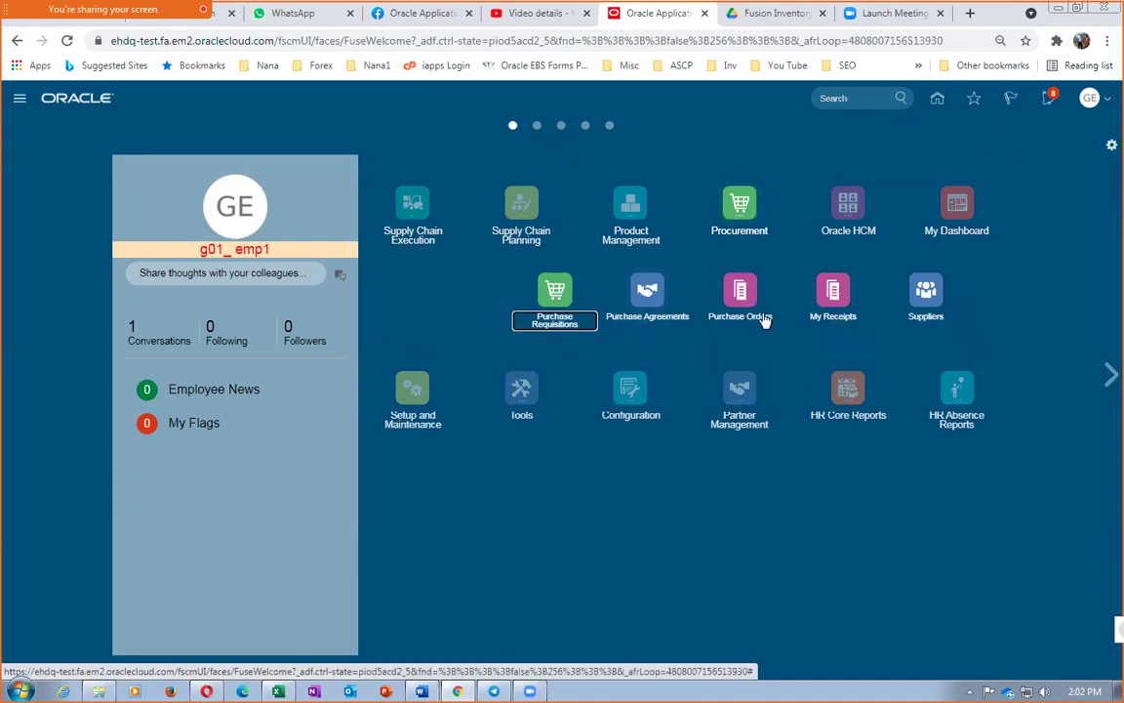
{"action": "left_click", "coordinate": [645, 295]}
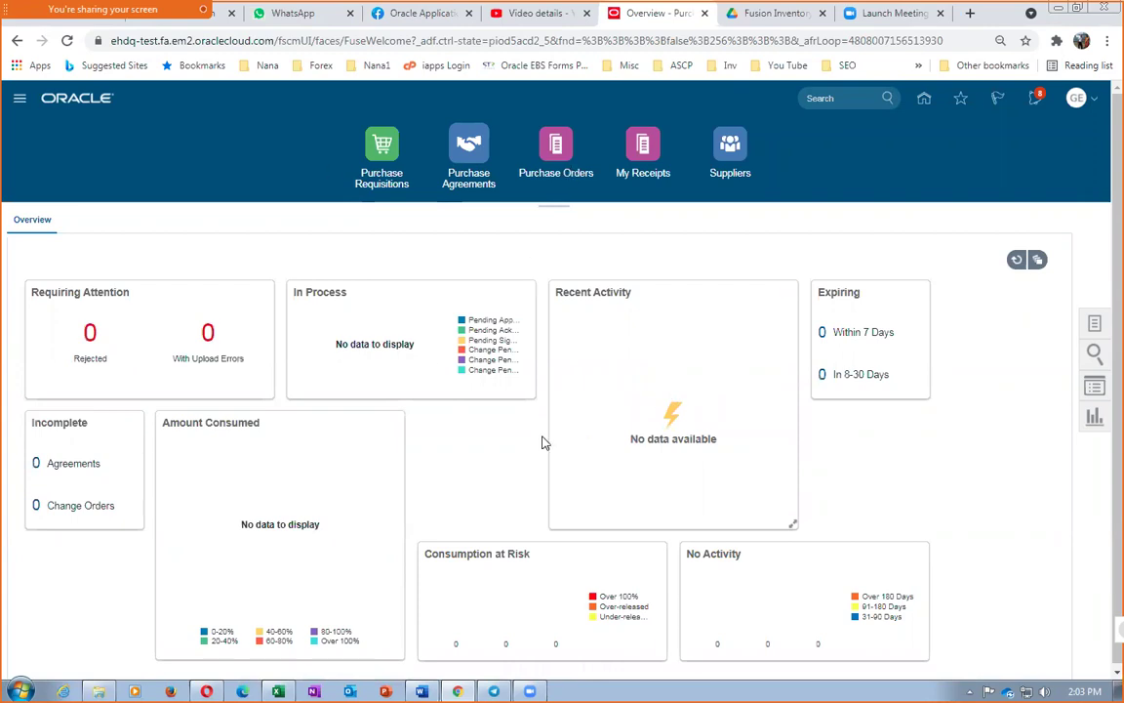
{"action": "left_click", "coordinate": [1095, 326]}
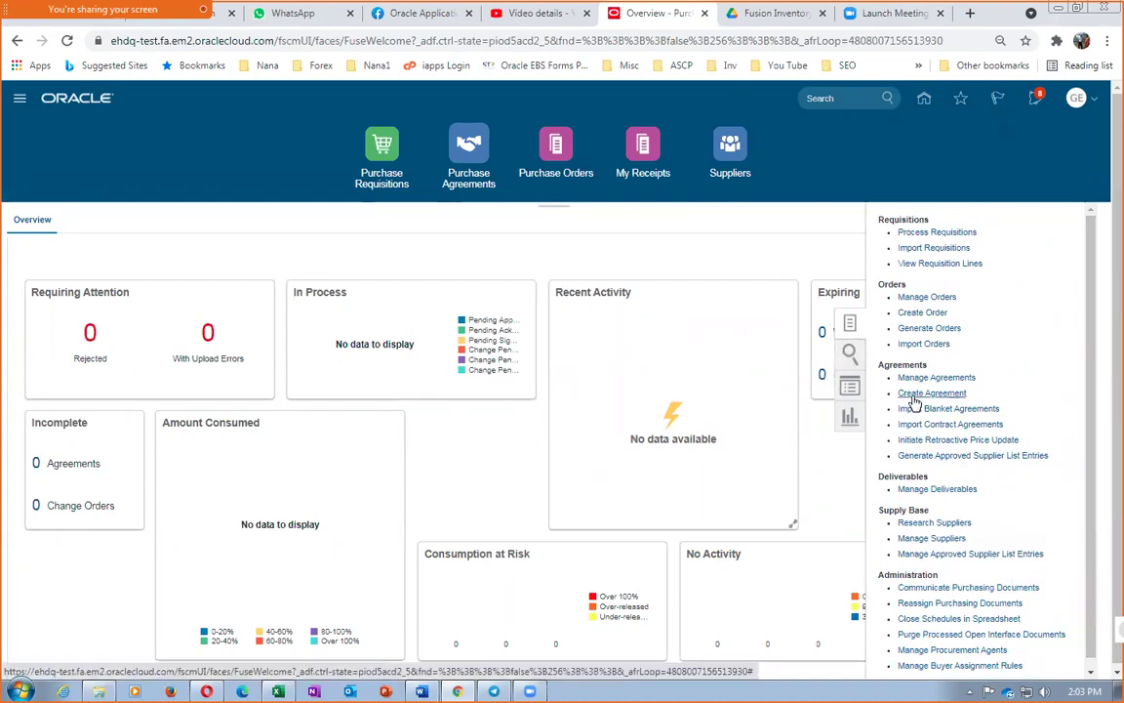
Create a Contract Purchase Agreement for supplier g01_sup_1, producing agreement 3000
{"action": "left_click", "coordinate": [912, 393]}
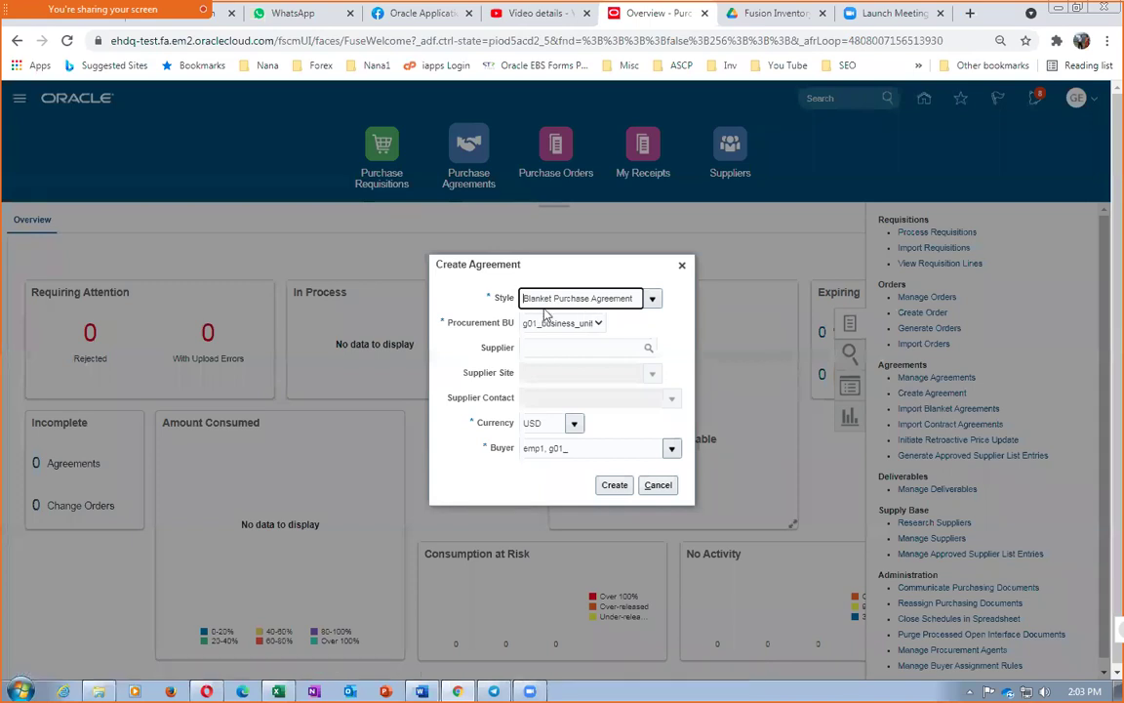
{"action": "left_click", "coordinate": [652, 301]}
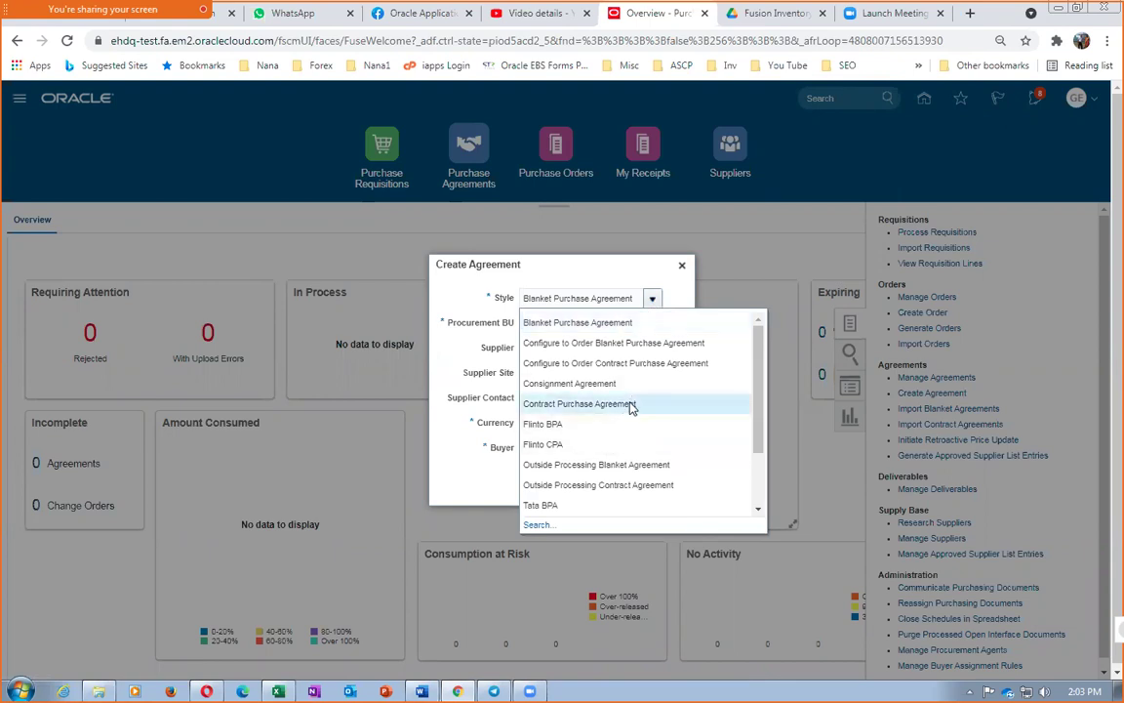
{"action": "left_click", "coordinate": [631, 403]}
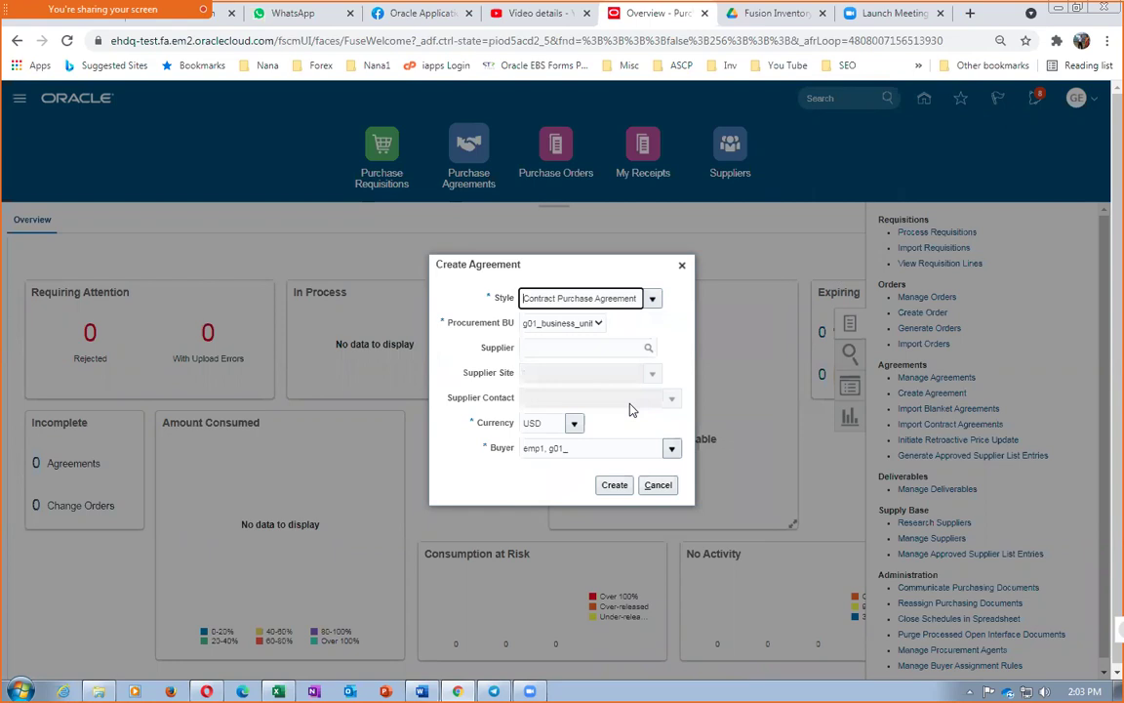
{"action": "left_click", "coordinate": [589, 350]}
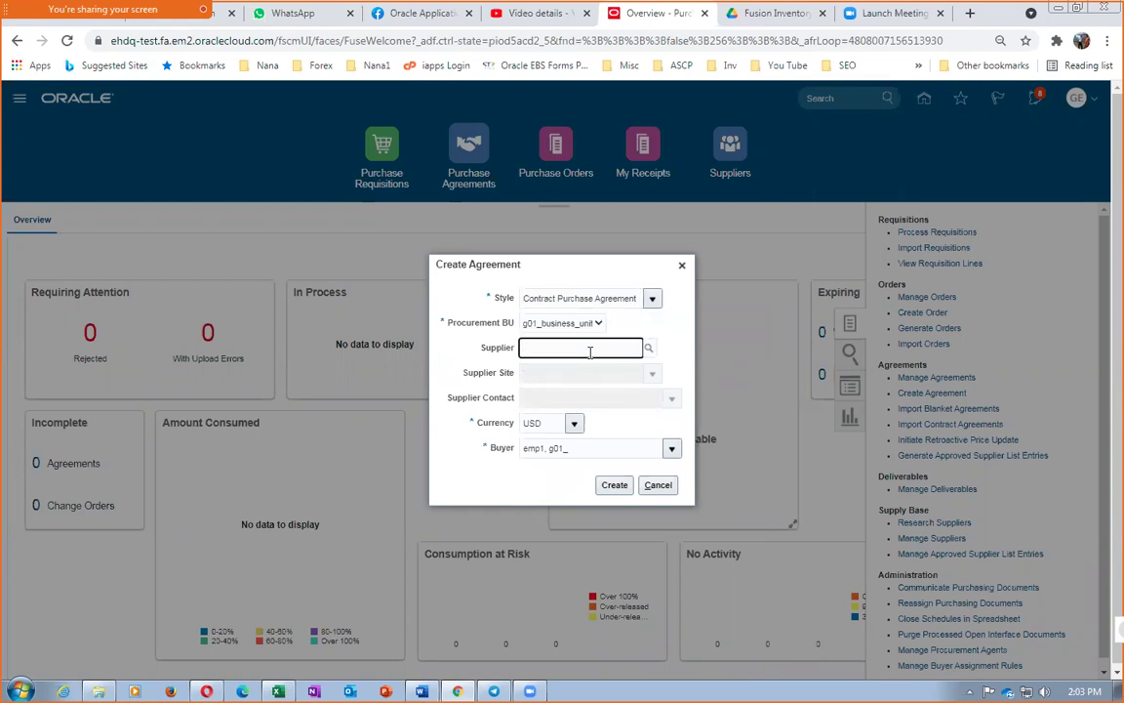
{"action": "type", "text": "g01"}
{"action": "left_click", "coordinate": [580, 372]}
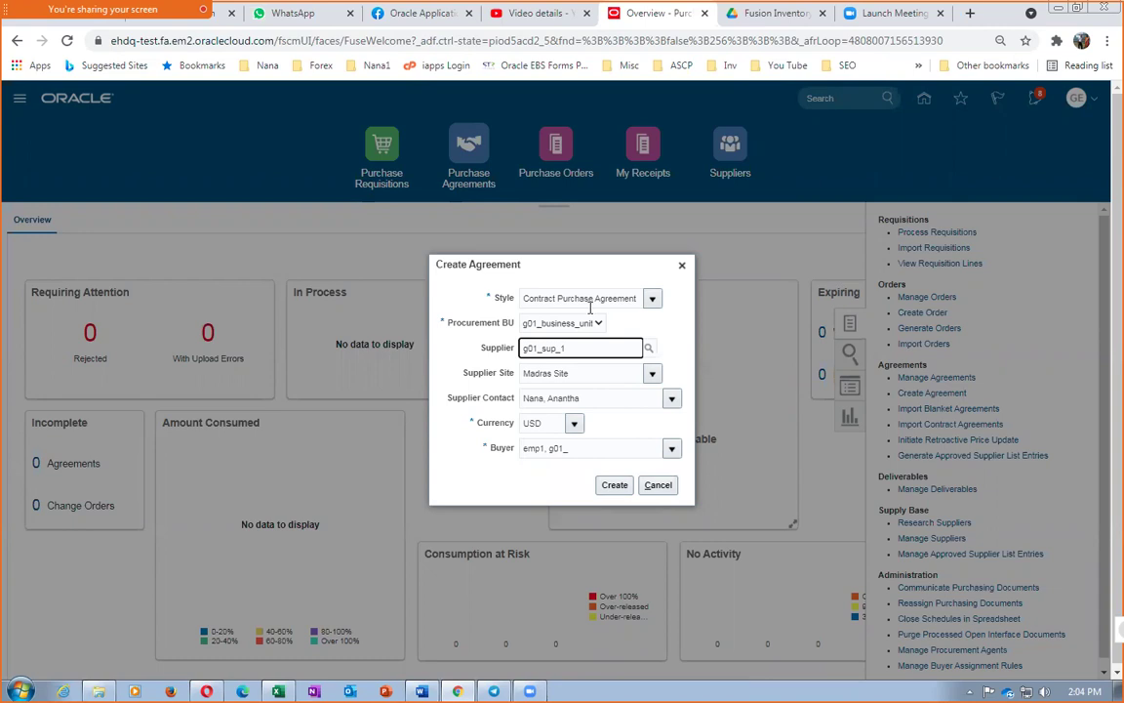
{"action": "left_click", "coordinate": [532, 297]}
{"action": "left_click_drag", "start_coordinate": [532, 296], "coordinate": [617, 305]}
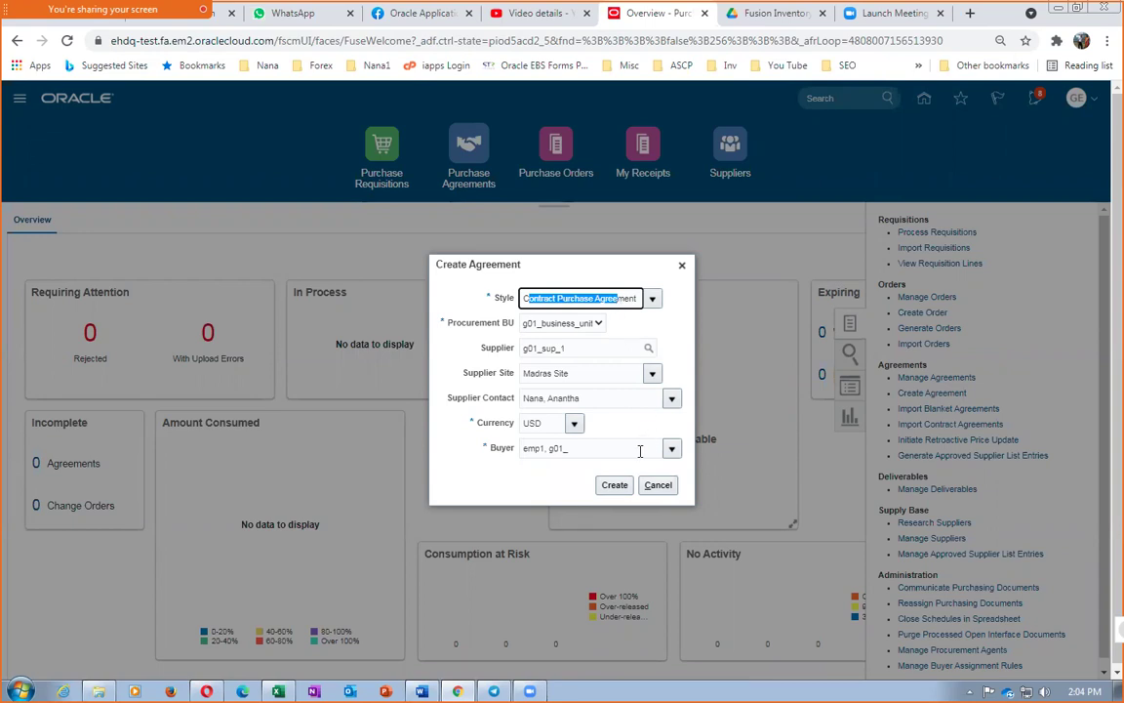
{"action": "left_click", "coordinate": [614, 485]}
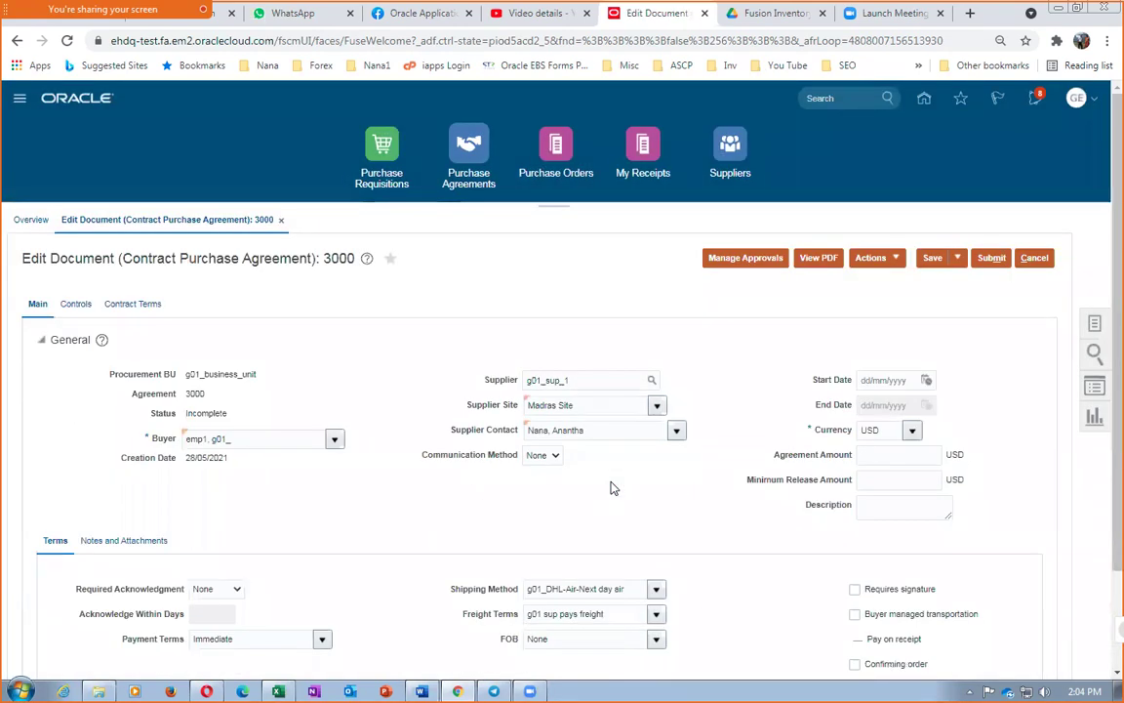
Enter an agreement amount of 1,000 and a minimum release amount of 50
{"action": "scroll", "coordinate": [613, 488], "scroll_direction": "down", "scroll_amount": 2}
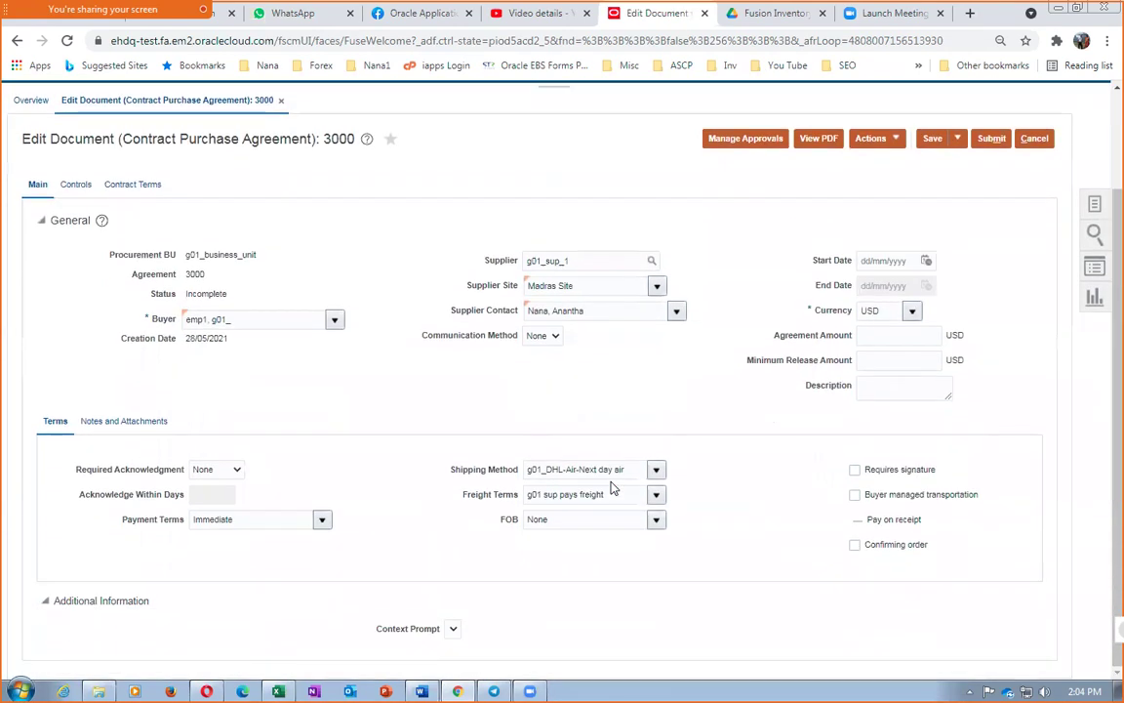
{"action": "scroll", "coordinate": [613, 488], "scroll_direction": "up", "scroll_amount": 2}
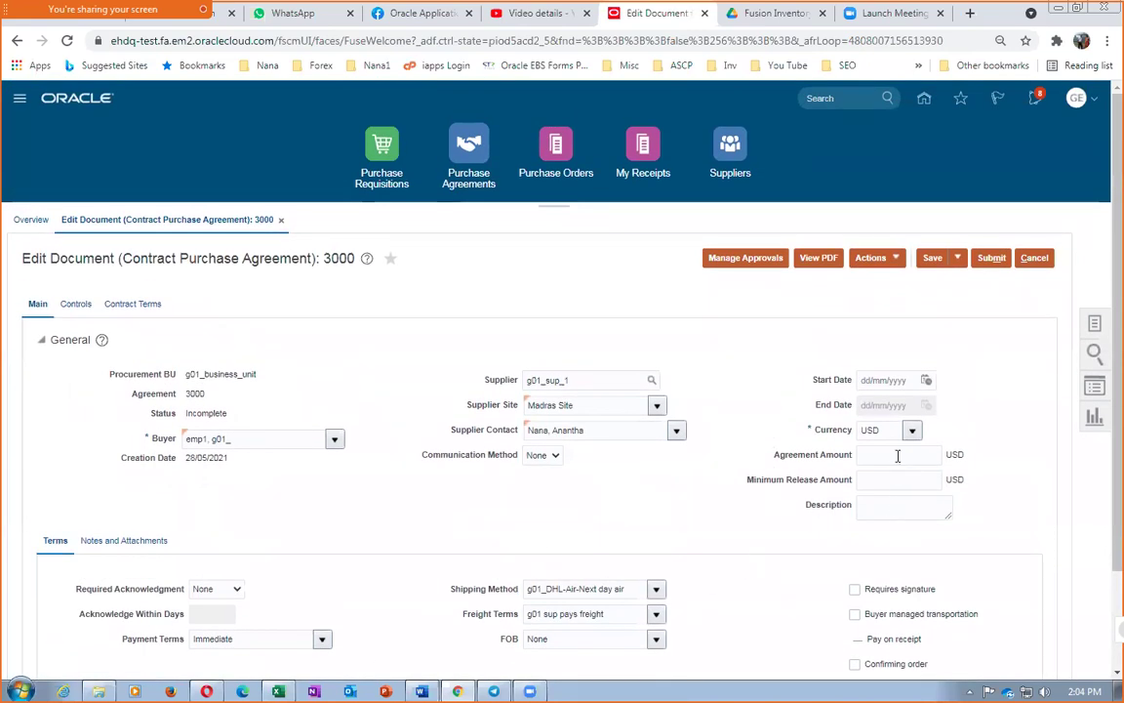
{"action": "left_click", "coordinate": [898, 455]}
{"action": "type", "text": "1,"}
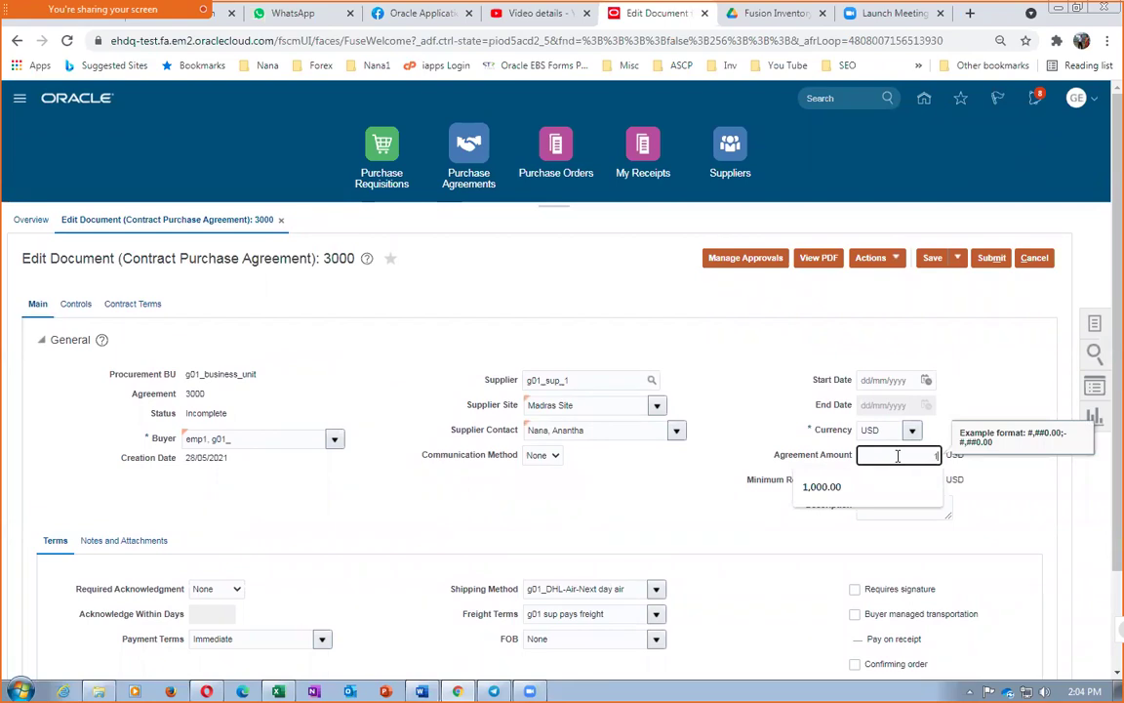
{"action": "type", "text": "000"}
{"action": "key", "text": "Tab"}
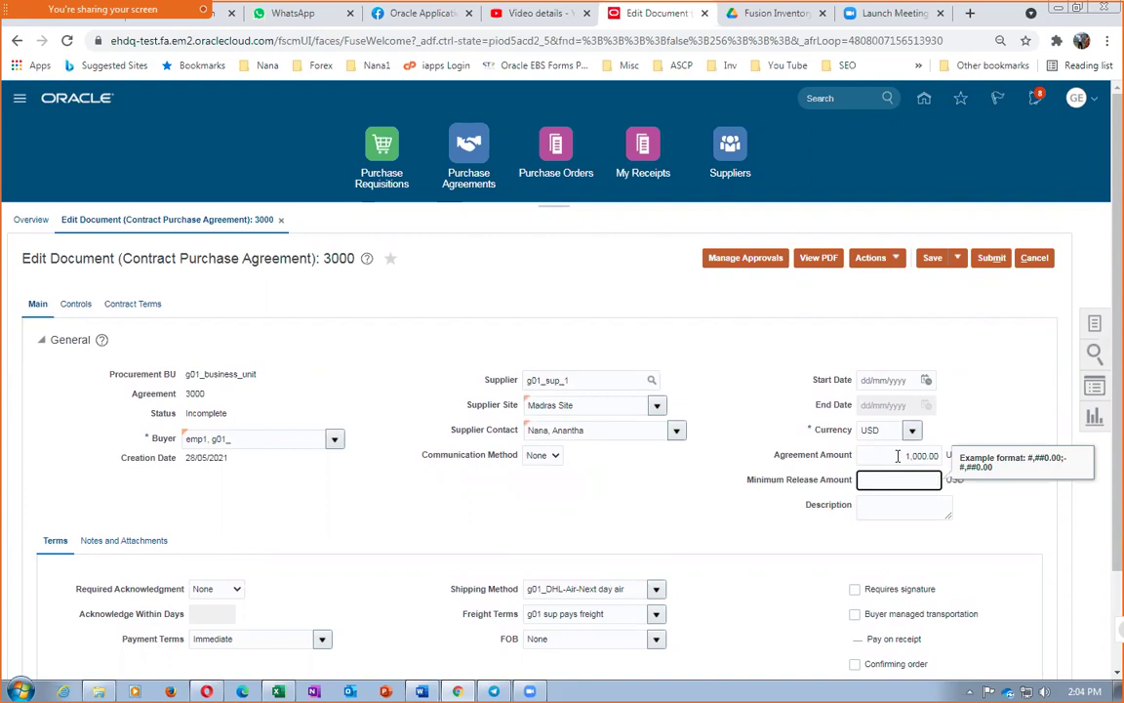
{"action": "type", "text": "50"}
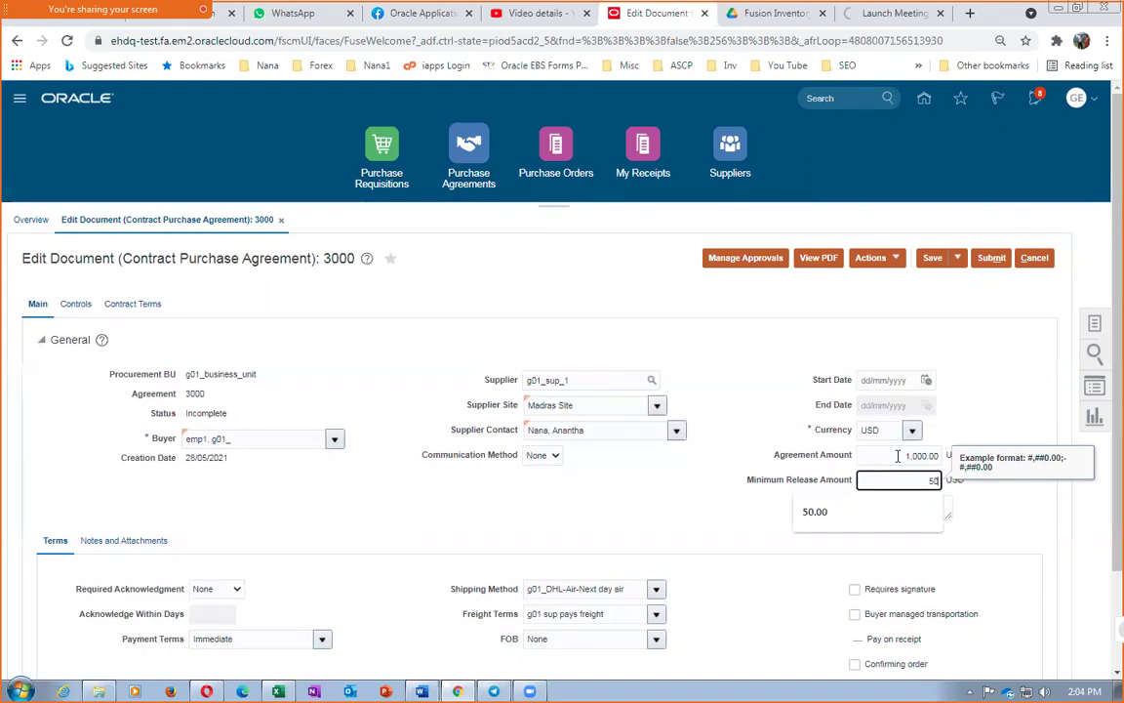
{"action": "double_click", "coordinate": [1006, 419]}
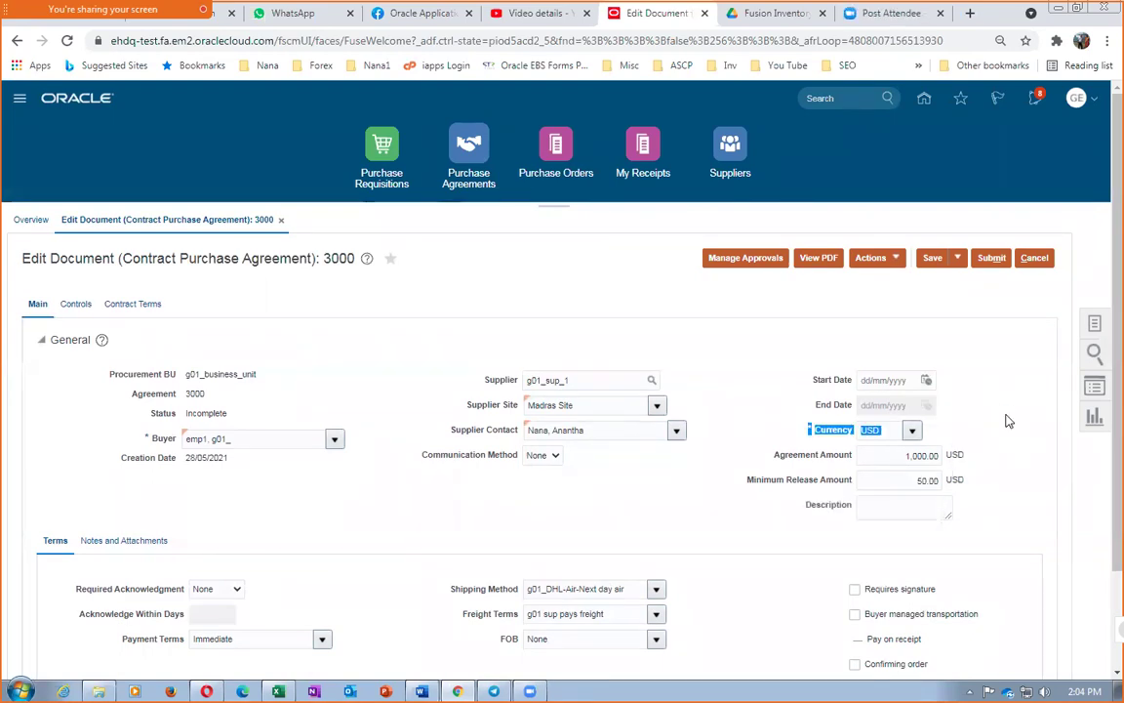
Keep the 50.00 minimum release and enter the description 'First CPA'
{"action": "left_click", "coordinate": [909, 488]}
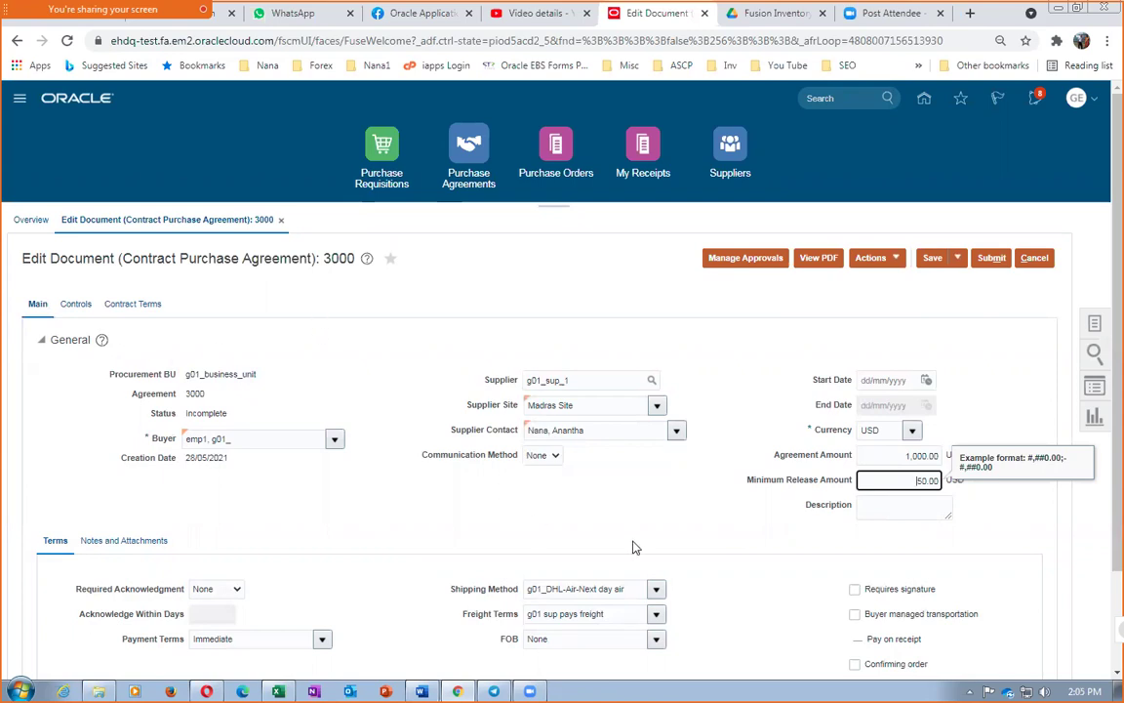
{"action": "double_click", "coordinate": [918, 479]}
{"action": "left_click", "coordinate": [911, 509]}
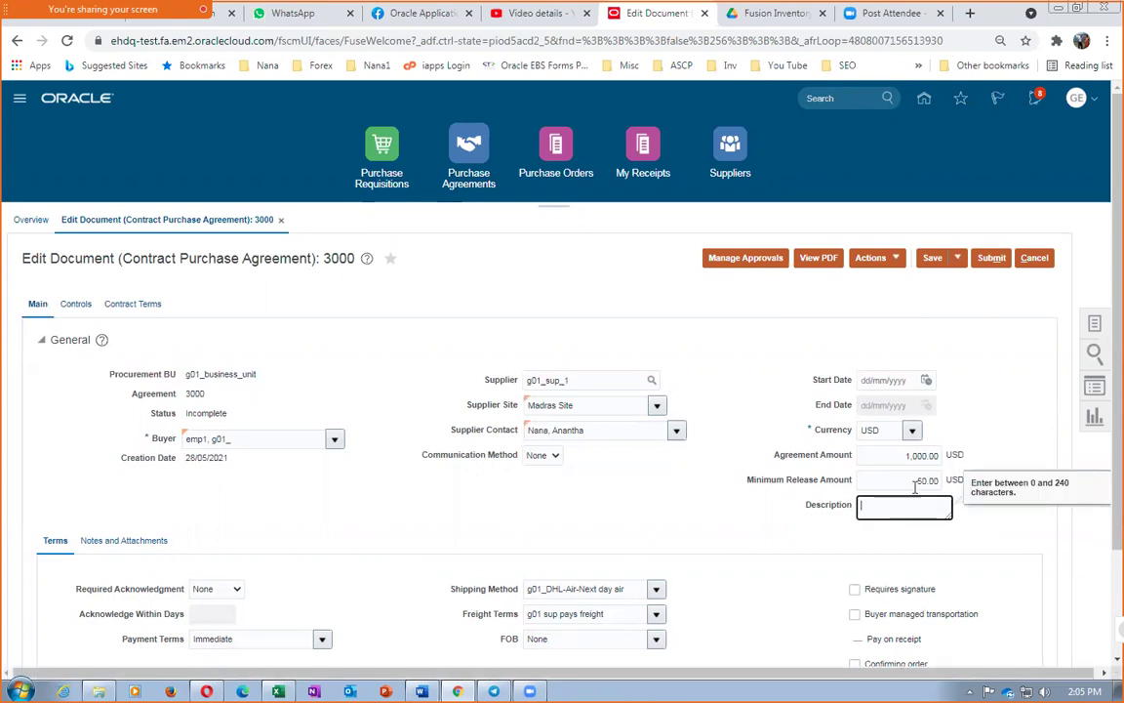
{"action": "left_click", "coordinate": [917, 480]}
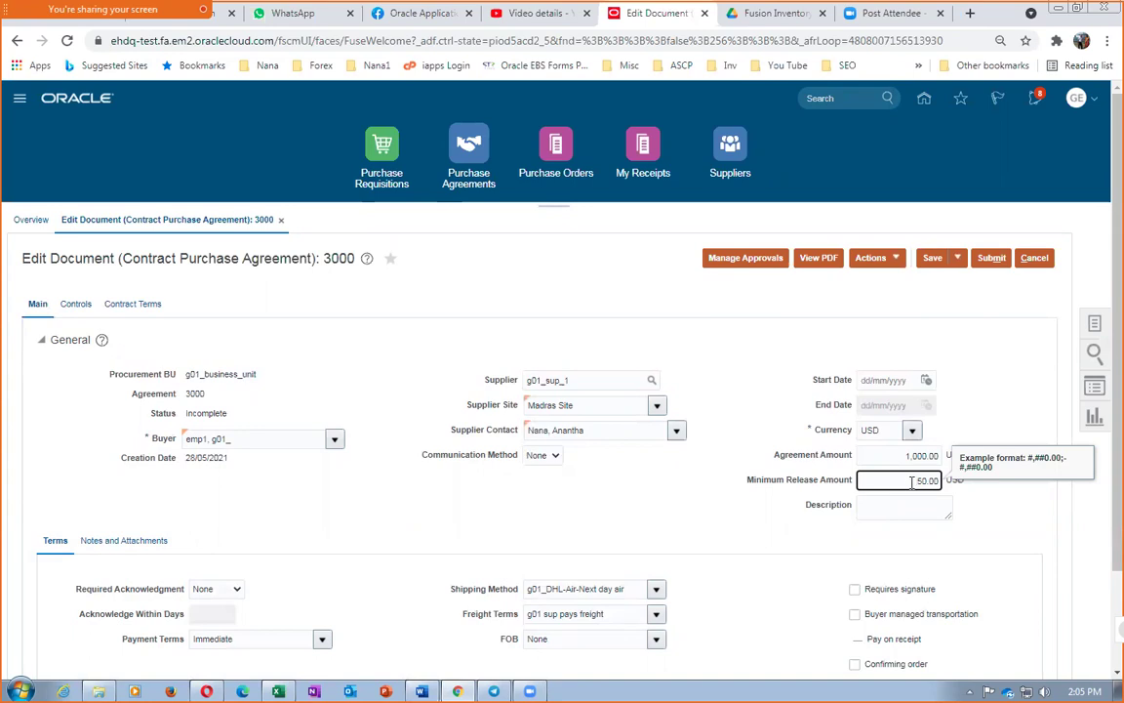
{"action": "left_click", "coordinate": [995, 525]}
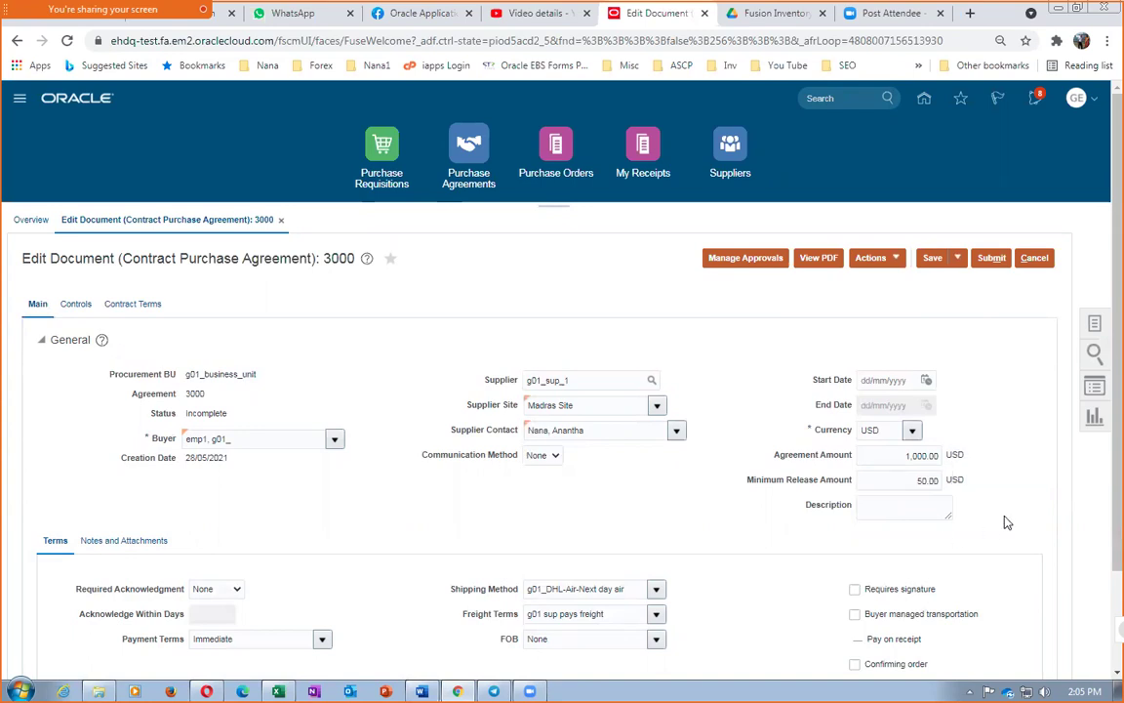
{"action": "double_click", "coordinate": [881, 482]}
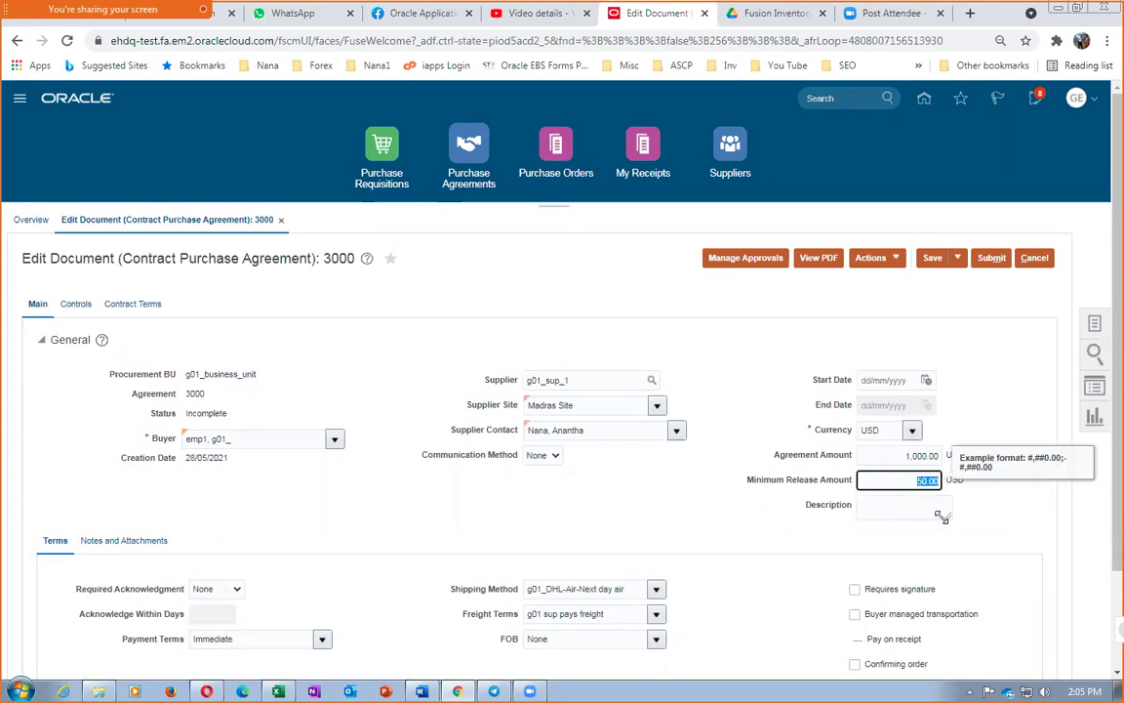
{"action": "left_click", "coordinate": [987, 517]}
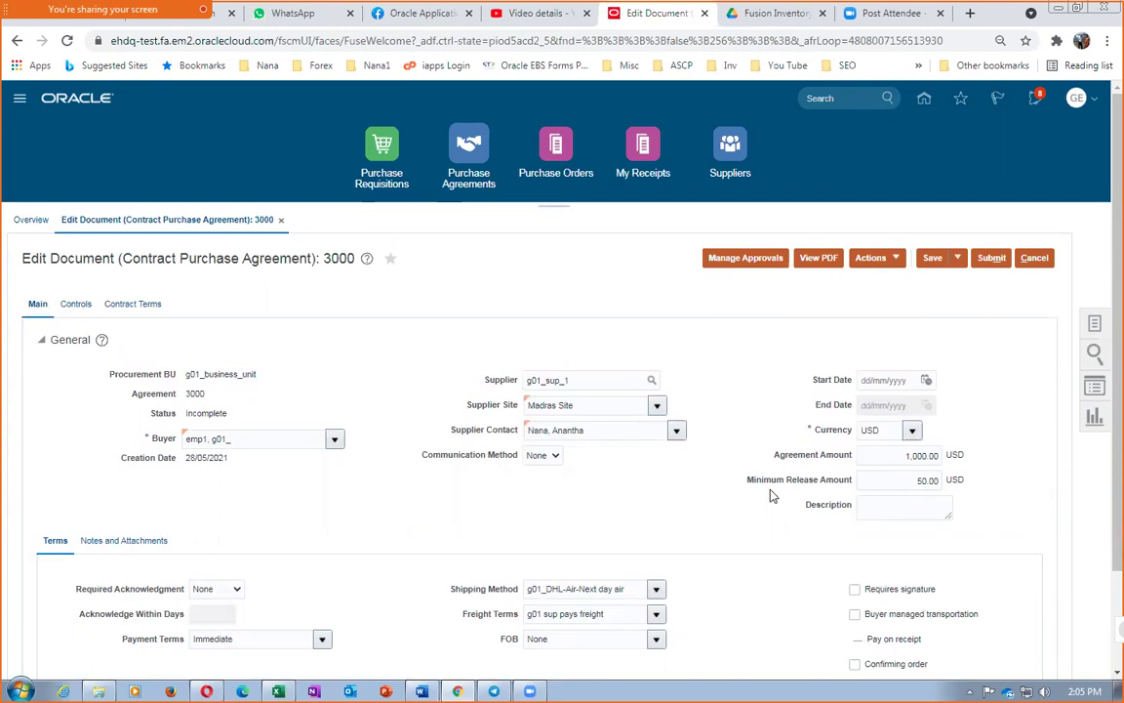
{"action": "left_click", "coordinate": [882, 505]}
{"action": "type", "text": "First CPA"}
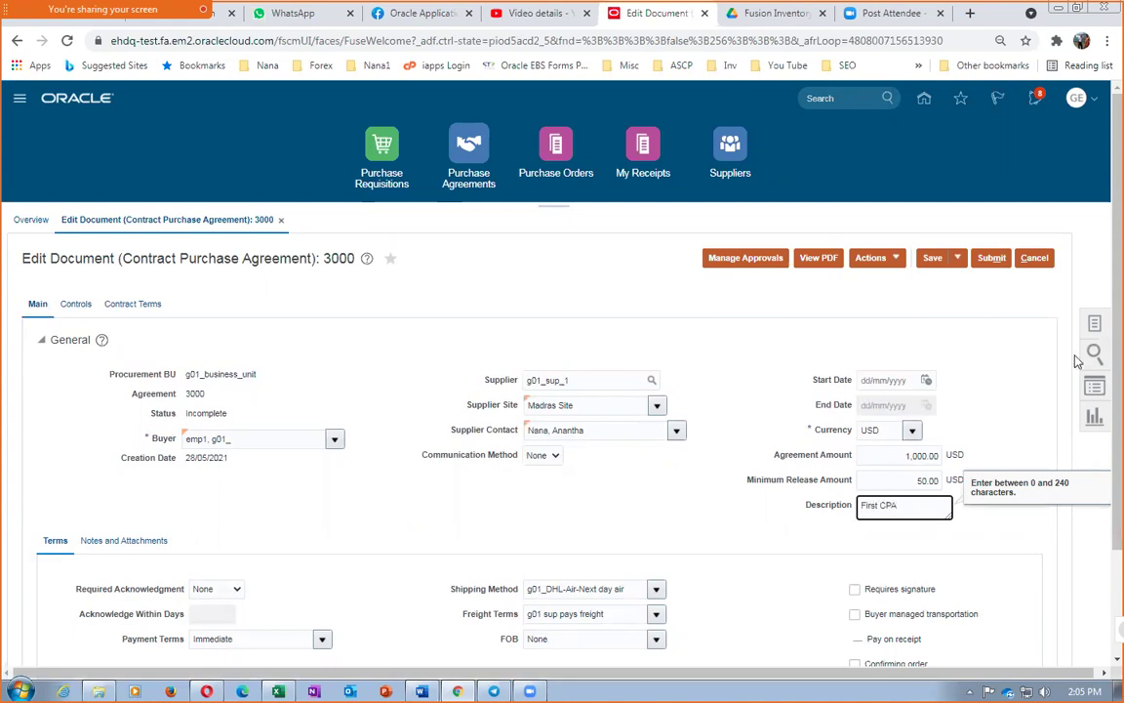
{"action": "scroll", "coordinate": [301, 346], "scroll_direction": "down", "scroll_amount": 2}
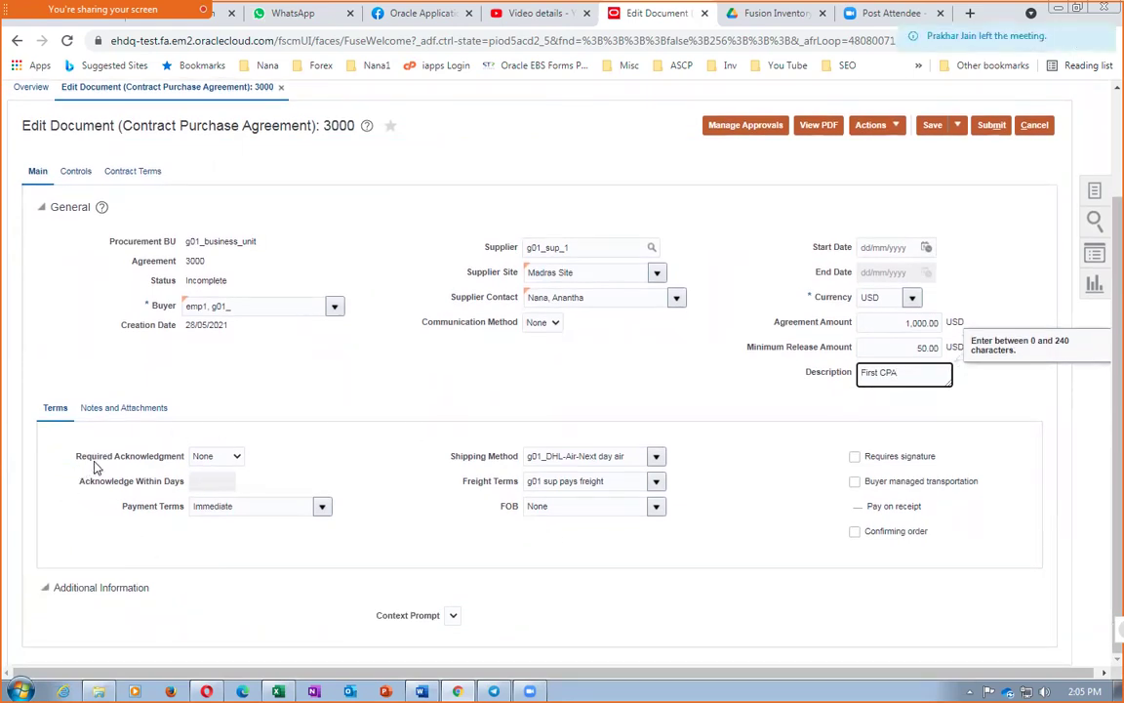
{"action": "left_click", "coordinate": [230, 455]}
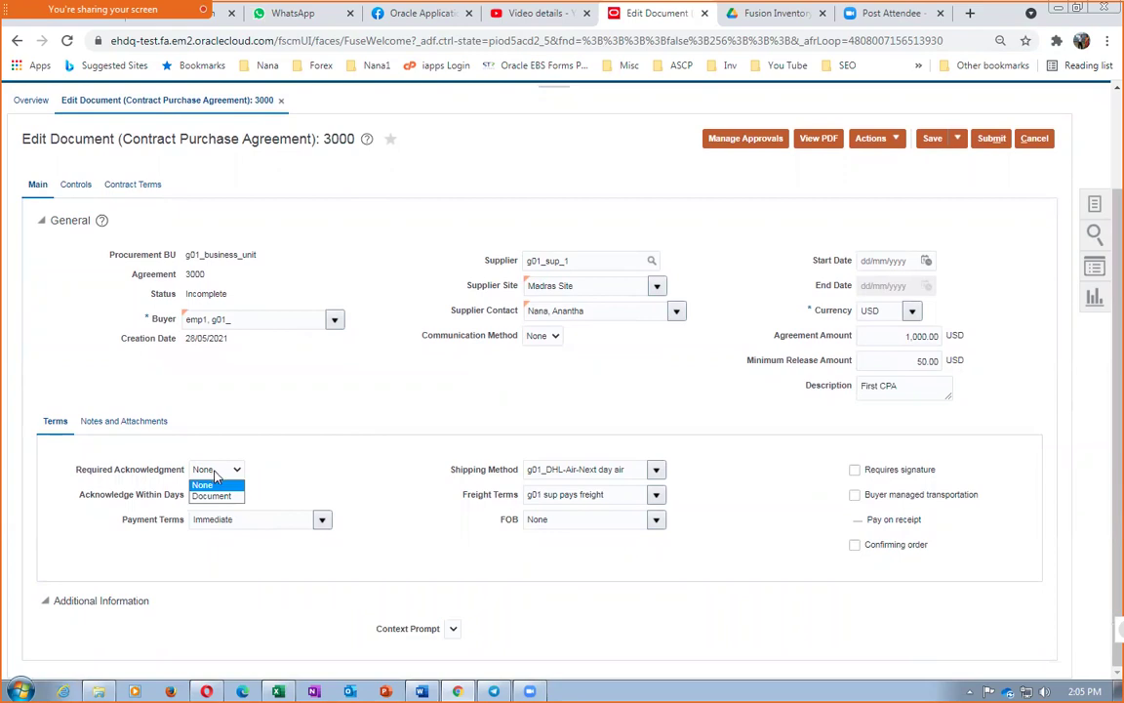
{"action": "left_click", "coordinate": [215, 474]}
{"action": "left_click", "coordinate": [208, 520]}
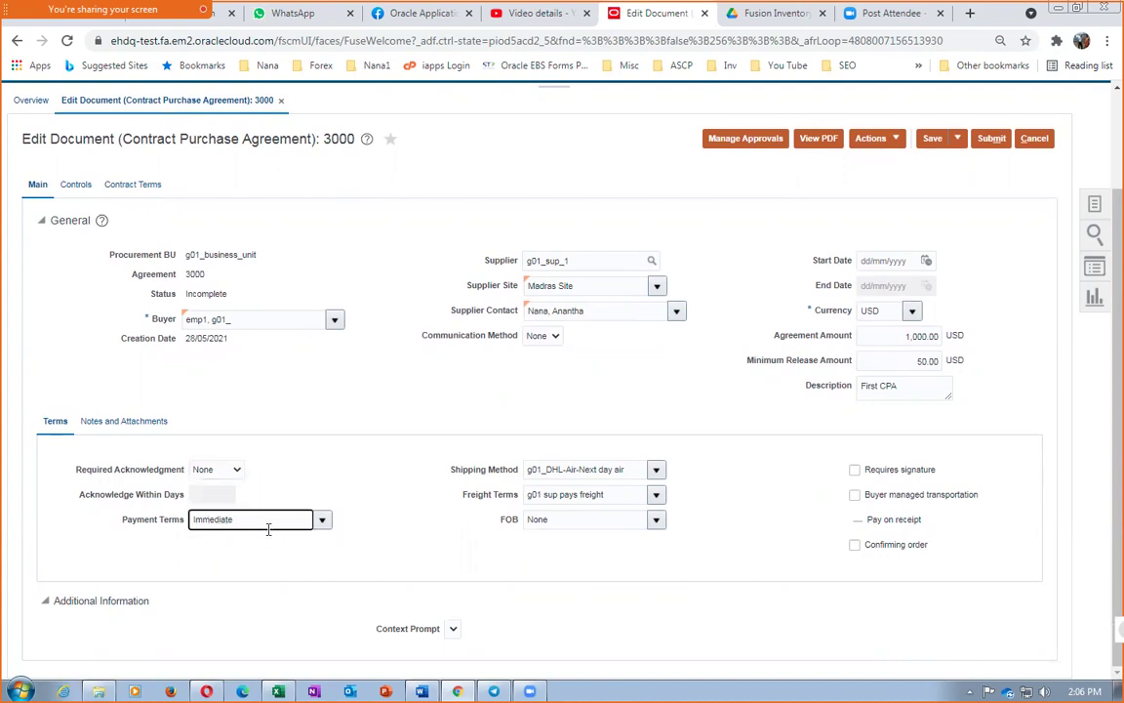
{"action": "left_click", "coordinate": [321, 520]}
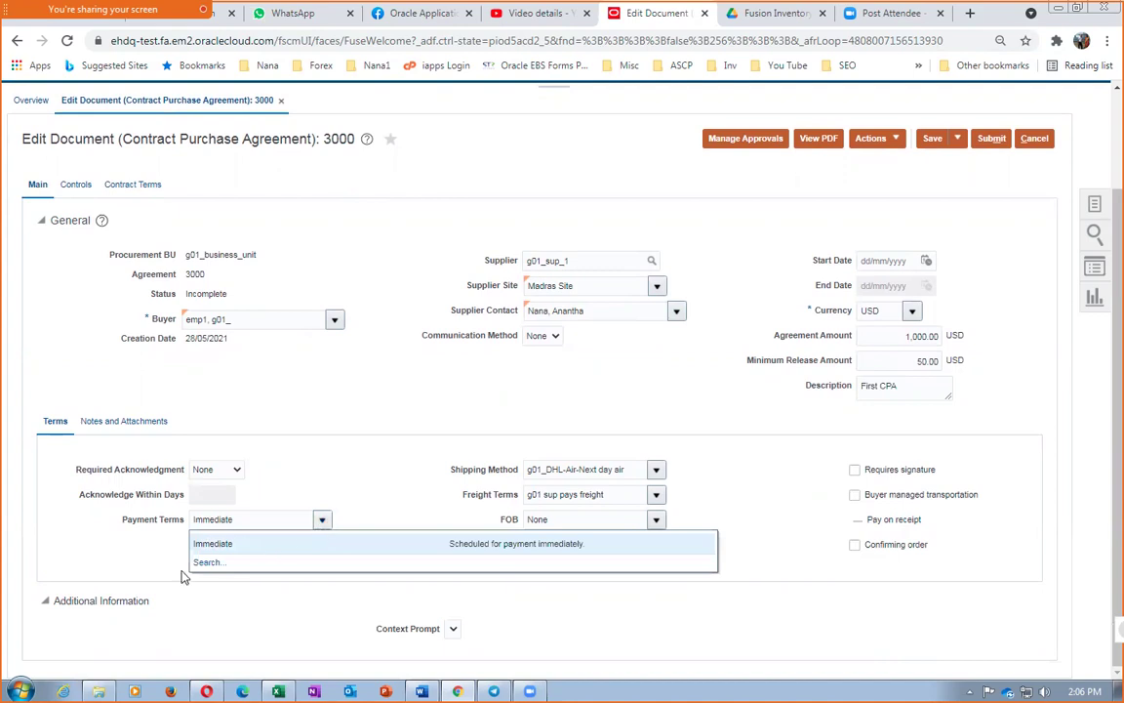
{"action": "left_click", "coordinate": [206, 562]}
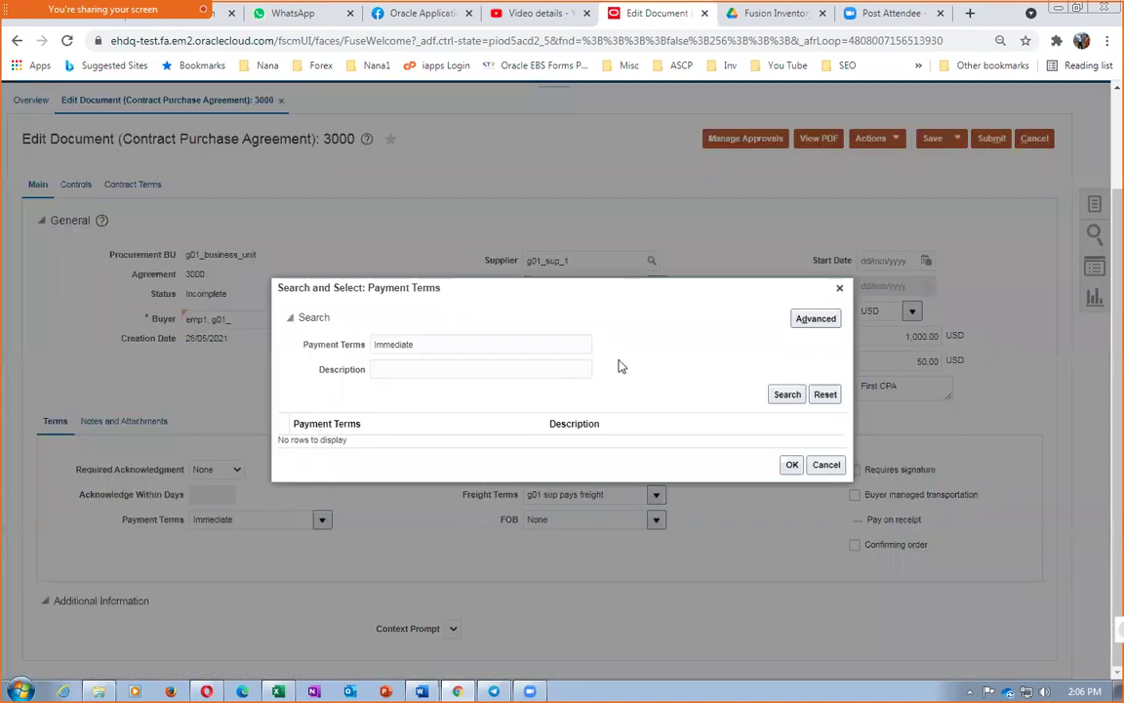
{"action": "left_click", "coordinate": [782, 396]}
{"action": "left_click", "coordinate": [782, 472]}
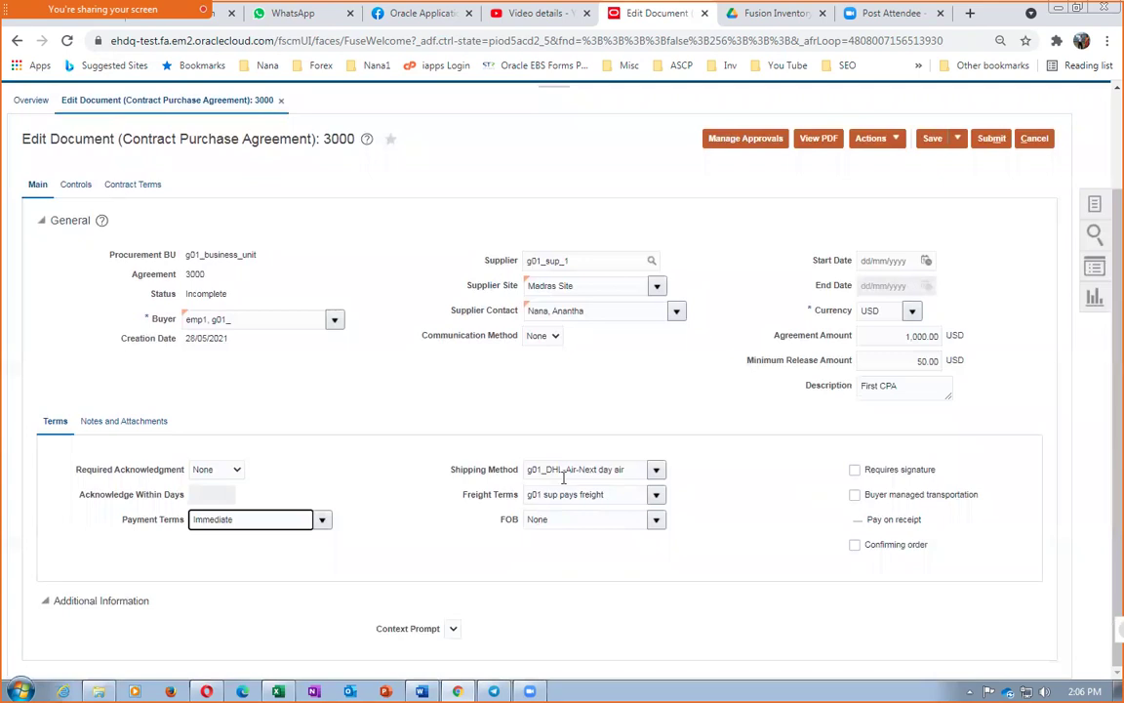
{"action": "left_click_drag", "start_coordinate": [528, 470], "coordinate": [649, 488]}
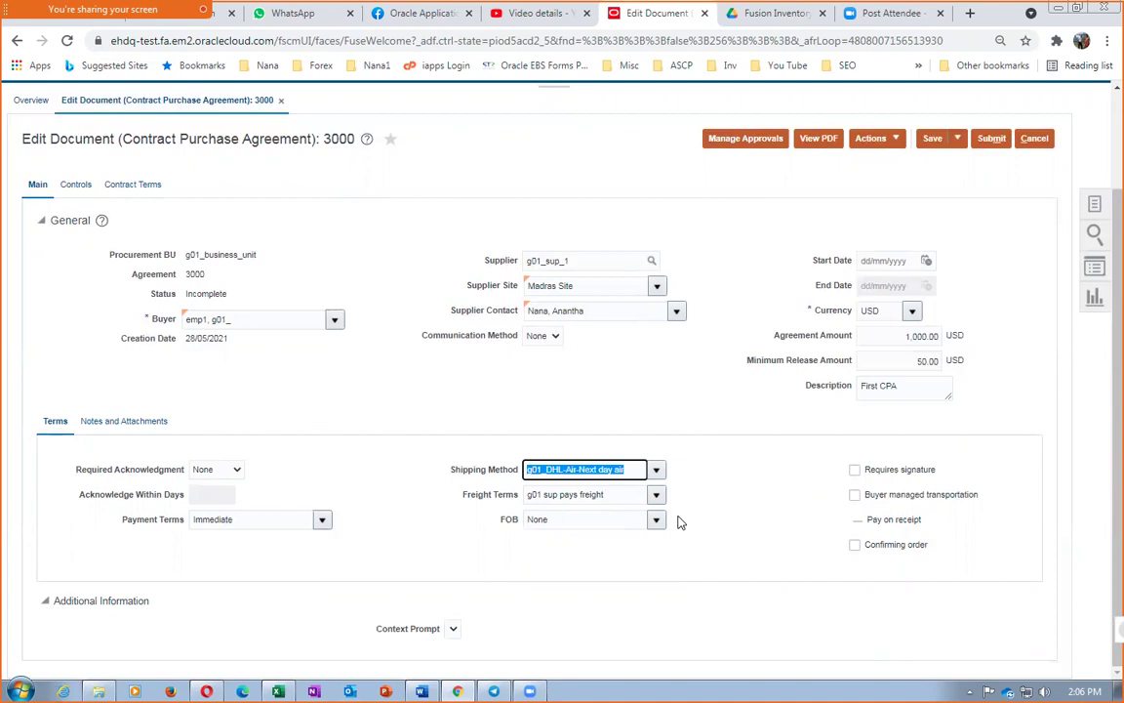
{"action": "left_click", "coordinate": [586, 497]}
{"action": "left_click", "coordinate": [564, 521]}
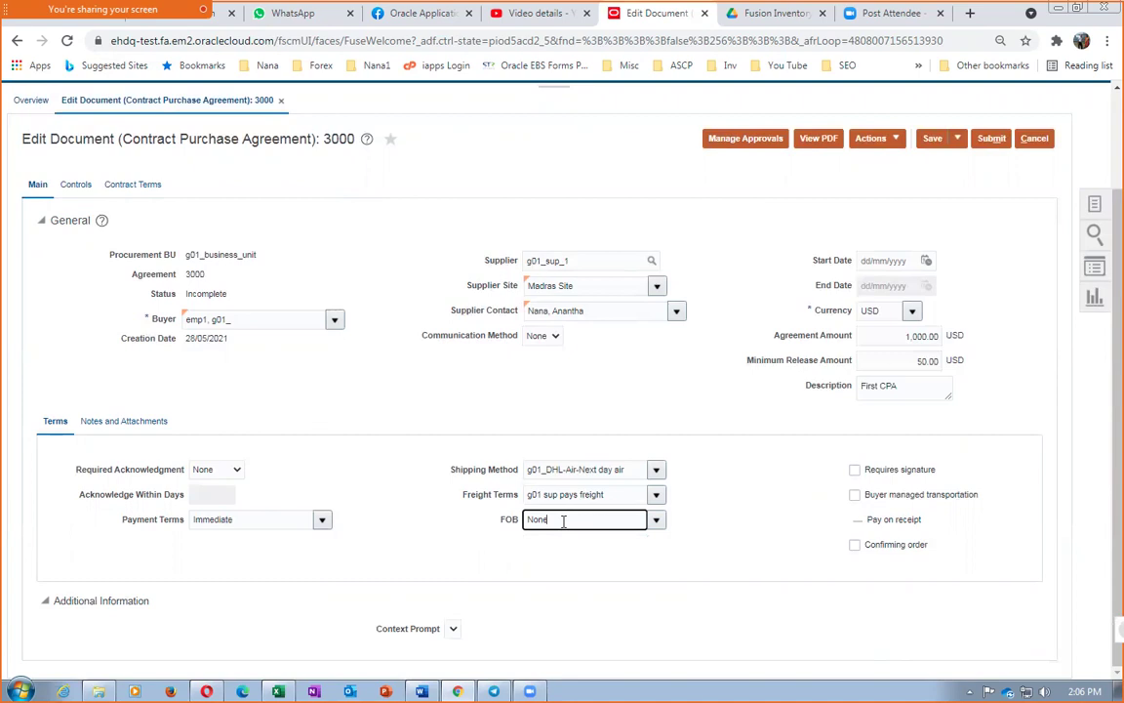
{"action": "left_click", "coordinate": [657, 523]}
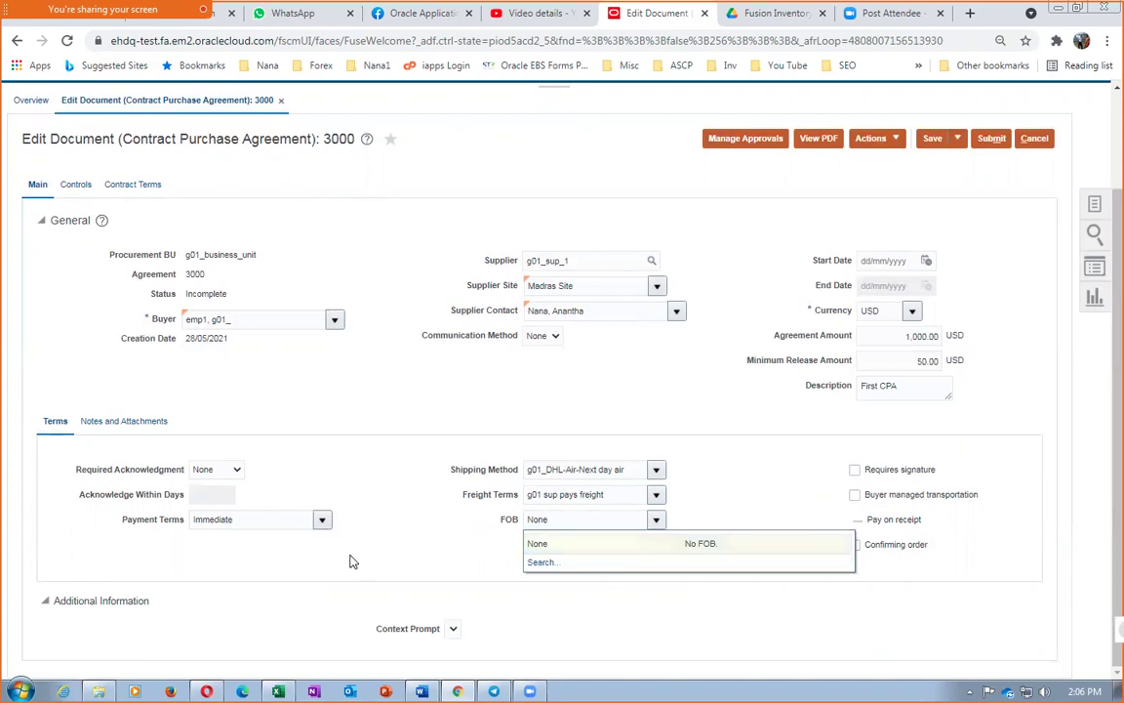
{"action": "left_click", "coordinate": [579, 561]}
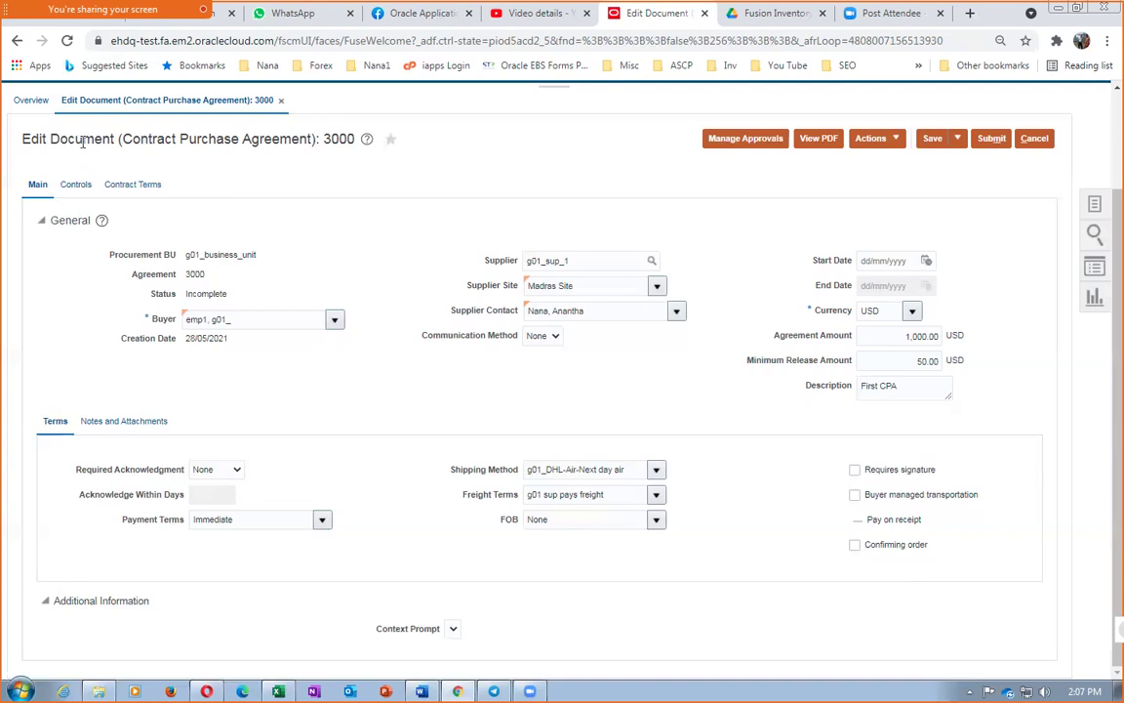
Switch agreement 3000 from its title area to the Notes and Attachments tab under General
{"action": "left_click_drag", "start_coordinate": [83, 142], "coordinate": [282, 144]}
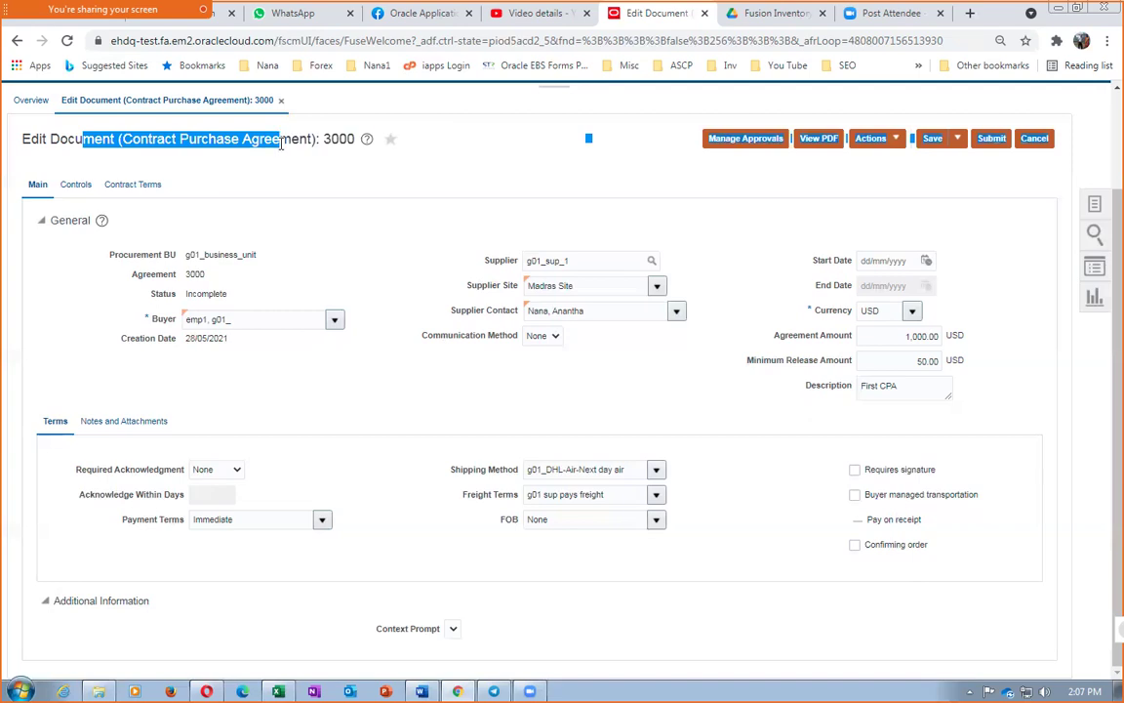
{"action": "left_click", "coordinate": [265, 148]}
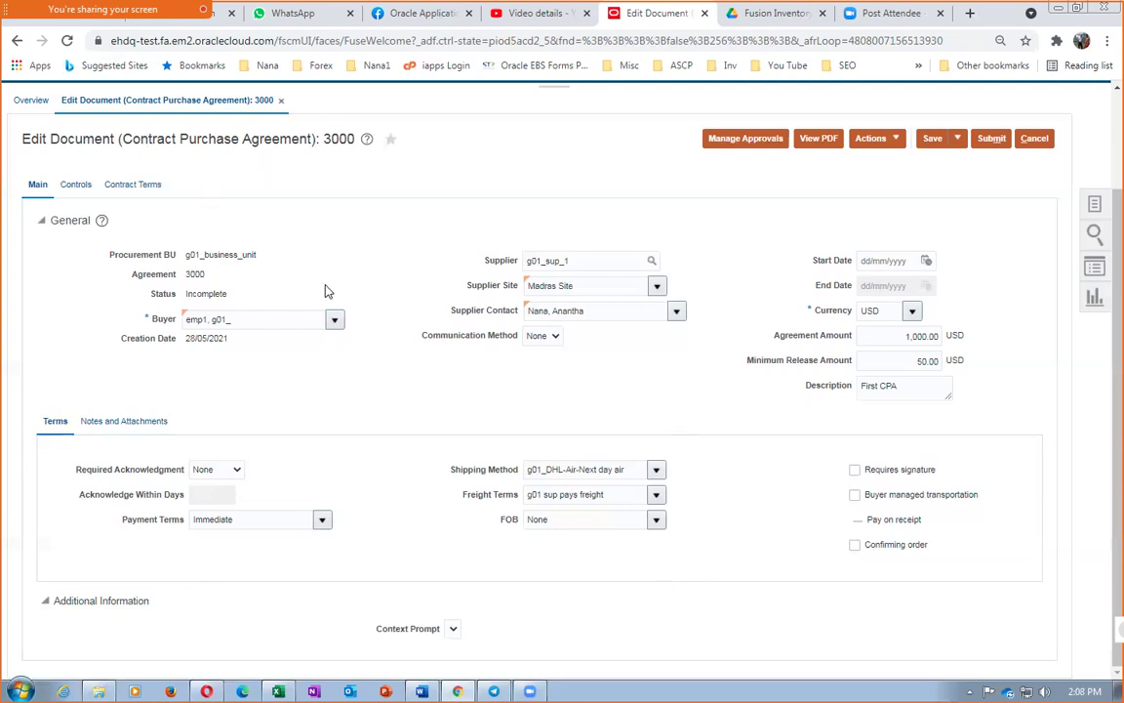
{"action": "left_click", "coordinate": [108, 424]}
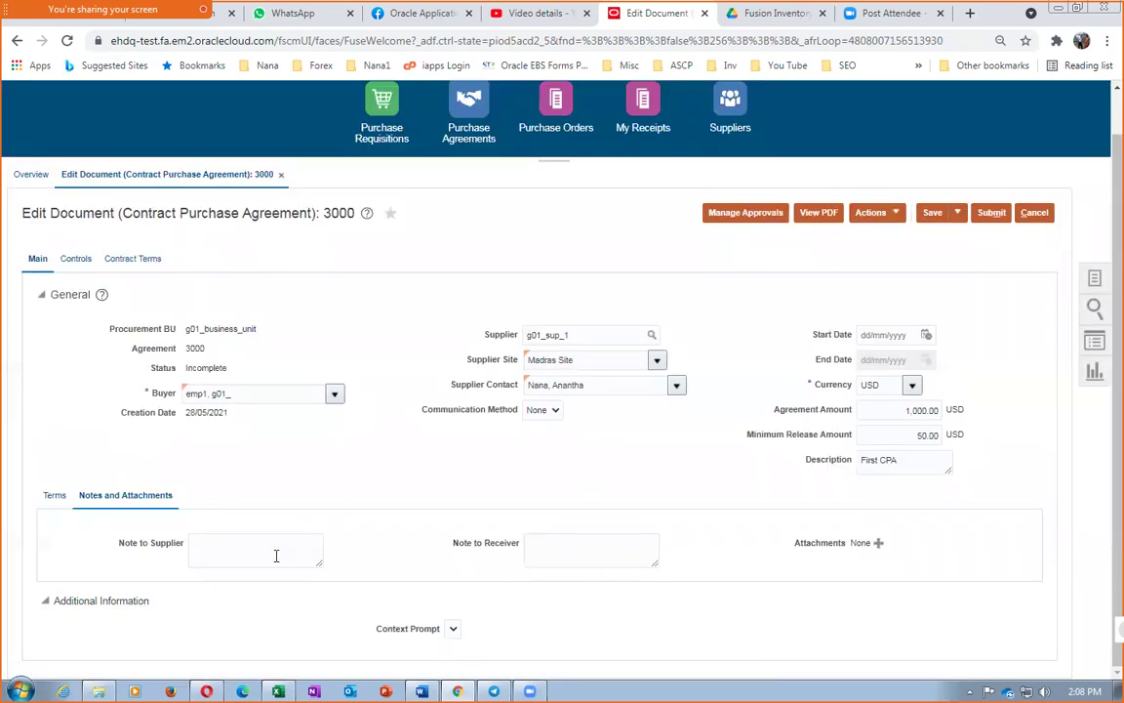
Add supplier note 'Provide warrenty certificate for ebery item' and receiver note 'Check for upright delivery.'
{"action": "left_click", "coordinate": [276, 556]}
{"action": "type", "text": "Pro"}
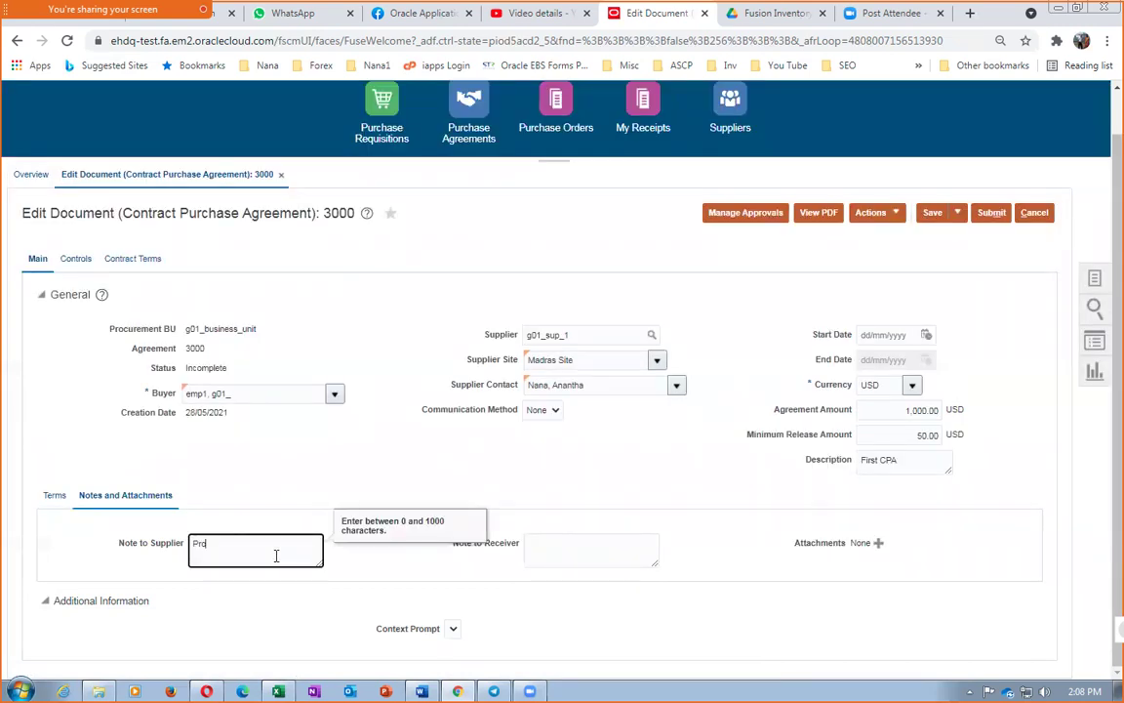
{"action": "type", "text": "vide warrenty certificate for ebery"}
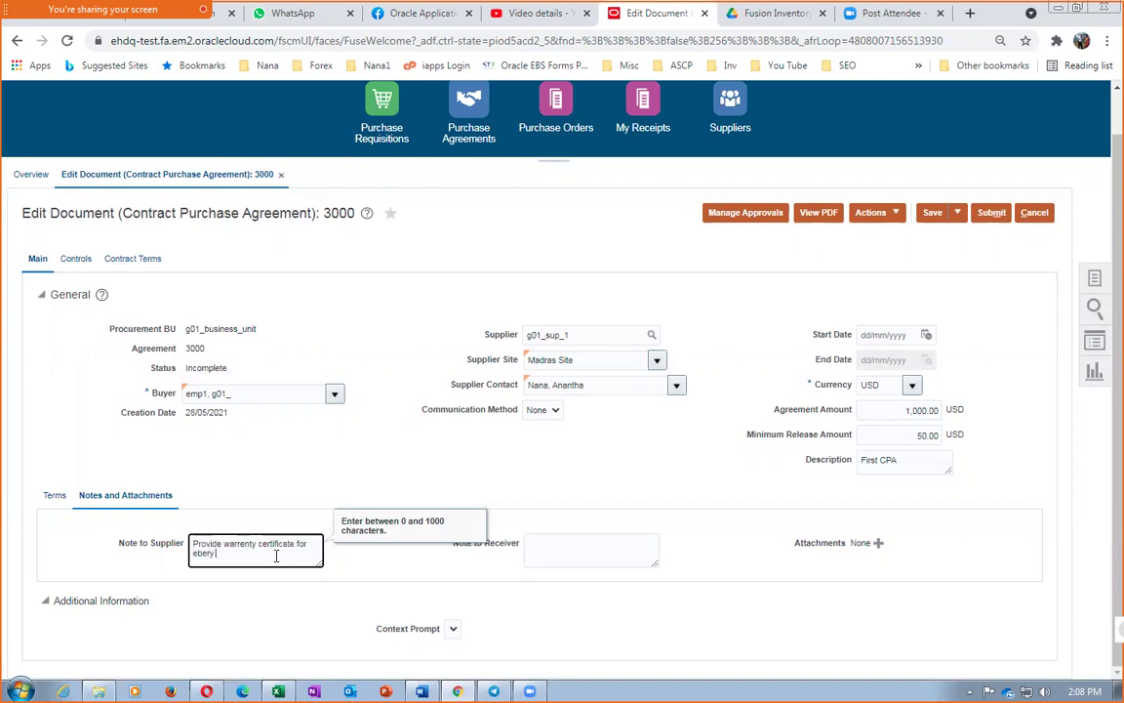
{"action": "type", "text": " item"}
{"action": "left_click", "coordinate": [604, 548]}
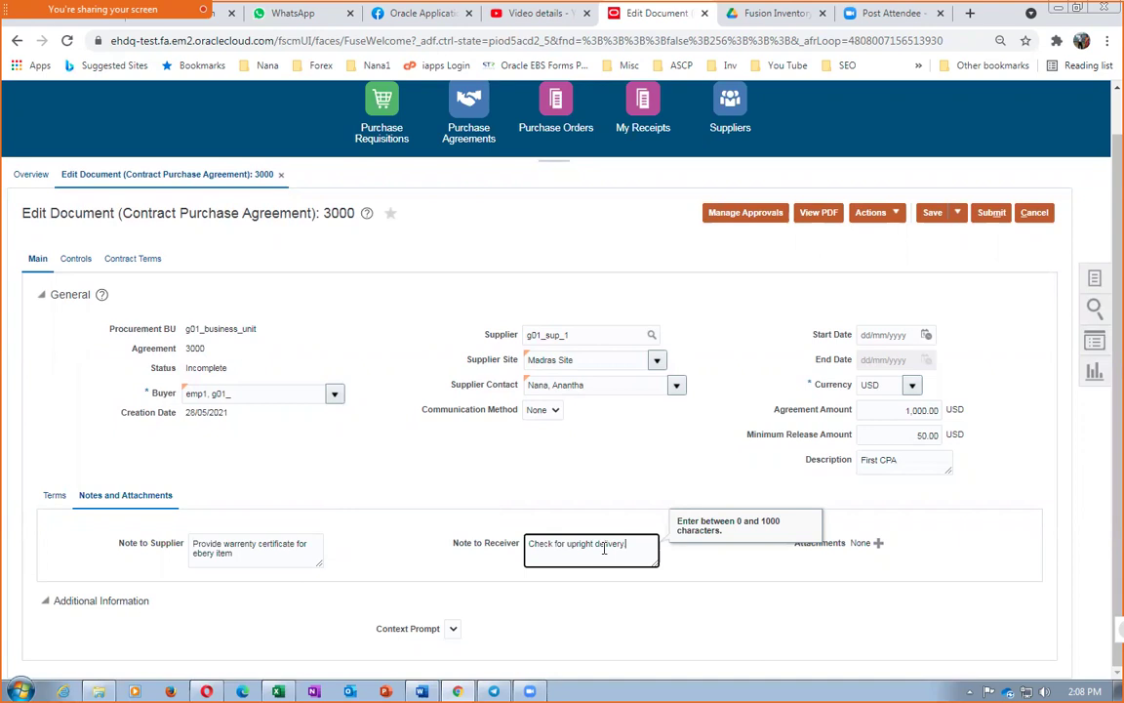
{"action": "type", "text": "."}
{"action": "left_click", "coordinate": [413, 456]}
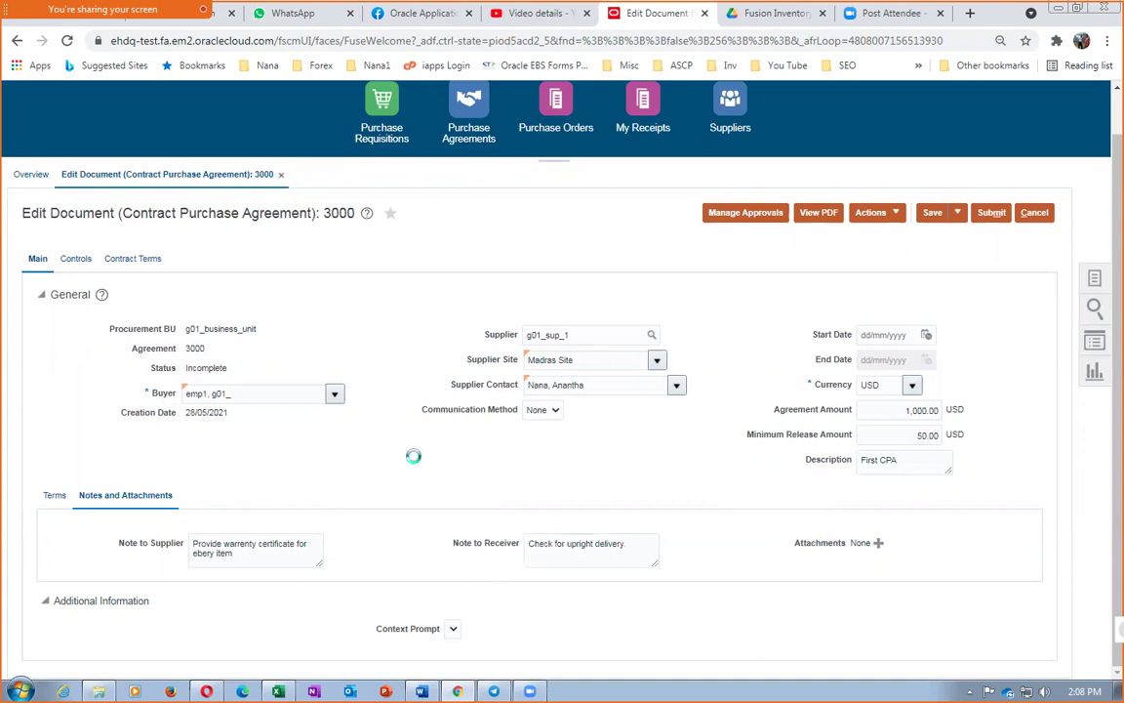
Add a To Supplier attachment using Instances for Practice.docx from PWC_SCM_Training
{"action": "left_click", "coordinate": [879, 543]}
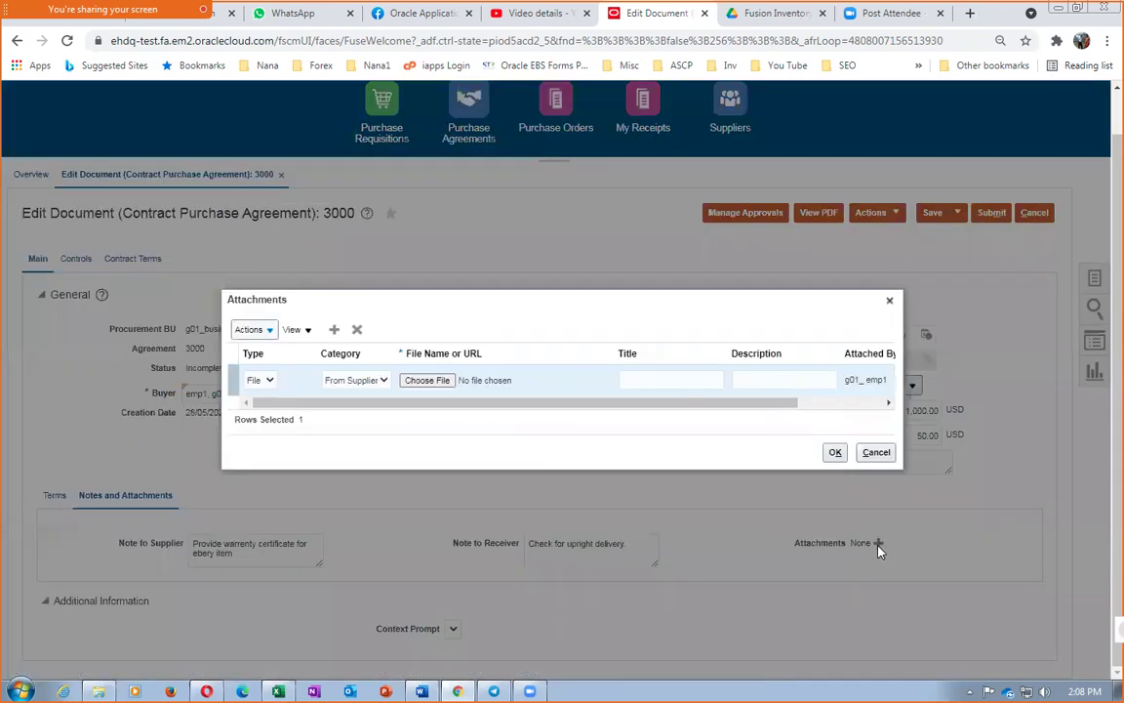
{"action": "left_click", "coordinate": [358, 385]}
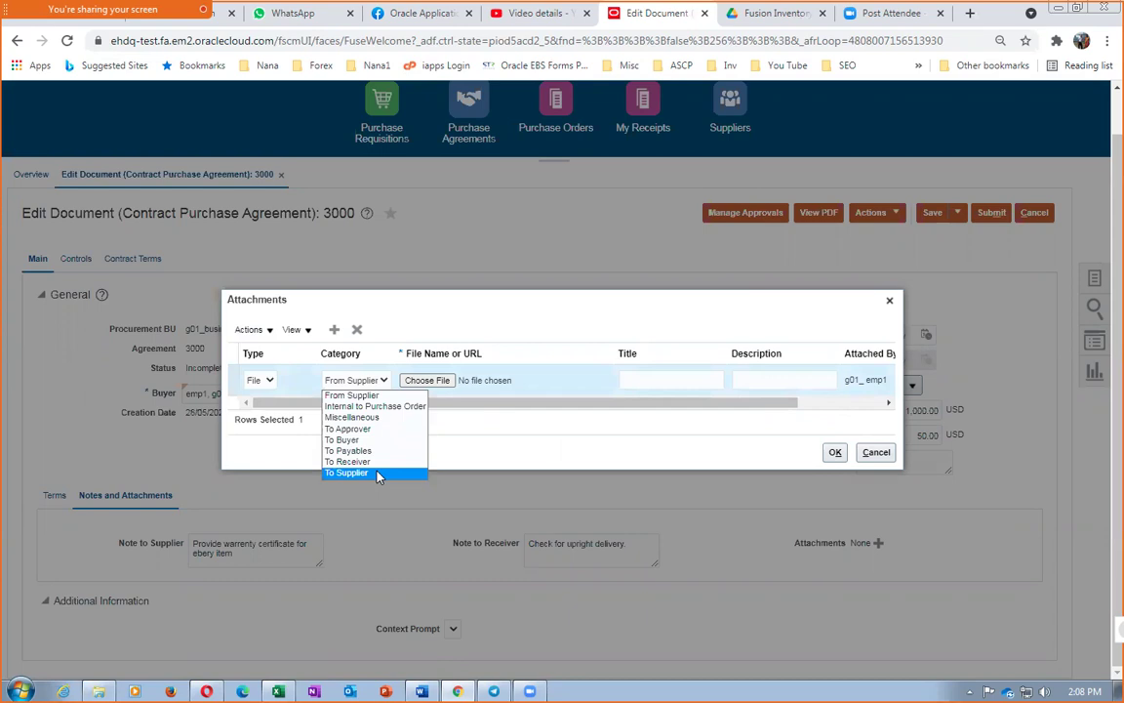
{"action": "left_click", "coordinate": [379, 474]}
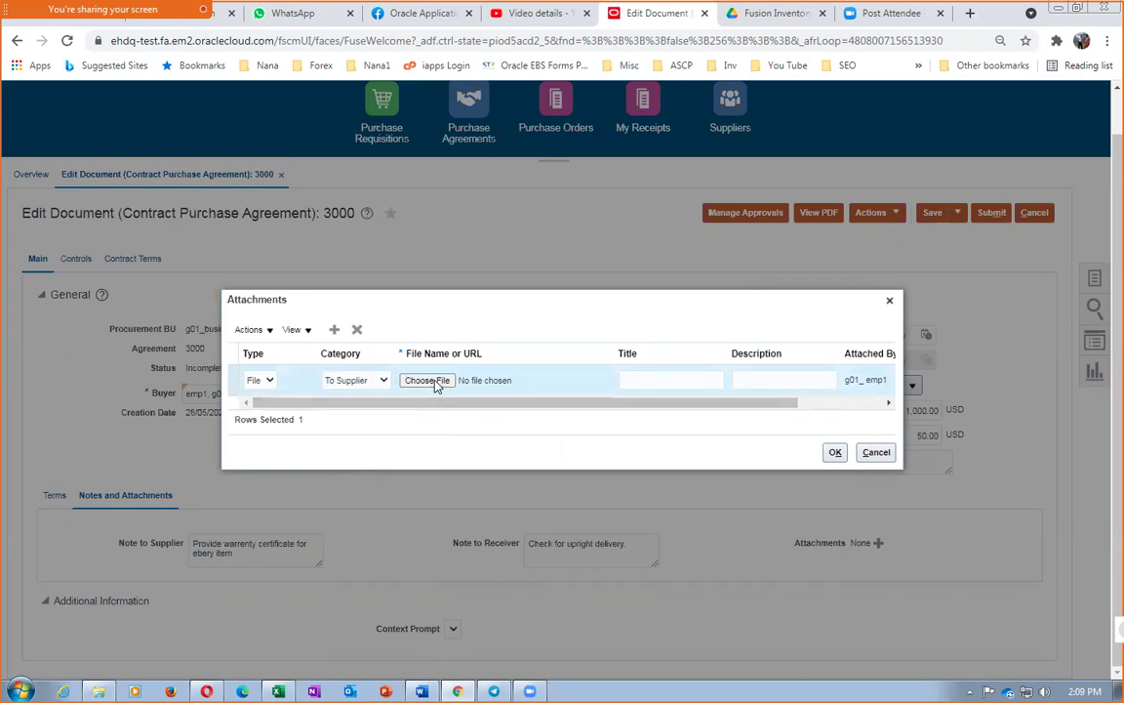
{"action": "left_click", "coordinate": [434, 383]}
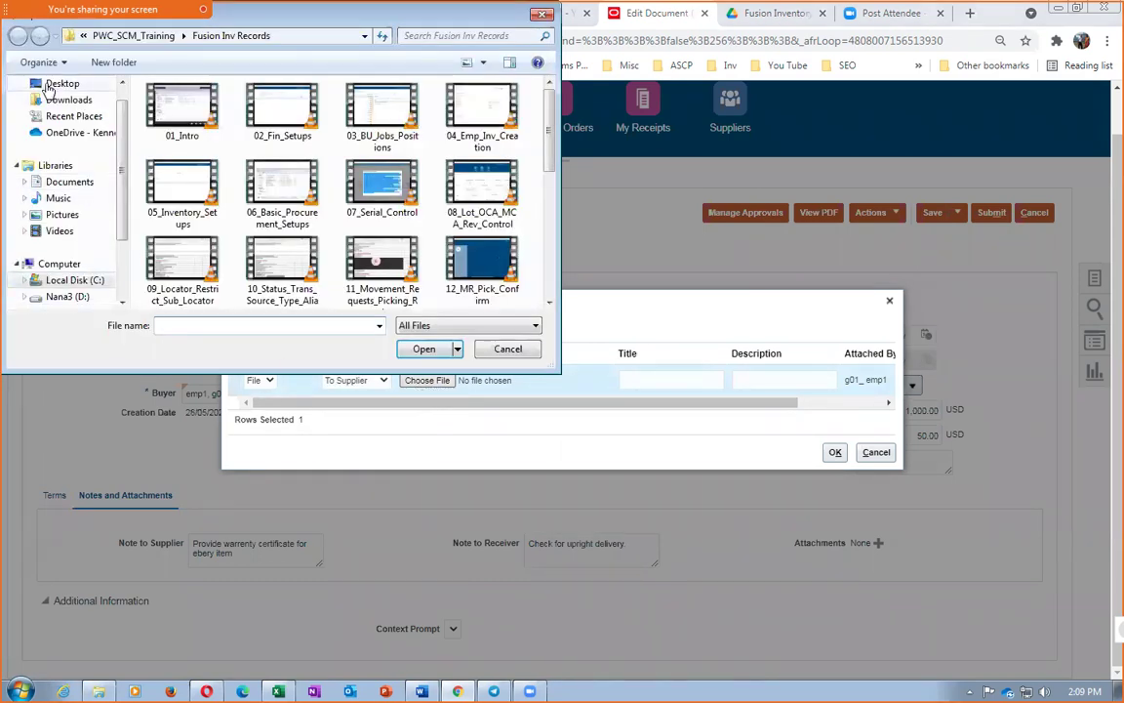
{"action": "left_click", "coordinate": [136, 36]}
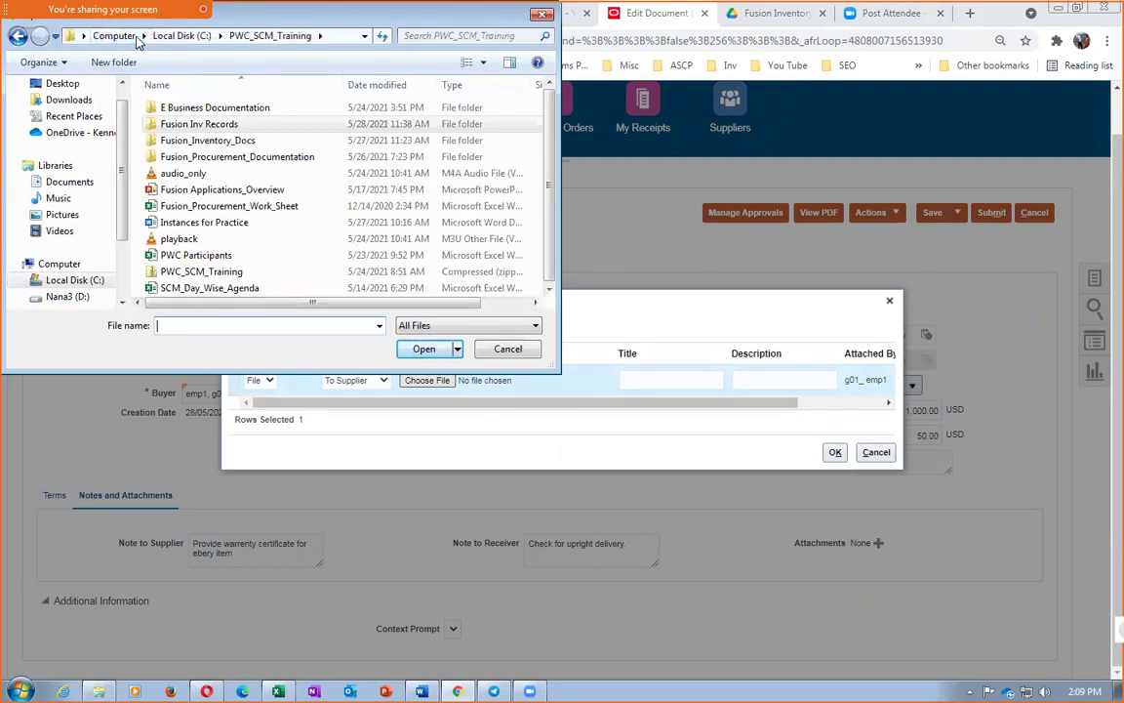
{"action": "left_click", "coordinate": [200, 223]}
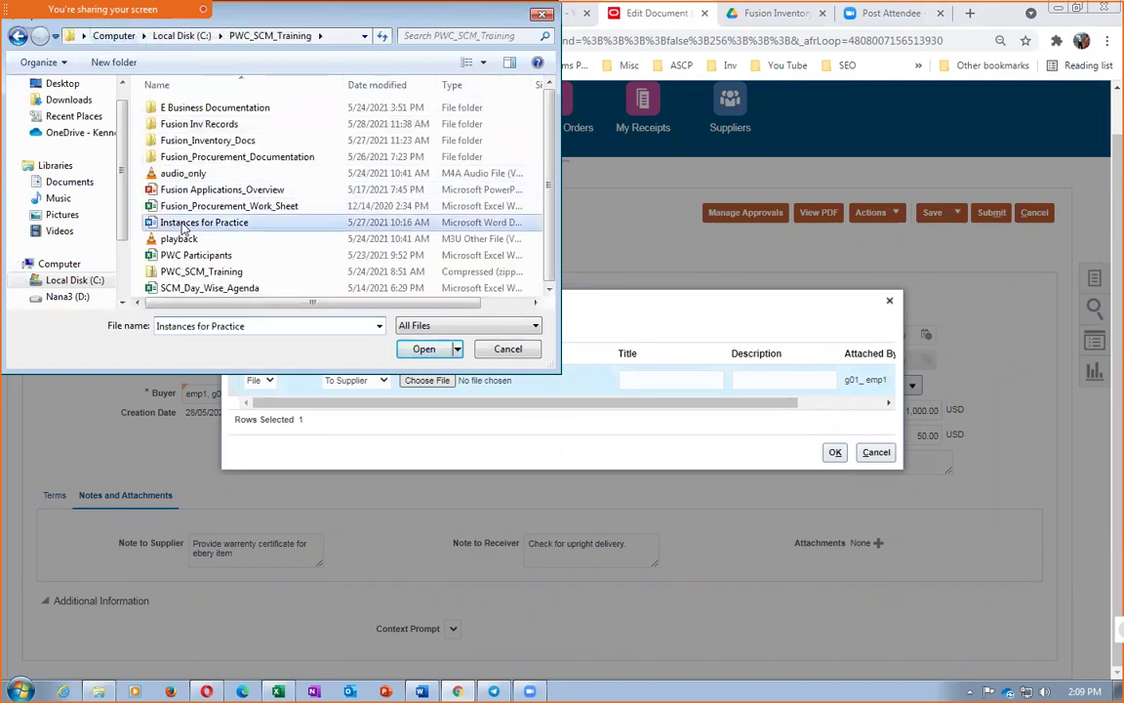
{"action": "left_click", "coordinate": [422, 350]}
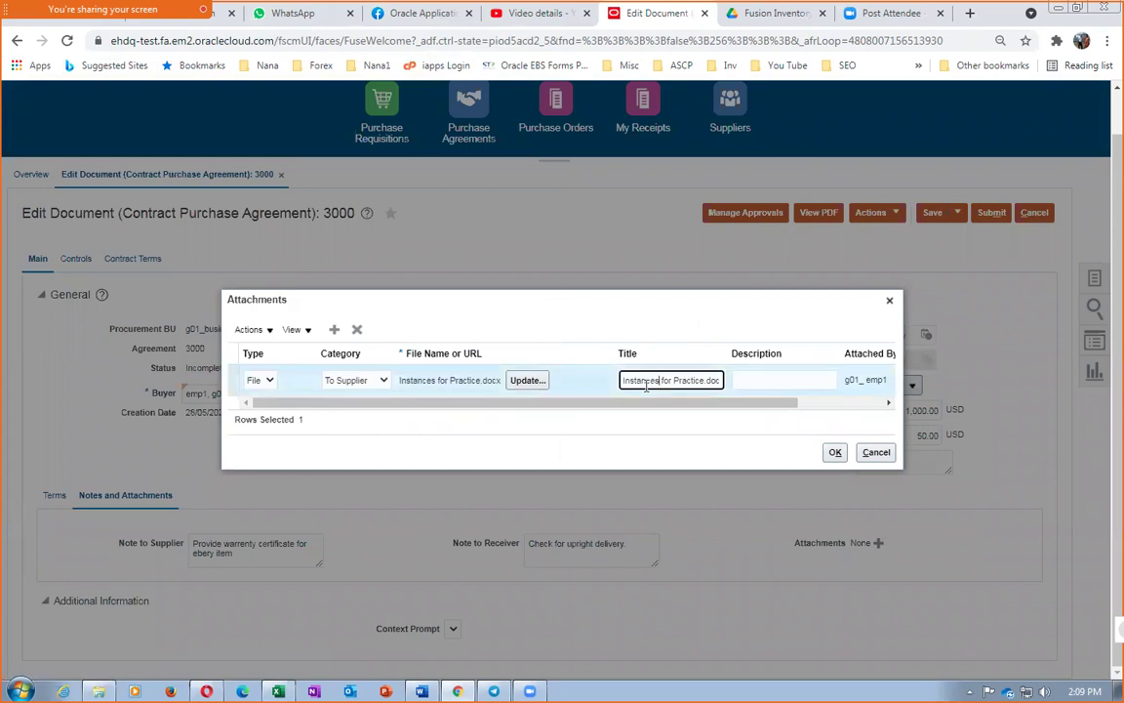
Title the attachment 'CPA Attachment', describe it 'CPA Attach De', and save it
{"action": "left_click_drag", "start_coordinate": [623, 381], "coordinate": [737, 398]}
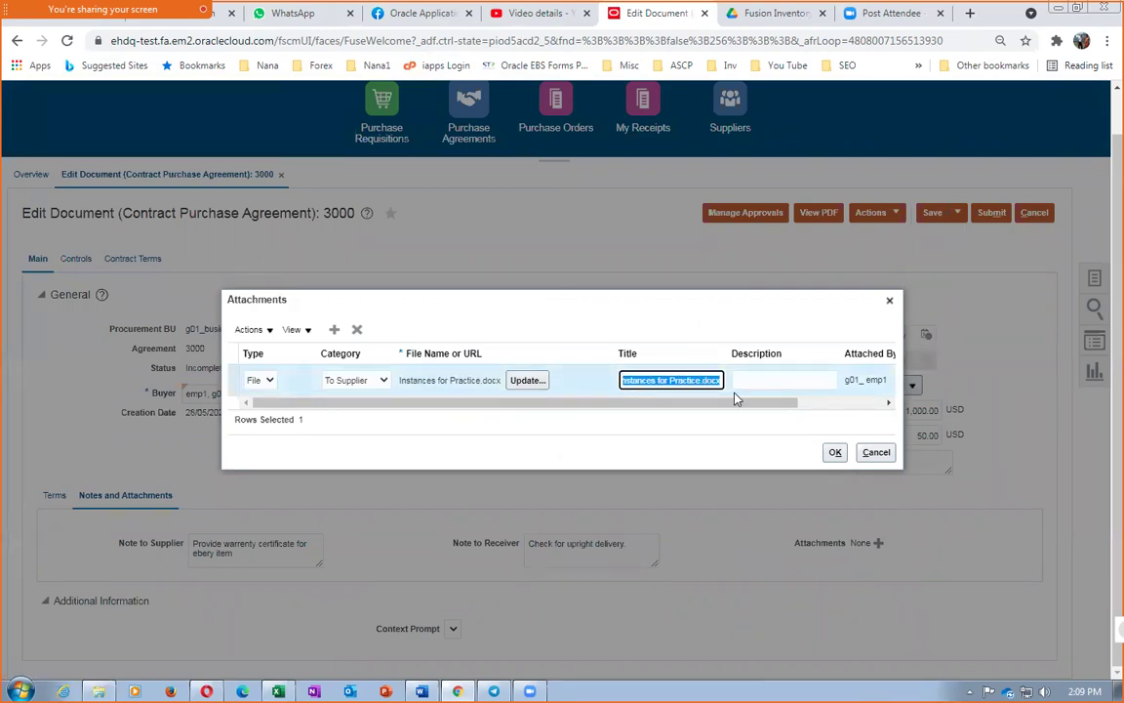
{"action": "key", "text": "BackSpace"}
{"action": "type", "text": "C"}
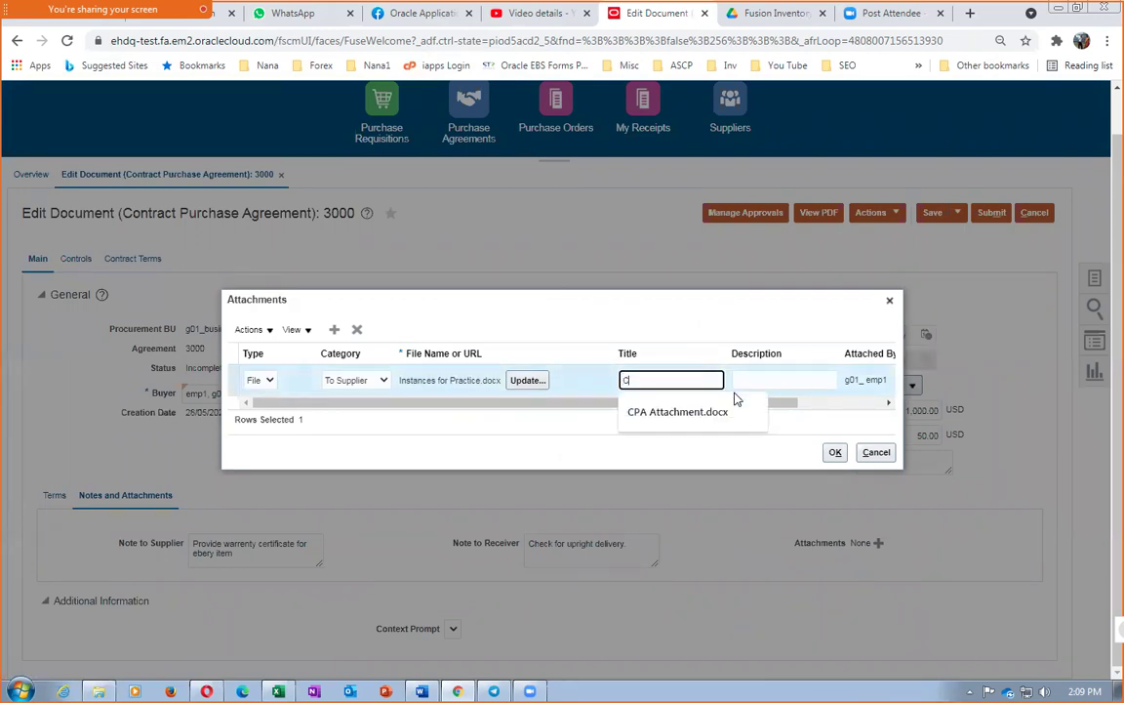
{"action": "type", "text": "PA Attachment"}
{"action": "left_click", "coordinate": [767, 379]}
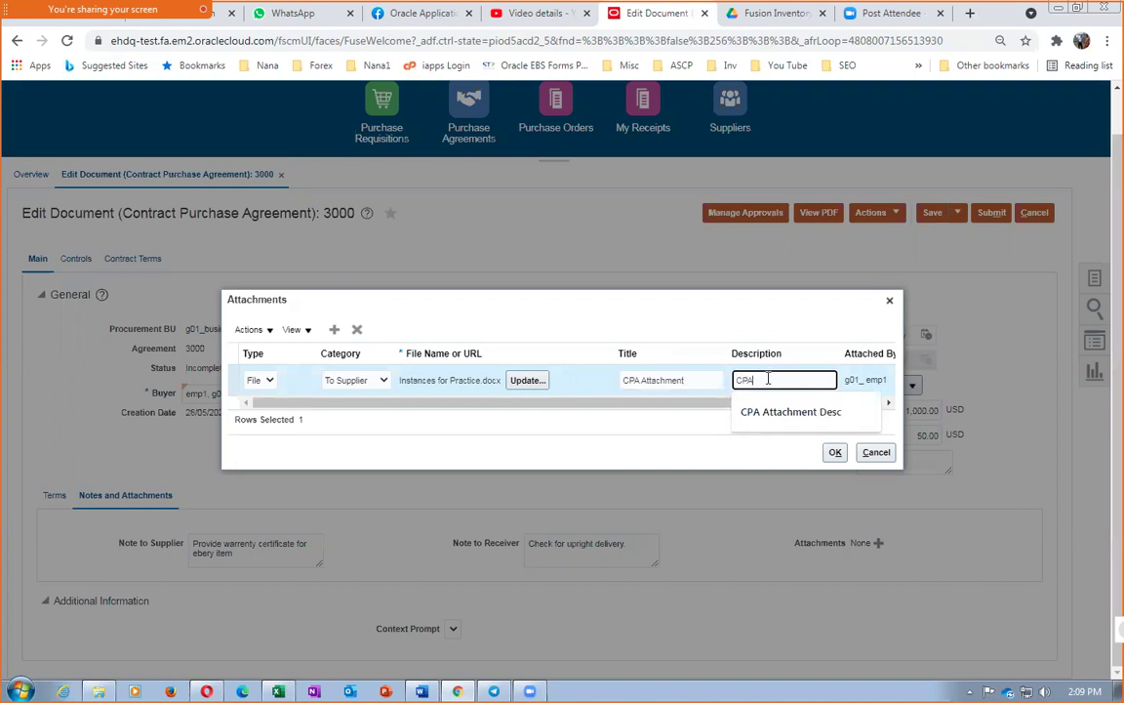
{"action": "type", "text": "CPA Attach Desc"}
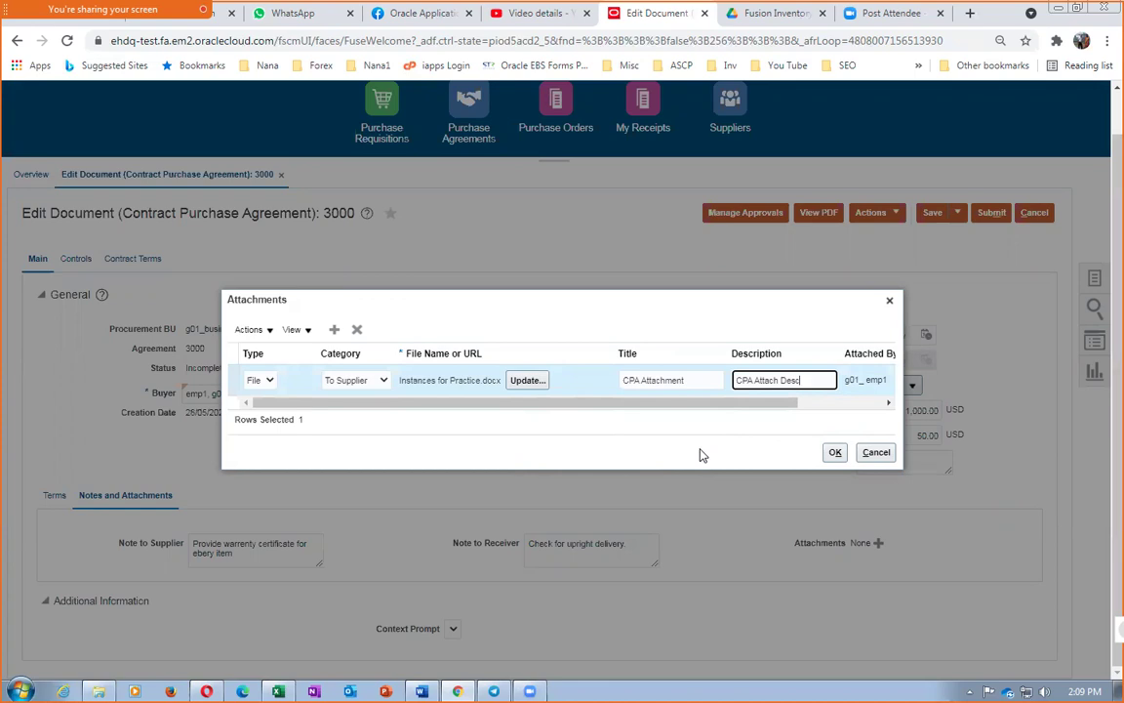
{"action": "left_click", "coordinate": [836, 452]}
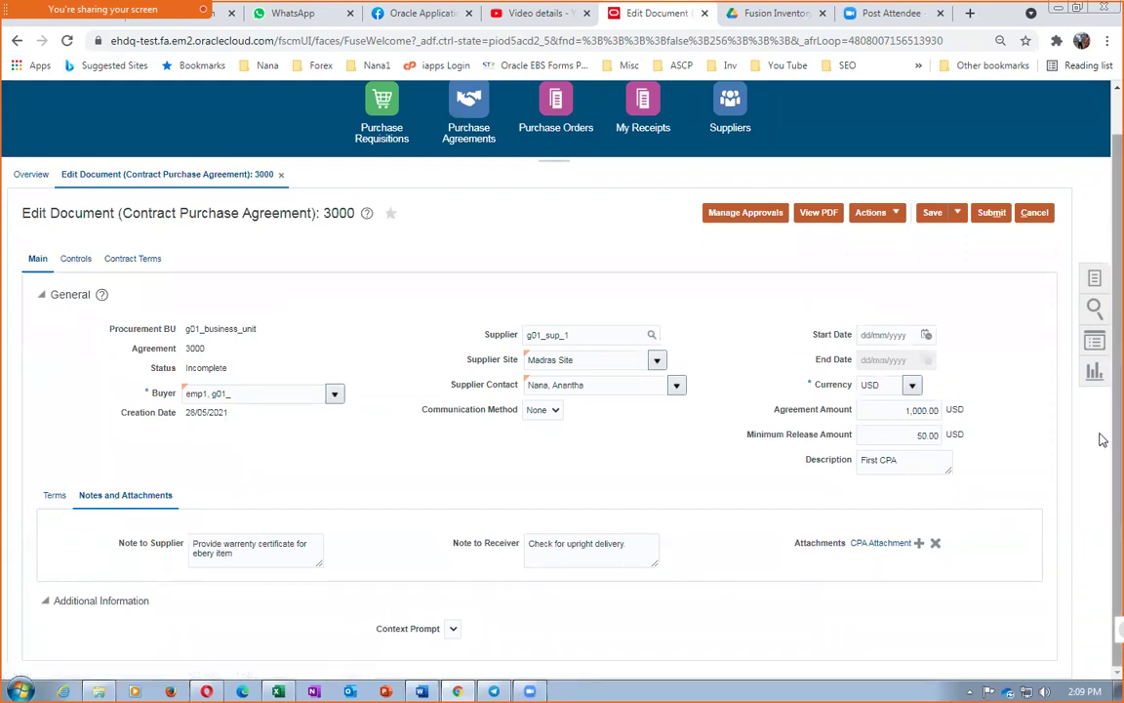
Return to Terms and review the 1,000.00 USD amount and g01_DHL-Air-Next day air shipping
{"action": "left_click", "coordinate": [54, 494]}
{"action": "scroll", "coordinate": [408, 471], "scroll_direction": "down", "scroll_amount": 1}
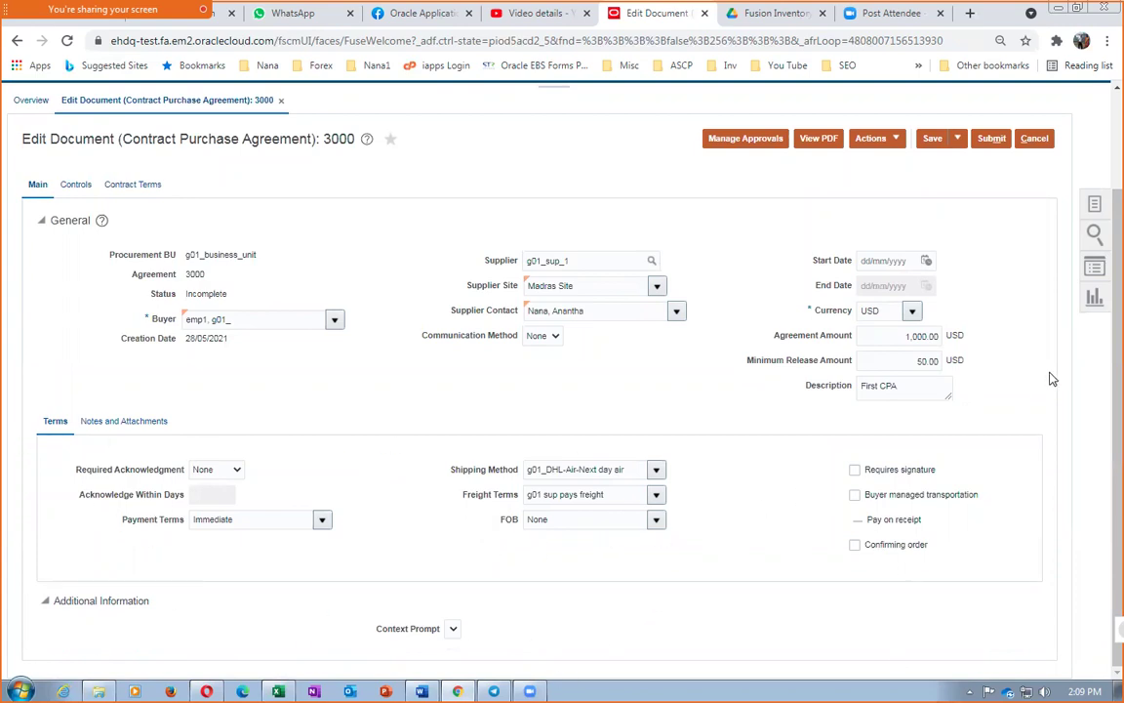
{"action": "left_click", "coordinate": [894, 335]}
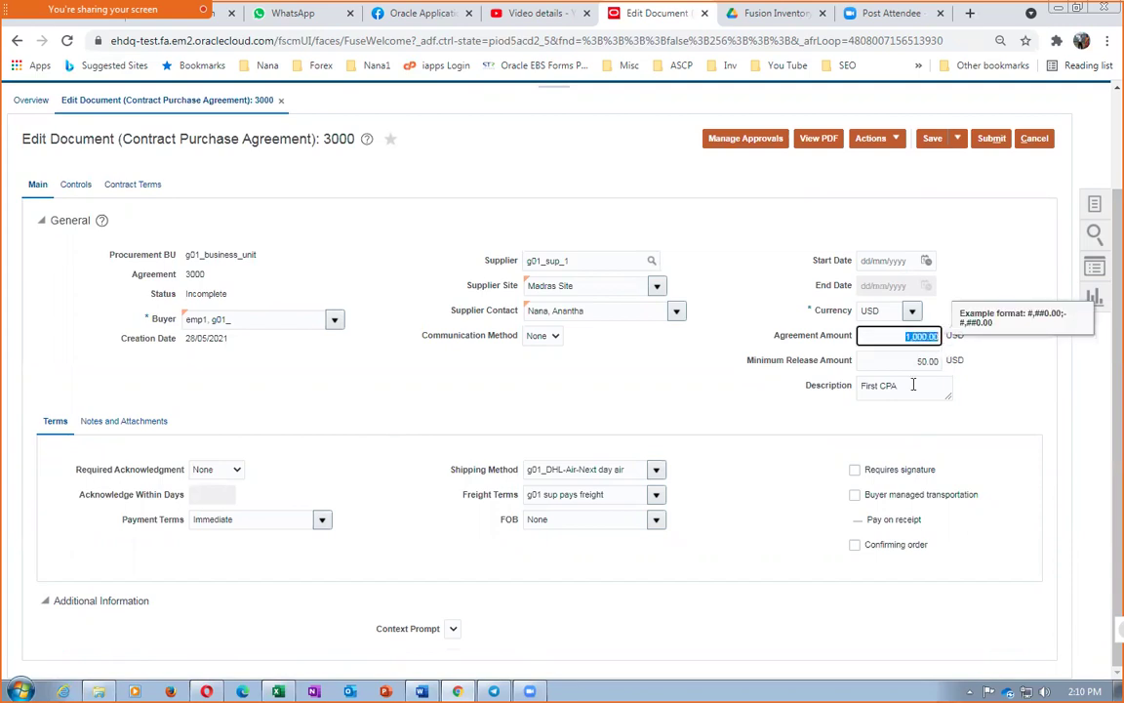
{"action": "left_click", "coordinate": [795, 339]}
{"action": "left_click_drag", "start_coordinate": [536, 470], "coordinate": [622, 472]}
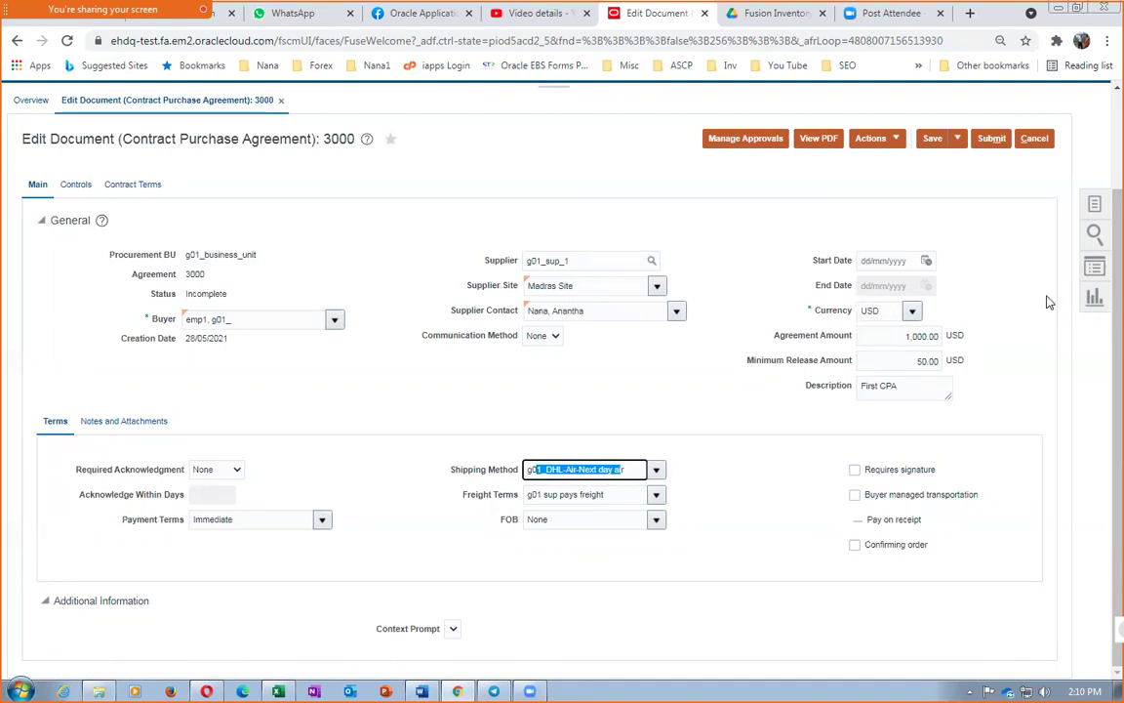
Set the agreement start date to 28/05/2021 and the end date to 25/08/2021
{"action": "left_click", "coordinate": [896, 260]}
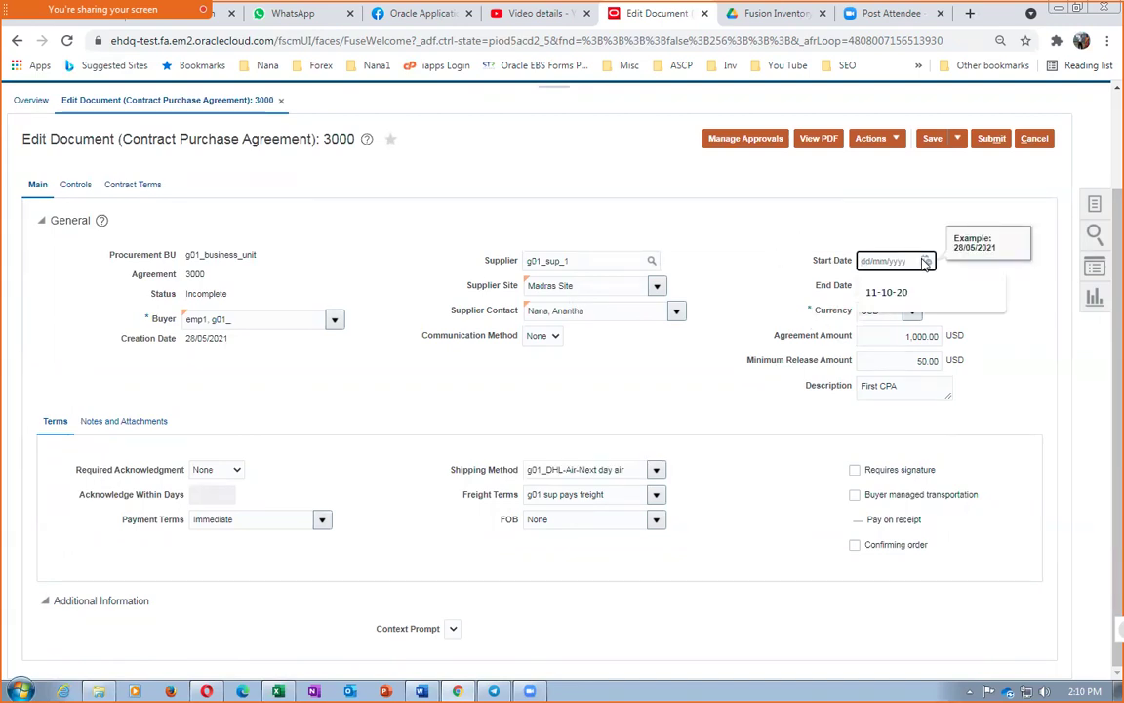
{"action": "left_click", "coordinate": [925, 261]}
{"action": "left_click", "coordinate": [1067, 406]}
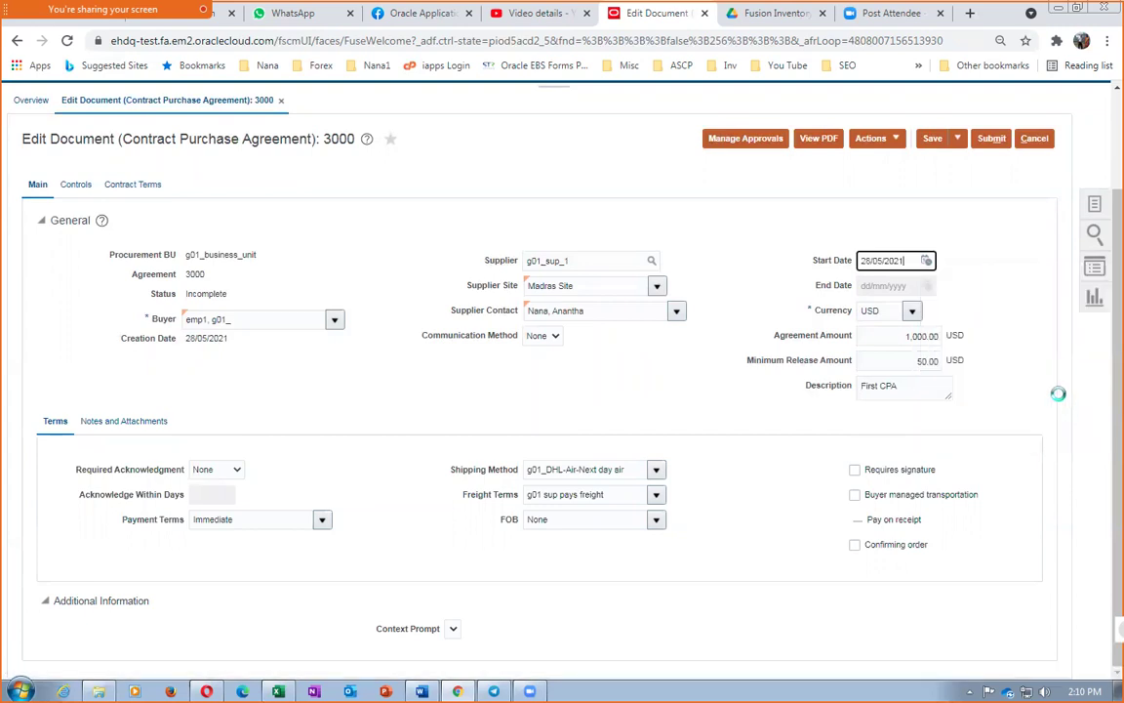
{"action": "left_click", "coordinate": [893, 285]}
{"action": "left_click", "coordinate": [925, 285]}
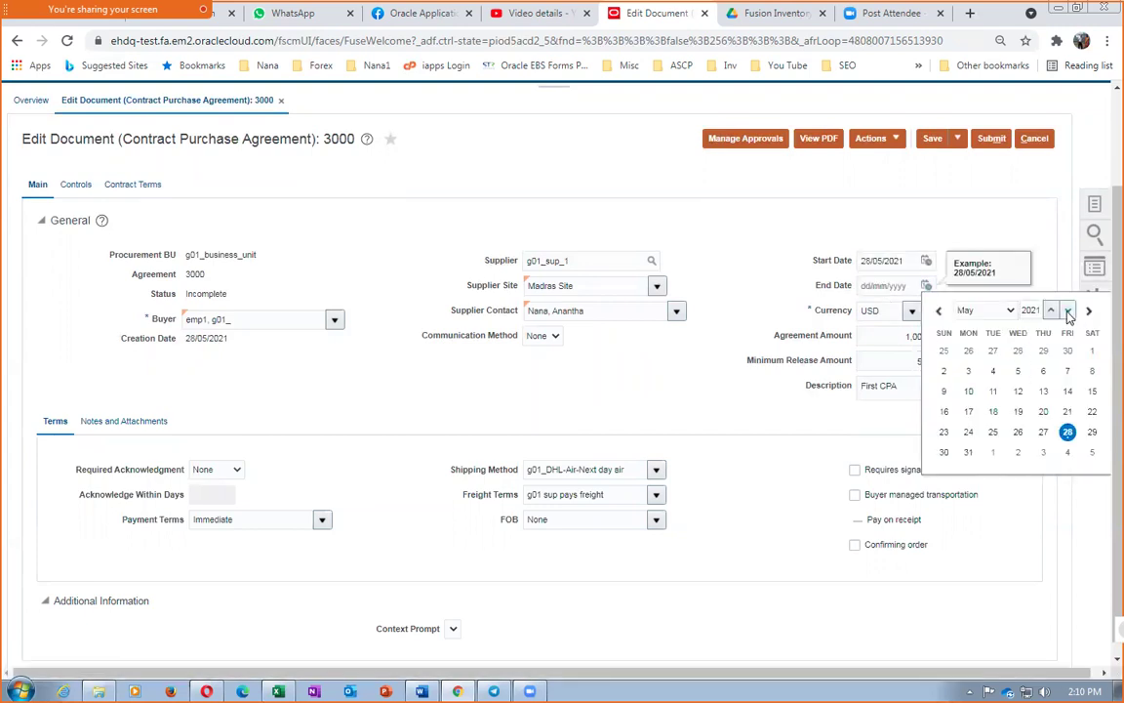
{"action": "left_click", "coordinate": [1010, 310]}
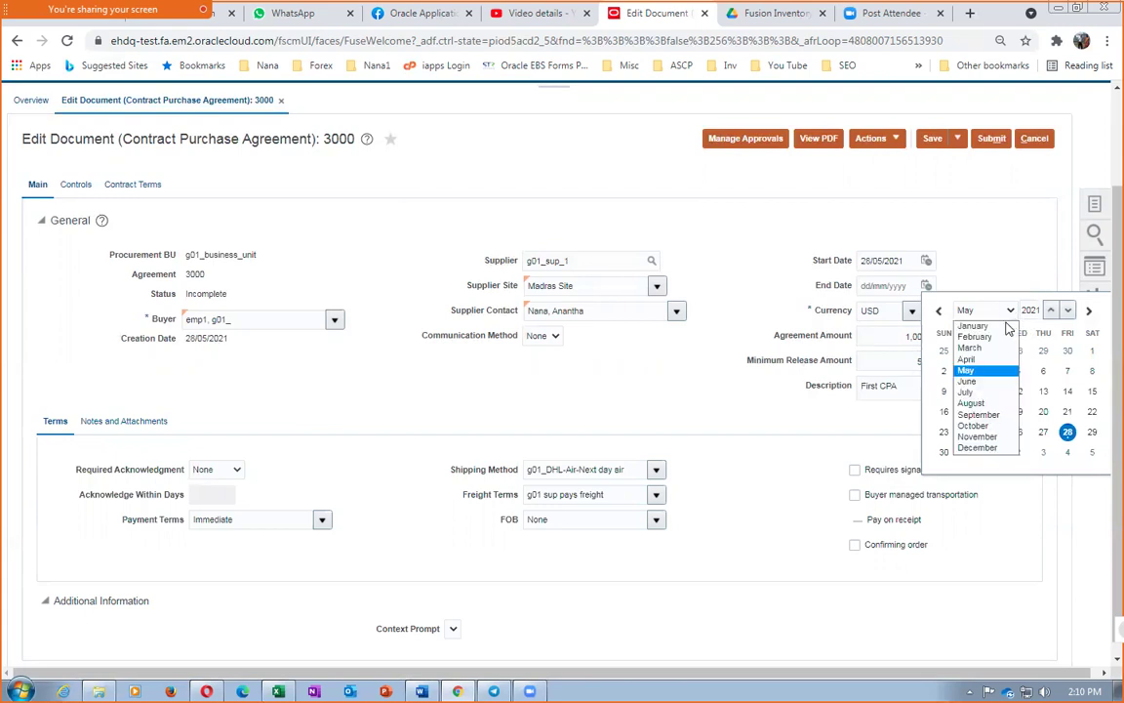
{"action": "left_click", "coordinate": [974, 403]}
{"action": "left_click", "coordinate": [1018, 413]}
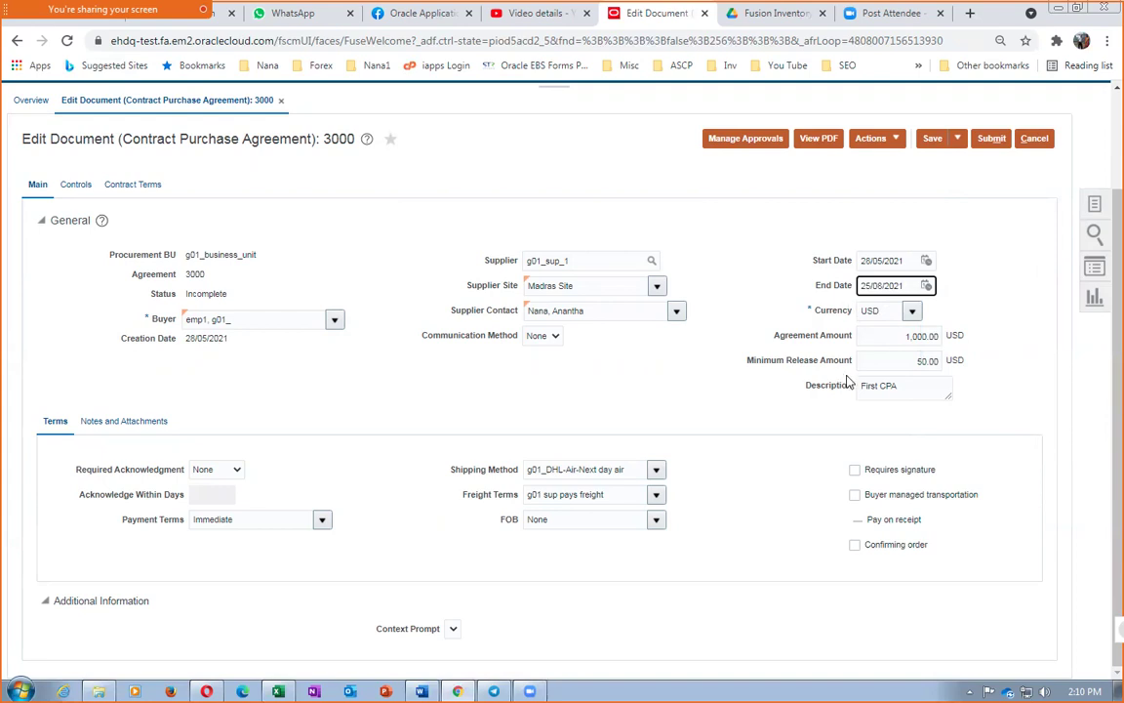
Confirm the 1,000.00 agreement amount and save agreement 3000
{"action": "left_click", "coordinate": [891, 335]}
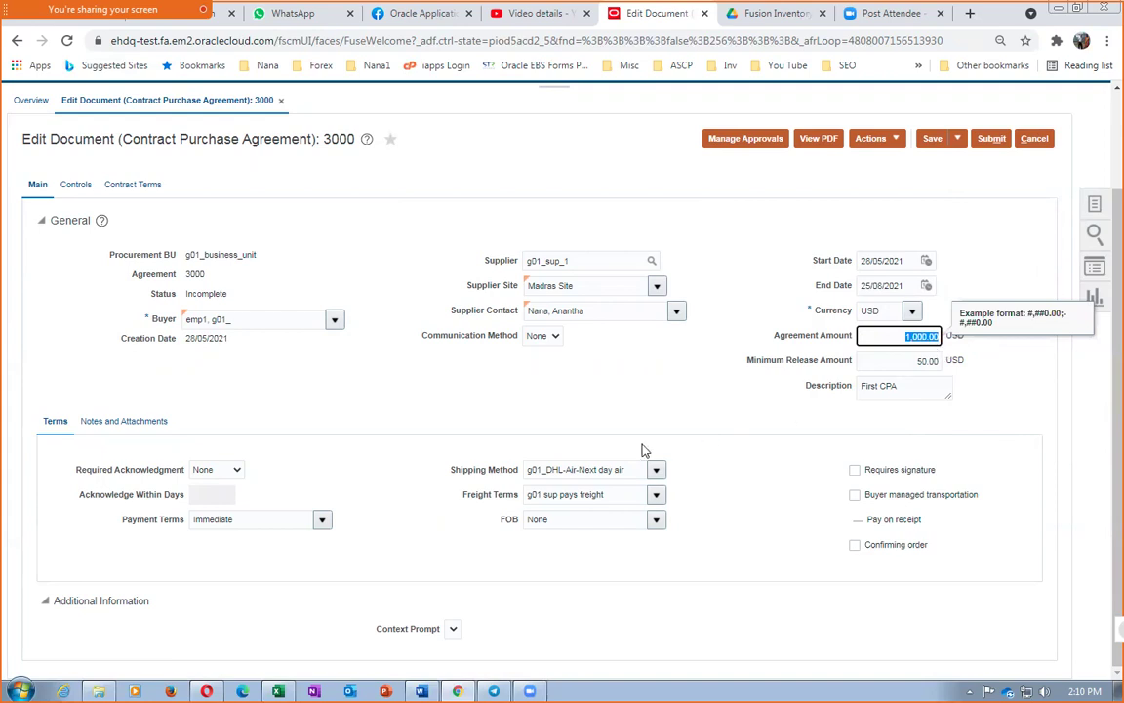
{"action": "left_click", "coordinate": [568, 470]}
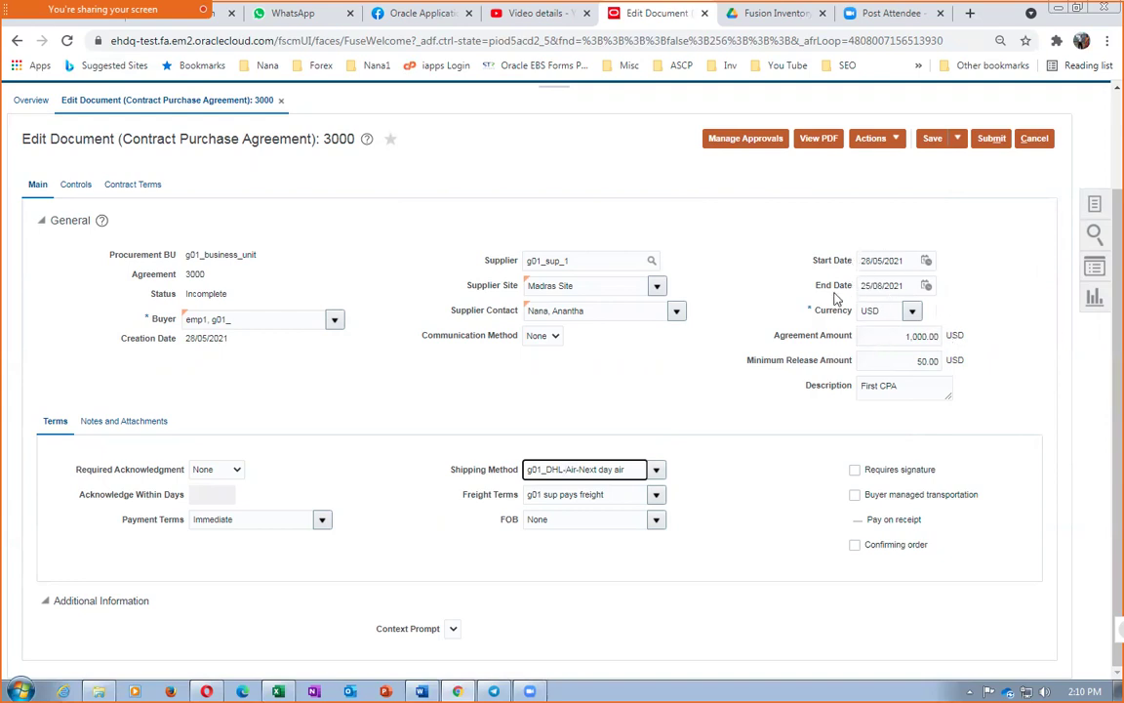
{"action": "left_click", "coordinate": [905, 336]}
{"action": "double_click", "coordinate": [906, 337]}
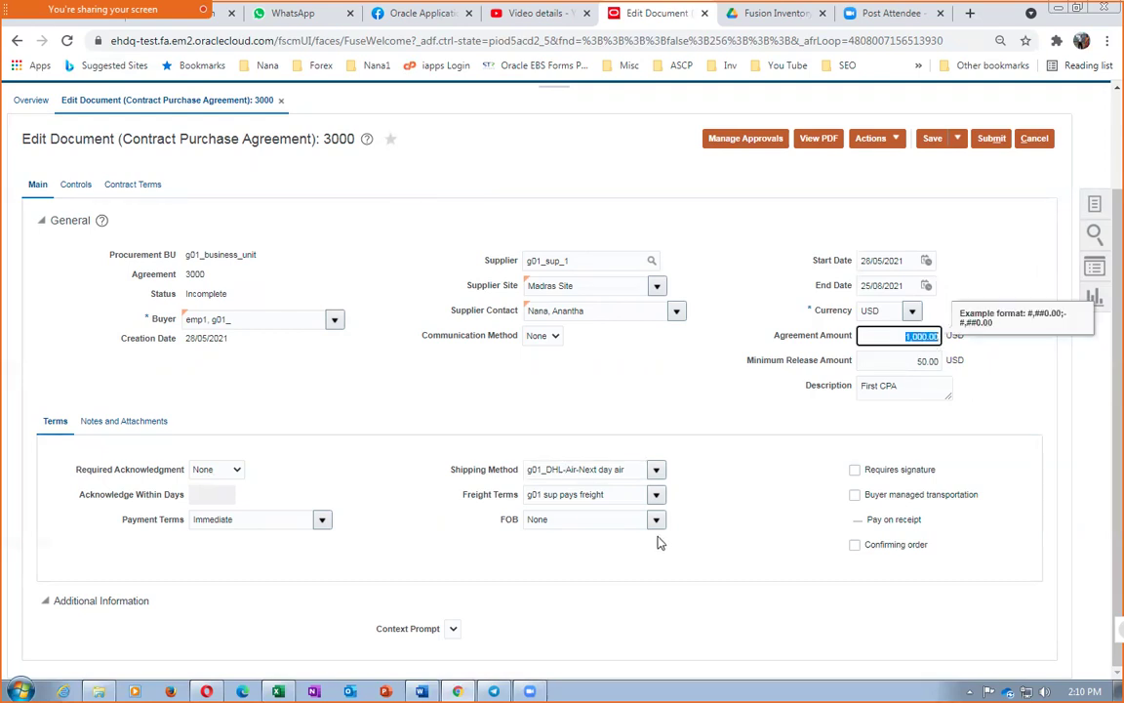
{"action": "left_click", "coordinate": [664, 359]}
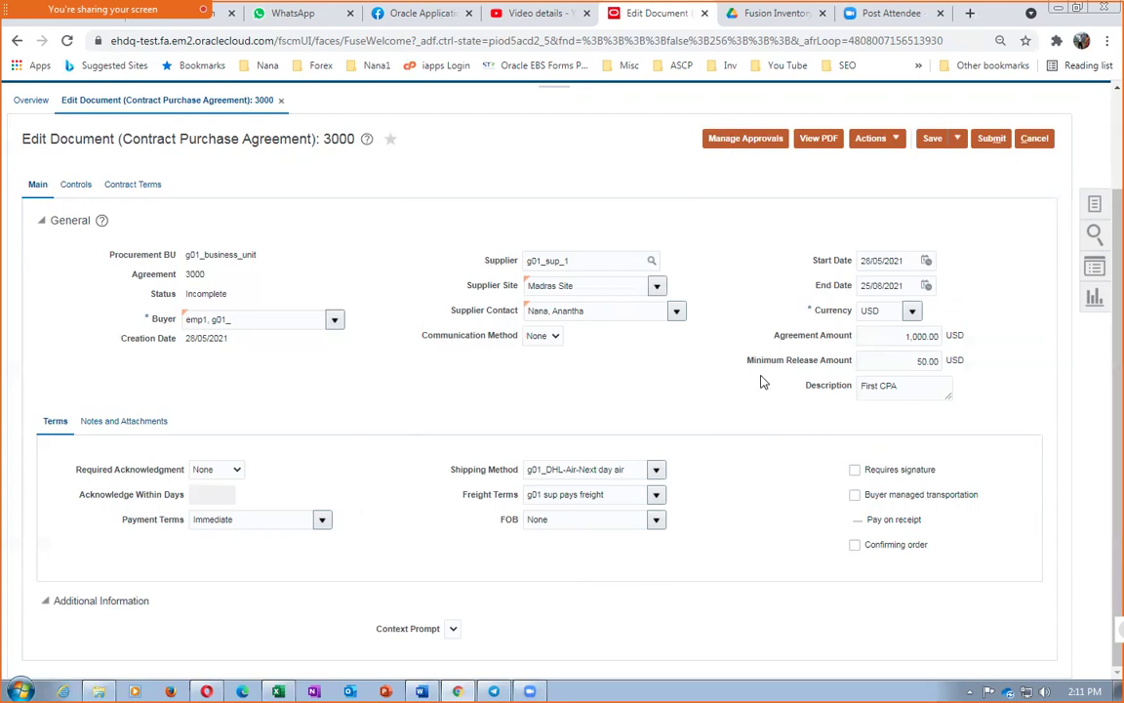
{"action": "left_click", "coordinate": [932, 140]}
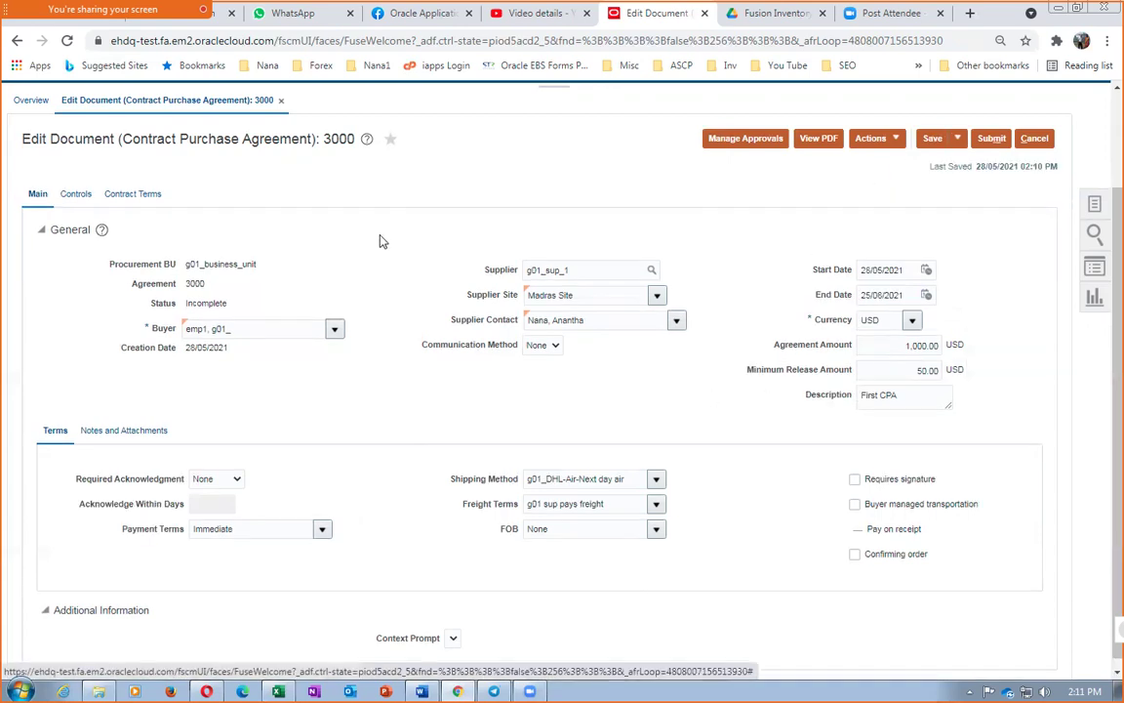
Validate agreement 3000 with no errors found, then view its Terms Stage approval routing
{"action": "left_click", "coordinate": [93, 430]}
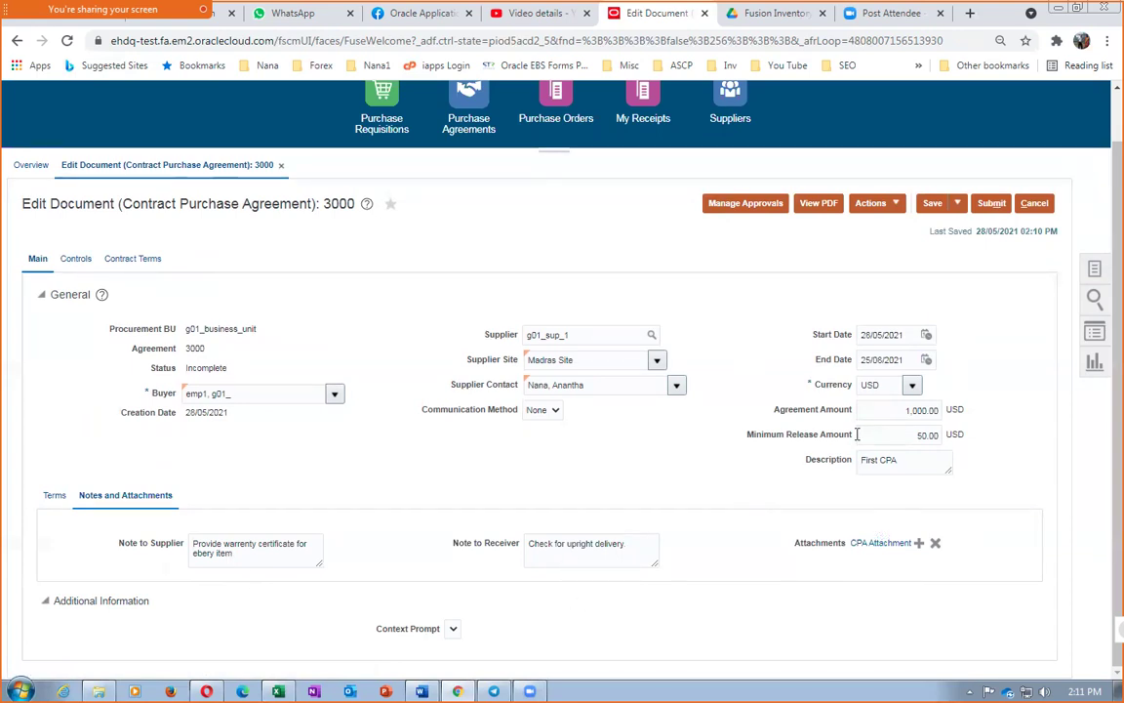
{"action": "left_click", "coordinate": [864, 206]}
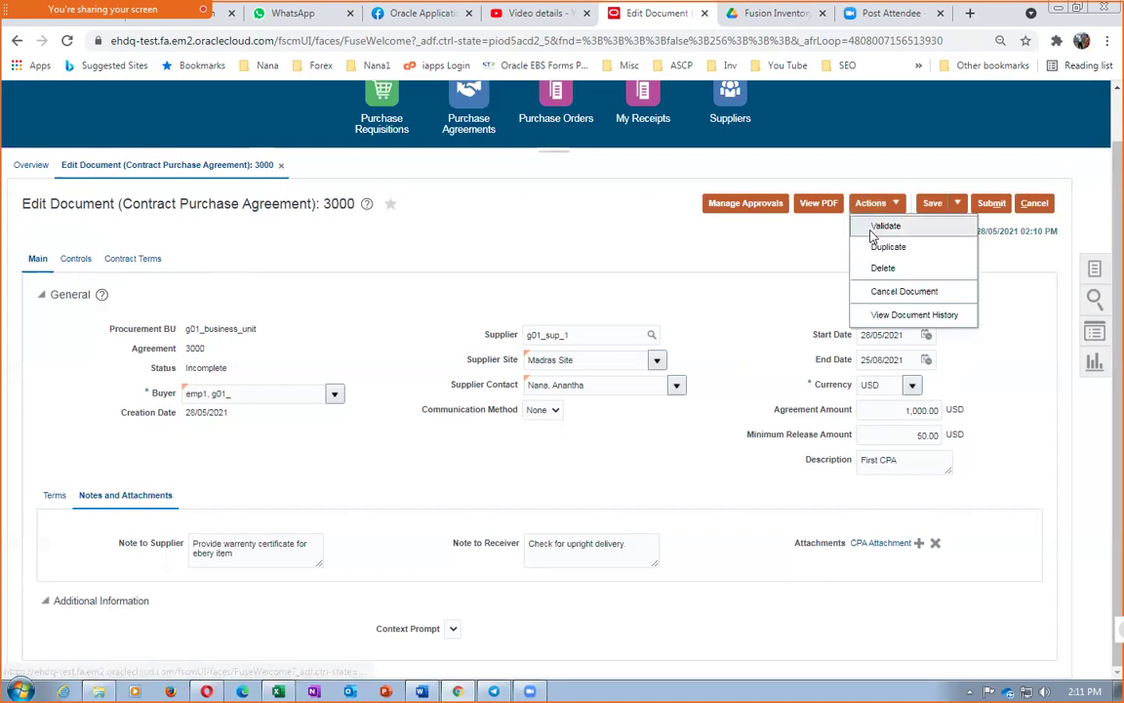
{"action": "left_click", "coordinate": [875, 228]}
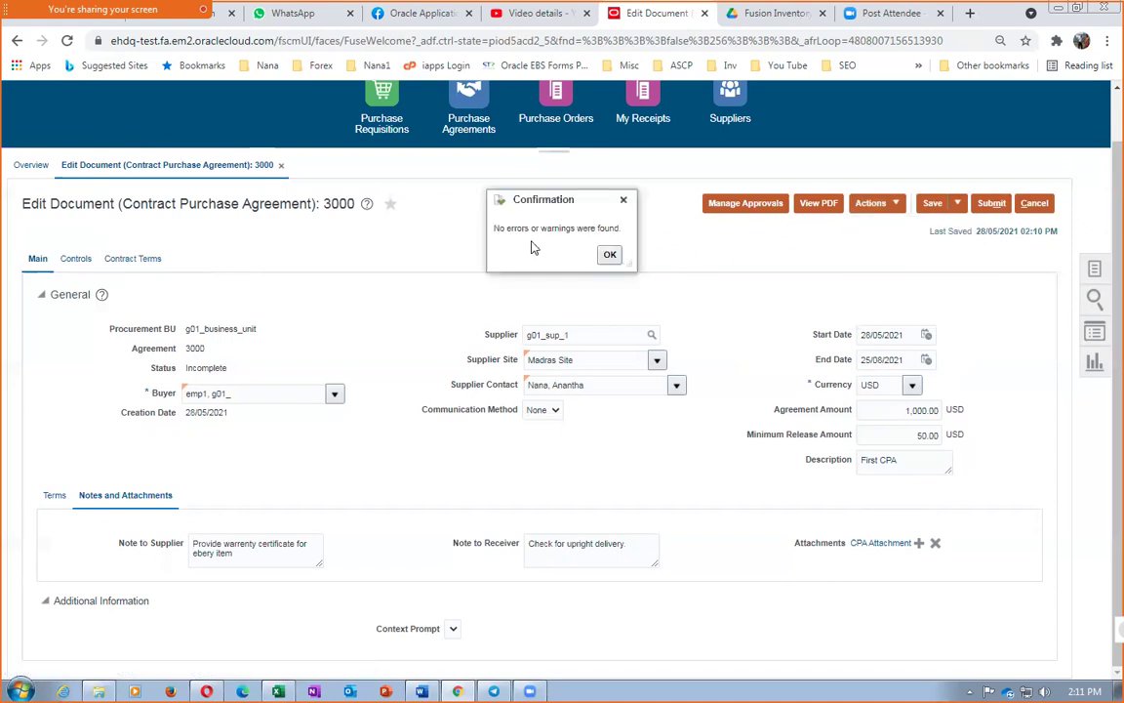
{"action": "left_click", "coordinate": [609, 258]}
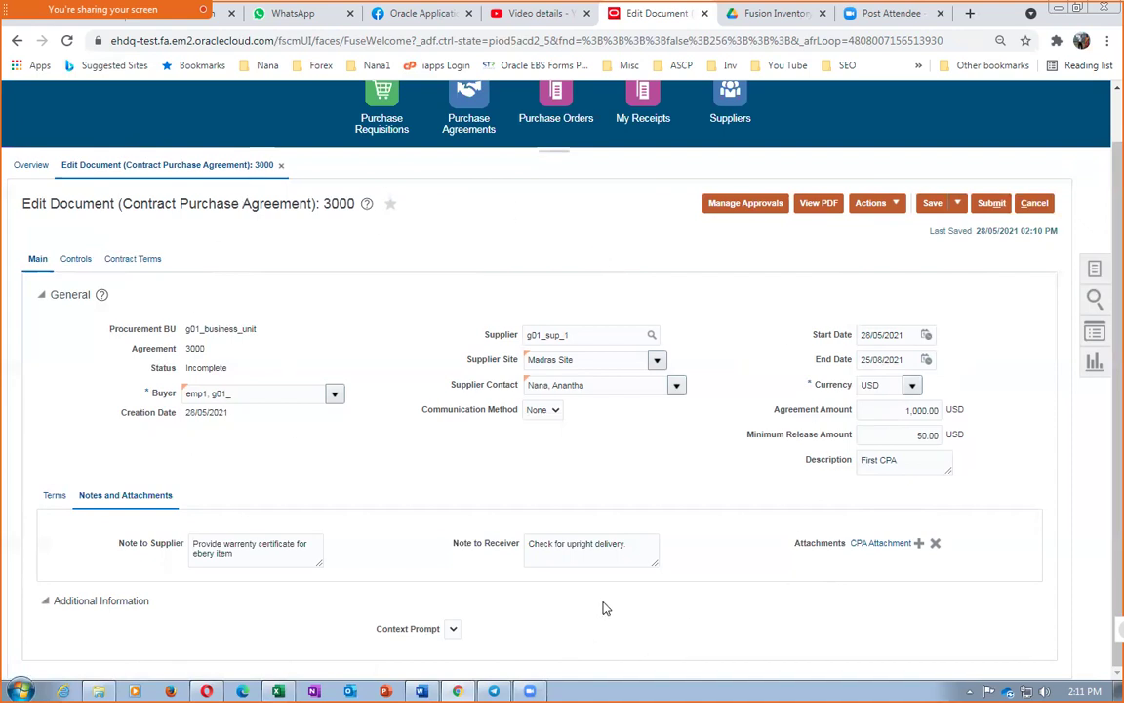
{"action": "left_click", "coordinate": [724, 207]}
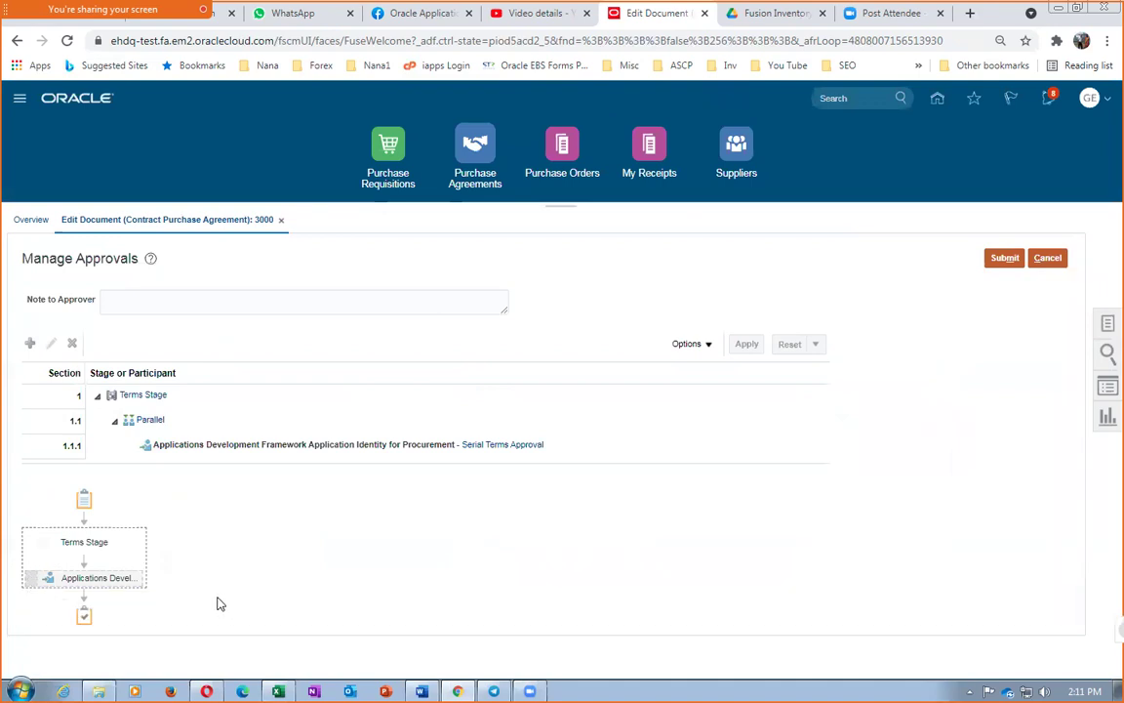
Leave Manage Approvals and submit contract purchase agreement 3000 for approval
{"action": "mouse_move", "coordinate": [69, 577]}
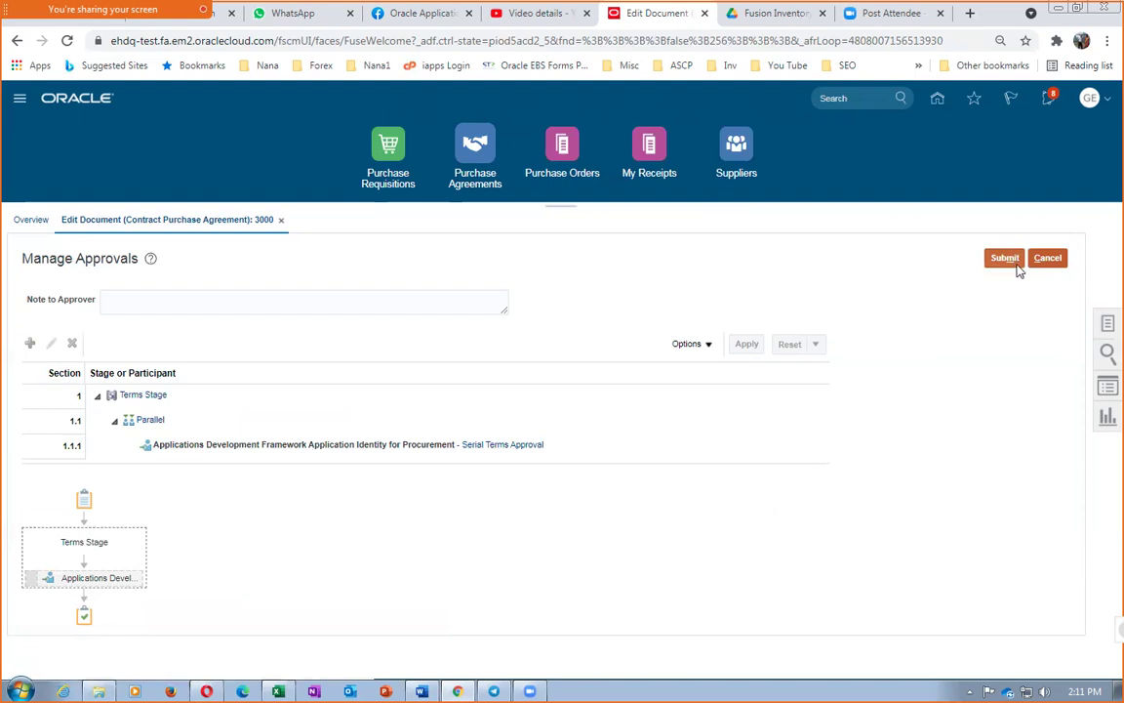
{"action": "left_click", "coordinate": [1047, 258]}
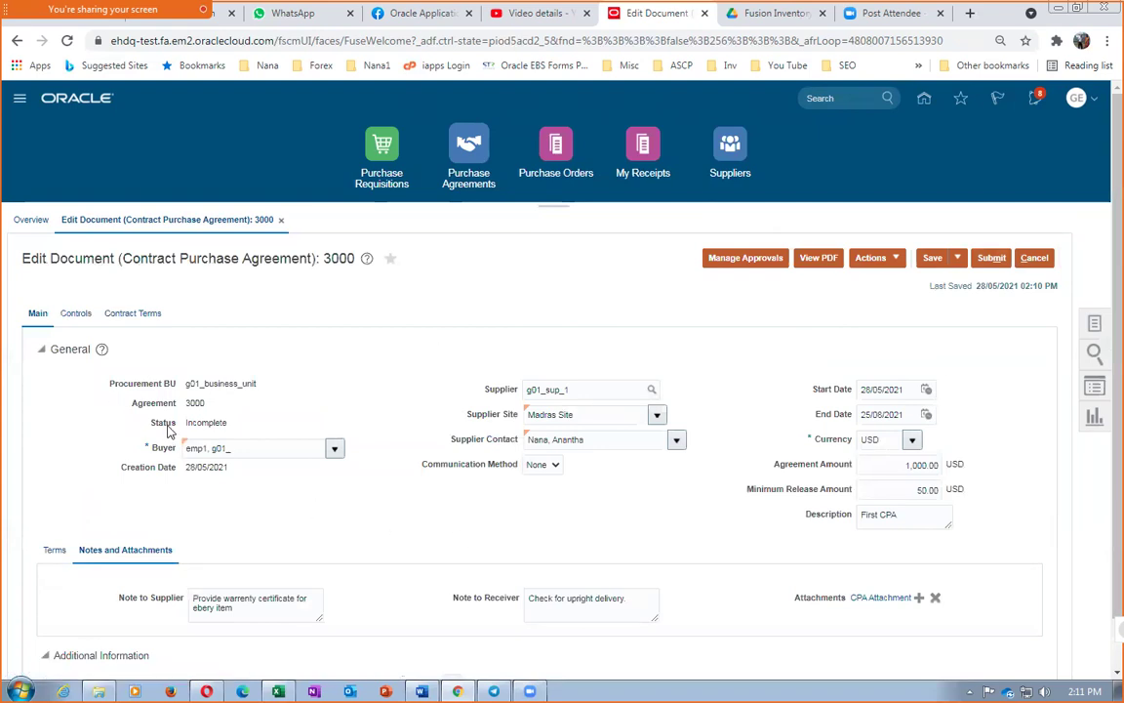
{"action": "left_click", "coordinate": [991, 257]}
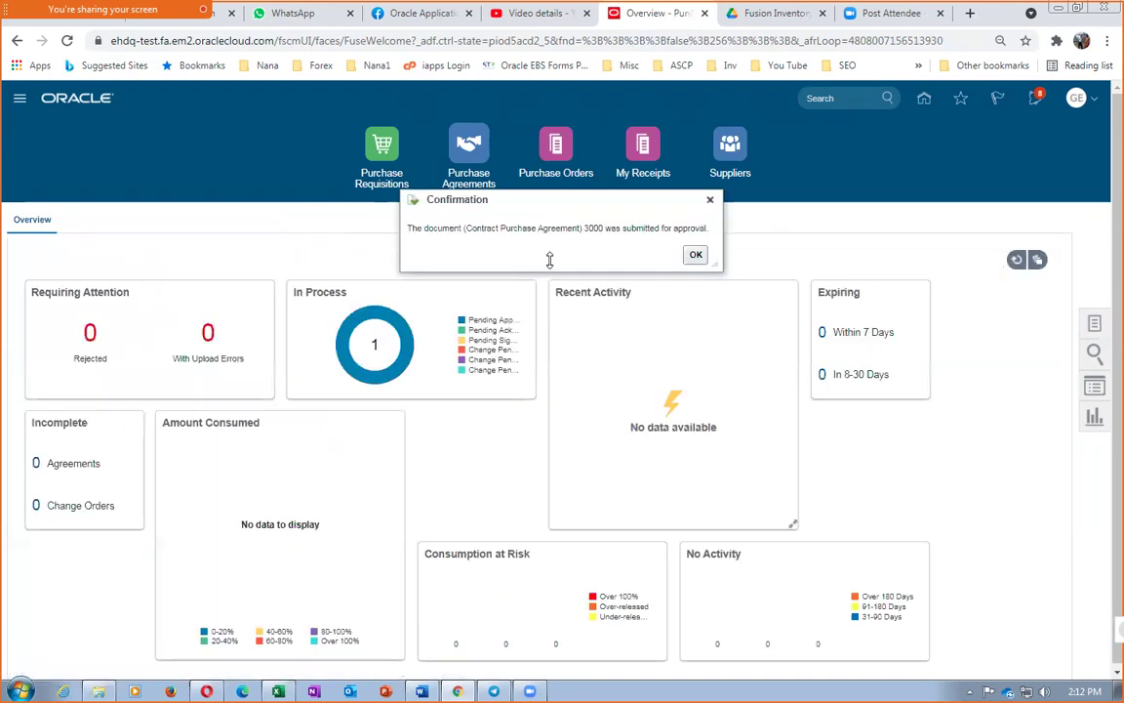
Search Manage Agreements for agreement 3000, showing First CPA at 1,000.00 USD, Pending Approval
{"action": "left_click", "coordinate": [695, 255]}
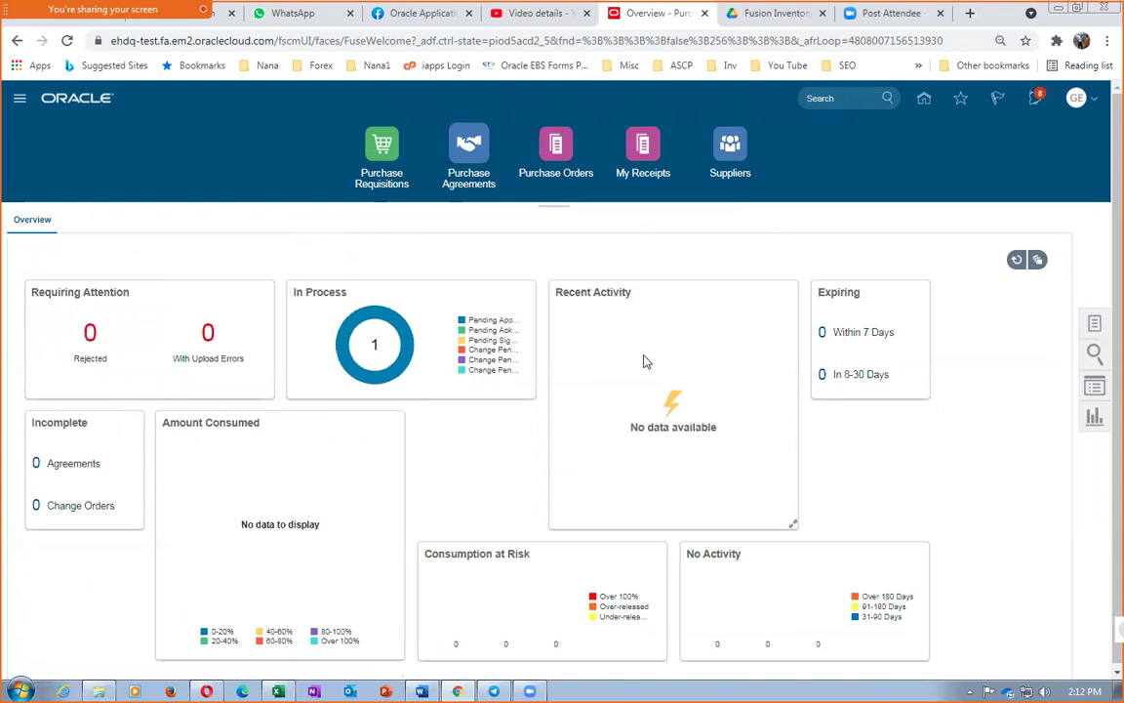
{"action": "left_click", "coordinate": [1095, 325]}
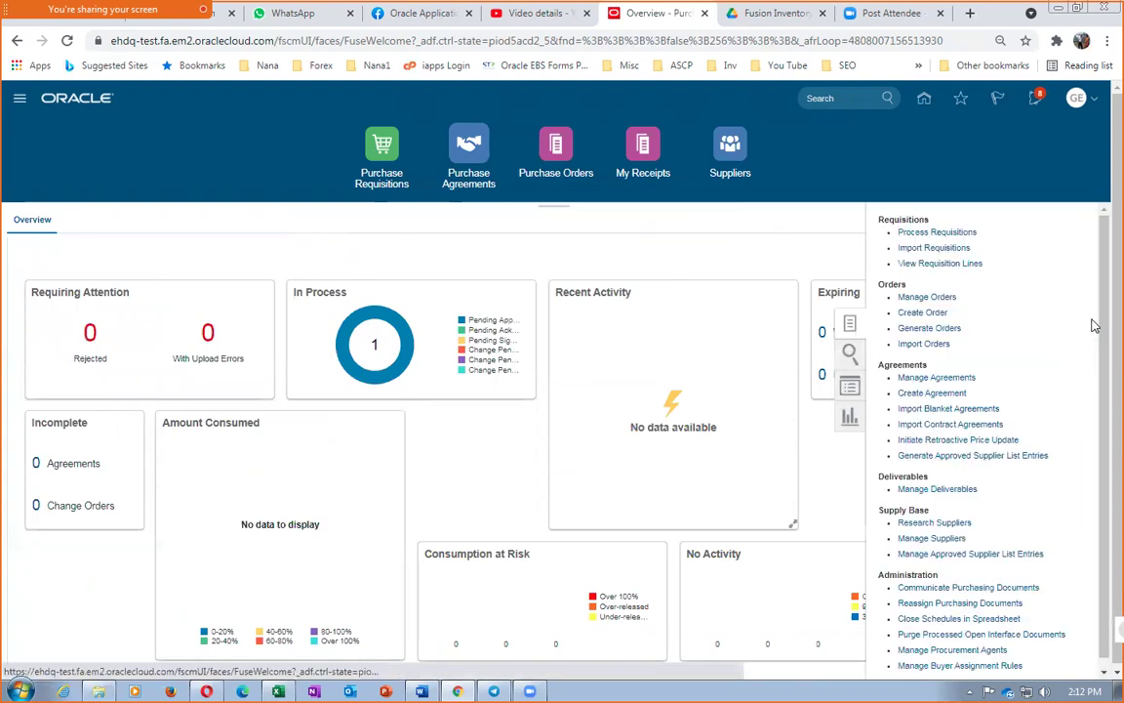
{"action": "left_click", "coordinate": [956, 379]}
{"action": "left_click", "coordinate": [875, 375]}
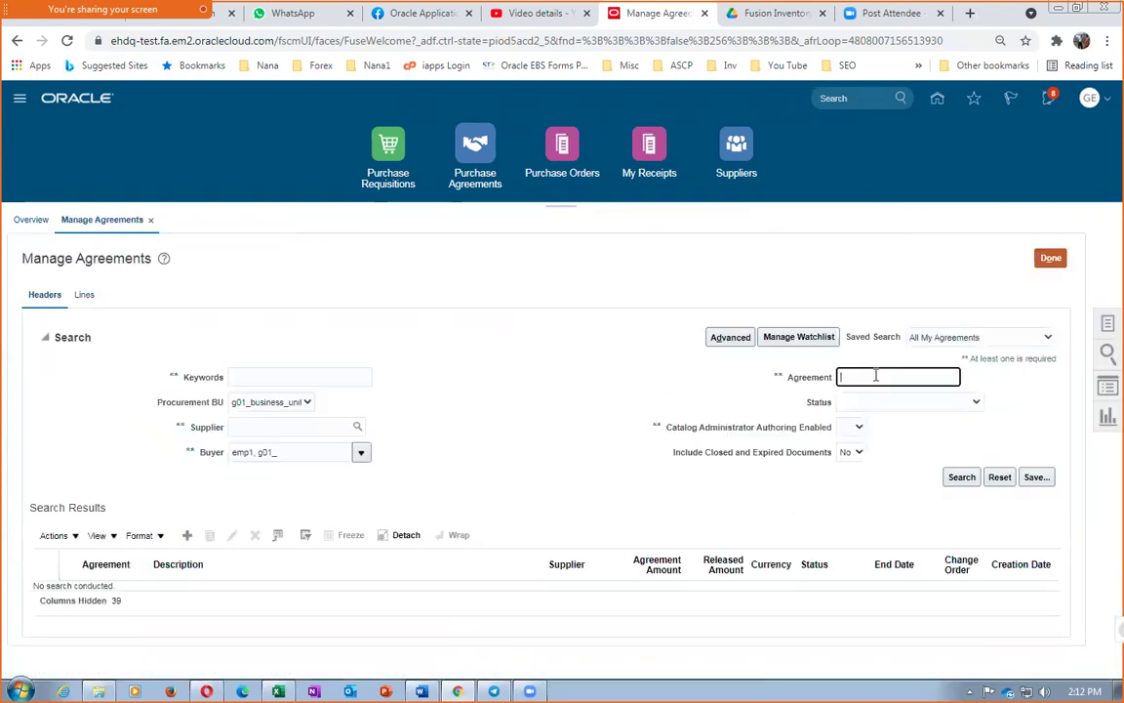
{"action": "type", "text": "3000"}
{"action": "key", "text": "Tab"}
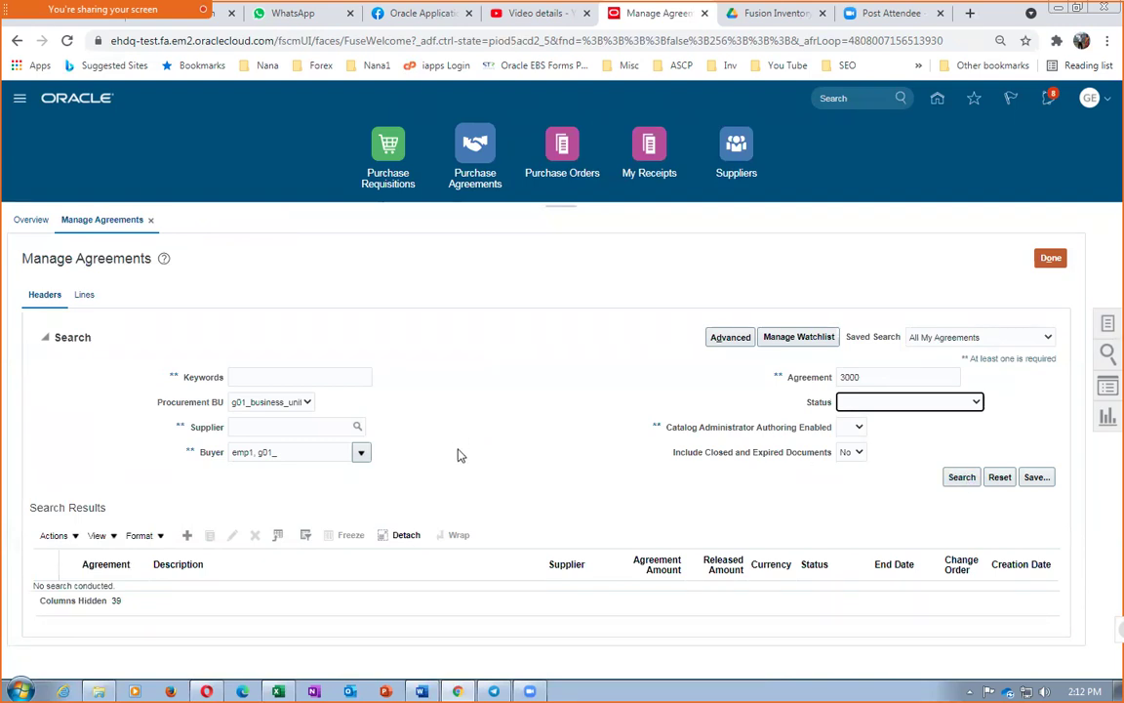
{"action": "left_click", "coordinate": [961, 477]}
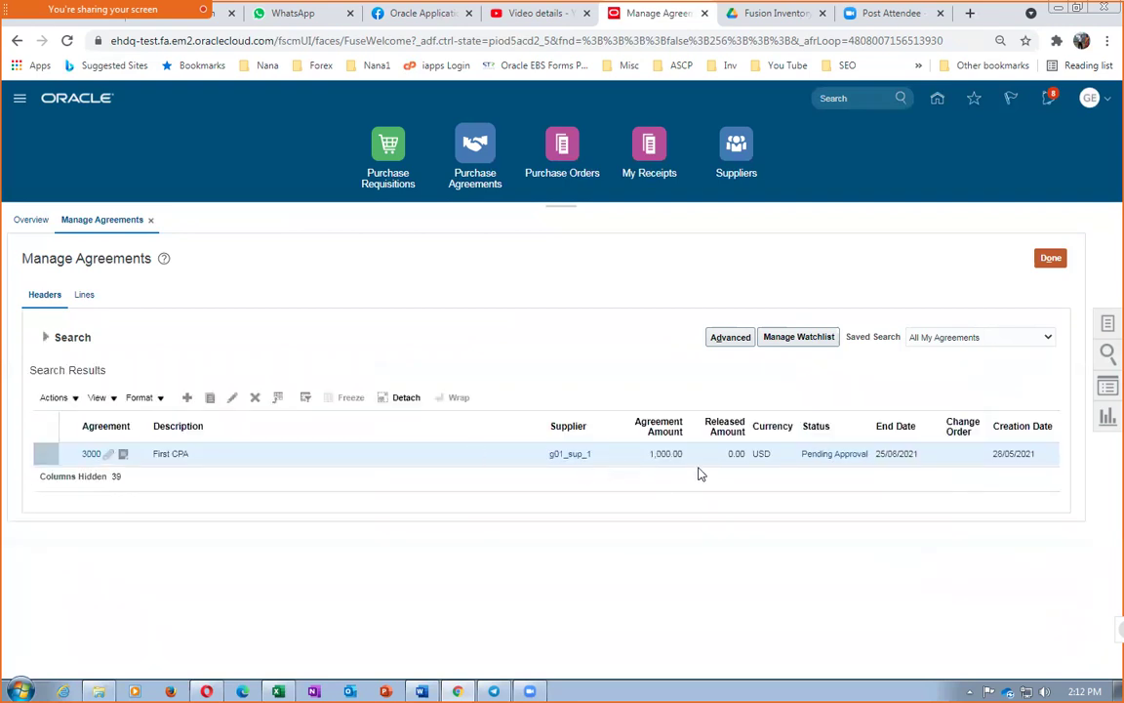
Check agreement 3000's approval details and refresh the search until it shows Open
{"action": "left_click", "coordinate": [837, 455]}
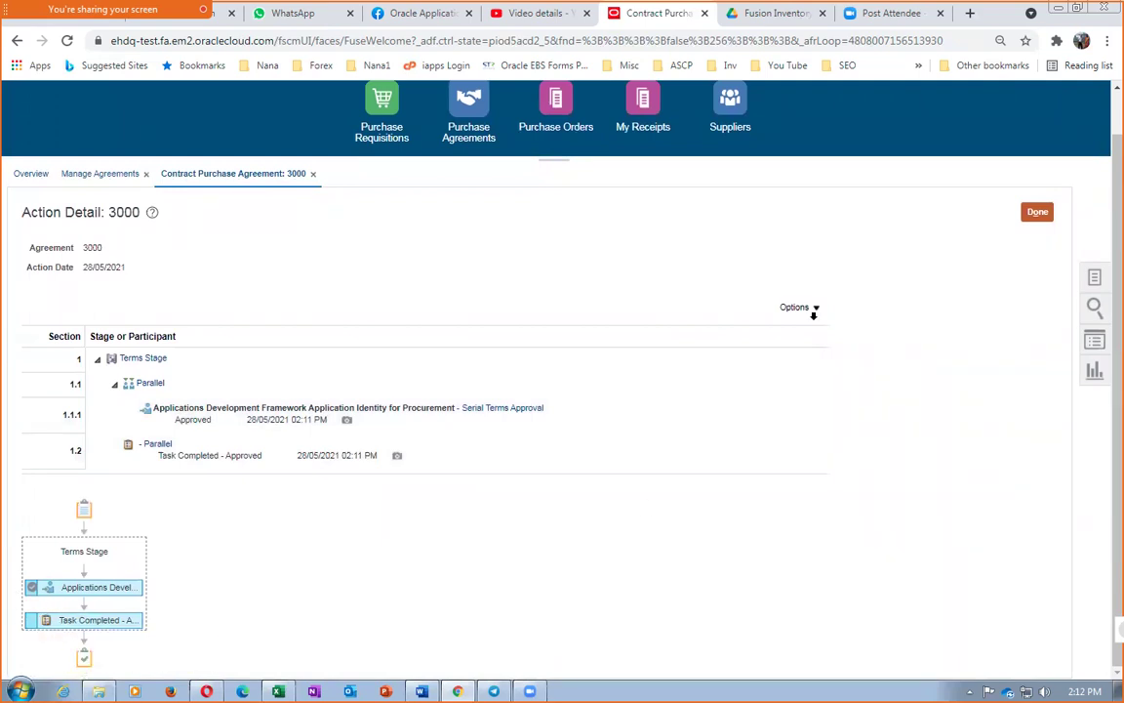
{"action": "left_click", "coordinate": [1036, 211]}
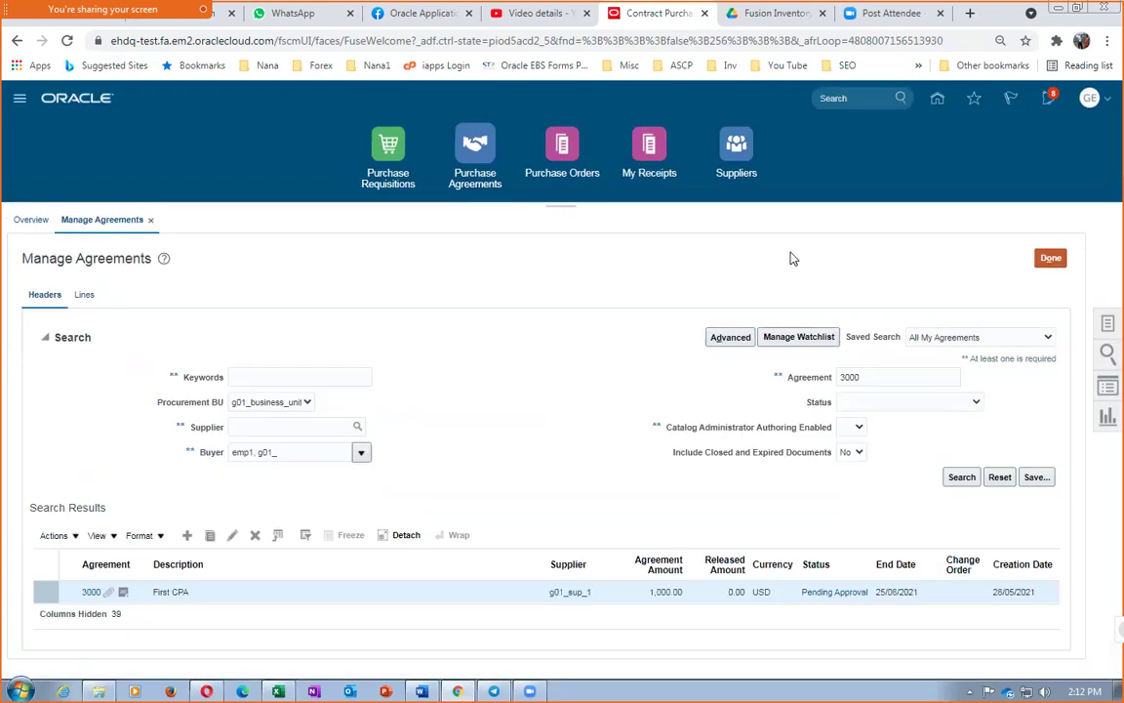
{"action": "left_click", "coordinate": [961, 478]}
{"action": "left_click", "coordinate": [955, 479]}
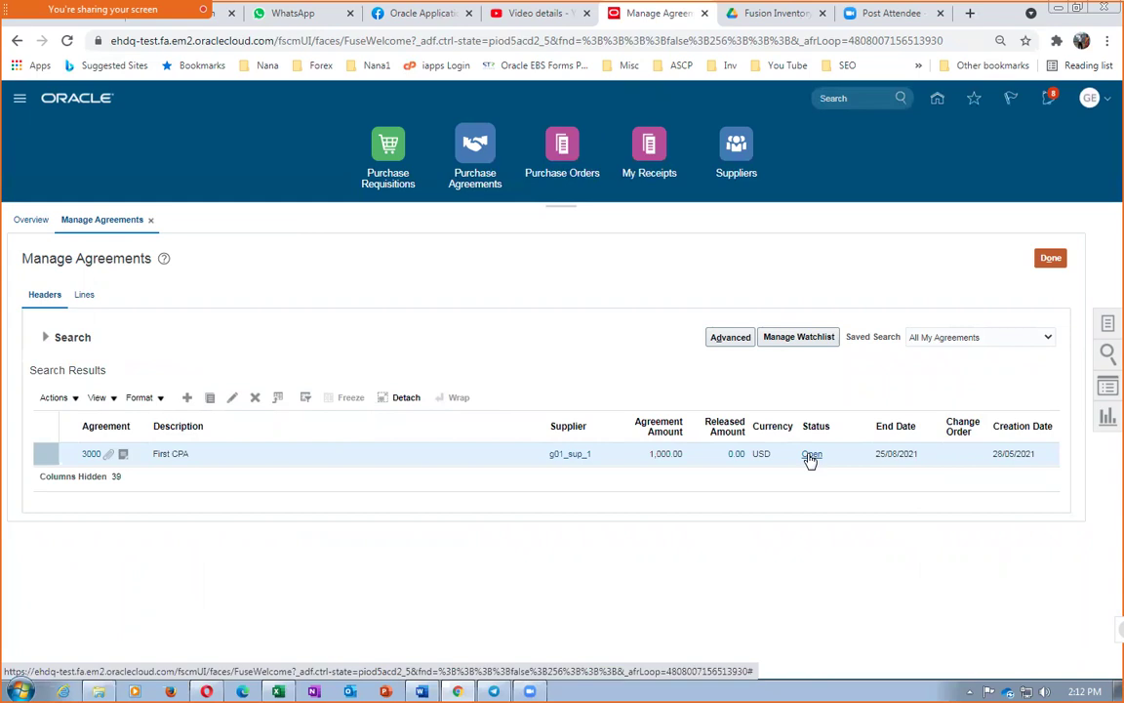
Review agreement 3000's document history and return to the search results
{"action": "left_click", "coordinate": [811, 455]}
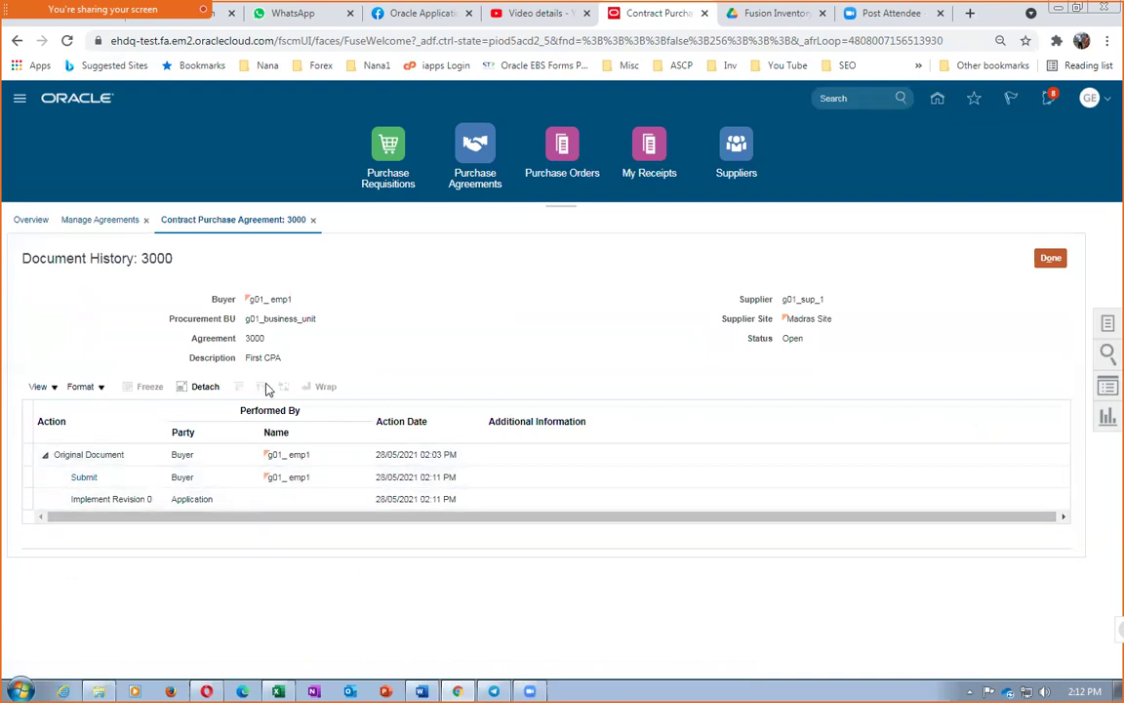
{"action": "left_click", "coordinate": [1040, 260]}
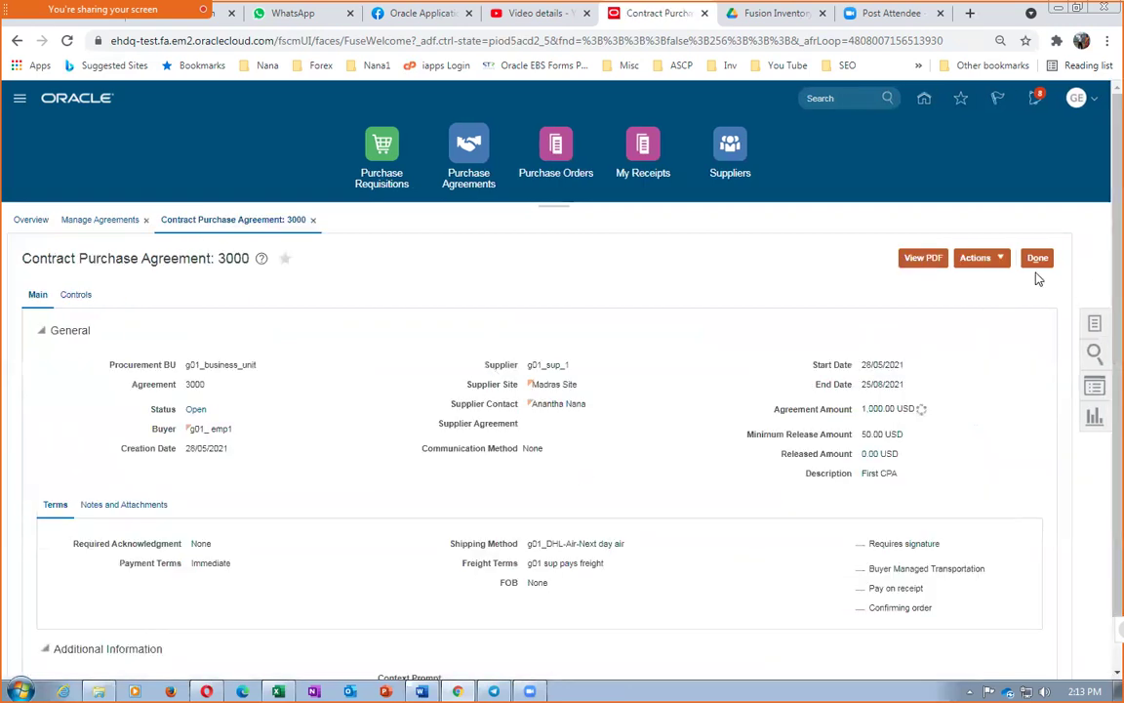
{"action": "left_click", "coordinate": [977, 257]}
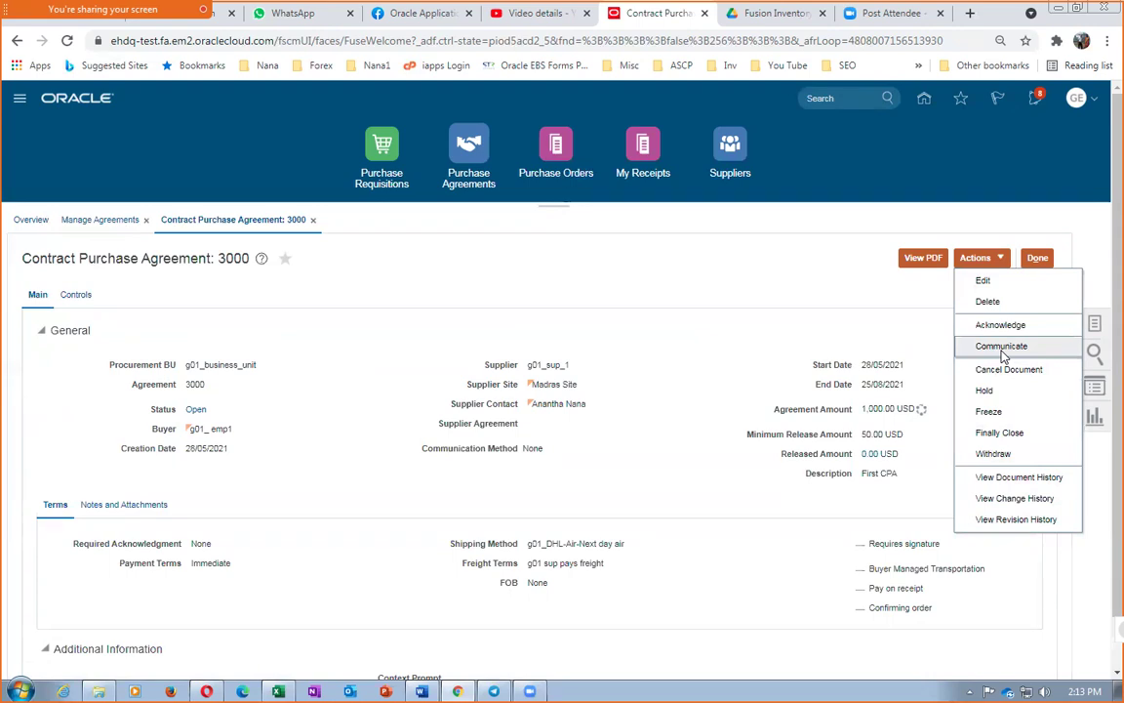
{"action": "left_click", "coordinate": [1000, 476]}
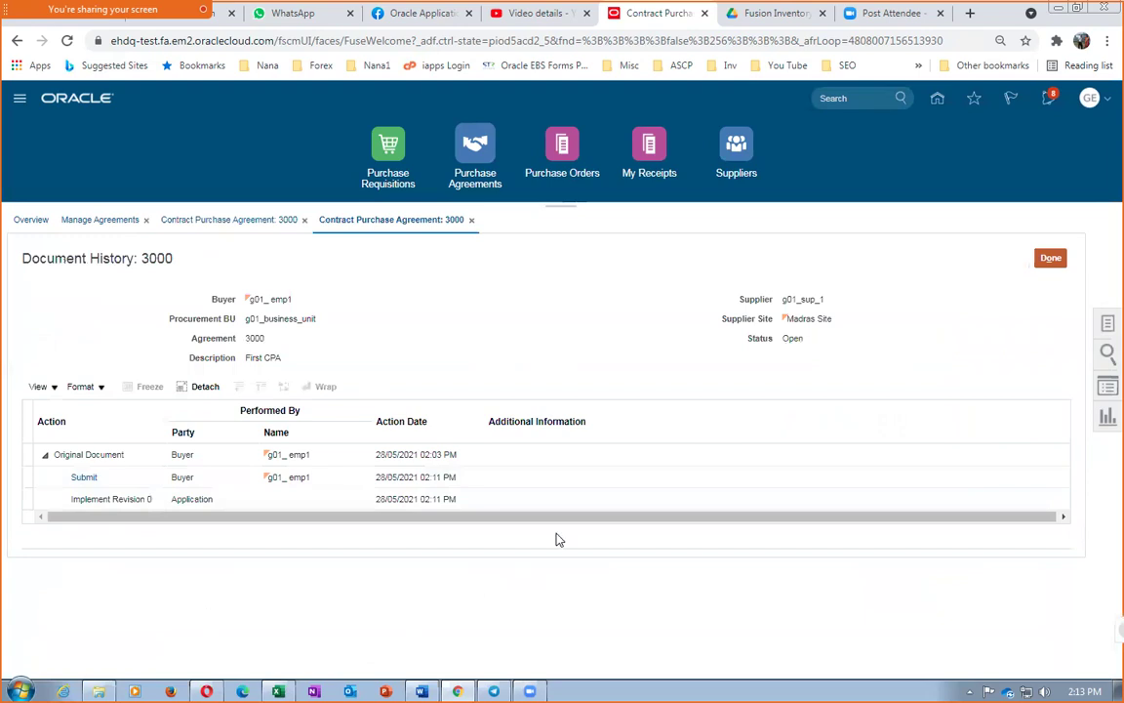
{"action": "left_click", "coordinate": [1049, 257]}
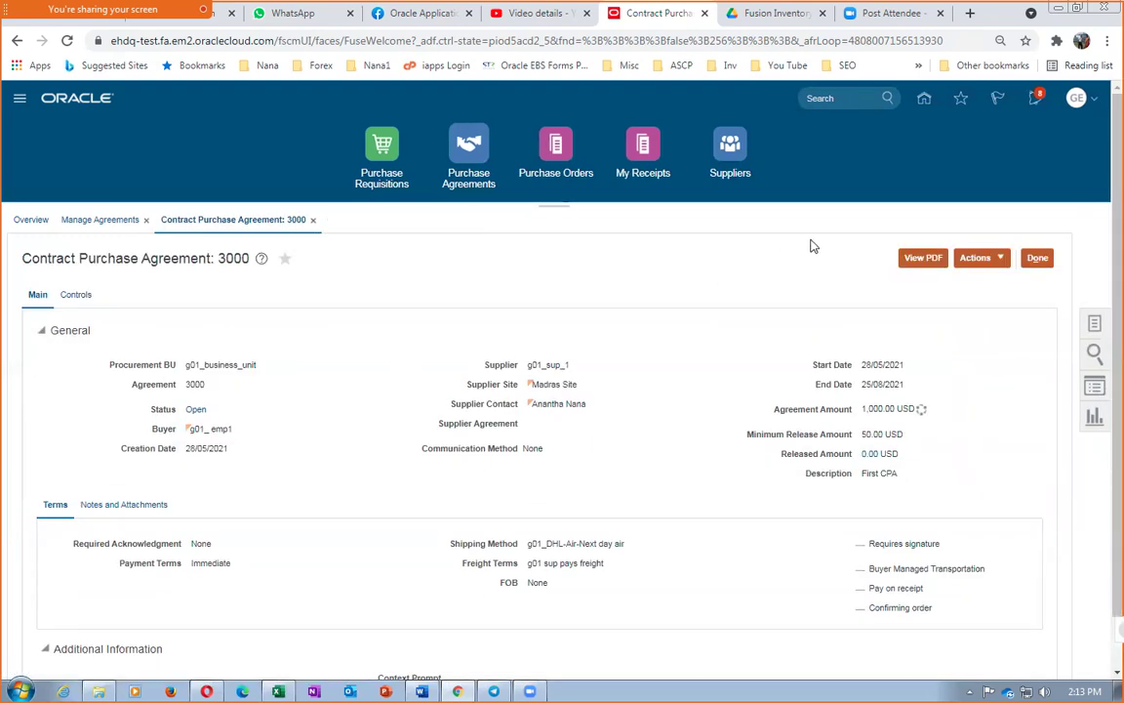
{"action": "left_click", "coordinate": [1037, 258]}
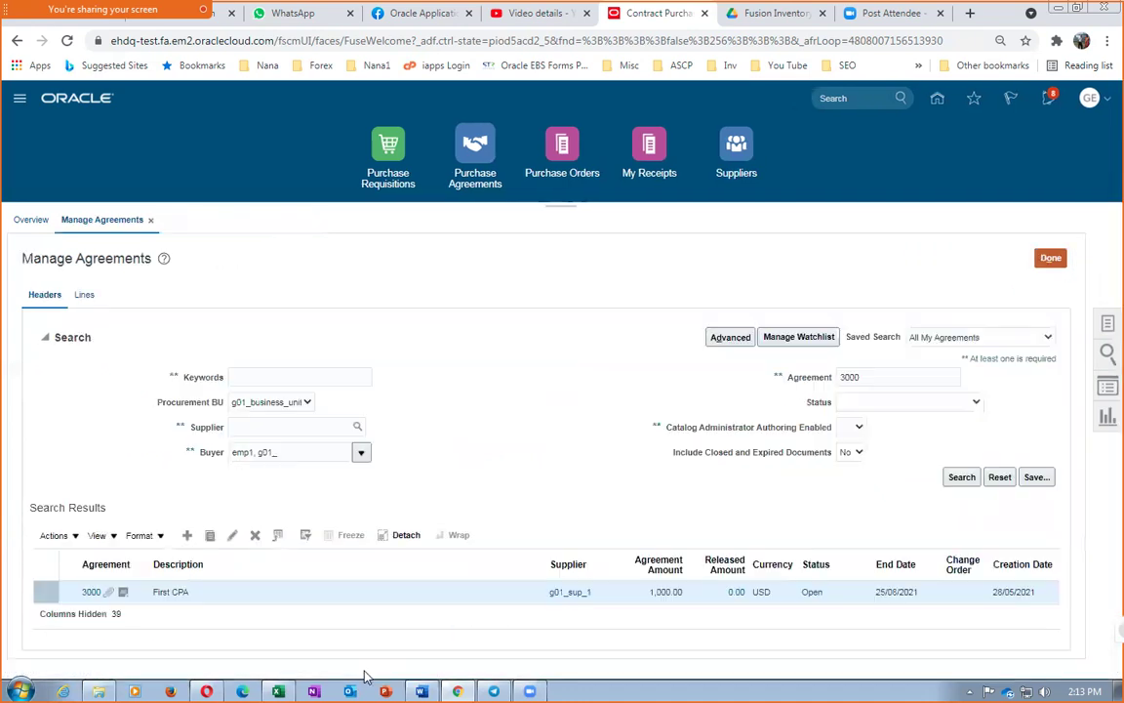
Review the notes and supplier attachment on agreement 3000, then close Manage Agreements
{"action": "left_click", "coordinate": [124, 598]}
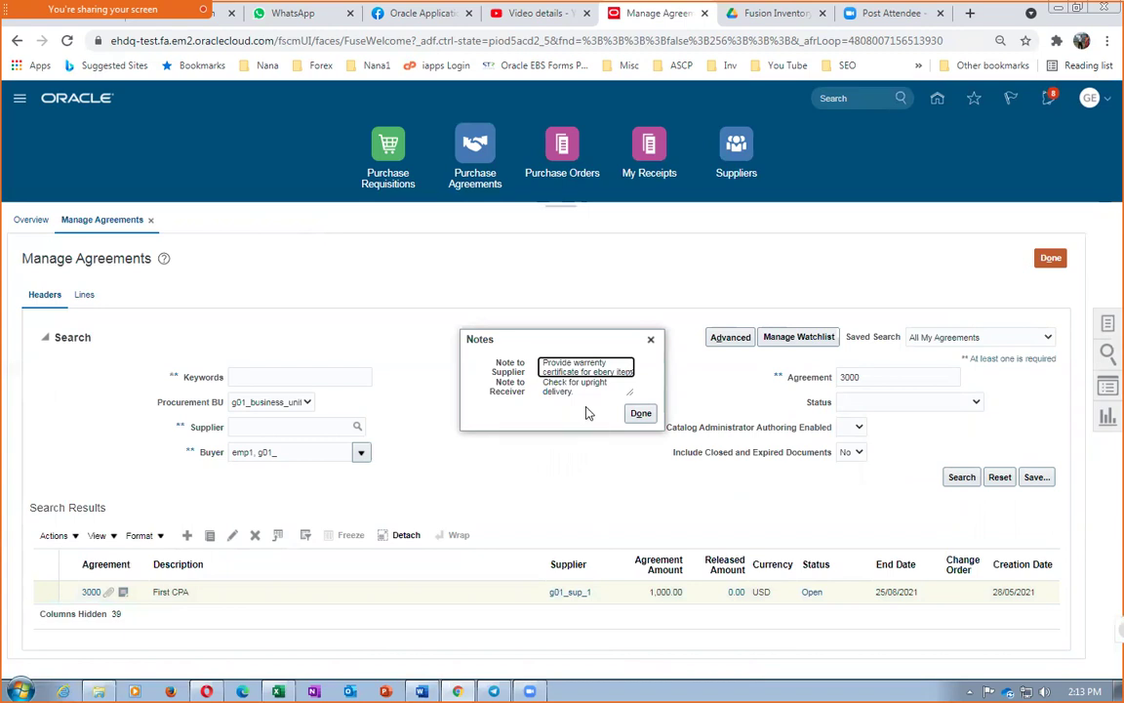
{"action": "left_click", "coordinate": [641, 413]}
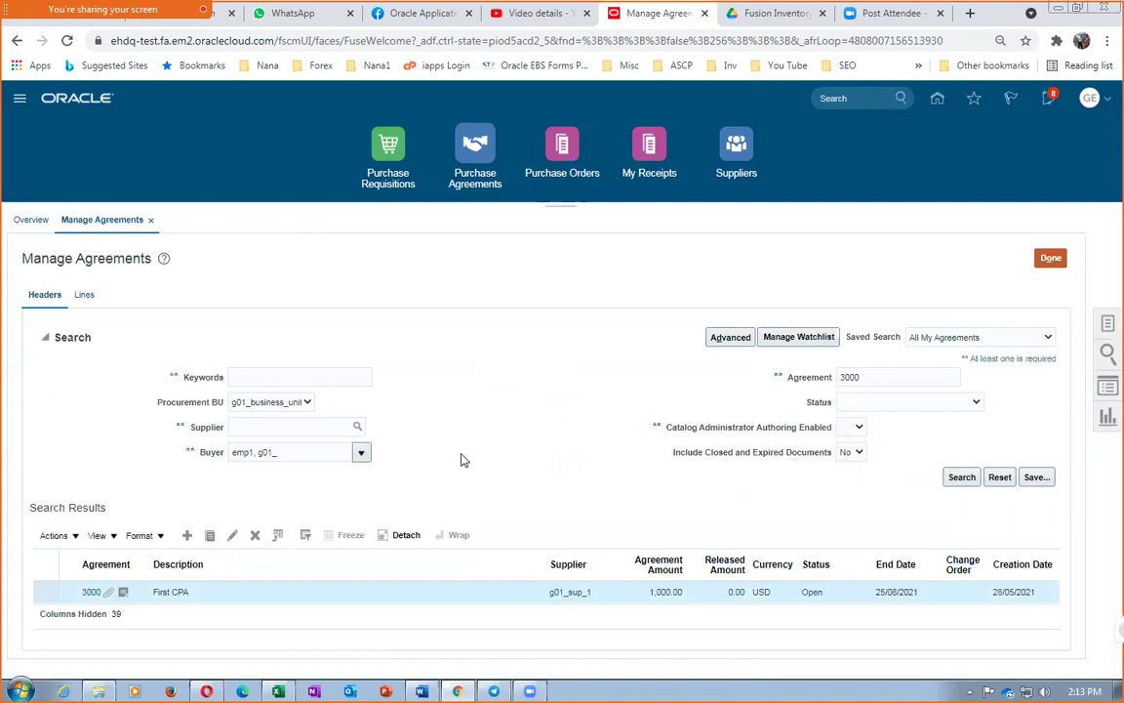
{"action": "left_click", "coordinate": [108, 592]}
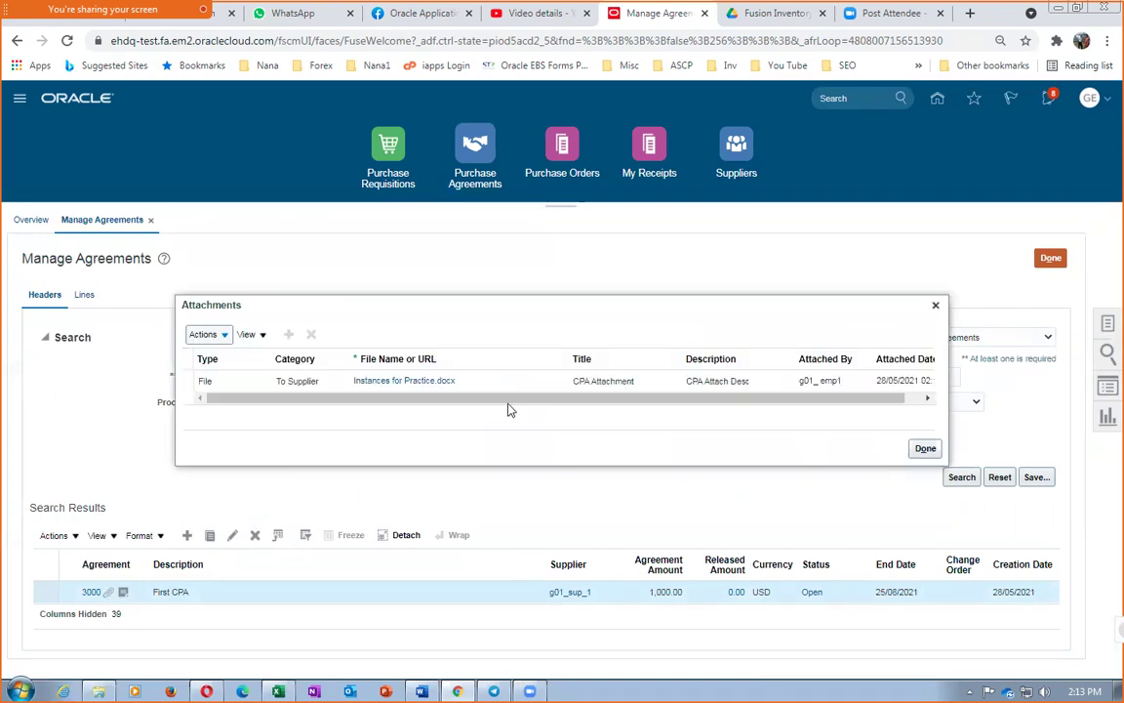
{"action": "left_click", "coordinate": [924, 448]}
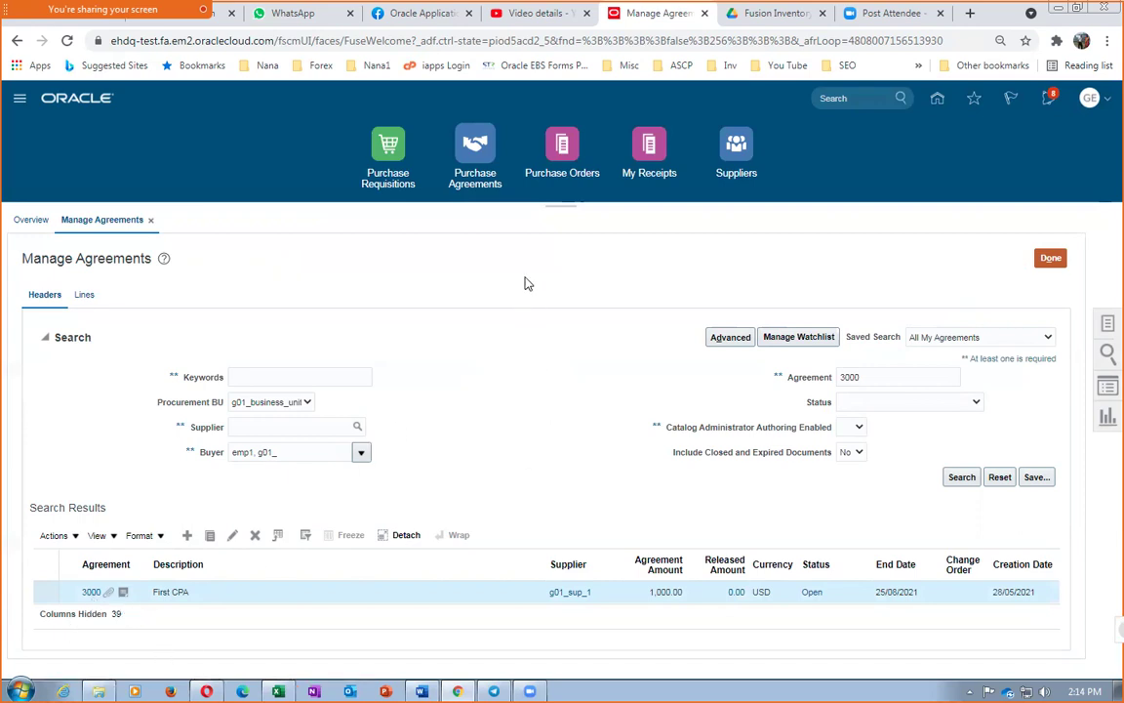
{"action": "left_click", "coordinate": [1051, 259]}
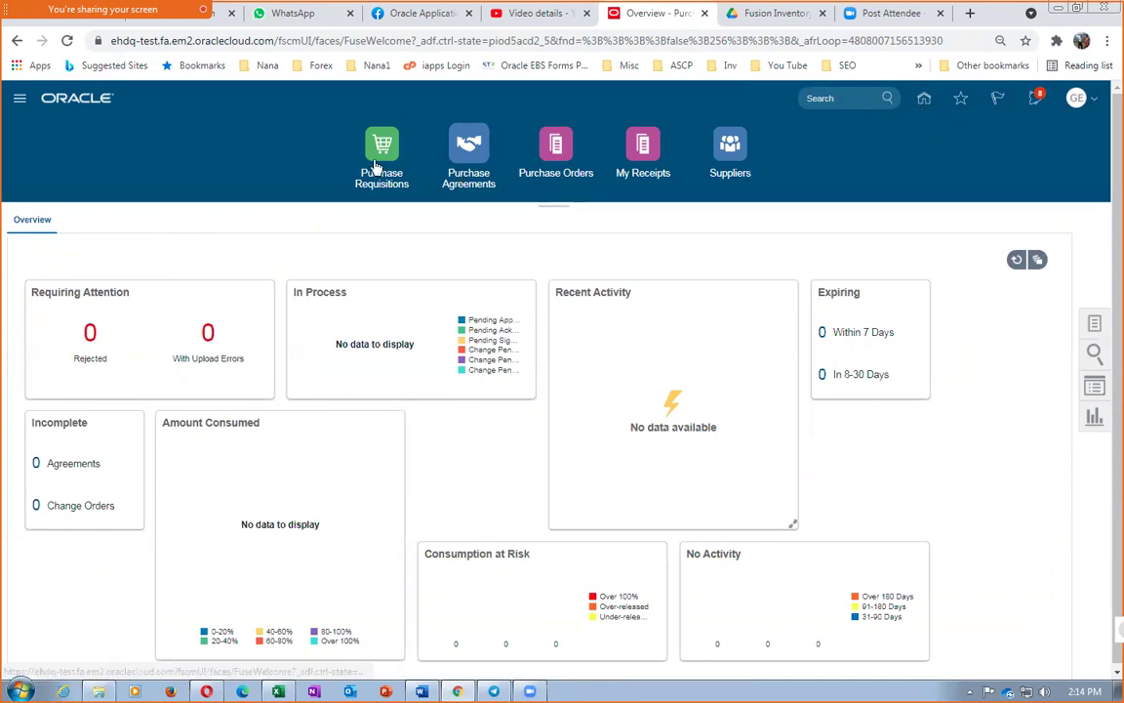
Go from Home to Purchase Requisitions and start a new line via Enter Requisition Line
{"action": "left_click", "coordinate": [925, 102]}
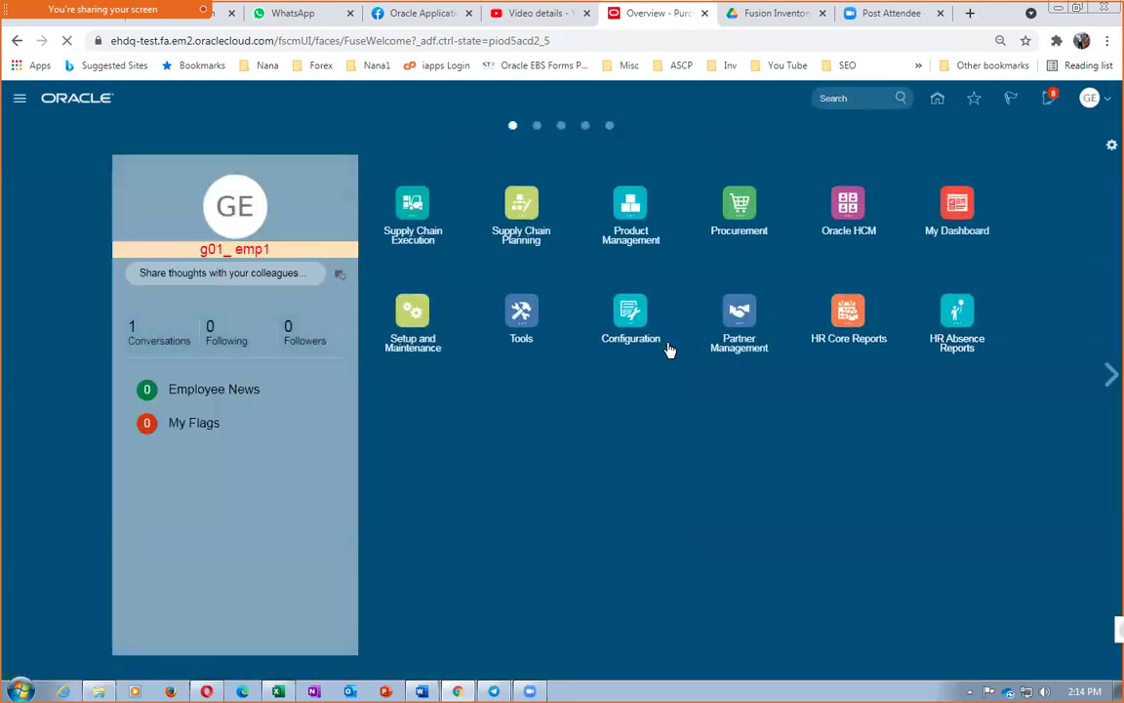
{"action": "left_click", "coordinate": [737, 217]}
{"action": "left_click", "coordinate": [552, 293]}
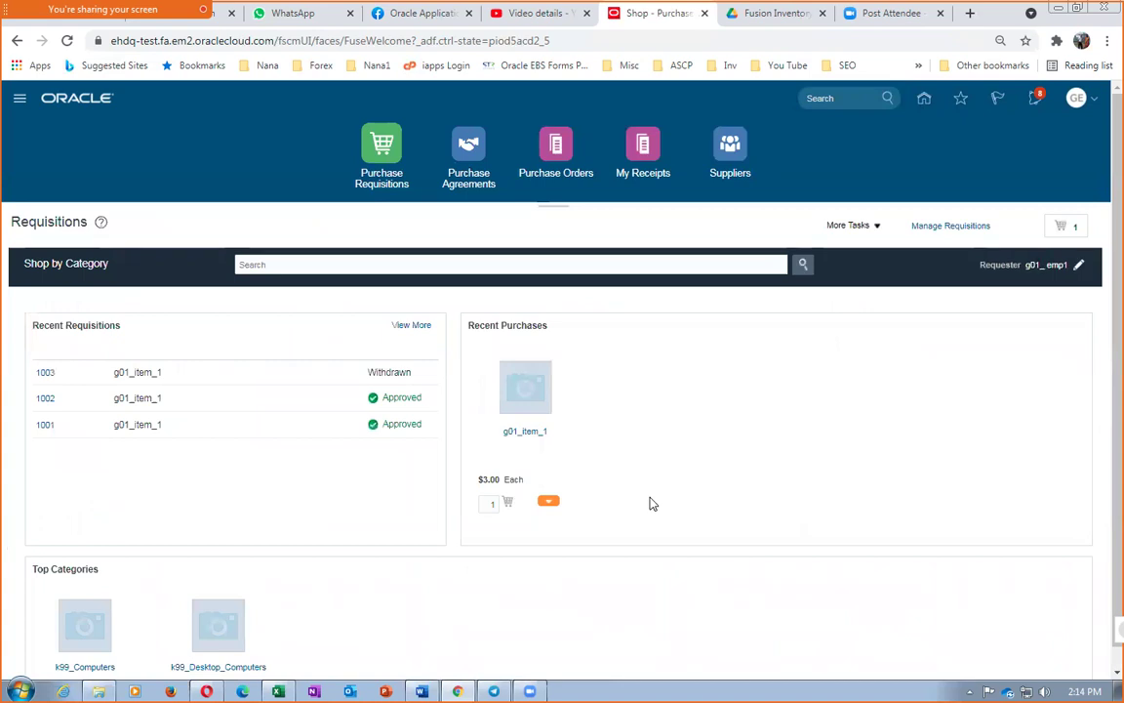
{"action": "left_click", "coordinate": [842, 231]}
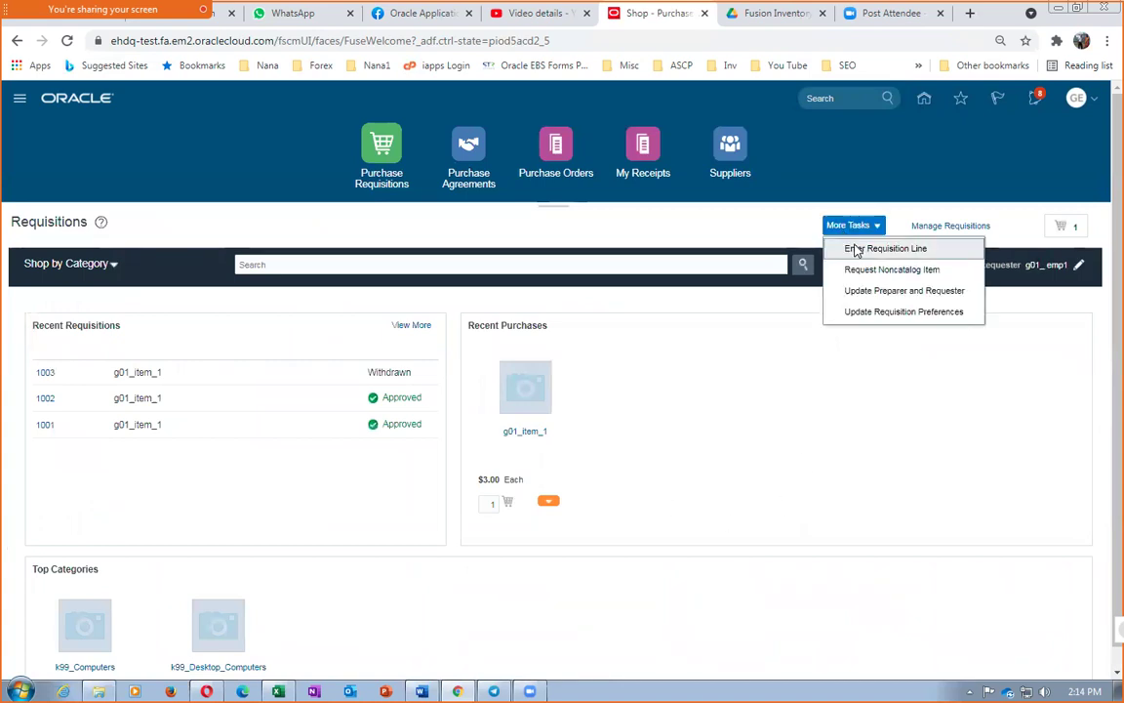
{"action": "left_click", "coordinate": [855, 250]}
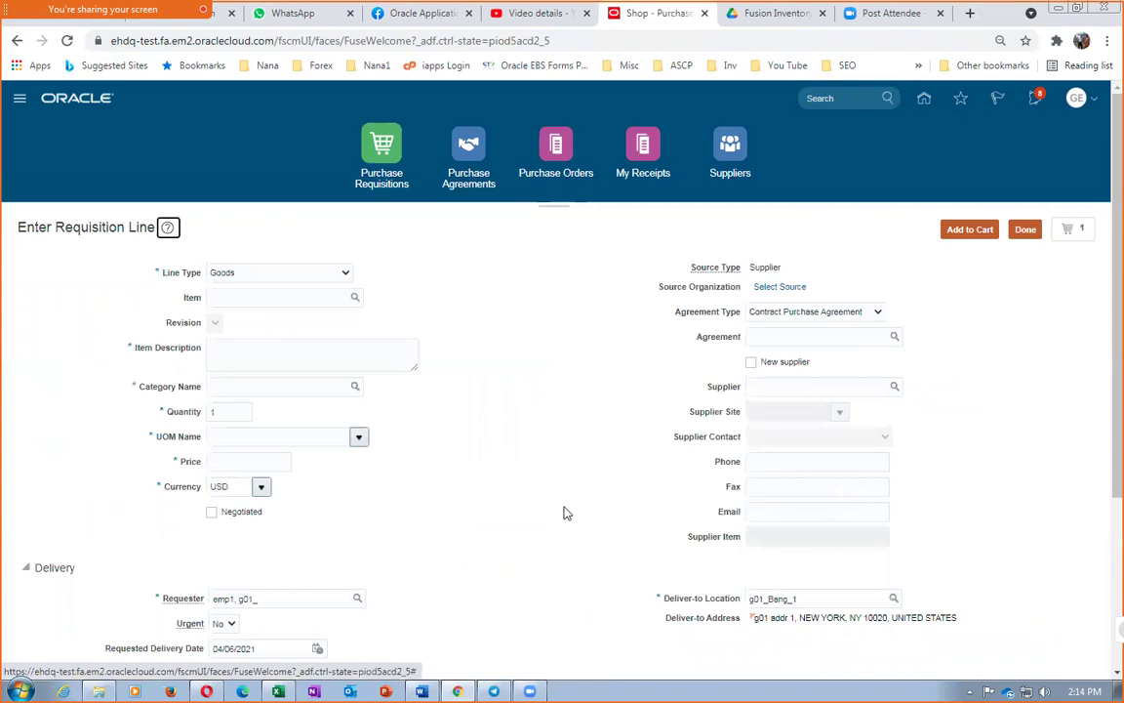
{"action": "scroll", "coordinate": [1102, 546], "scroll_direction": "down", "scroll_amount": 3}
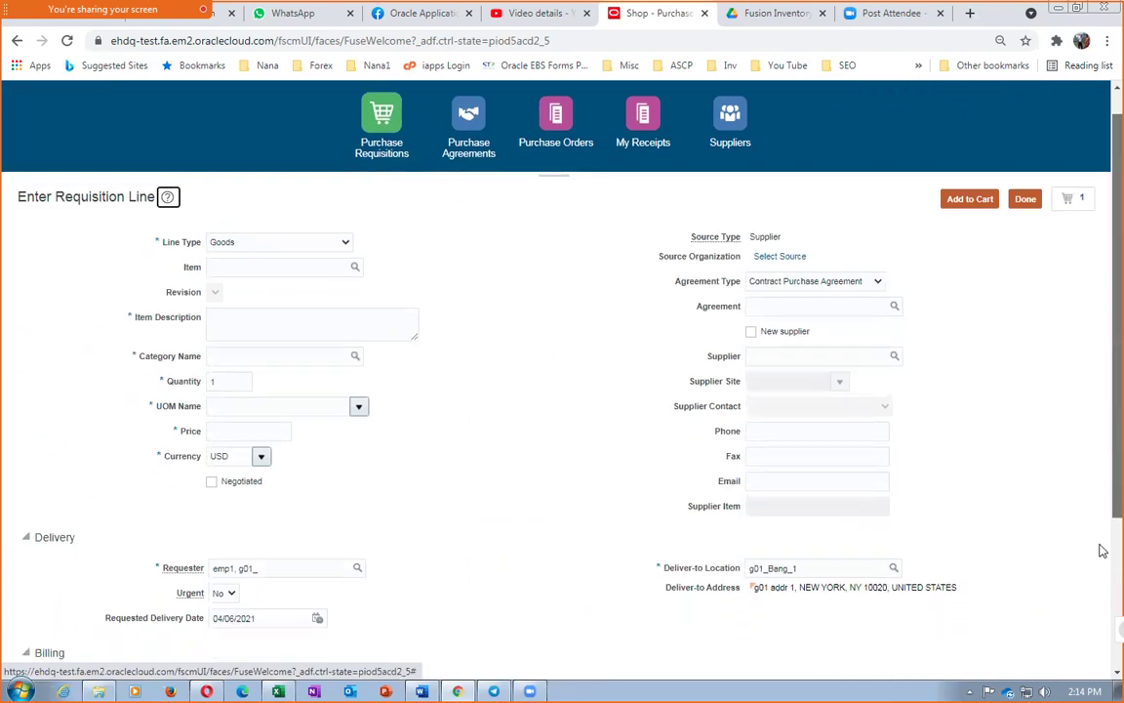
{"action": "scroll", "coordinate": [1102, 612], "scroll_direction": "up", "scroll_amount": 5}
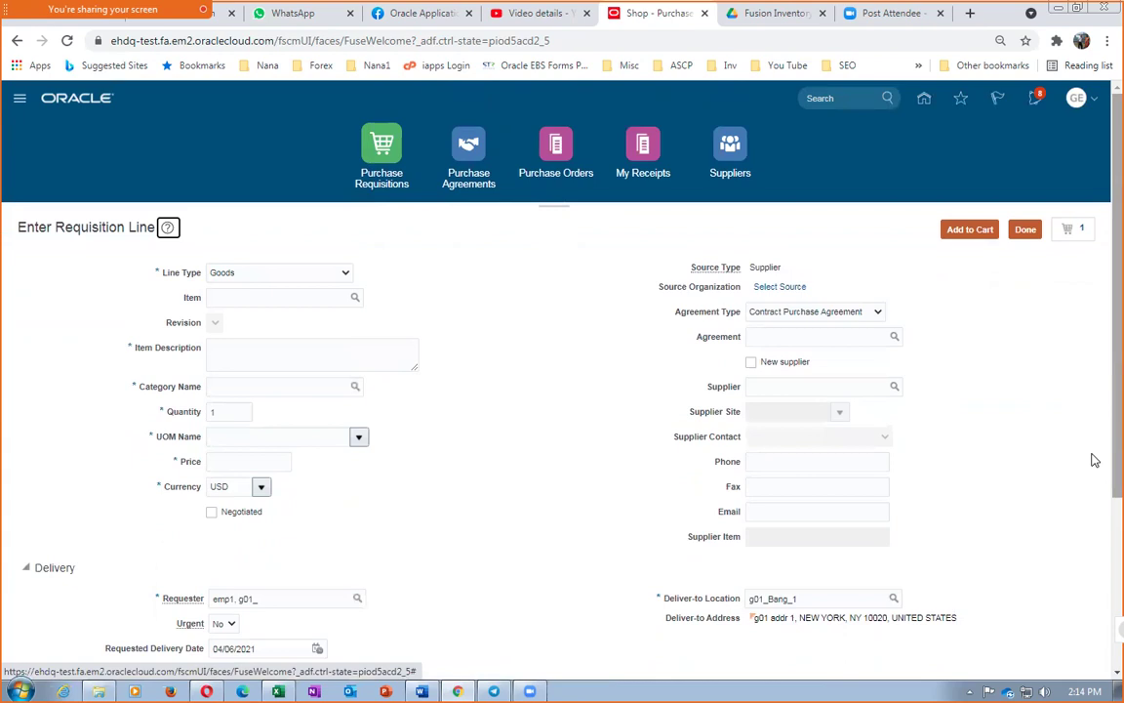
{"action": "left_click", "coordinate": [290, 298]}
Set the requisition line's item to g01_item_1 with quantity 15
{"action": "type", "text": "g01"}
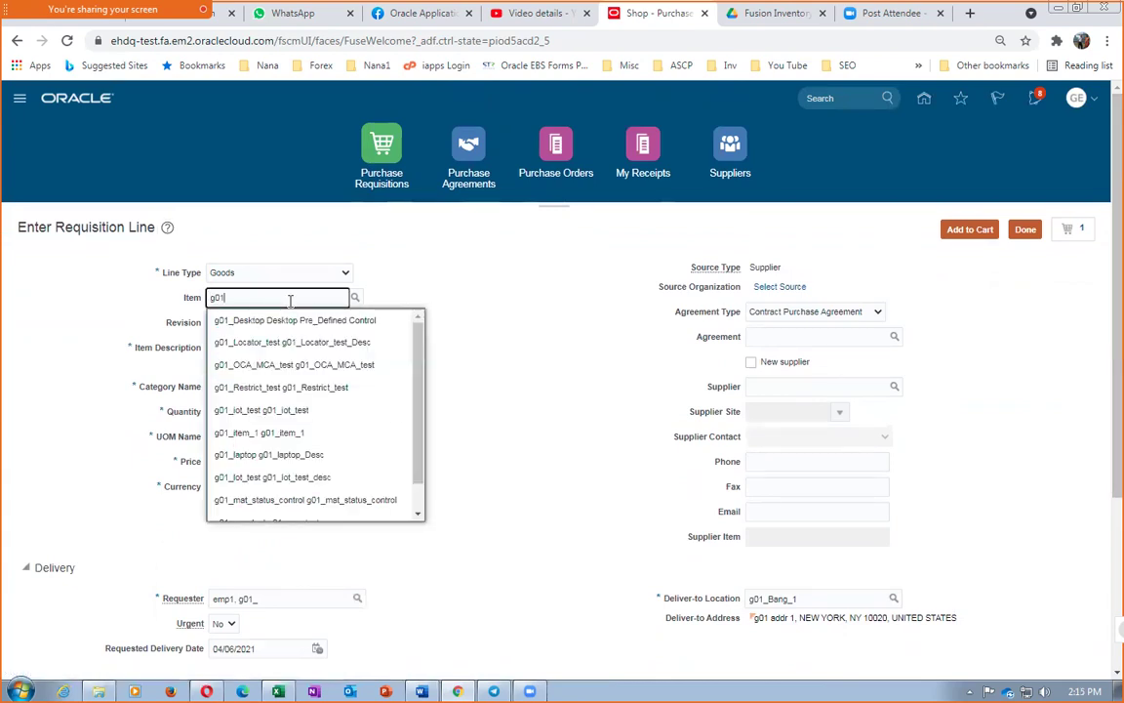
{"action": "left_click", "coordinate": [271, 433]}
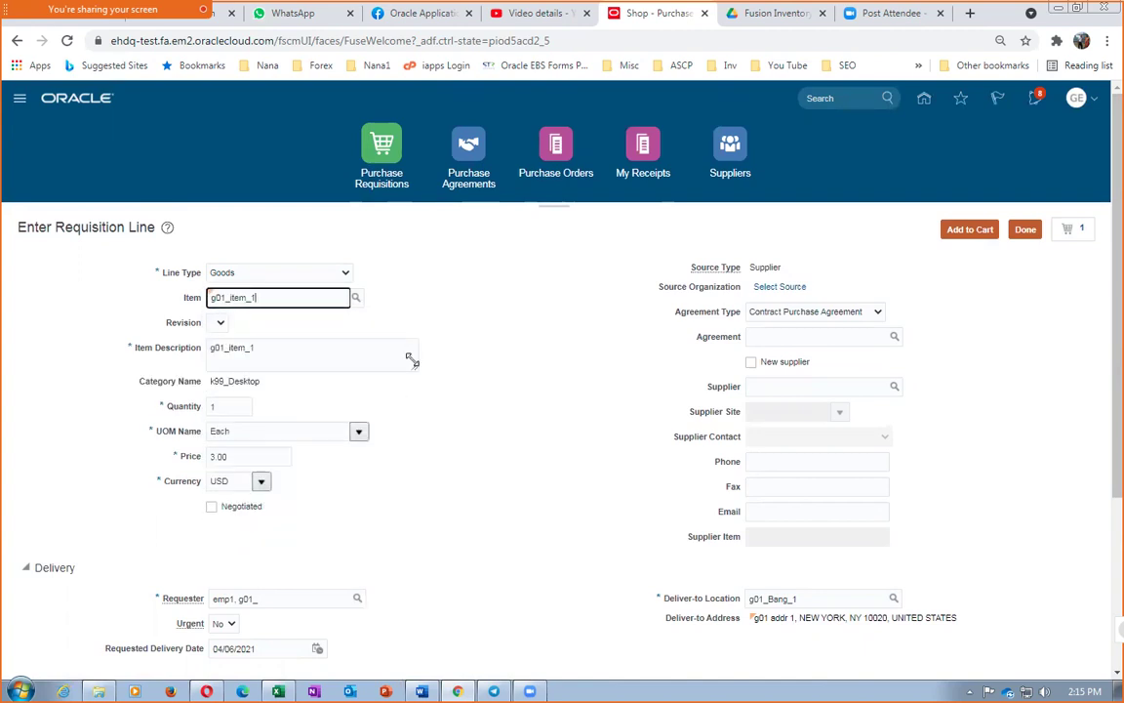
{"action": "double_click", "coordinate": [232, 405]}
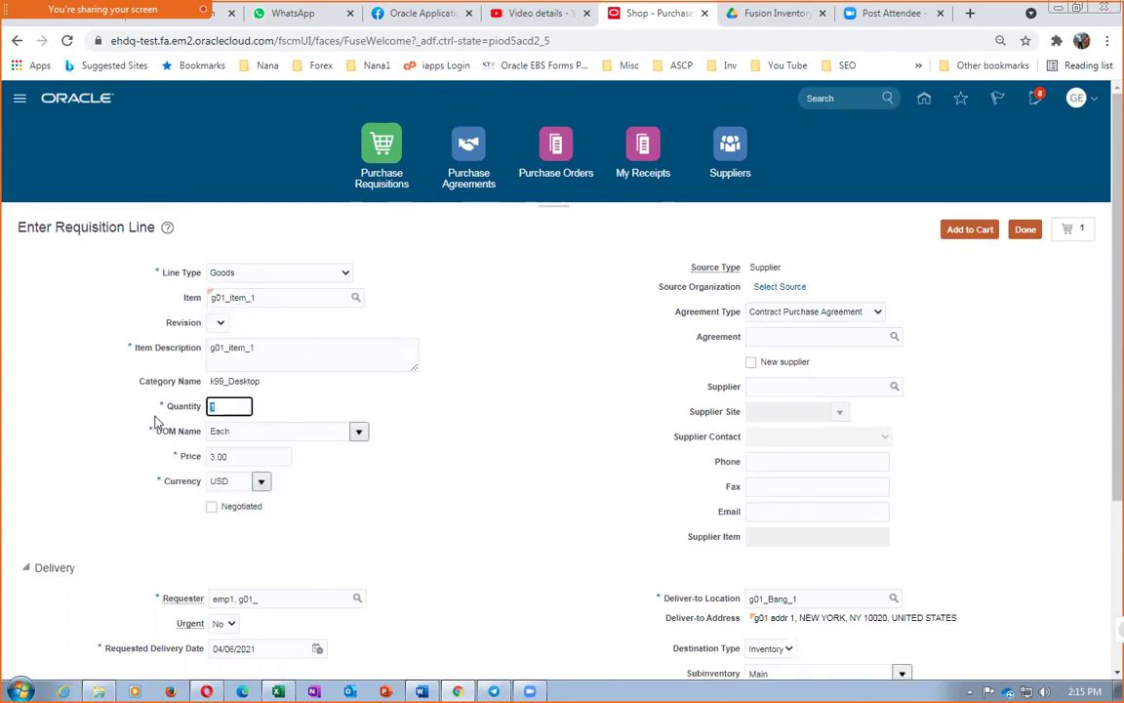
{"action": "type", "text": "1"}
{"action": "key", "text": "Tab"}
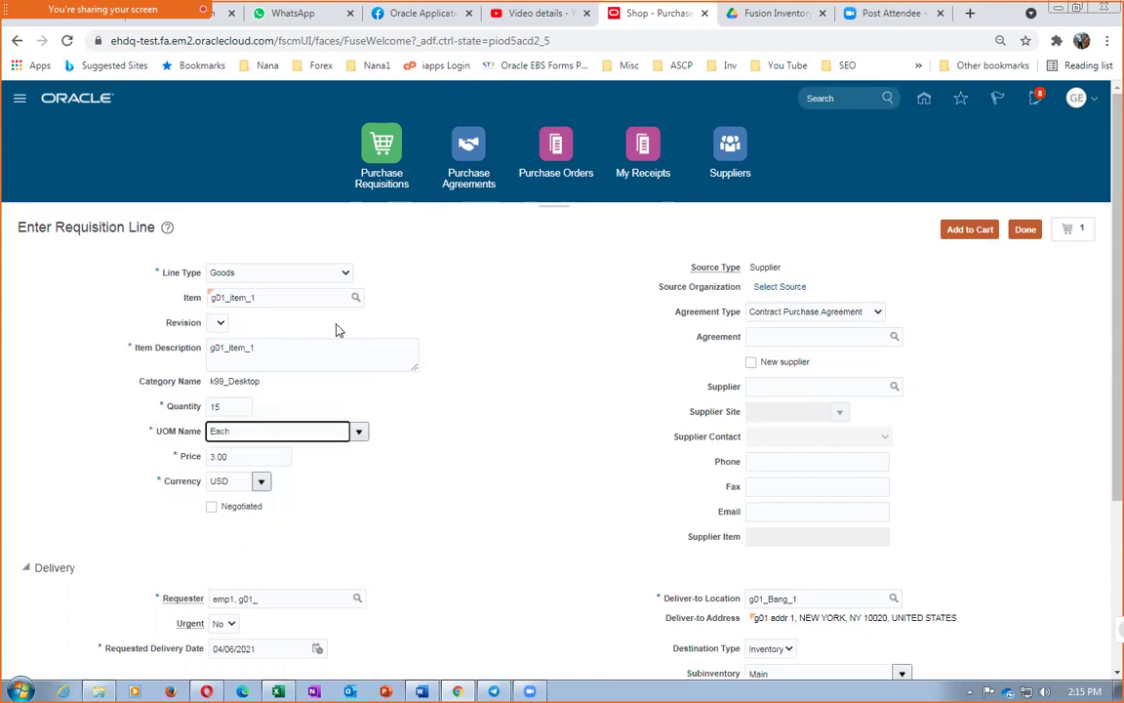
{"action": "scroll", "coordinate": [336, 543], "scroll_direction": "down", "scroll_amount": 3}
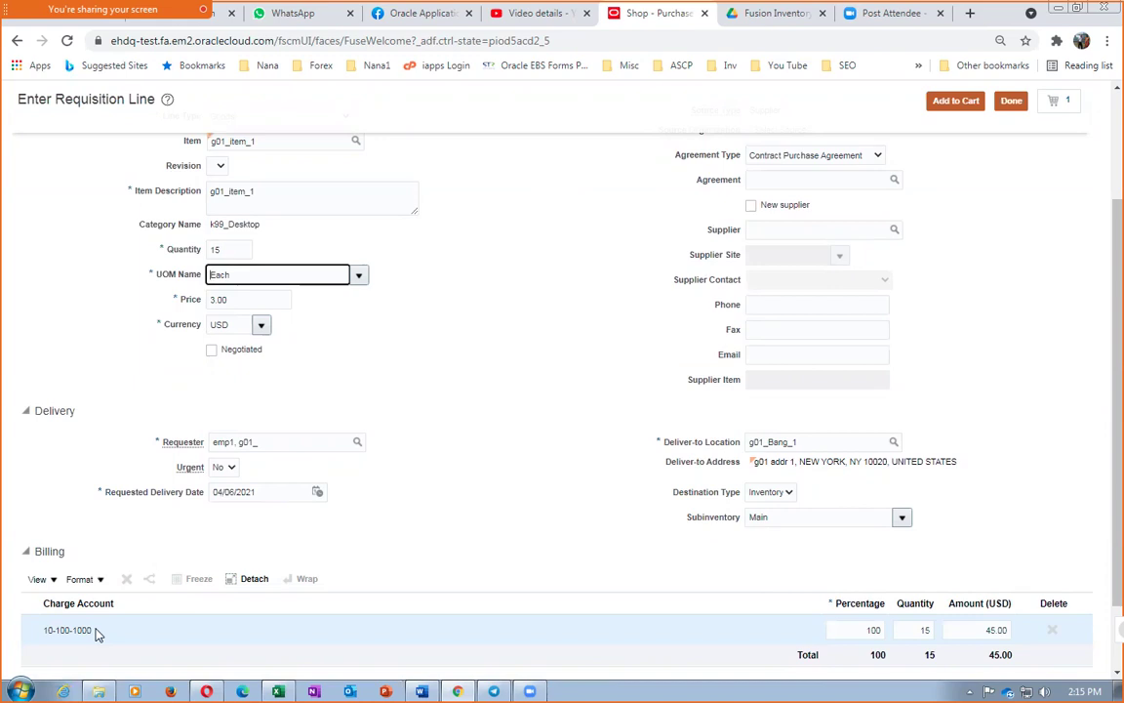
{"action": "scroll", "coordinate": [429, 525], "scroll_direction": "up", "scroll_amount": 3}
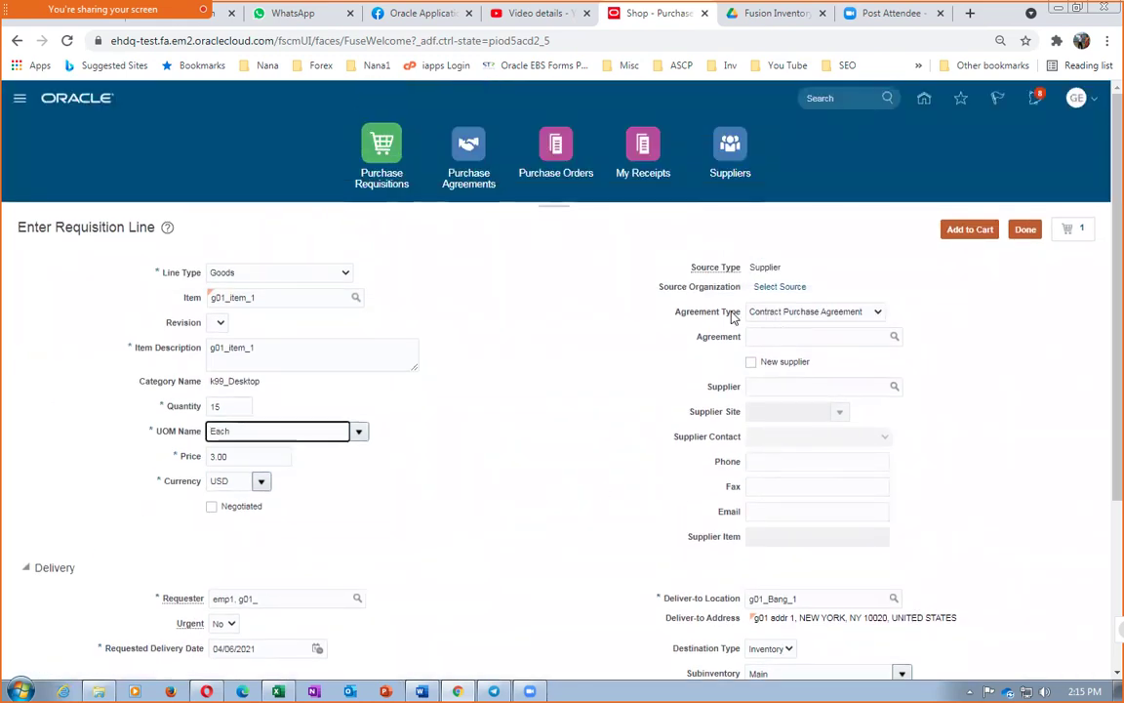
Source the line from agreement 3000, filling supplier g01_sup_1 at Madras Site
{"action": "left_click", "coordinate": [807, 336]}
{"action": "type", "text": "3000"}
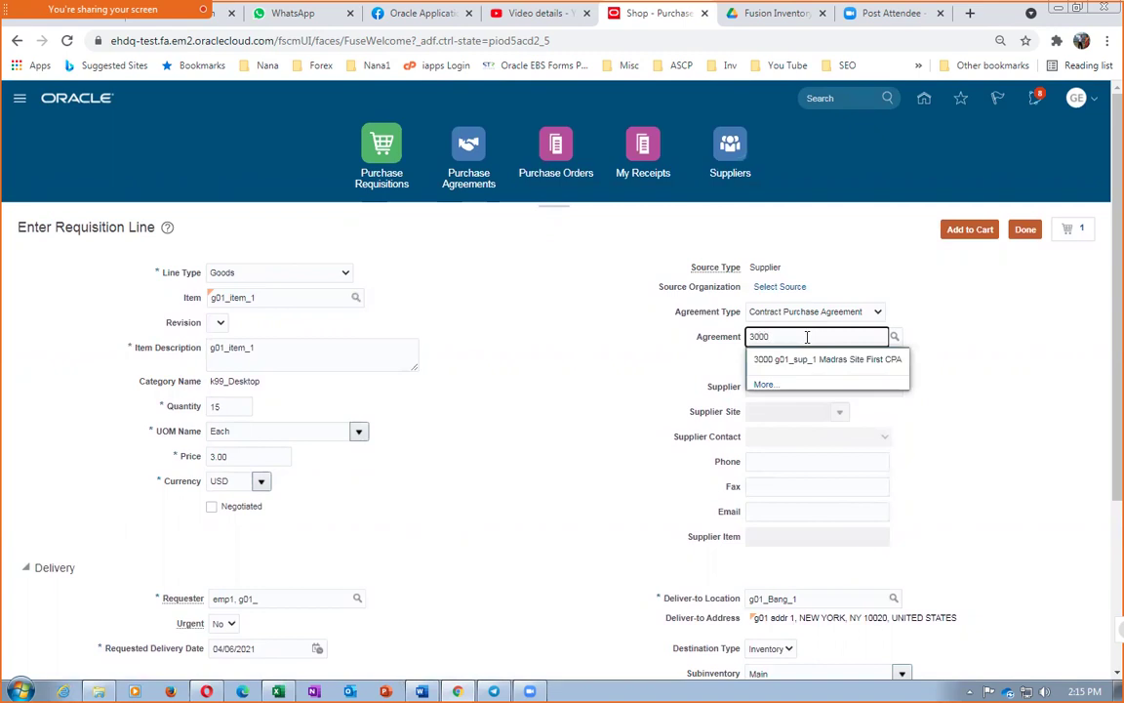
{"action": "left_click", "coordinate": [810, 359]}
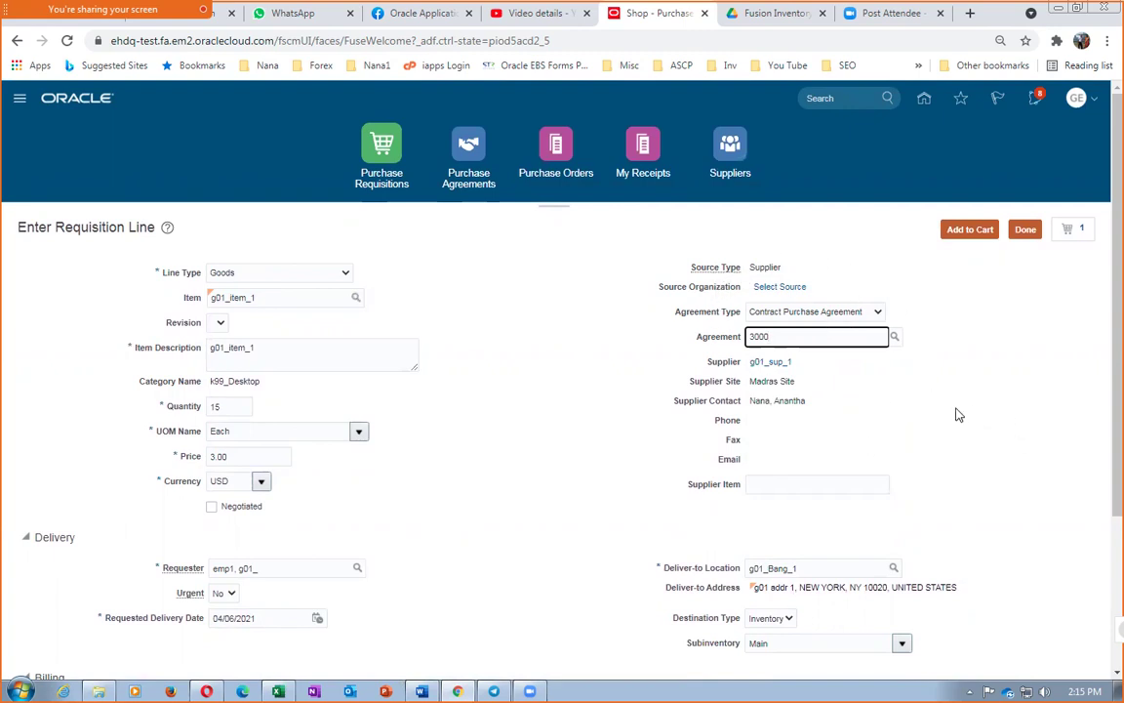
{"action": "left_click", "coordinate": [493, 436]}
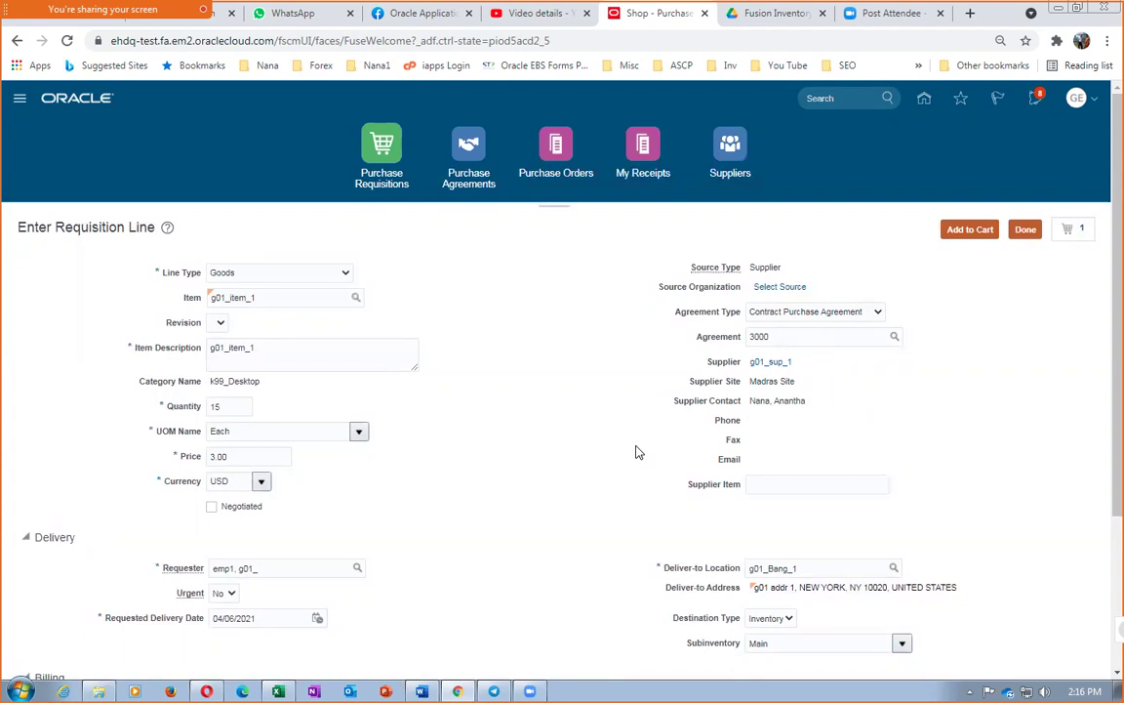
{"action": "scroll", "coordinate": [636, 452], "scroll_direction": "down", "scroll_amount": 3}
{"action": "scroll", "coordinate": [635, 452], "scroll_direction": "up", "scroll_amount": 3}
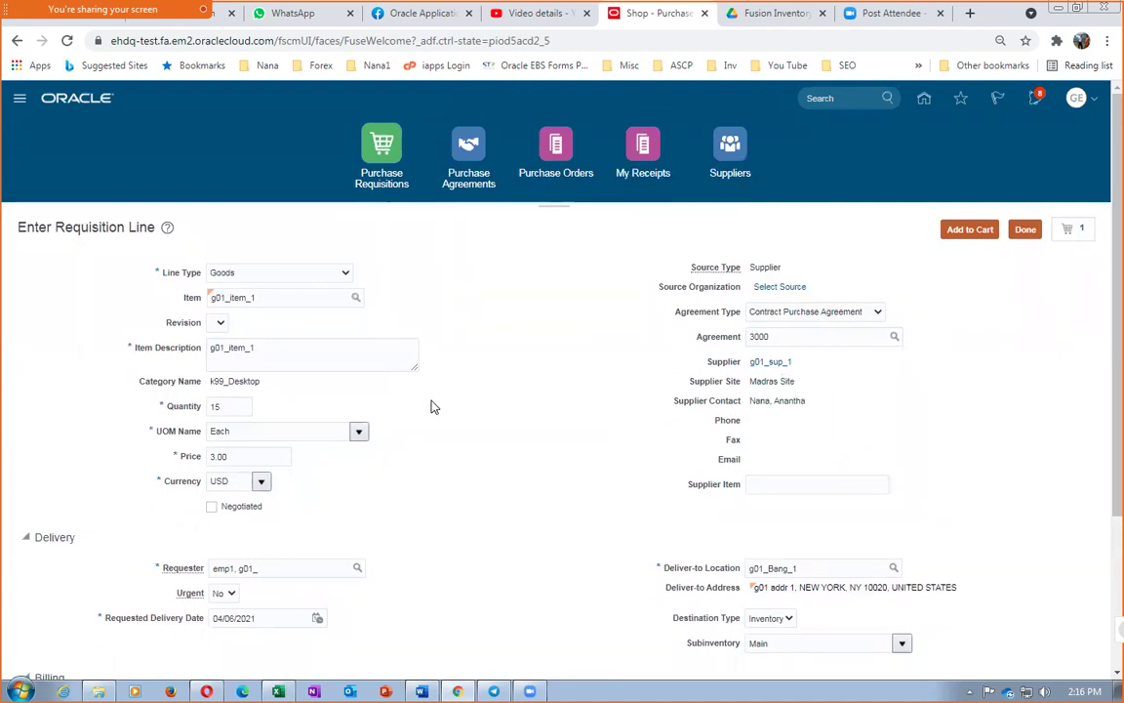
Add the line to the cart, remove the extra 4-unit item, and review requisition 1003
{"action": "left_click", "coordinate": [969, 231]}
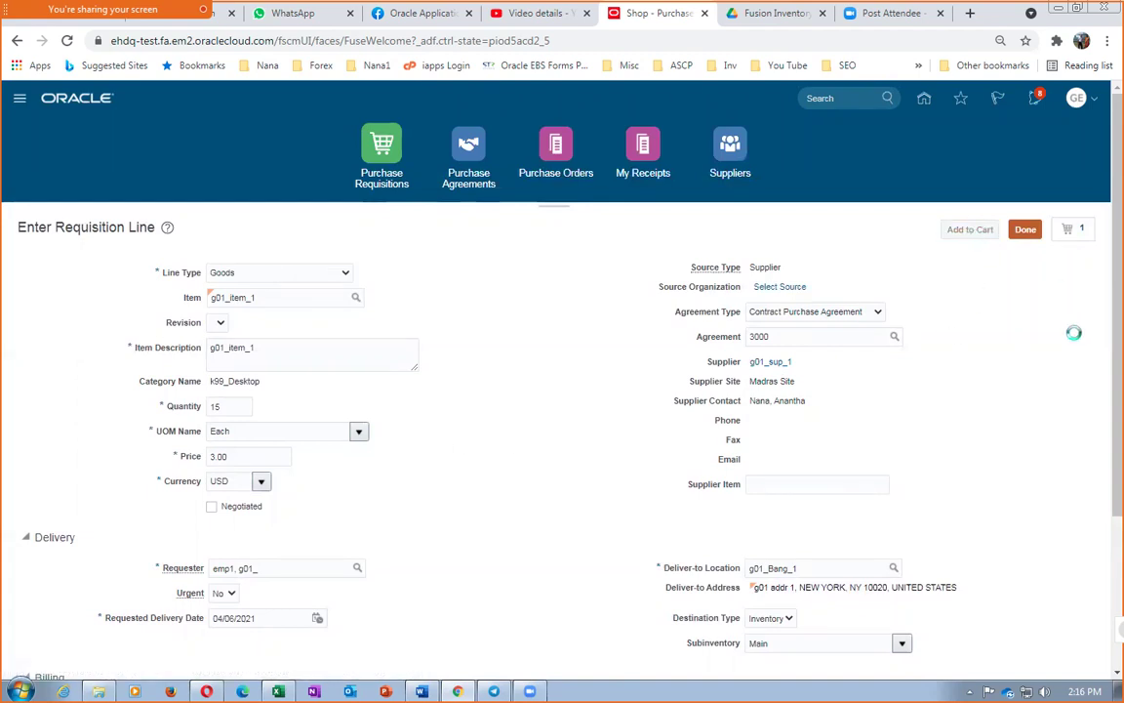
{"action": "left_click", "coordinate": [1083, 234]}
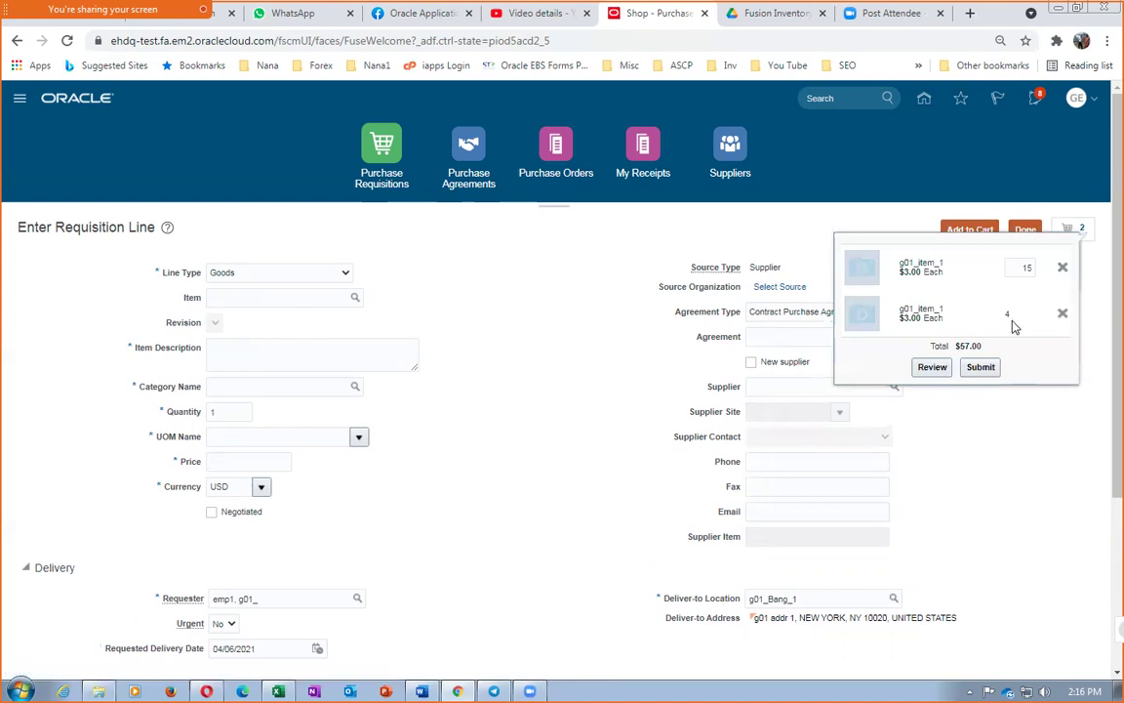
{"action": "left_click", "coordinate": [1062, 316]}
{"action": "left_click", "coordinate": [920, 322]}
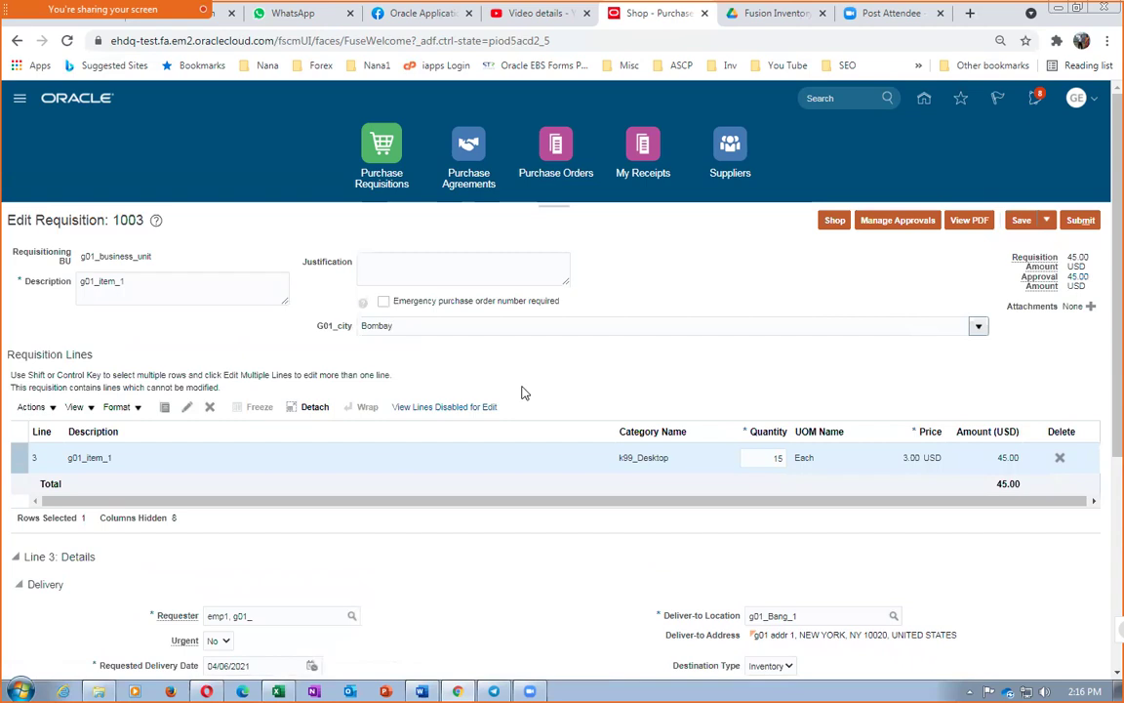
{"action": "scroll", "coordinate": [522, 392], "scroll_direction": "down", "scroll_amount": 5}
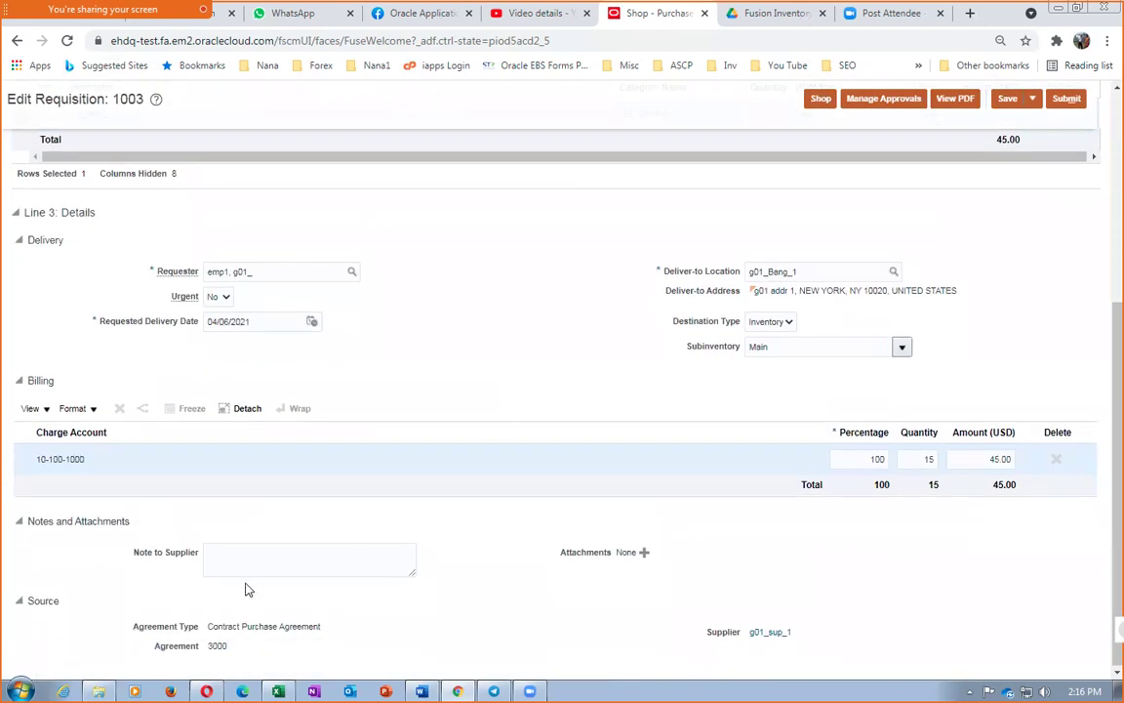
Write the supplier note 'Pl. provide 2 yaars spares' on the requisition line
{"action": "left_click", "coordinate": [244, 567]}
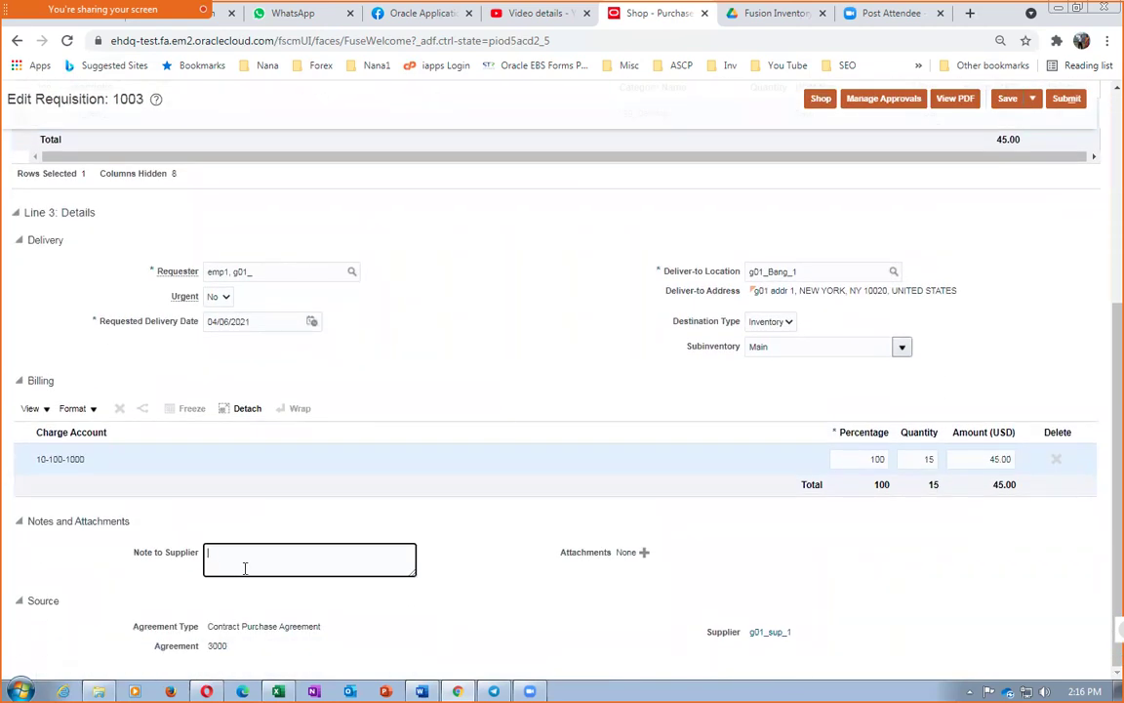
{"action": "type", "text": "Pl. provide 2 yae"}
{"action": "left_click", "coordinate": [644, 561]}
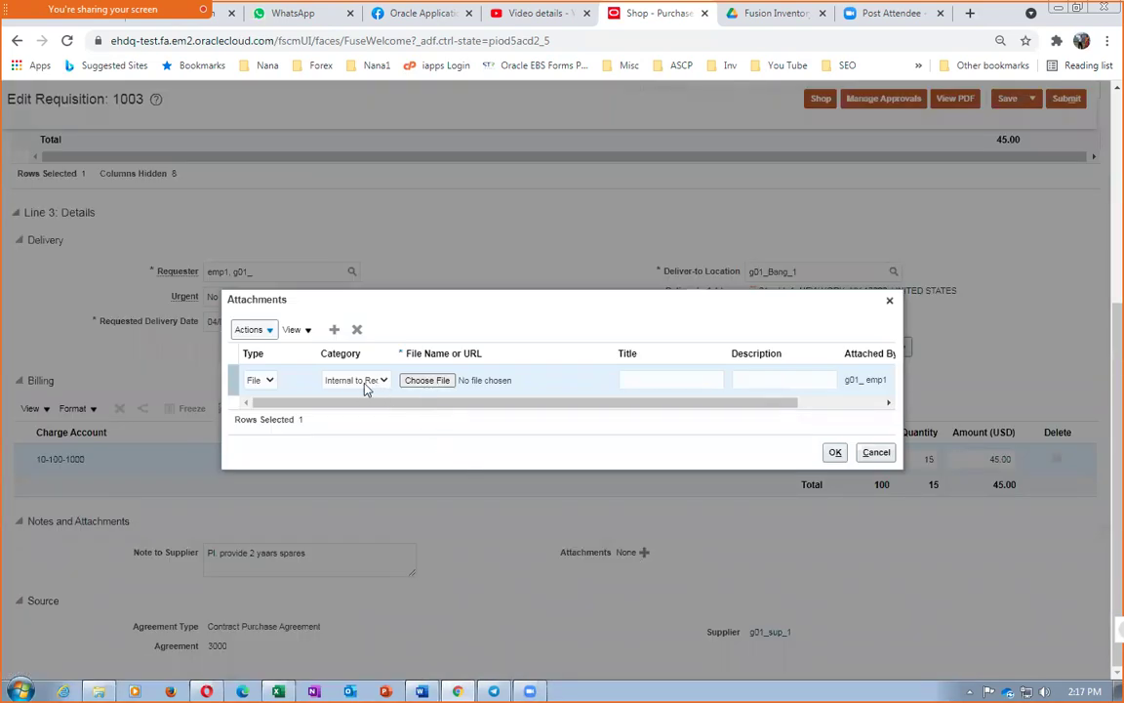
Attach the file PWC Participants.xlsx to the line as a To Supplier attachment
{"action": "left_click", "coordinate": [364, 382]}
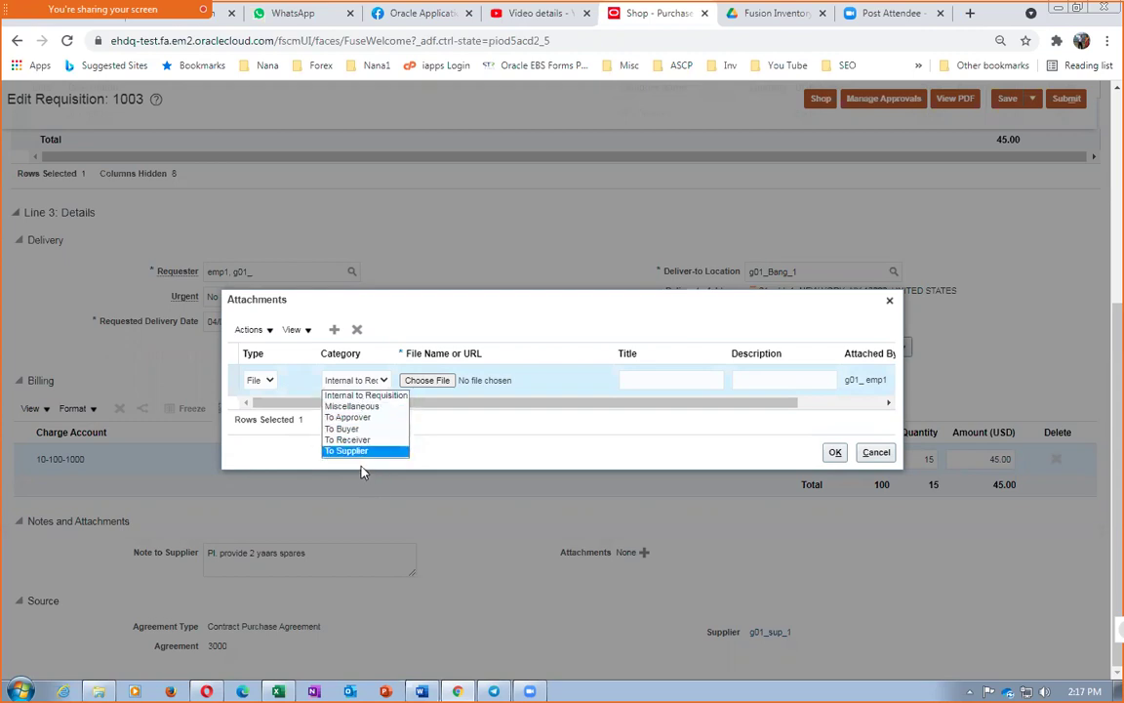
{"action": "left_click", "coordinate": [366, 451]}
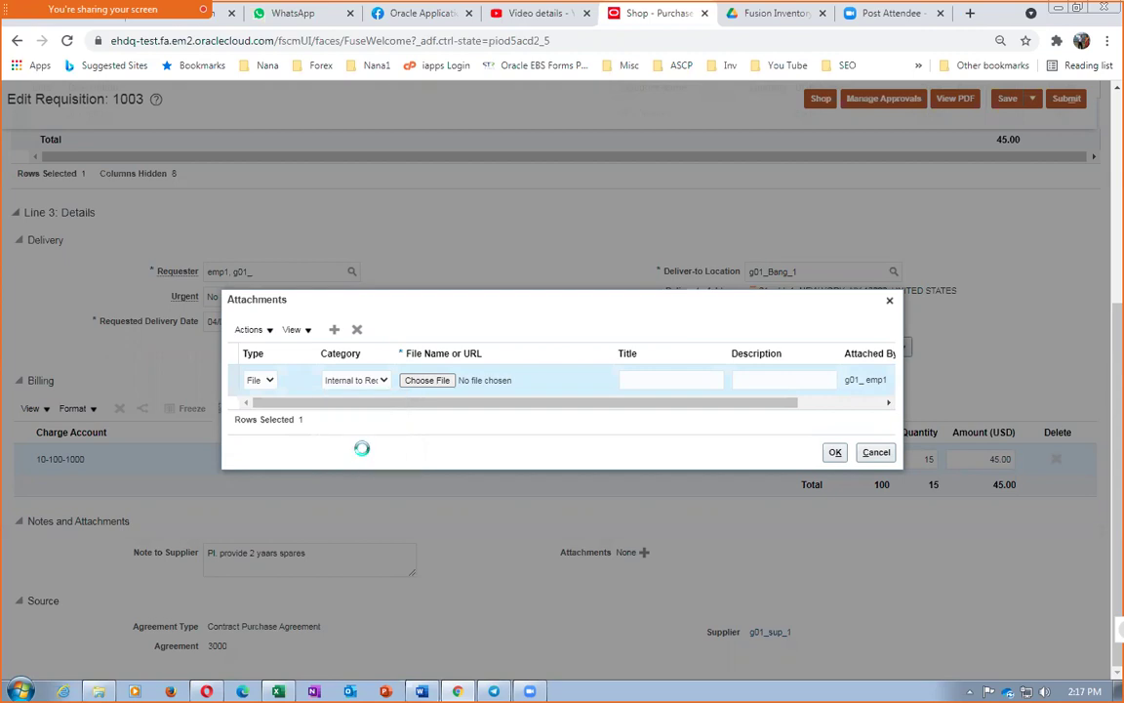
{"action": "left_click", "coordinate": [426, 381]}
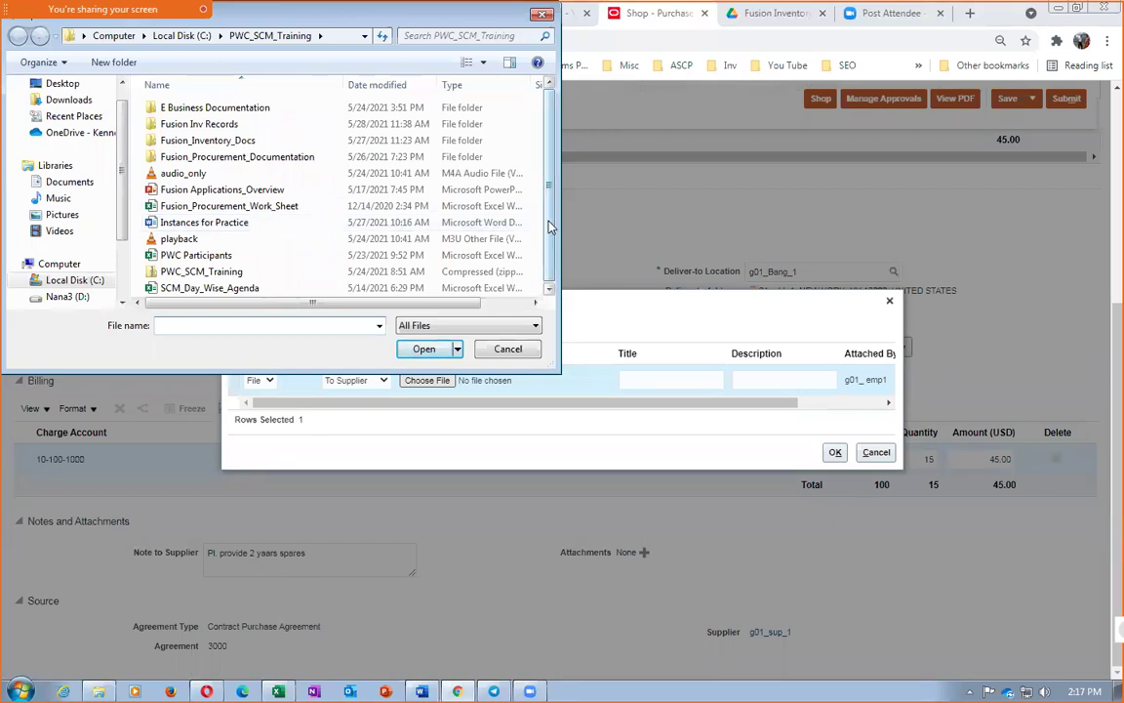
{"action": "scroll", "coordinate": [504, 214], "scroll_direction": "down", "scroll_amount": 1}
{"action": "left_click", "coordinate": [429, 256]}
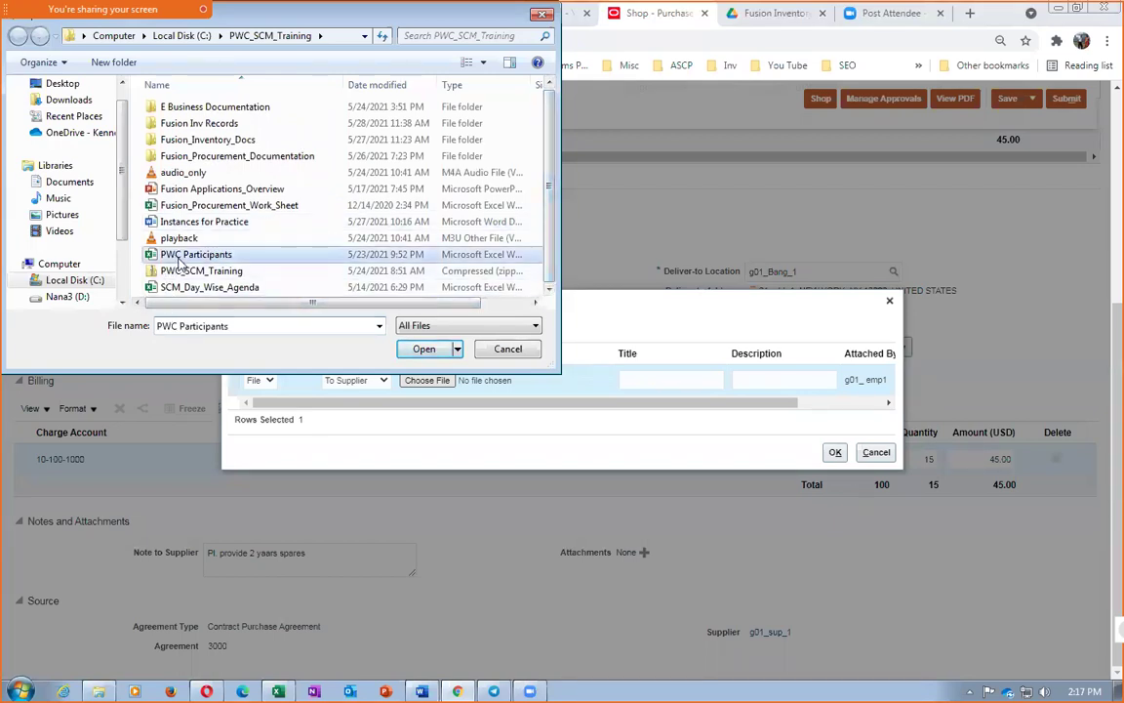
{"action": "left_click", "coordinate": [424, 349]}
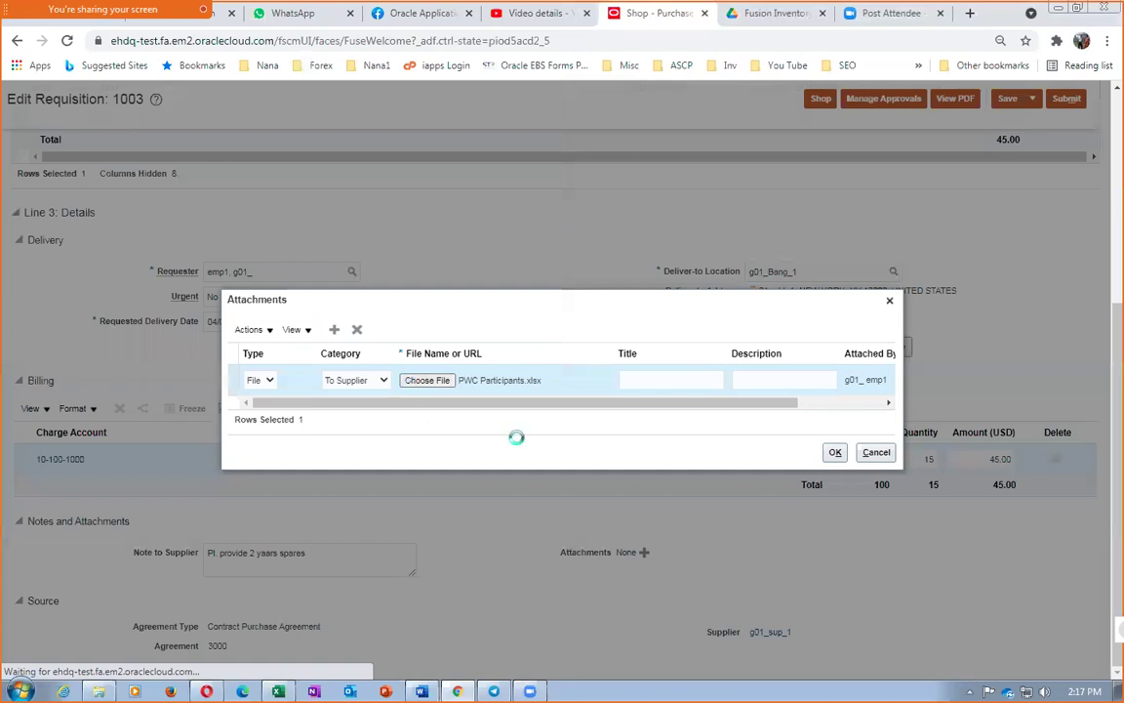
Title the attachment 'PR Attach' with description 'PR Attach Desc' and confirm it
{"action": "left_click_drag", "start_coordinate": [715, 379], "coordinate": [583, 377]}
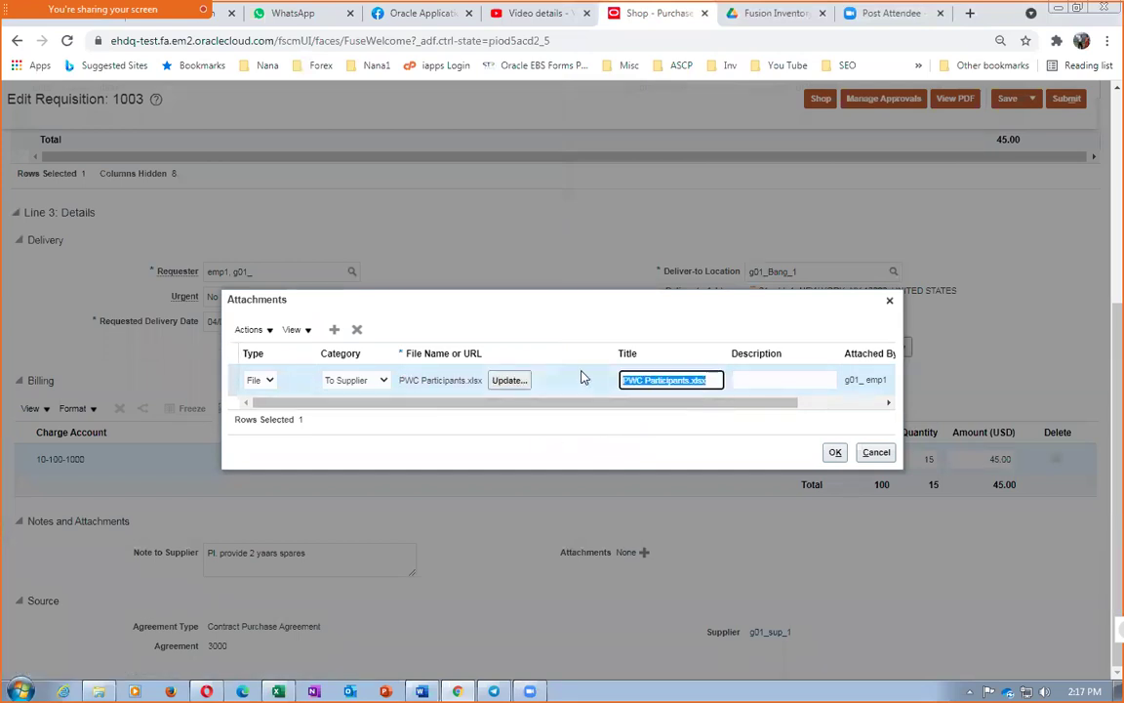
{"action": "type", "text": "PR Attach"}
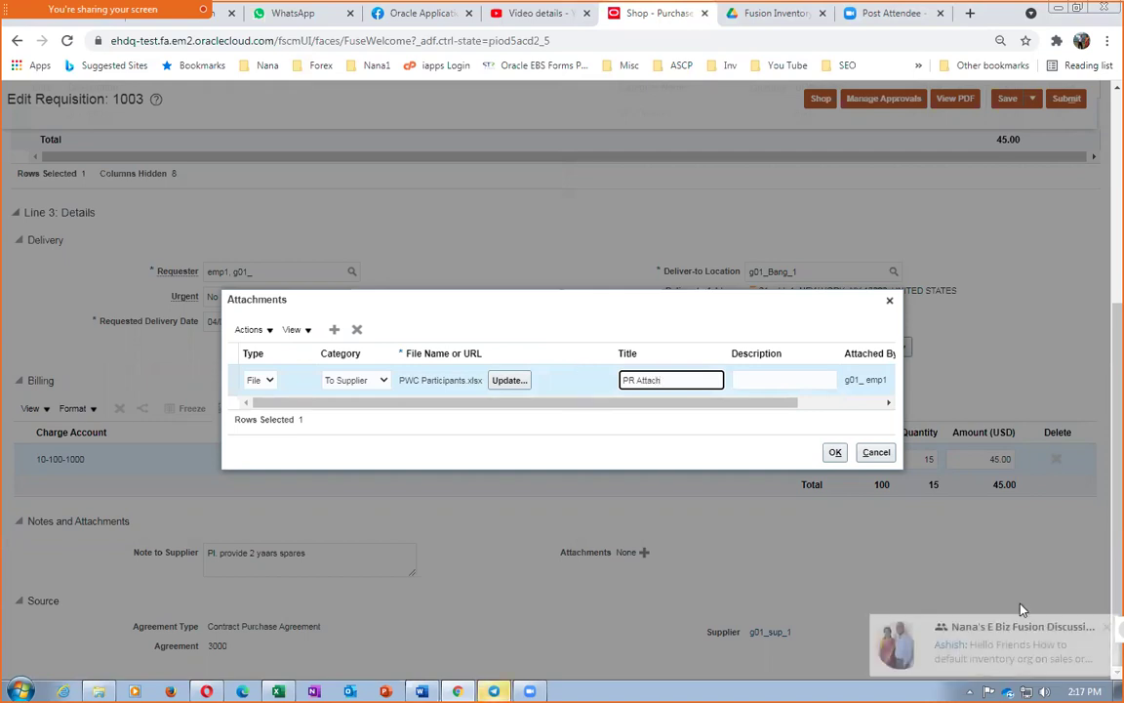
{"action": "left_click", "coordinate": [748, 380]}
{"action": "type", "text": "PR"}
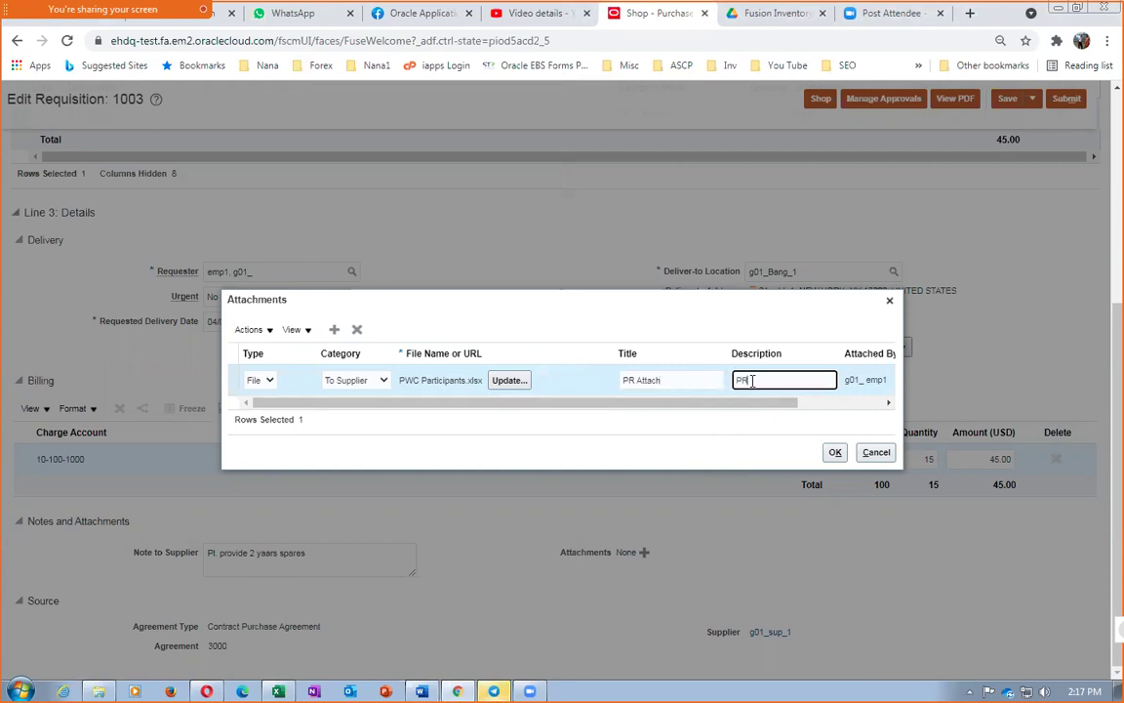
{"action": "type", "text": " Attach Desc"}
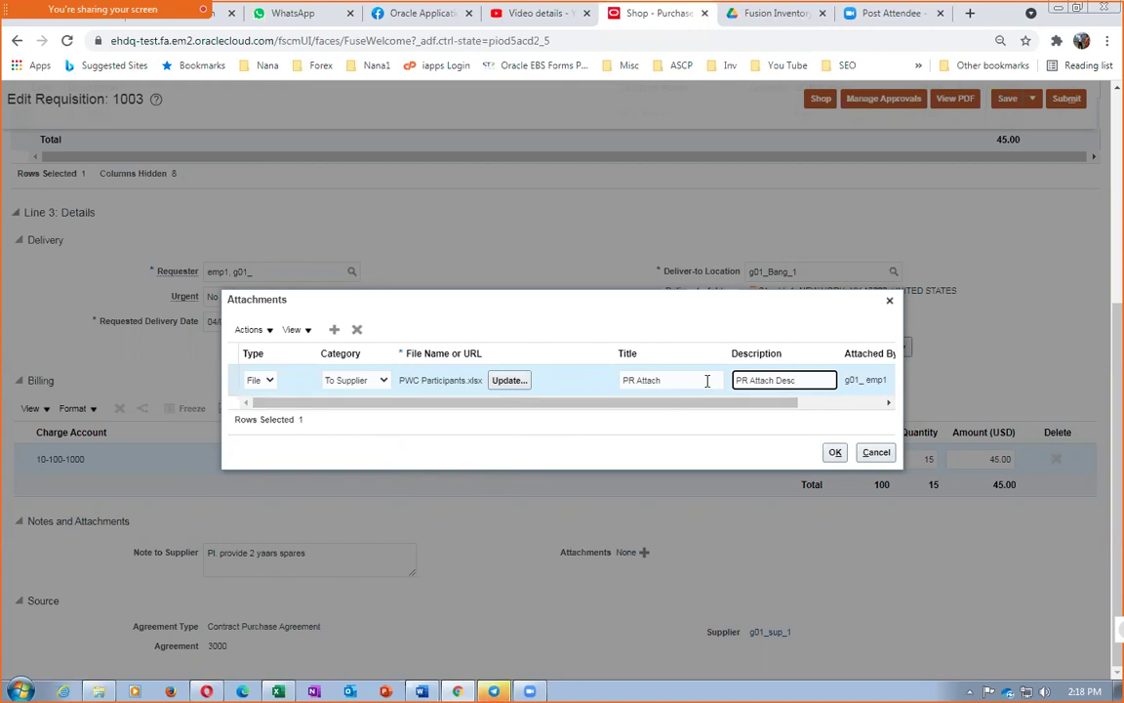
{"action": "left_click", "coordinate": [831, 452]}
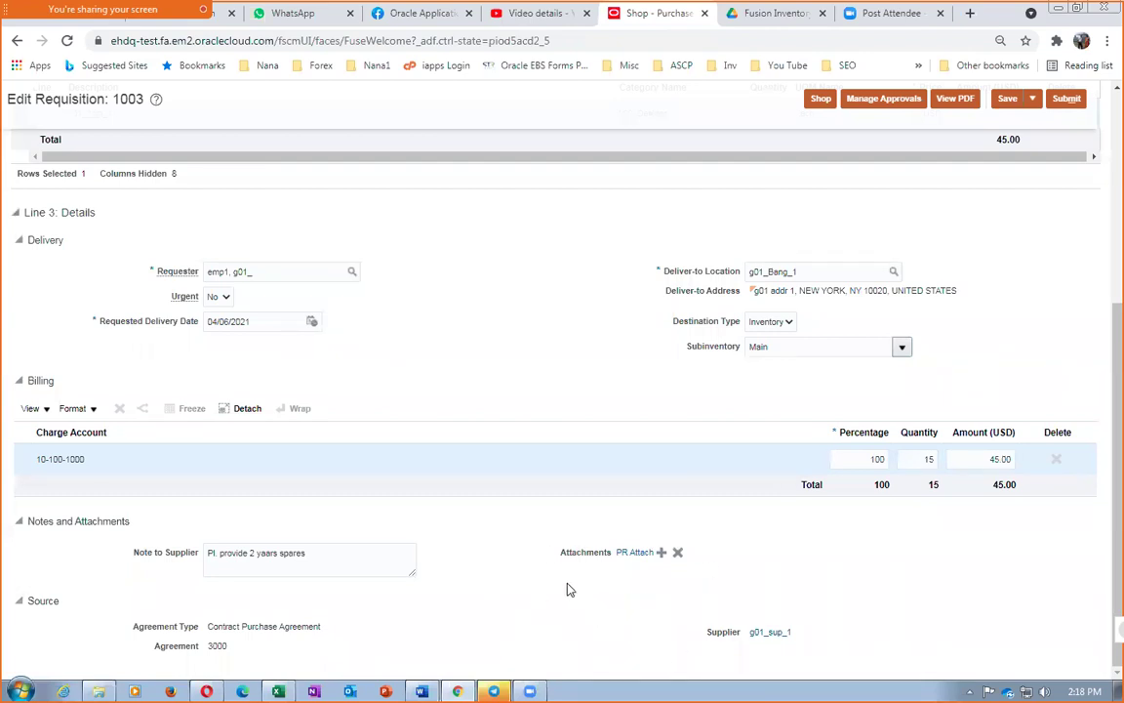
Review requisition 1003's approvers, one Header Stage approver under Header Hierarchy 3, then return
{"action": "left_click", "coordinate": [354, 557]}
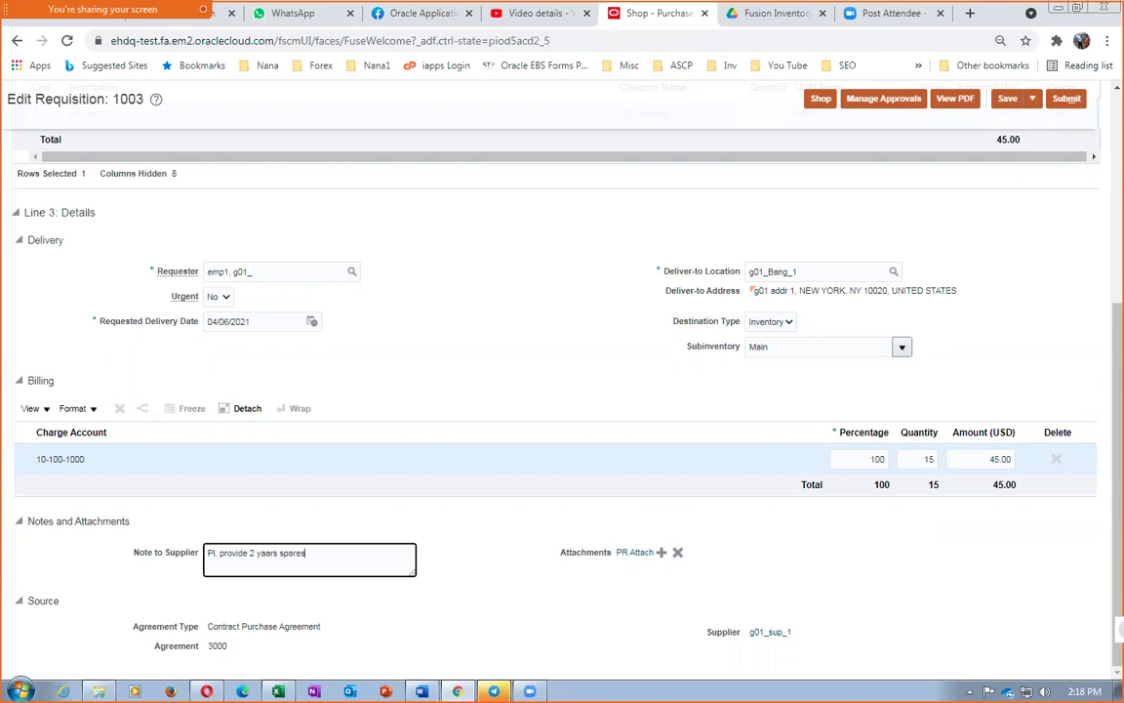
{"action": "scroll", "coordinate": [1101, 562], "scroll_direction": "up", "scroll_amount": 3}
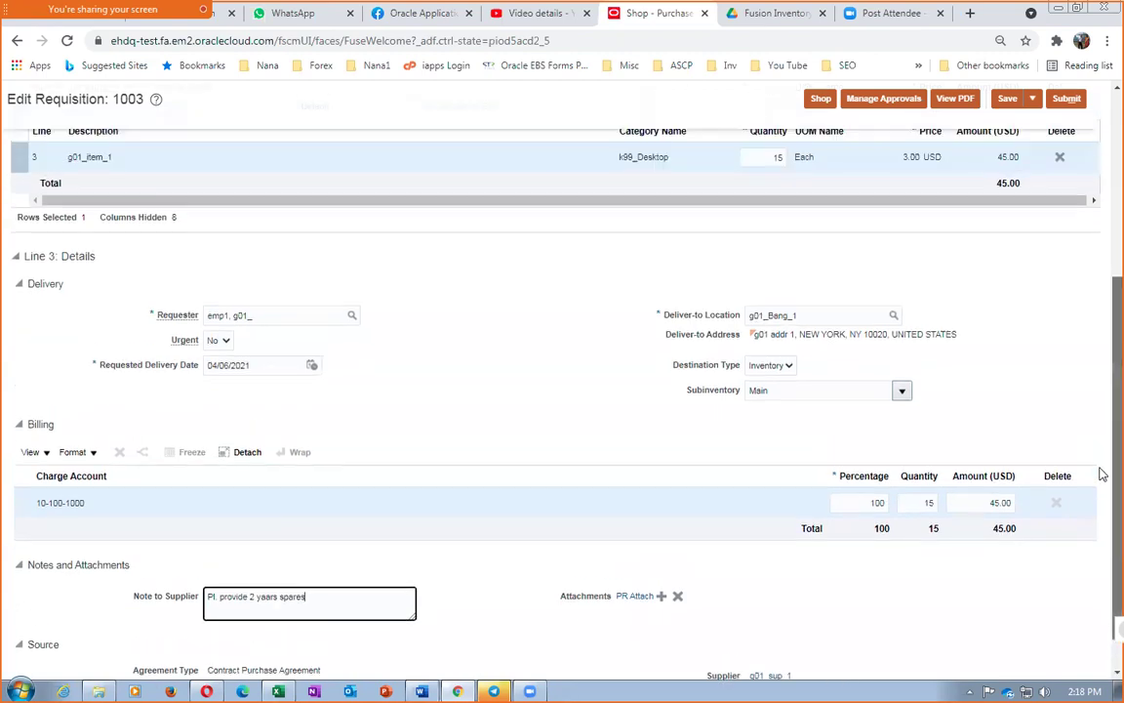
{"action": "scroll", "coordinate": [1103, 431], "scroll_direction": "up", "scroll_amount": 1}
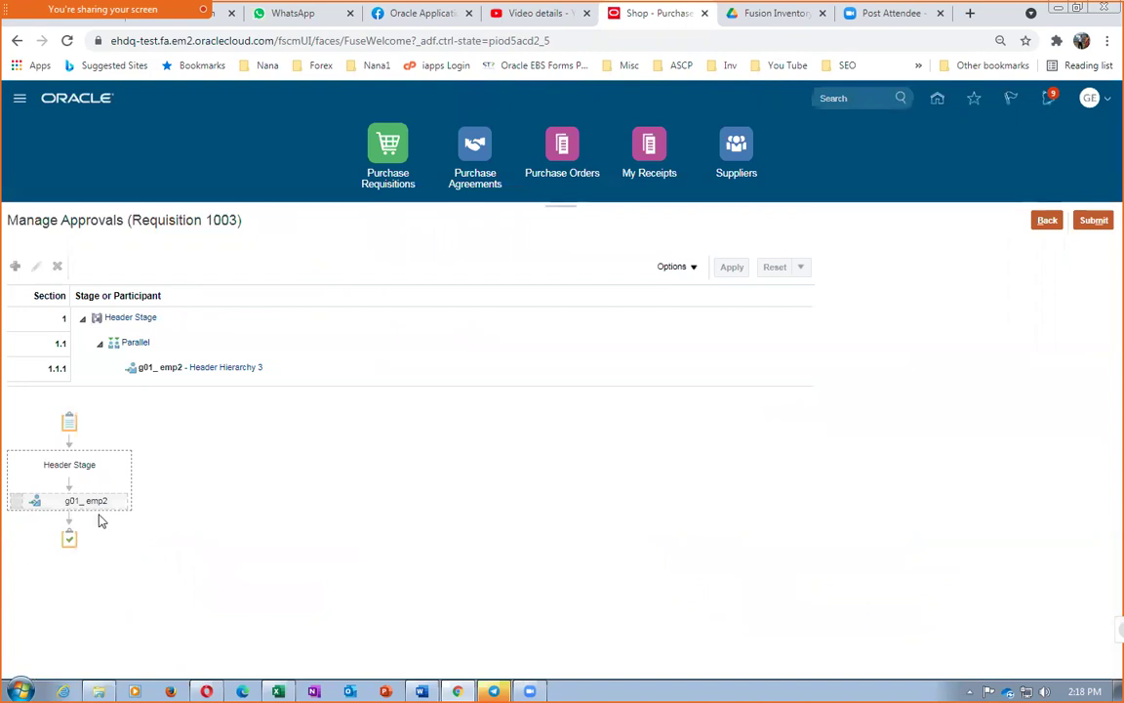
{"action": "left_click", "coordinate": [1046, 225]}
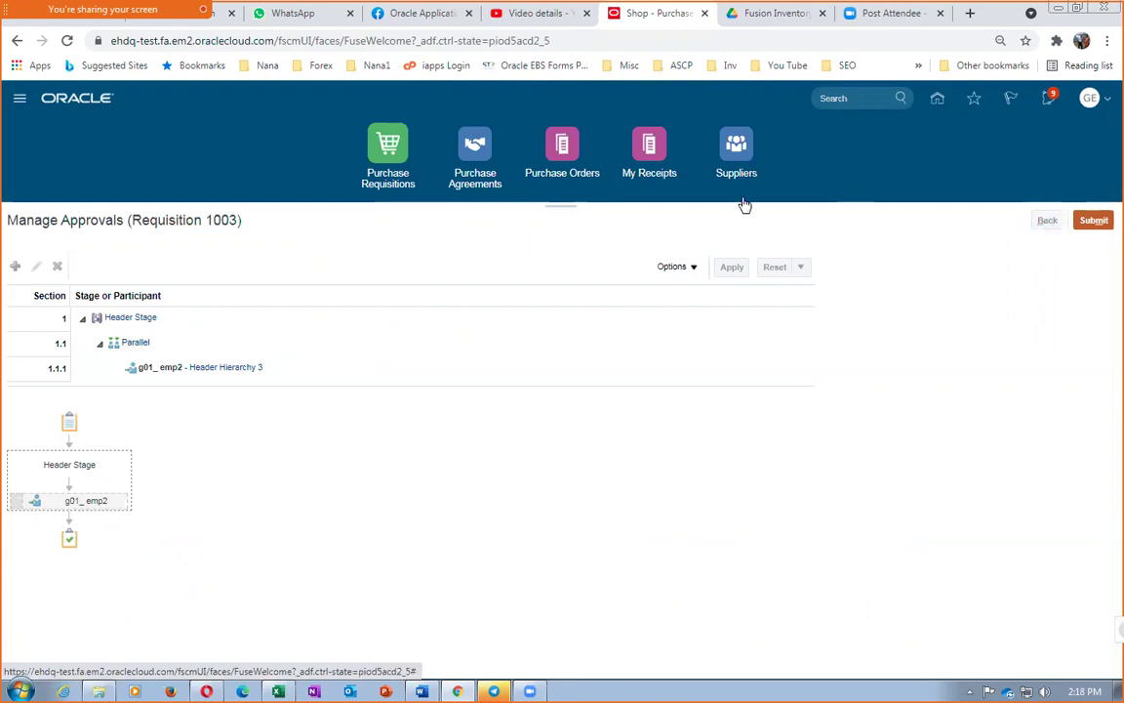
Duplicate the requisition tab, reload it, and go to Setup and Maintenance
{"action": "right_click", "coordinate": [644, 18]}
{"action": "left_click", "coordinate": [670, 124]}
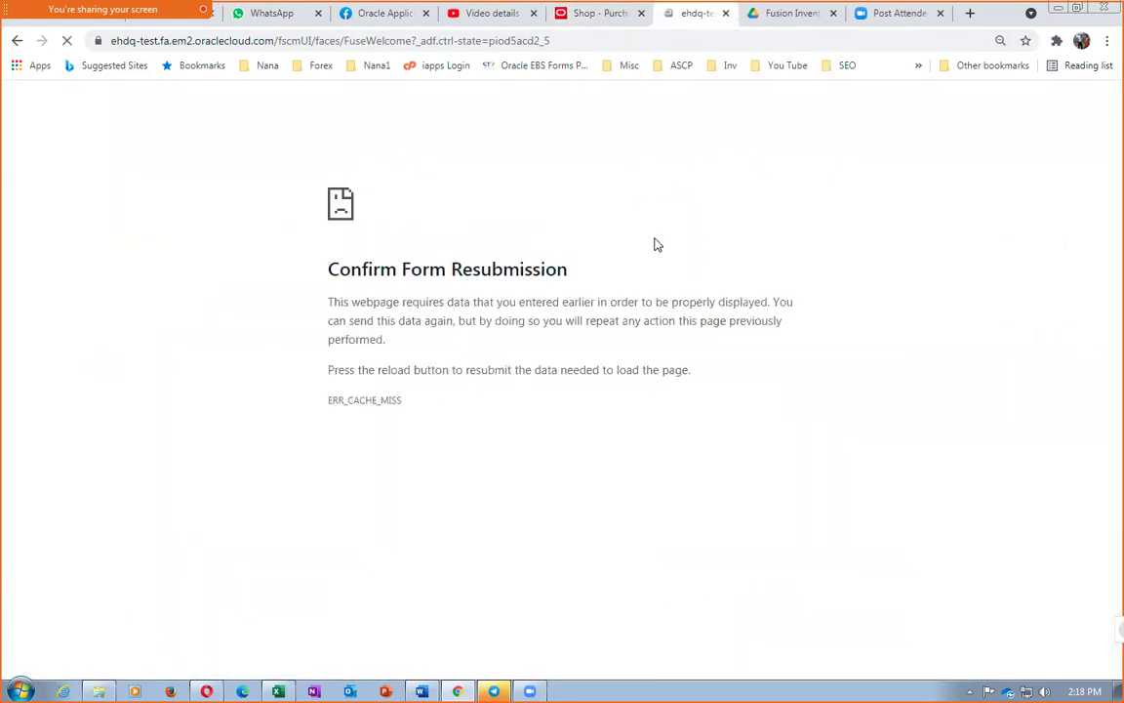
{"action": "left_click", "coordinate": [380, 42]}
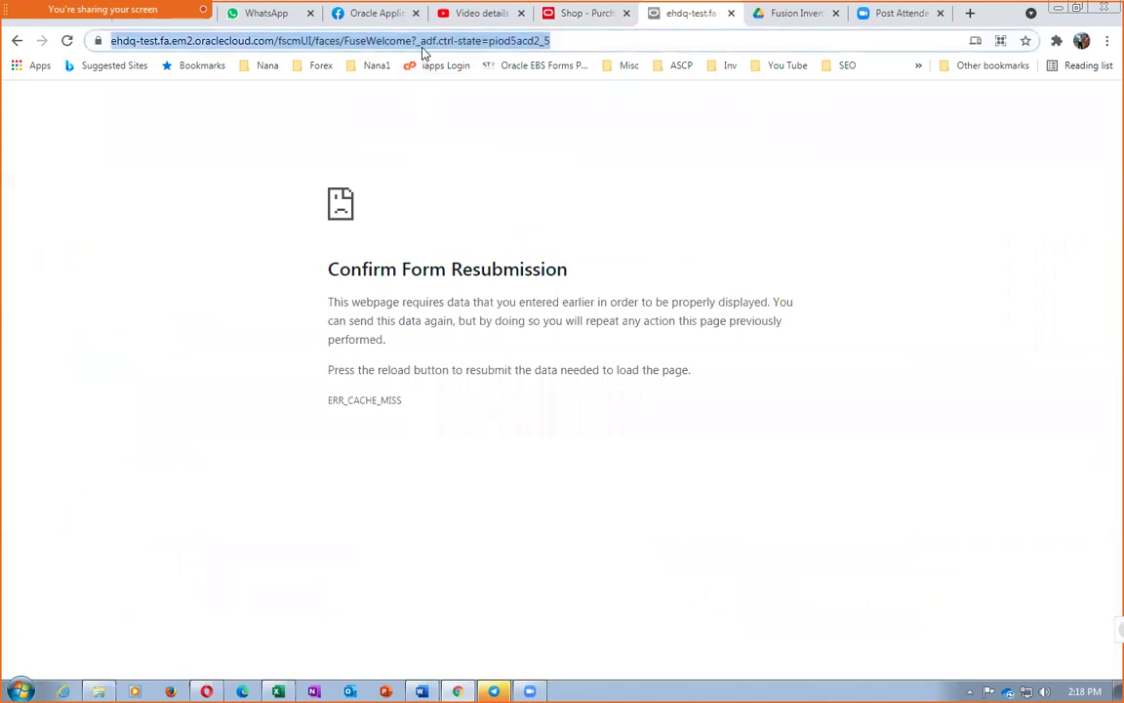
{"action": "key", "text": "Return"}
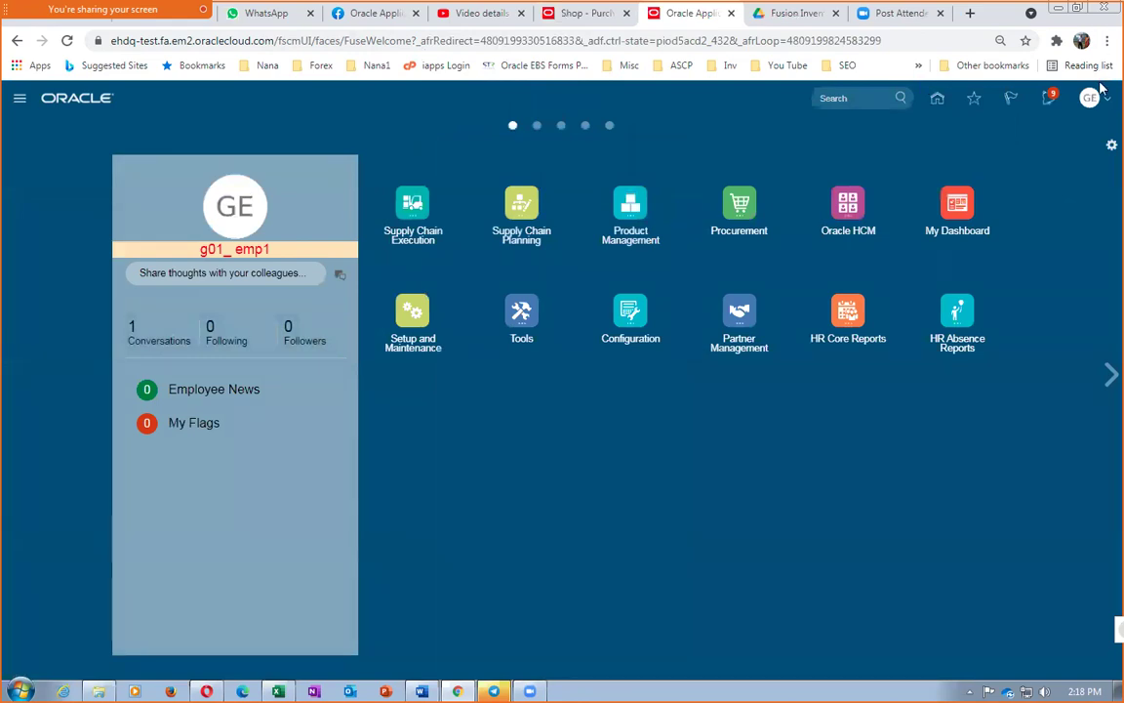
{"action": "left_click", "coordinate": [1089, 97]}
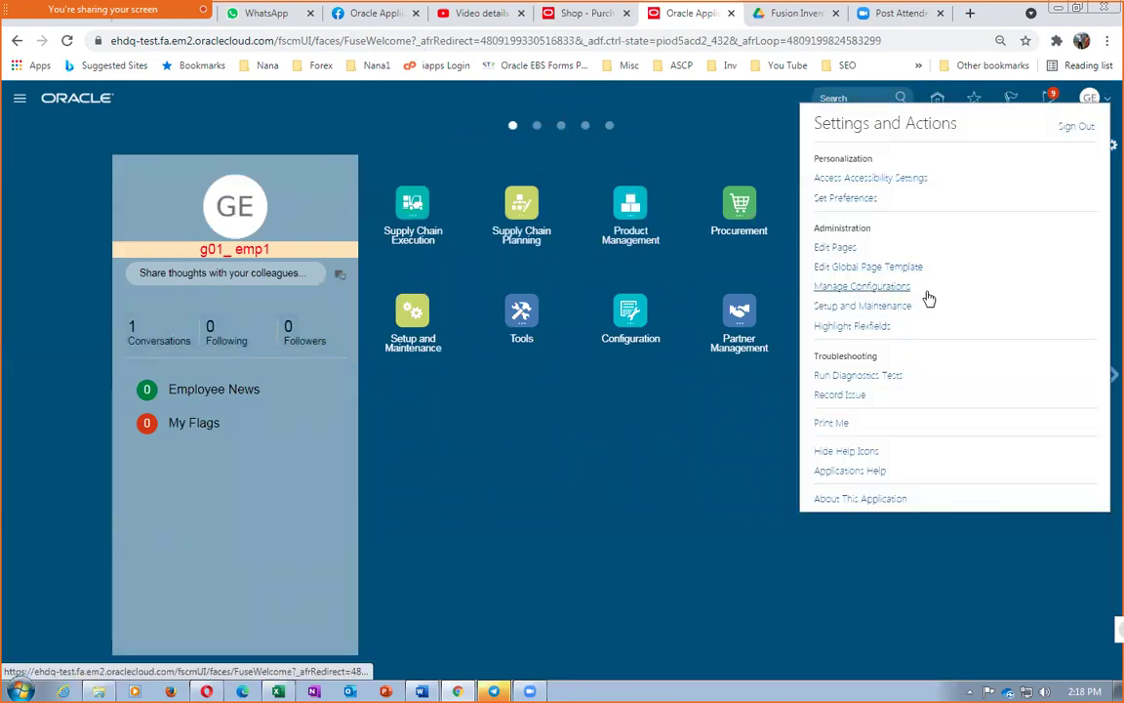
{"action": "left_click", "coordinate": [863, 306]}
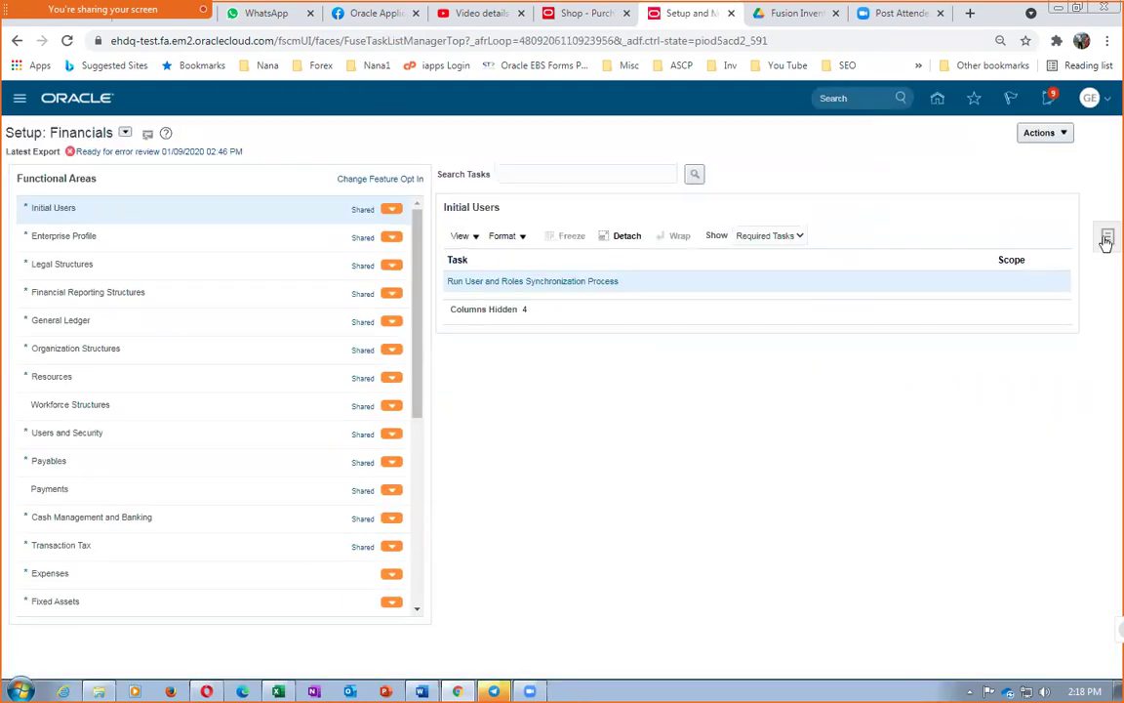
Search setup tasks for man%req%app% and open Manage Requisition Approvals
{"action": "left_click", "coordinate": [1106, 238]}
{"action": "left_click", "coordinate": [975, 241]}
{"action": "left_click", "coordinate": [388, 166]}
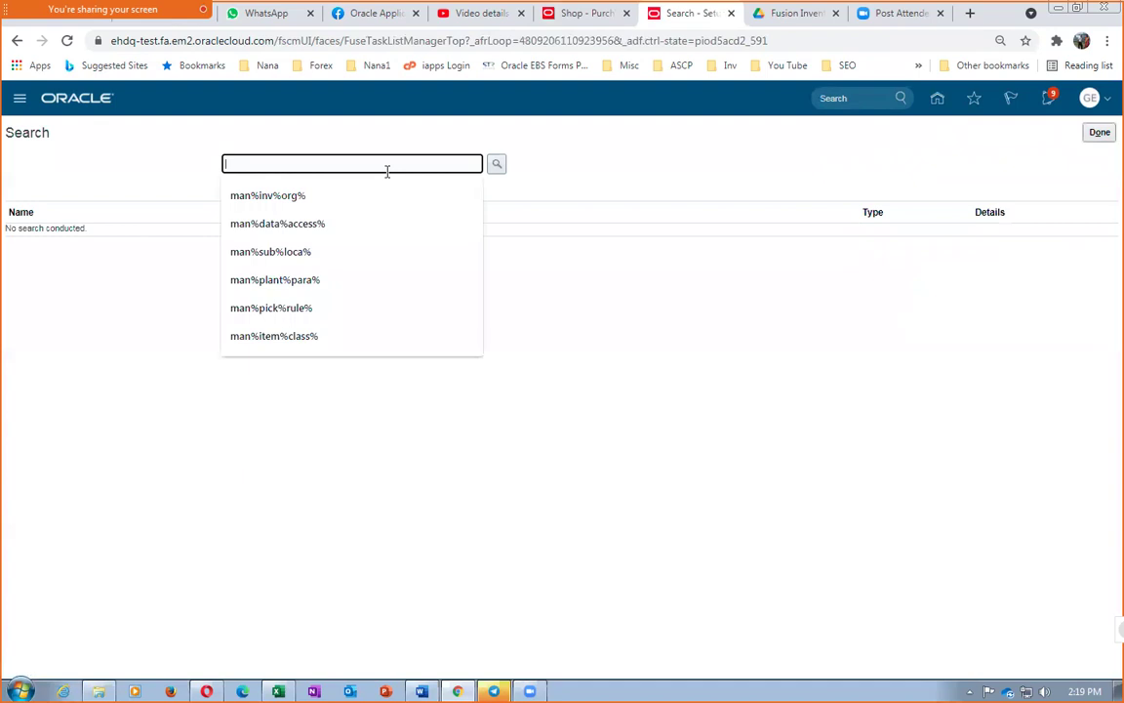
{"action": "type", "text": "man%req"}
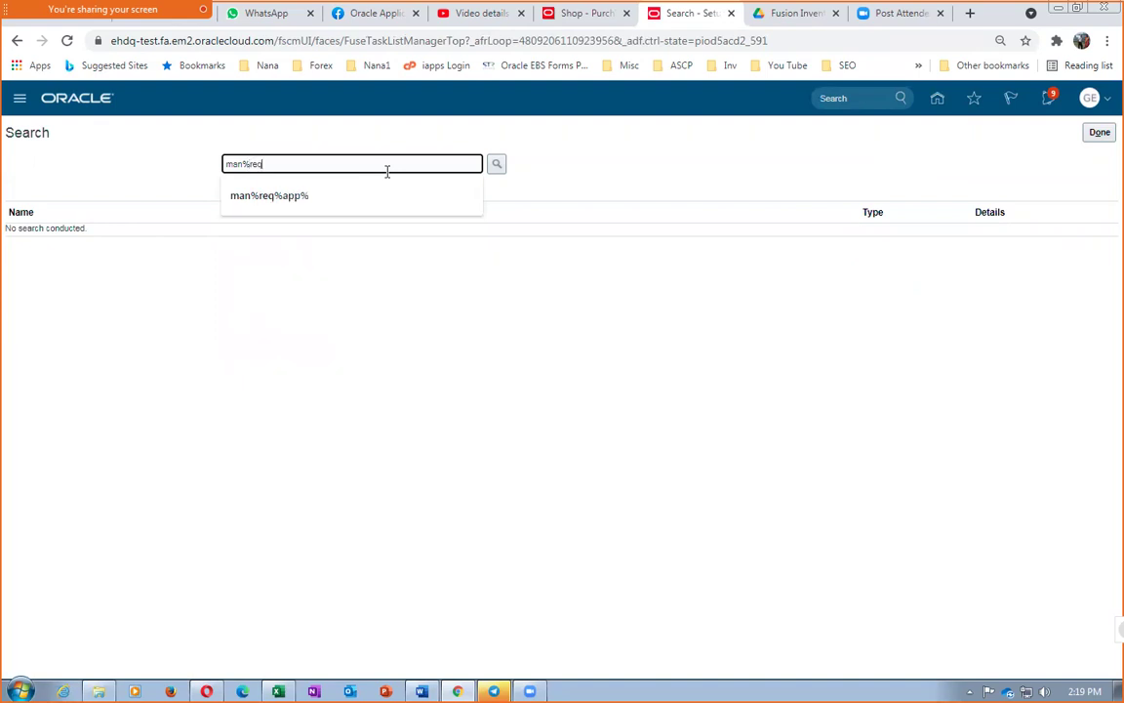
{"action": "key", "text": "Down"}
{"action": "key", "text": "Return"}
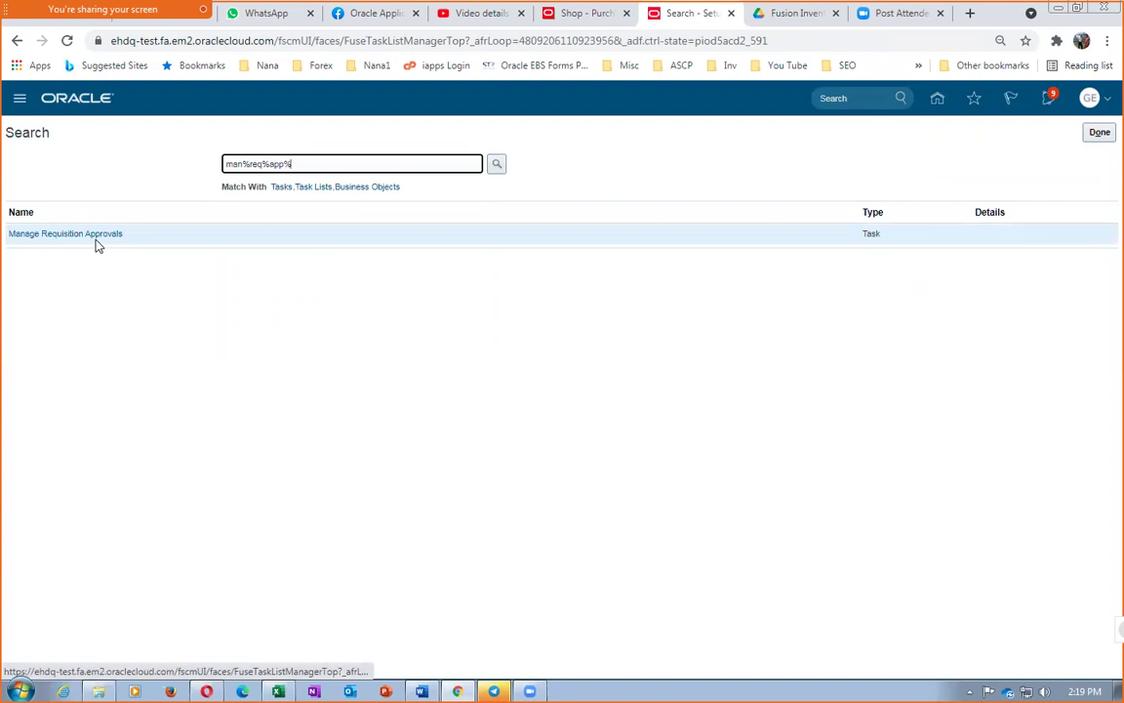
{"action": "left_click", "coordinate": [94, 234]}
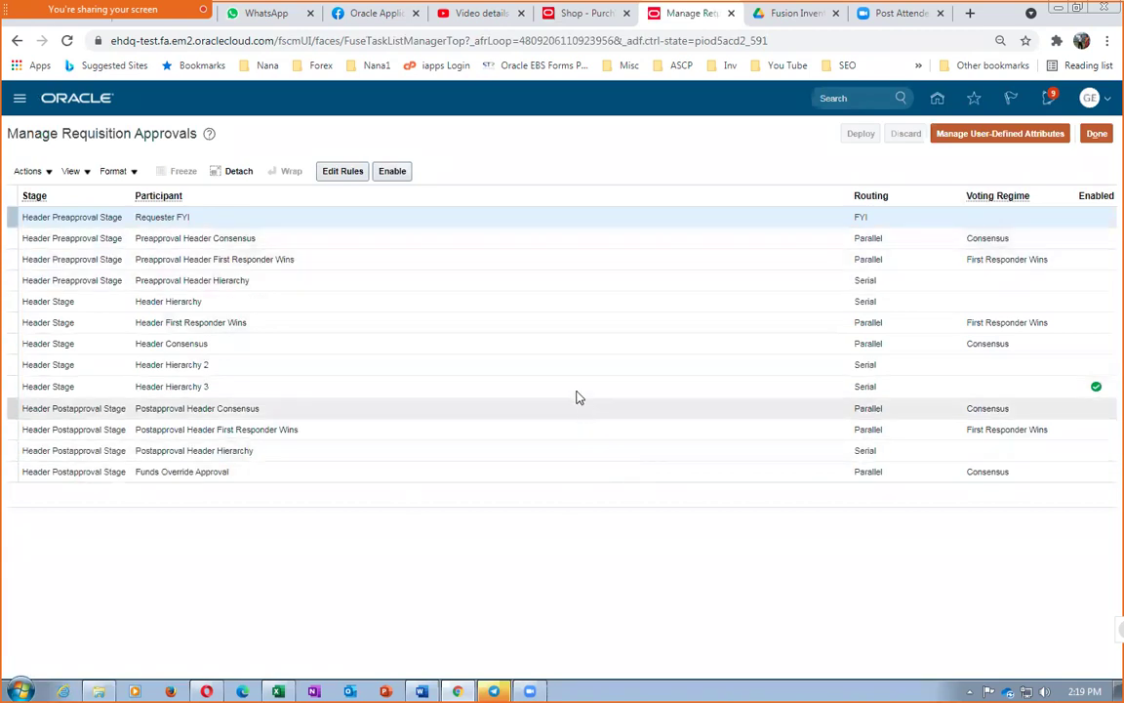
Edit Header Hierarchy 3's rules and disable the Bombay routing rule
{"action": "left_click", "coordinate": [576, 388]}
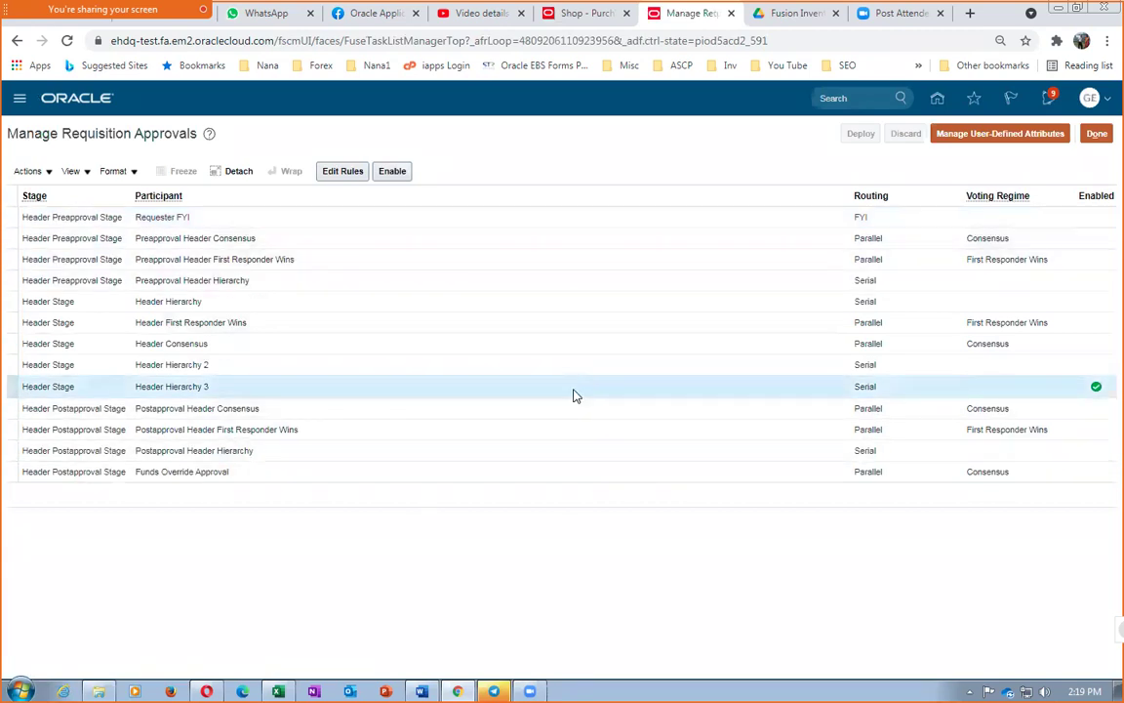
{"action": "left_click", "coordinate": [343, 172]}
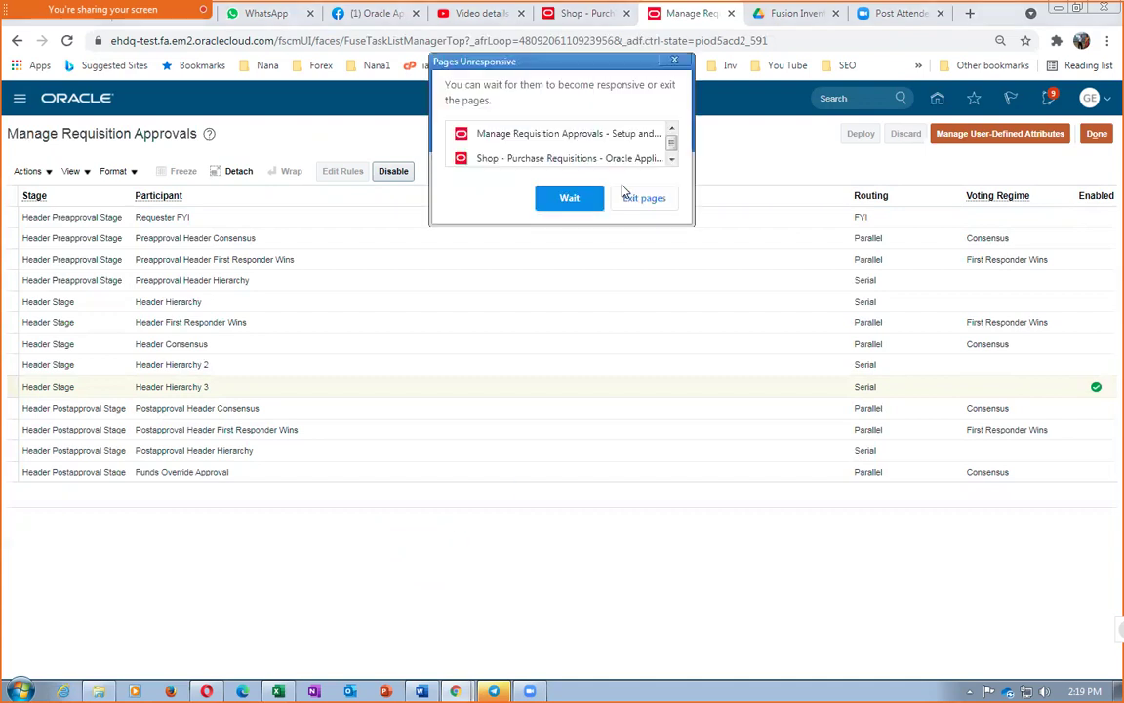
{"action": "left_click", "coordinate": [569, 198]}
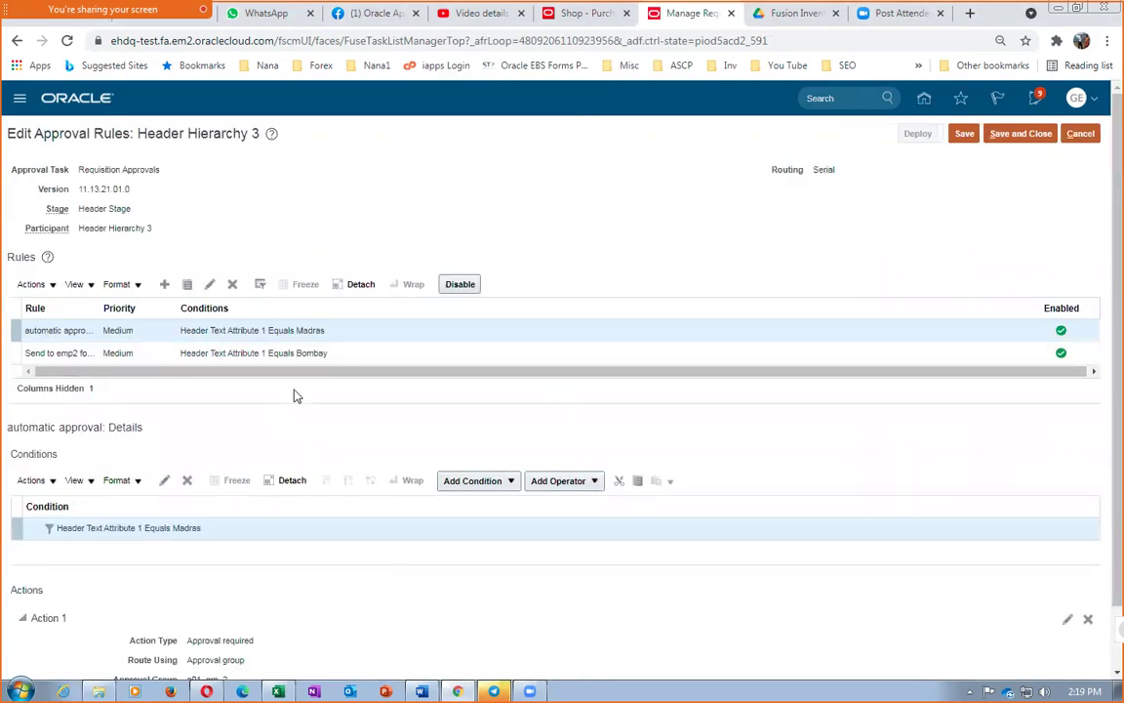
{"action": "left_click", "coordinate": [357, 358]}
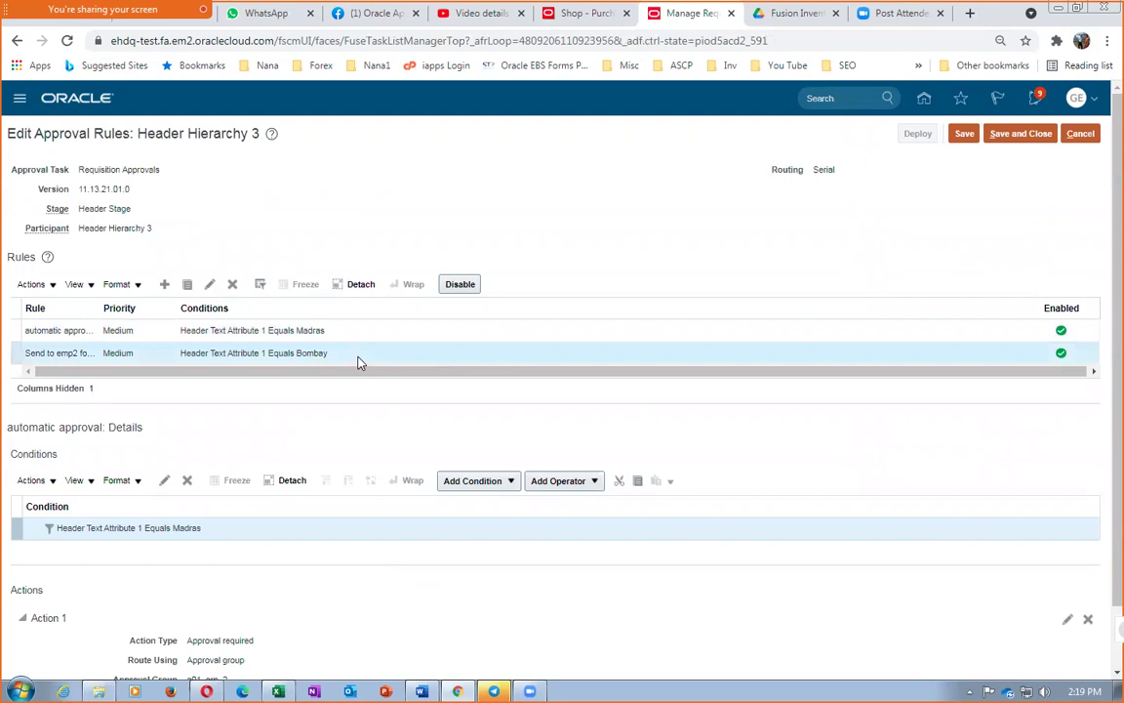
{"action": "left_click", "coordinate": [459, 284]}
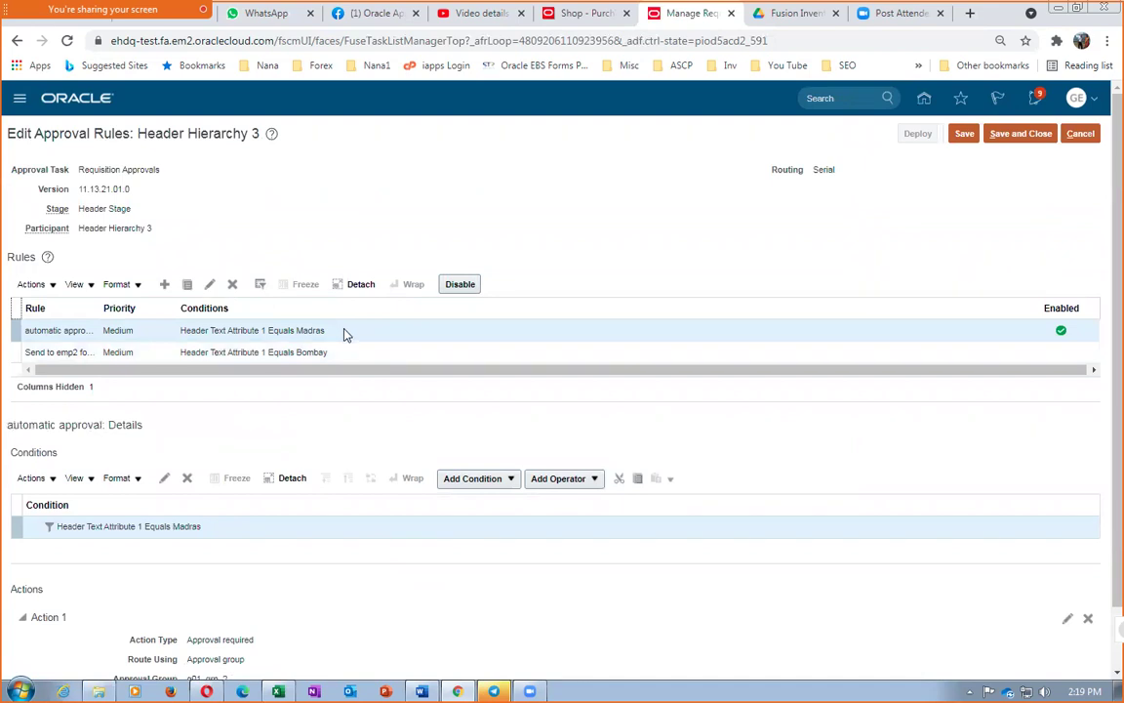
Make the automatic approval rule always apply with action type Automatic (Approved), then save and close
{"action": "double_click", "coordinate": [151, 527]}
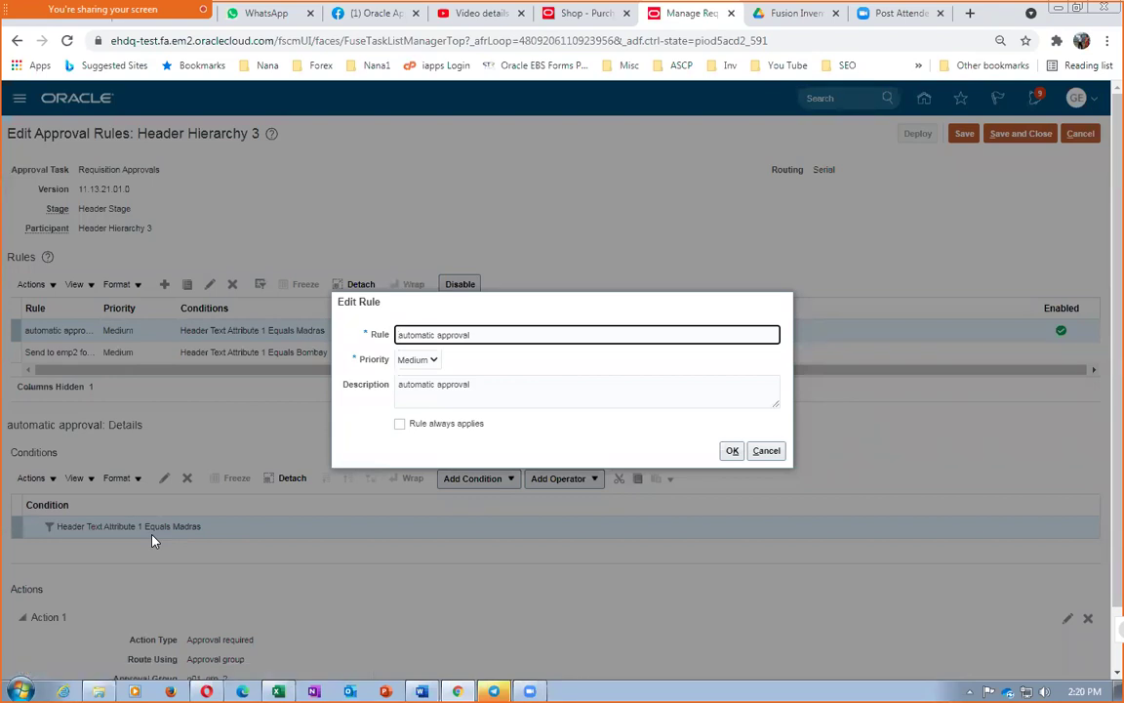
{"action": "left_click", "coordinate": [400, 424]}
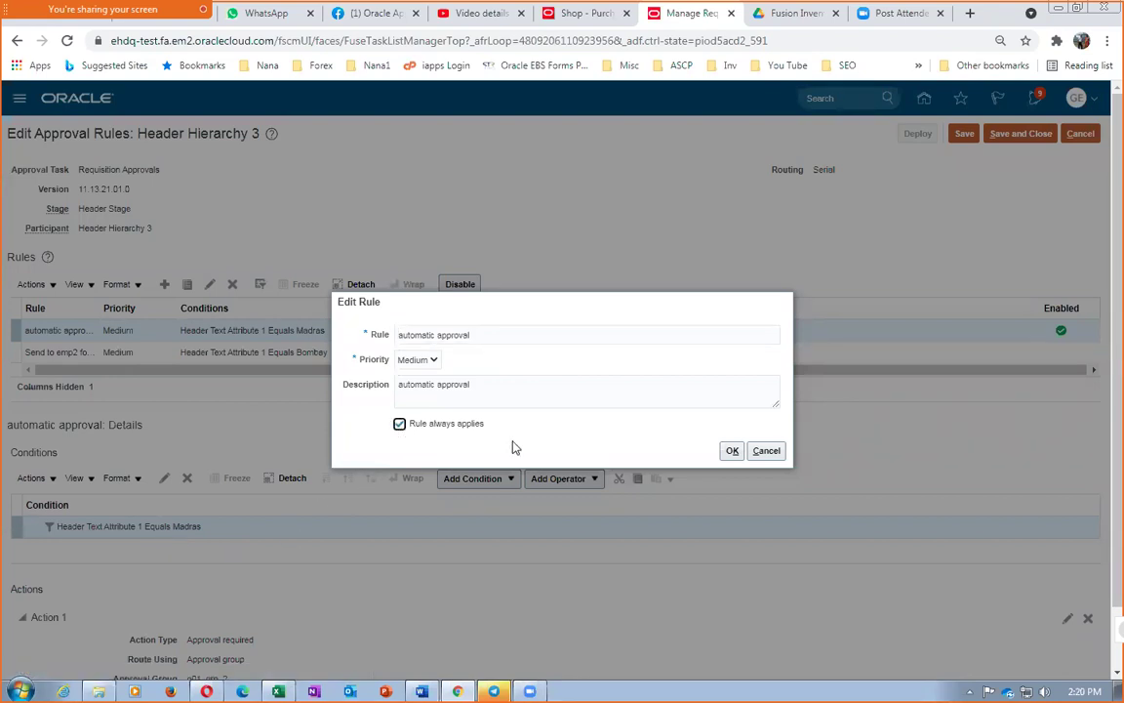
{"action": "left_click", "coordinate": [730, 451]}
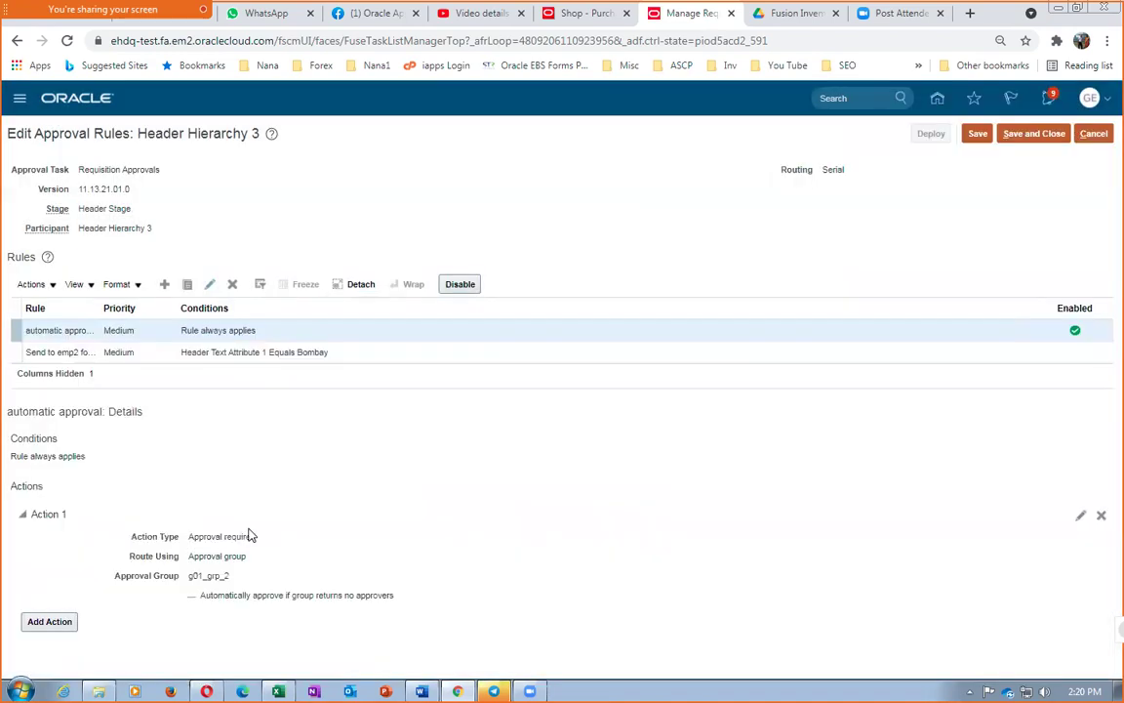
{"action": "left_click", "coordinate": [1079, 515]}
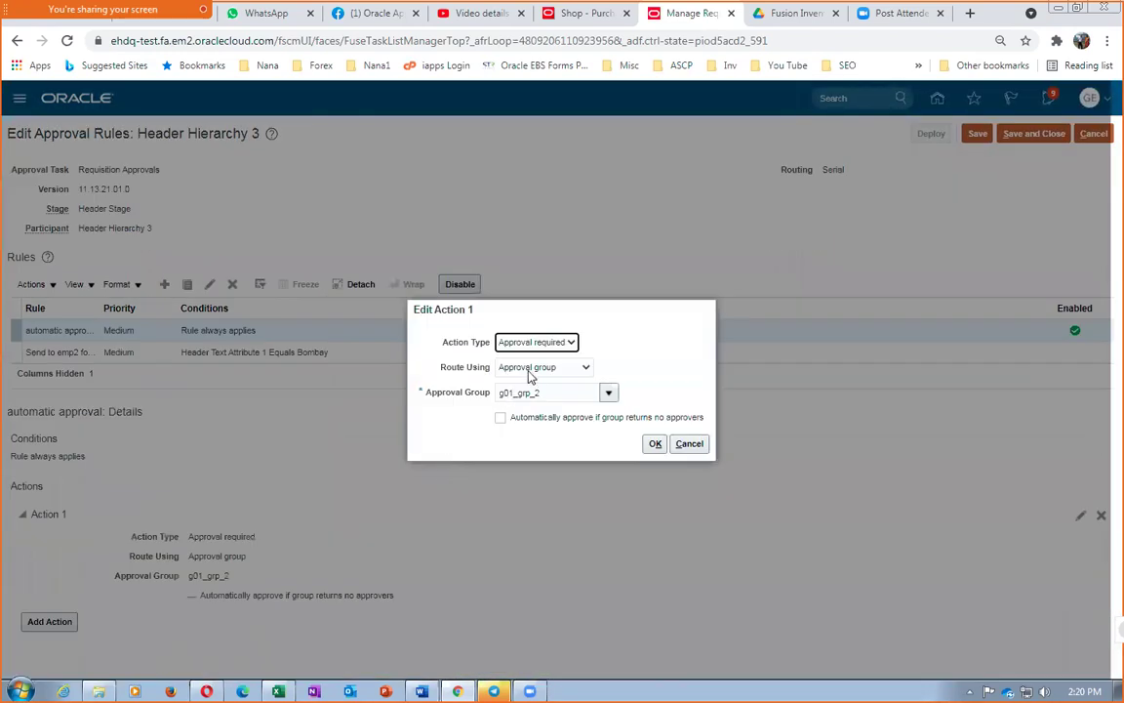
{"action": "left_click", "coordinate": [529, 343]}
{"action": "left_click", "coordinate": [522, 372]}
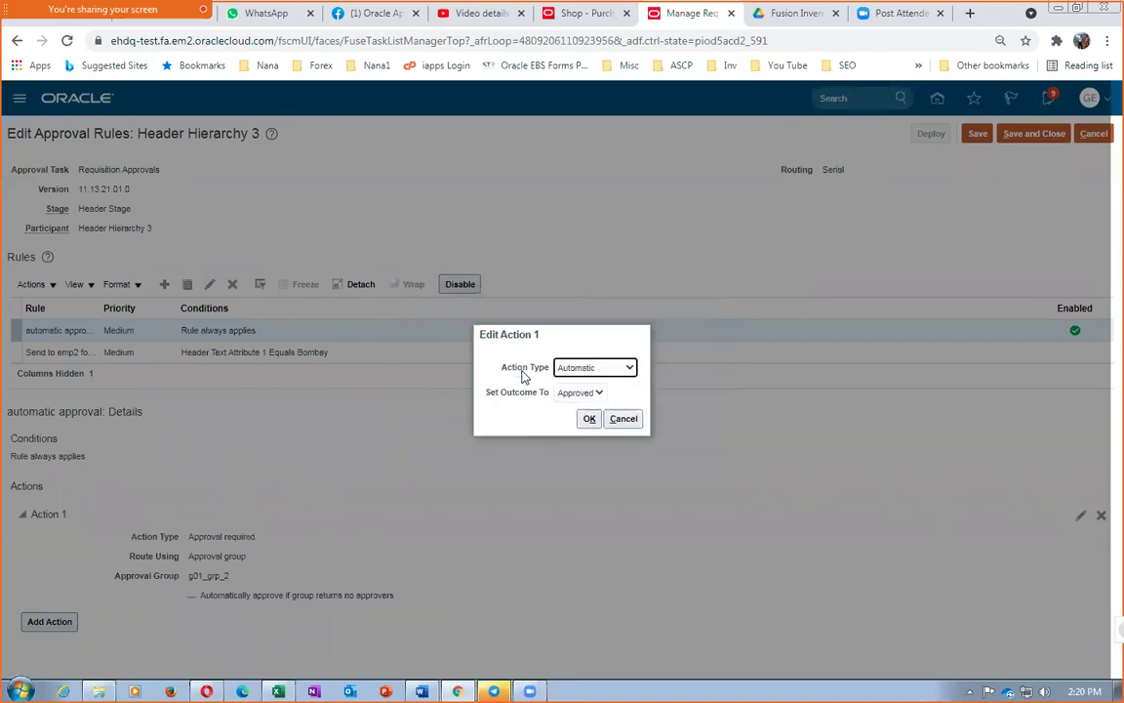
{"action": "left_click", "coordinate": [591, 420]}
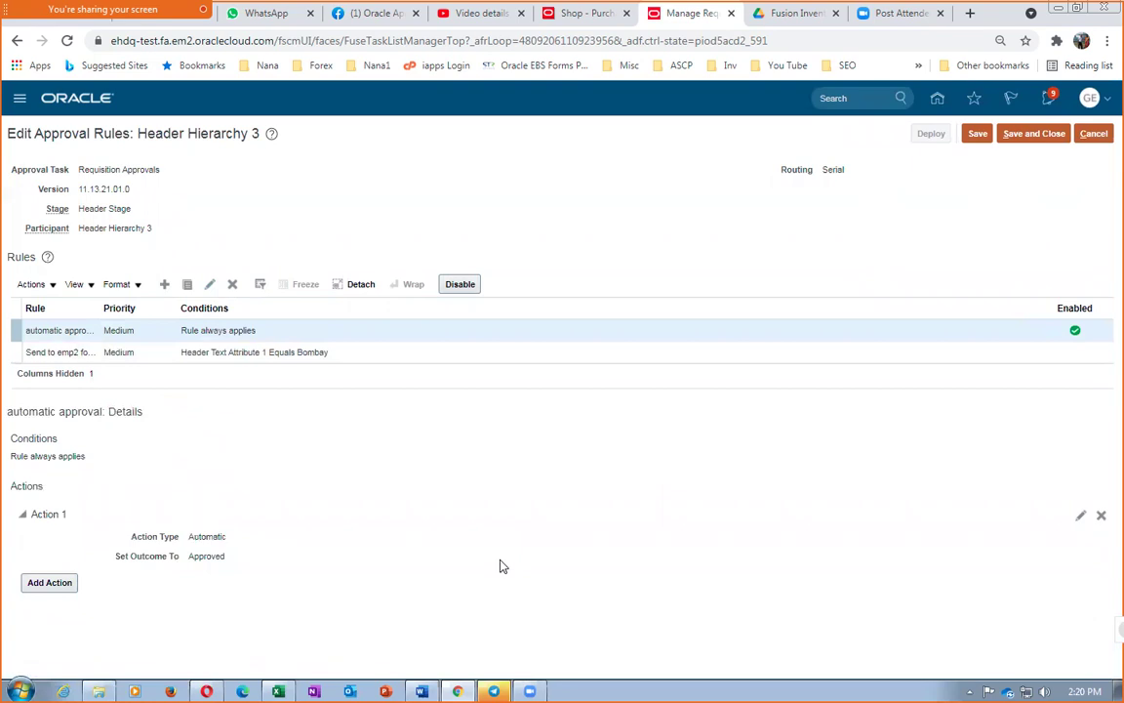
{"action": "left_click", "coordinate": [1022, 137]}
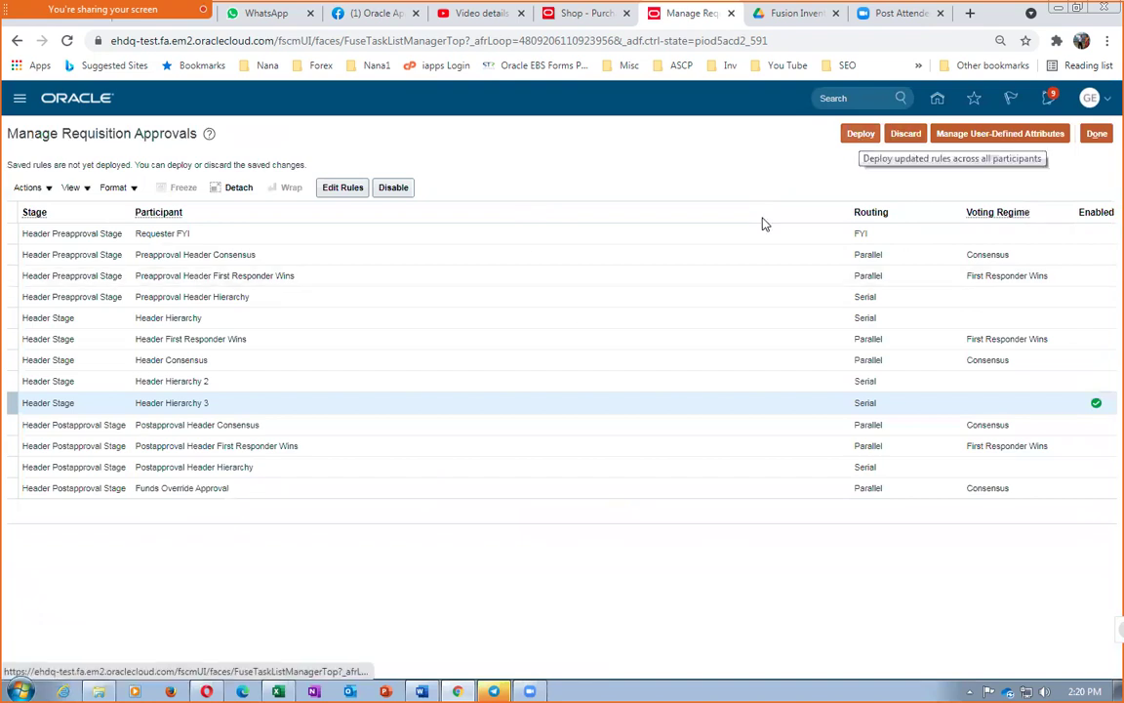
Deploy the updated Header Hierarchy 3 approval rules to all participants and return to requisition 1003
{"action": "left_click", "coordinate": [342, 186]}
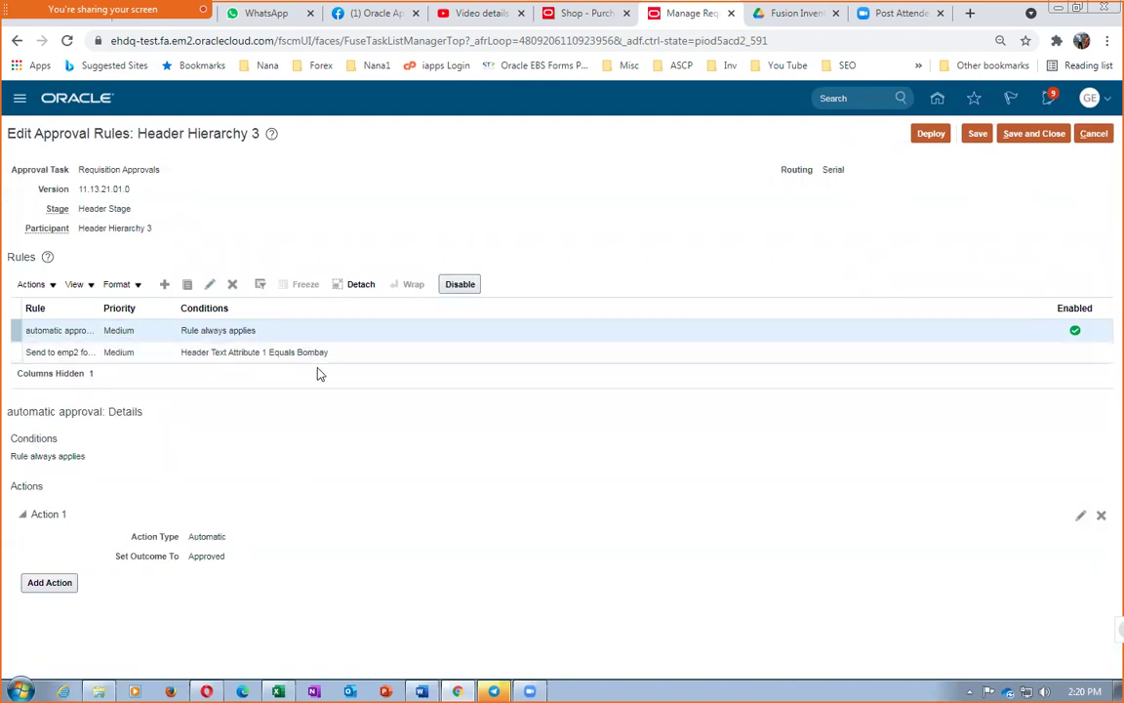
{"action": "left_click", "coordinate": [923, 134]}
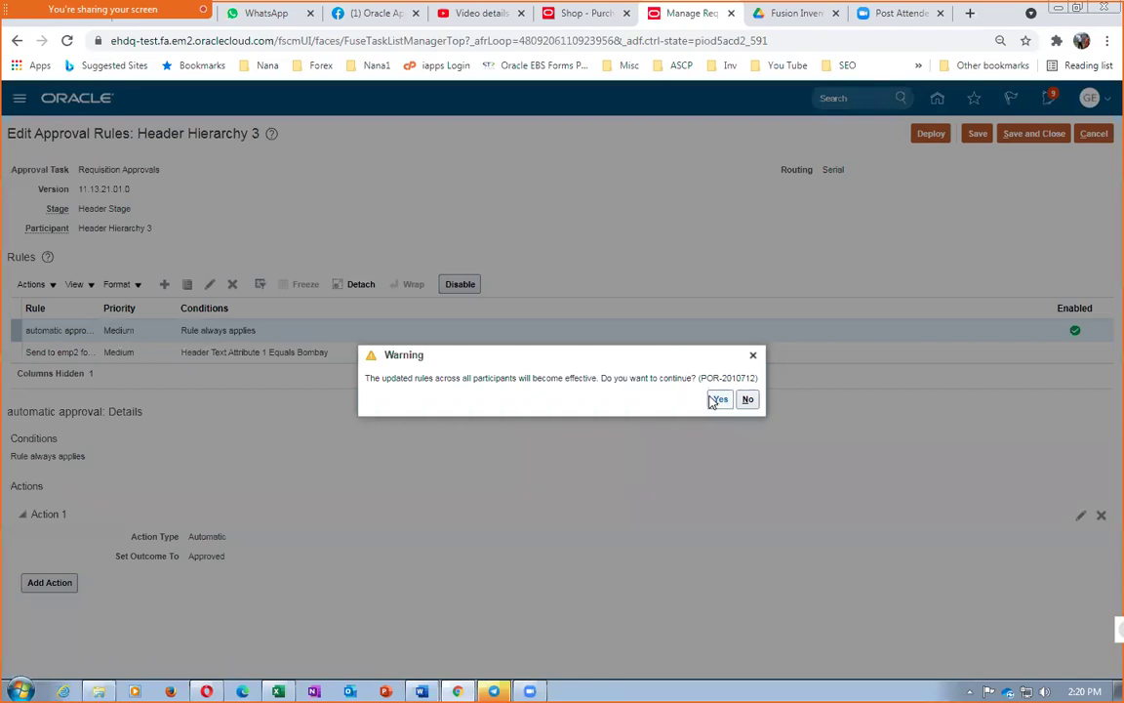
{"action": "left_click", "coordinate": [717, 399]}
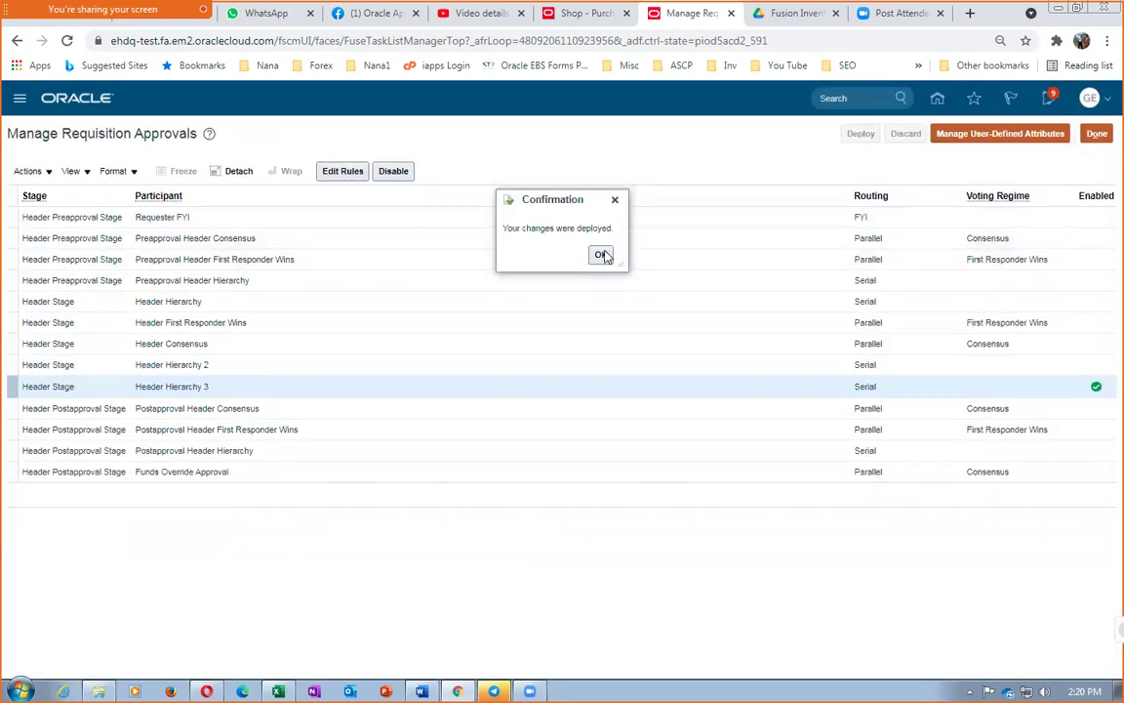
{"action": "left_click", "coordinate": [601, 254]}
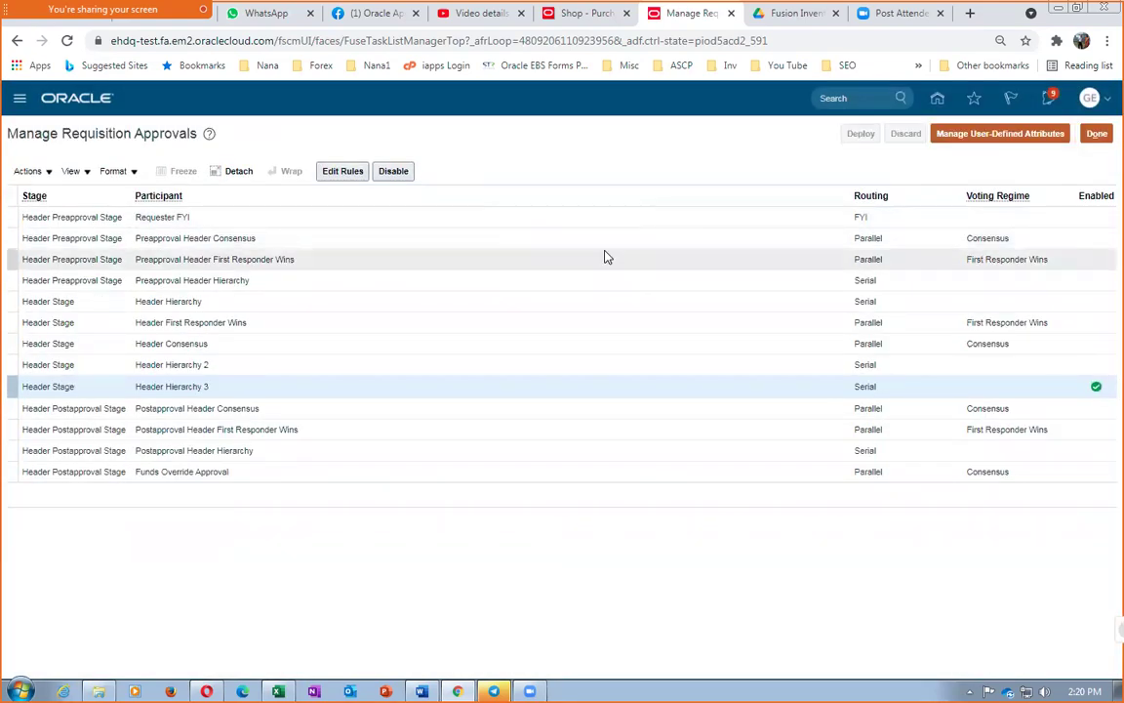
{"action": "left_click", "coordinate": [550, 16]}
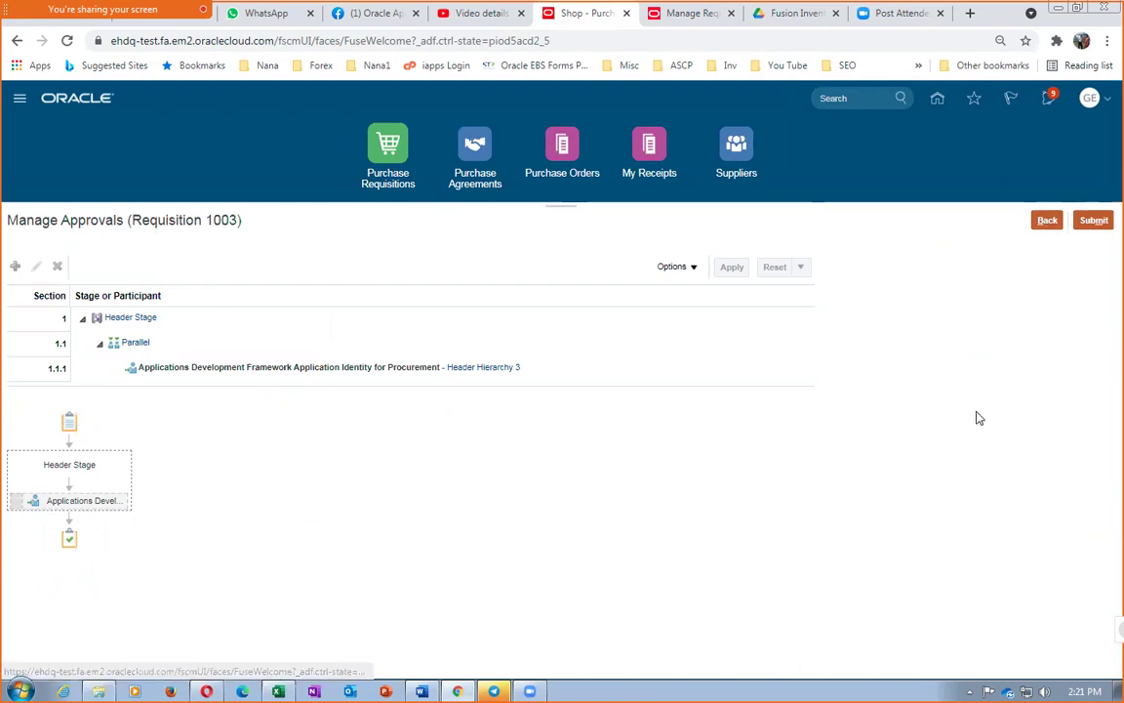
Submit requisition 1003 for approval and confirm the submission
{"action": "left_click", "coordinate": [1094, 222]}
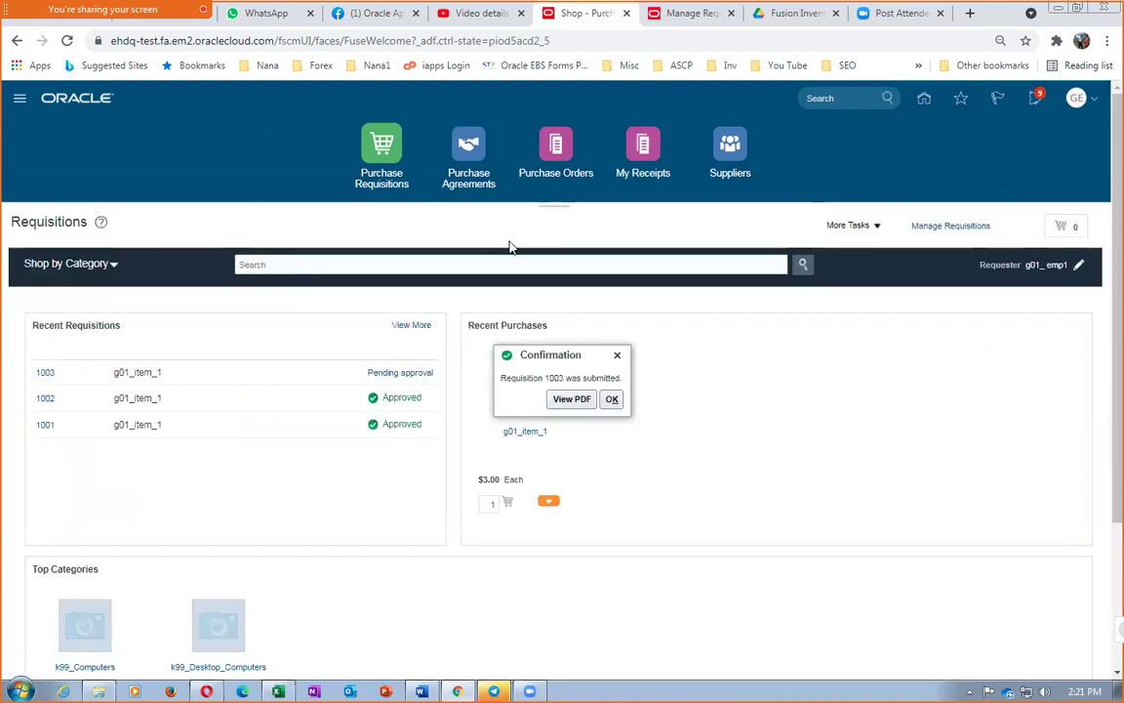
{"action": "left_click", "coordinate": [611, 400]}
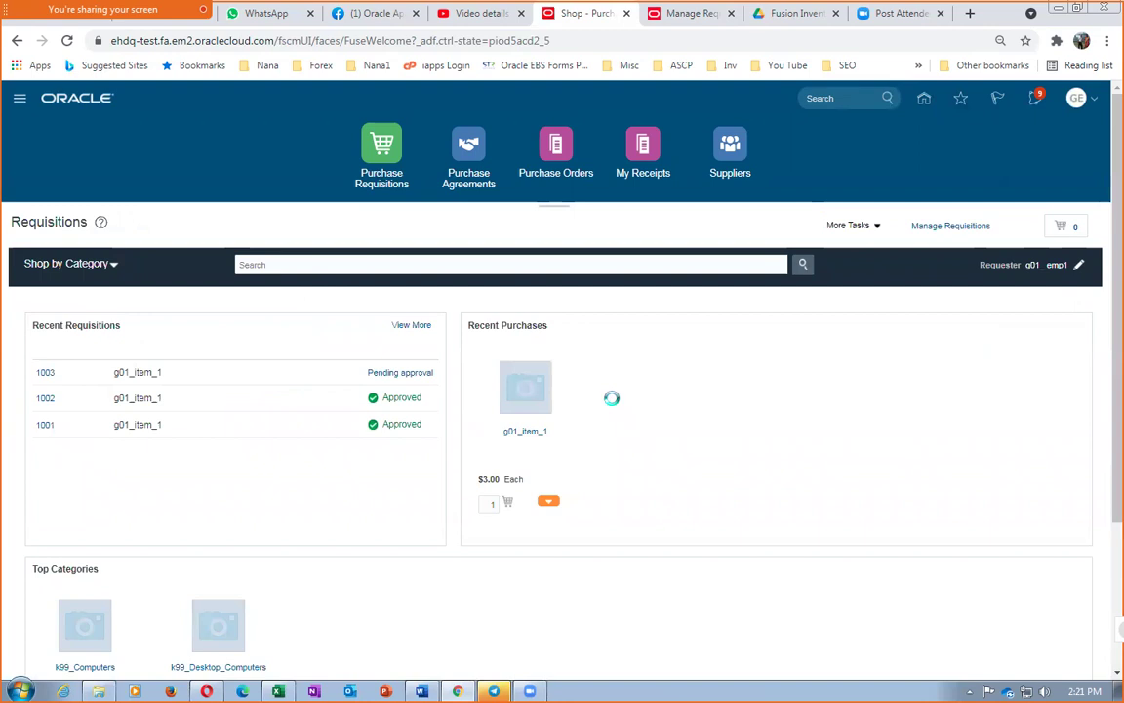
{"action": "left_click", "coordinate": [408, 372]}
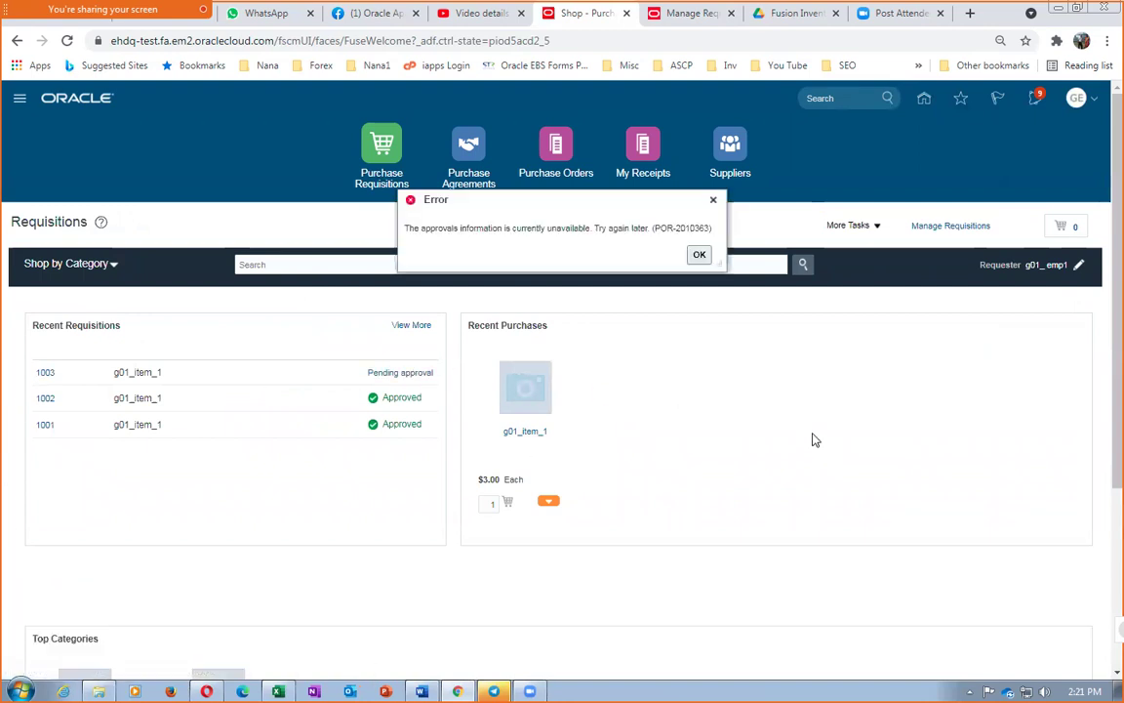
{"action": "left_click", "coordinate": [701, 255]}
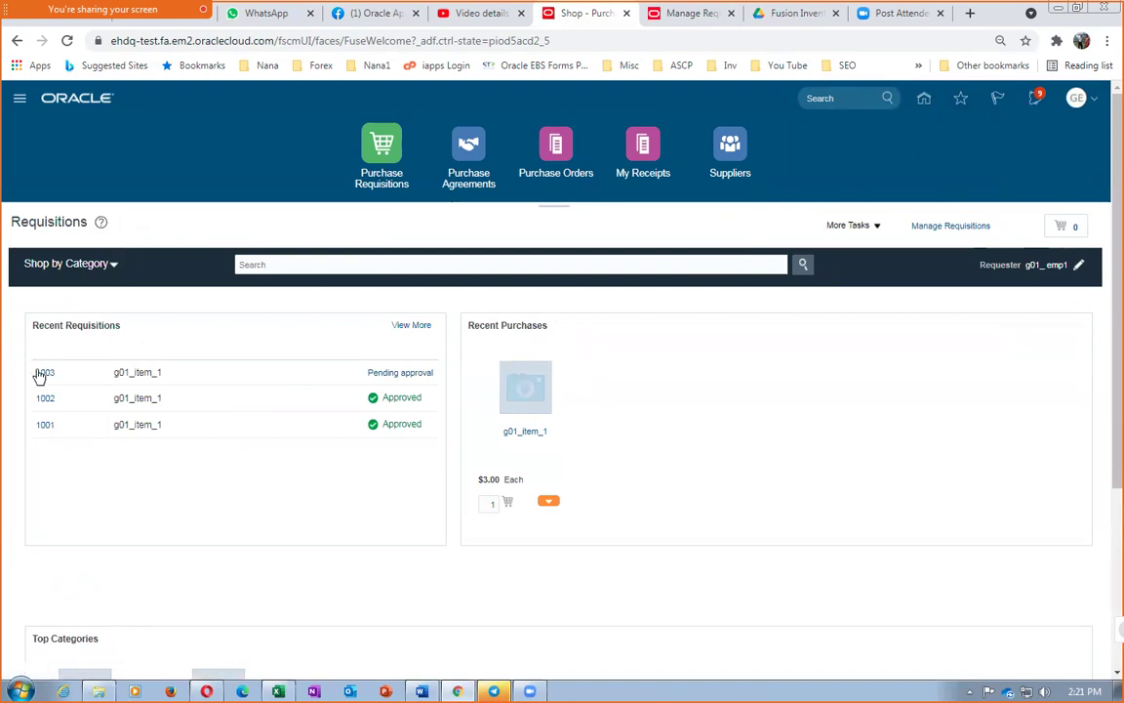
Check line 2's approval history in requisition 1003, then return to the requisitions home page
{"action": "left_click", "coordinate": [41, 372]}
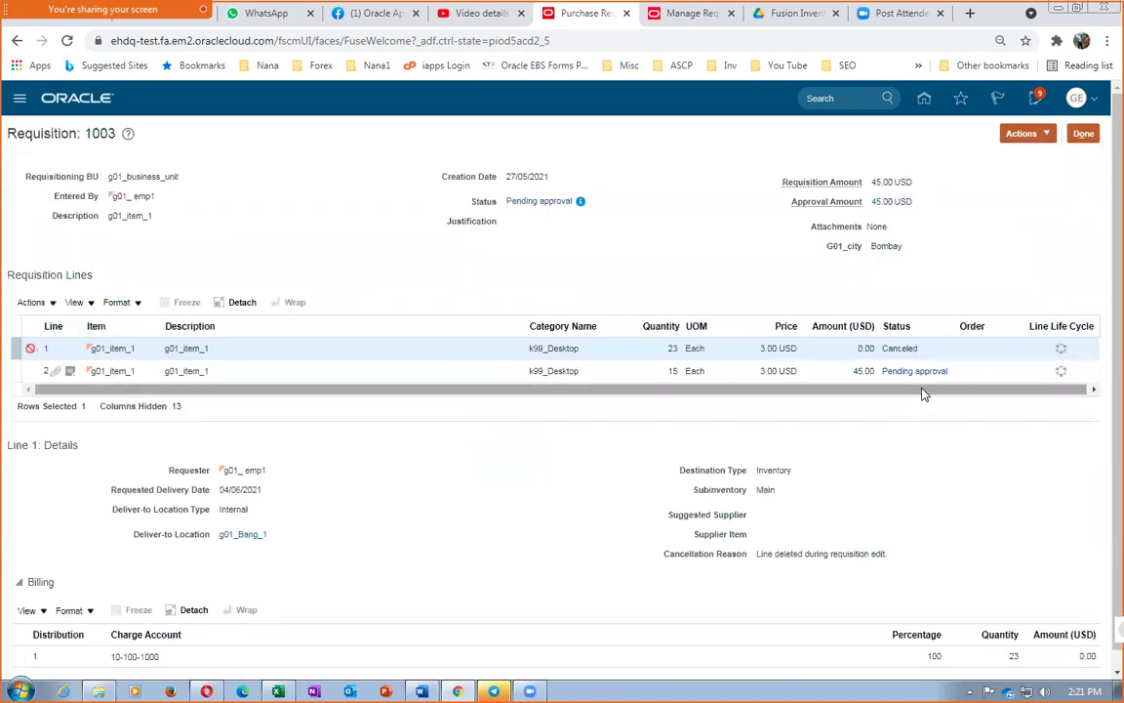
{"action": "left_click", "coordinate": [917, 379]}
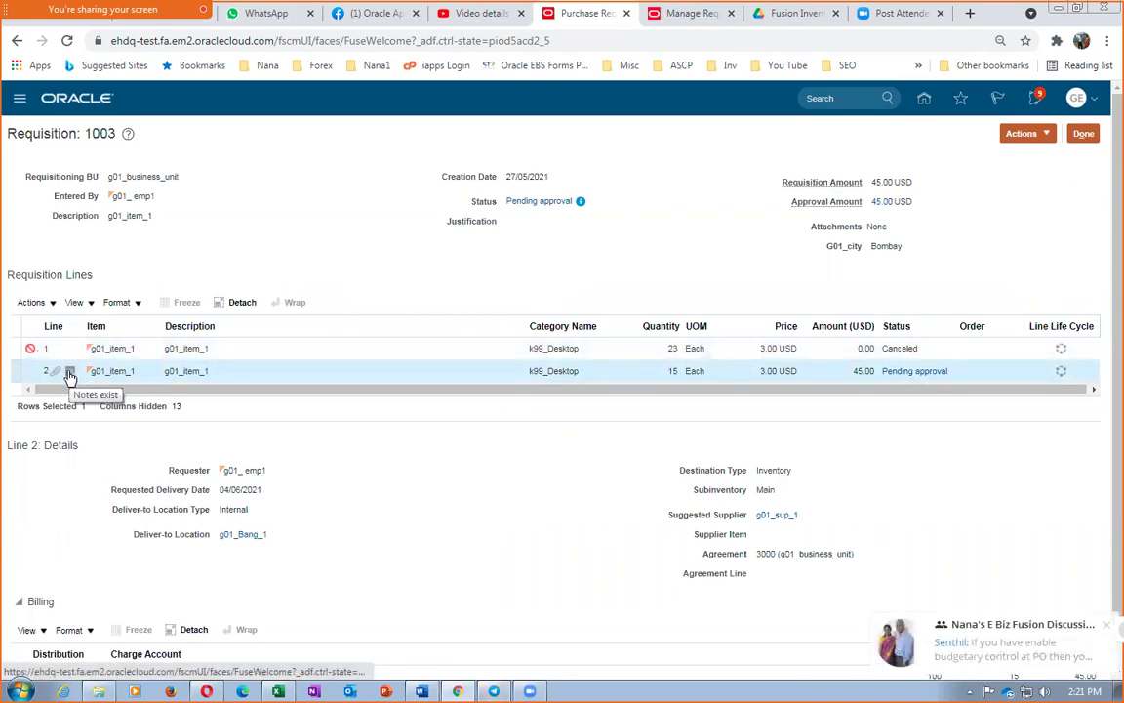
{"action": "left_click", "coordinate": [1103, 627]}
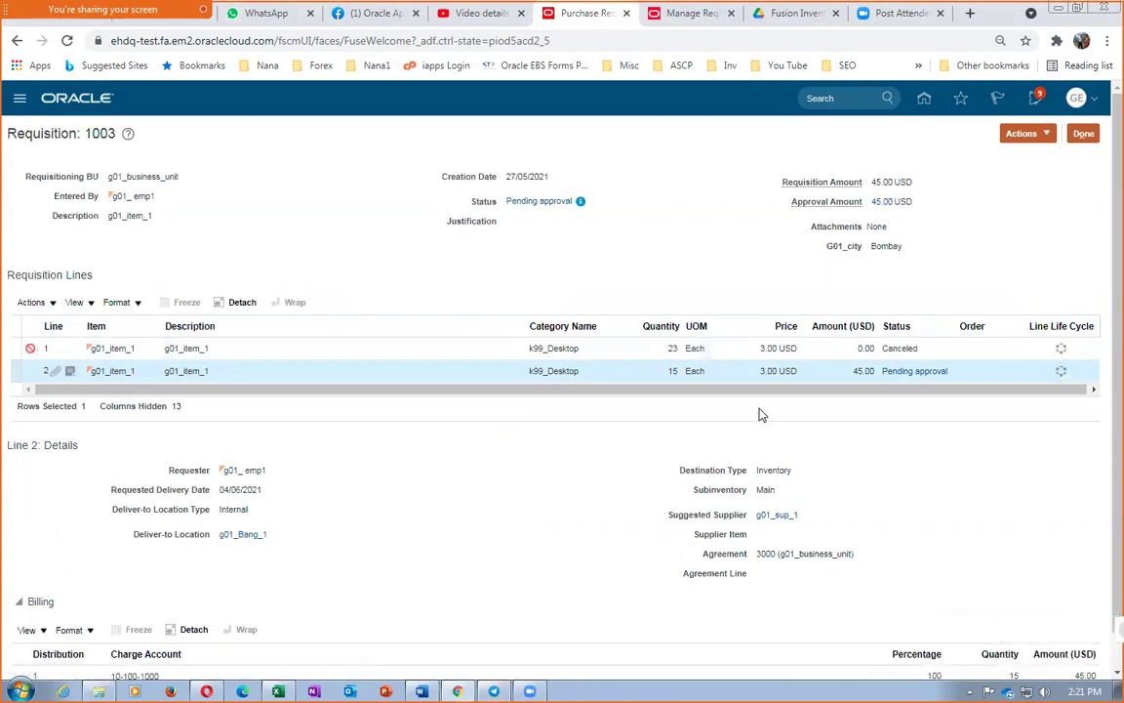
{"action": "left_click", "coordinate": [912, 373]}
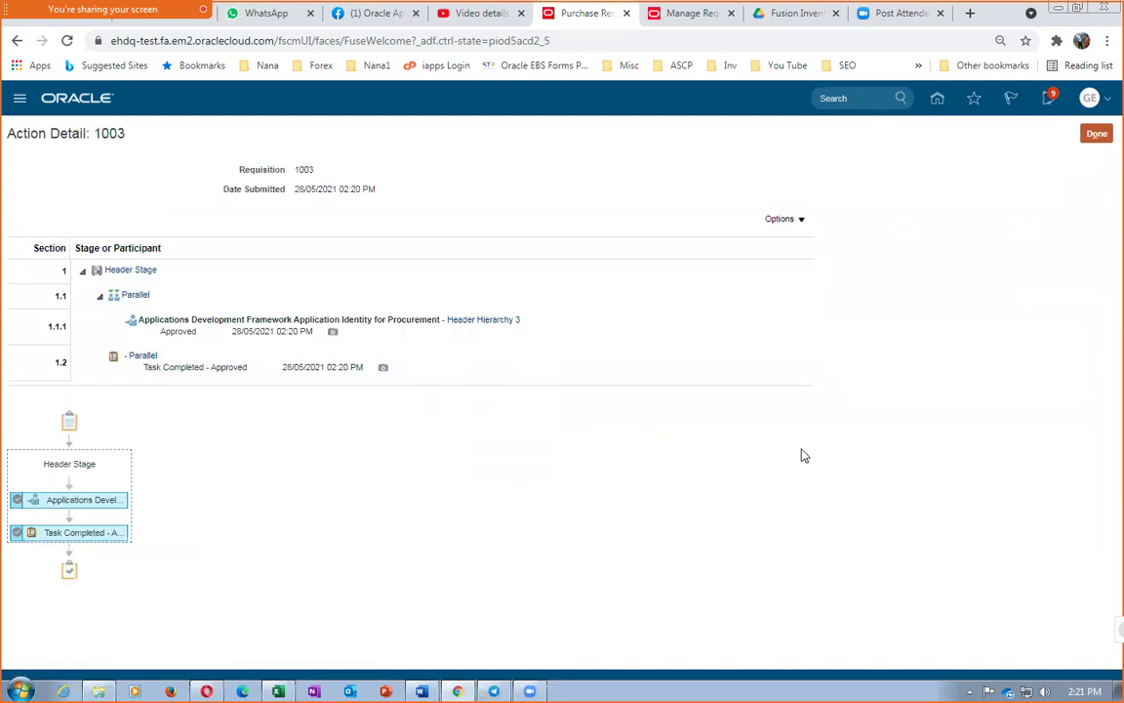
{"action": "left_click", "coordinate": [1097, 134]}
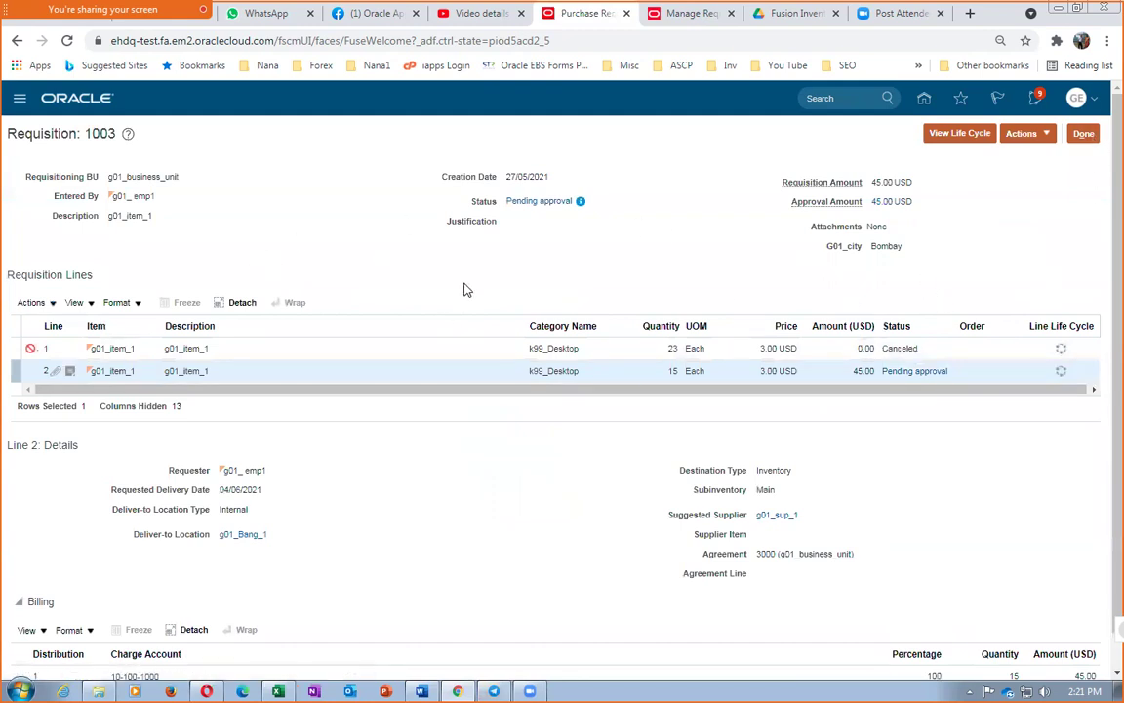
{"action": "left_click", "coordinate": [1081, 134]}
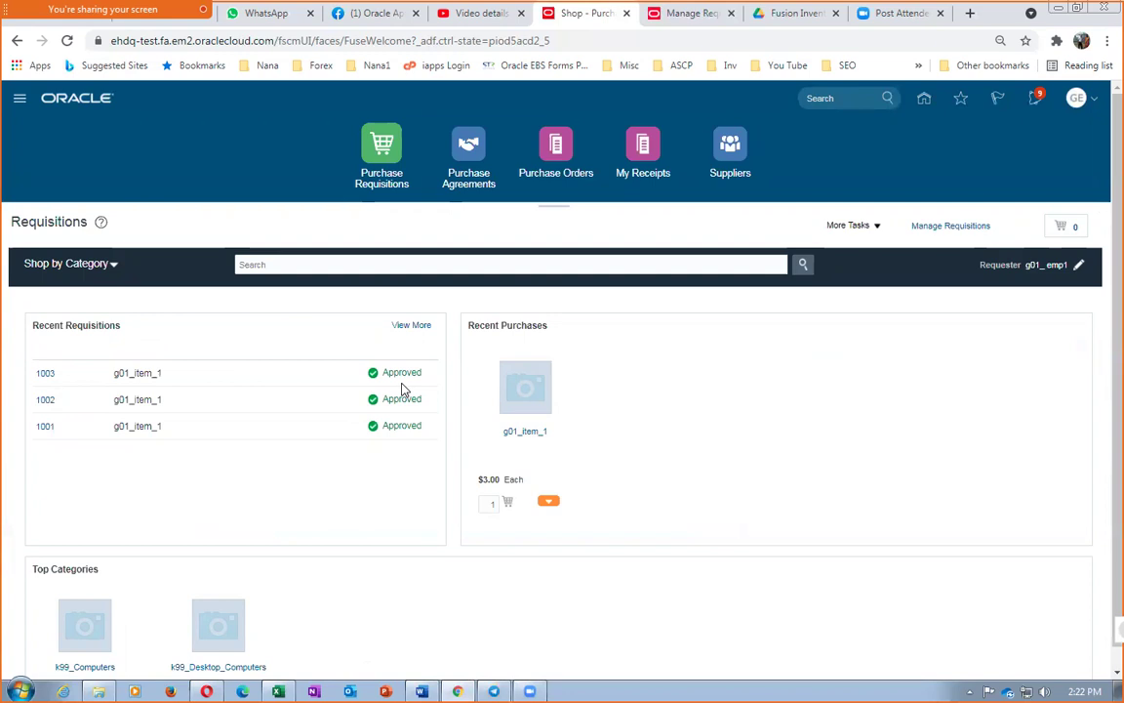
Go from Home to Procurement > Purchase Orders and open the Process Requisitions task
{"action": "left_click", "coordinate": [926, 104]}
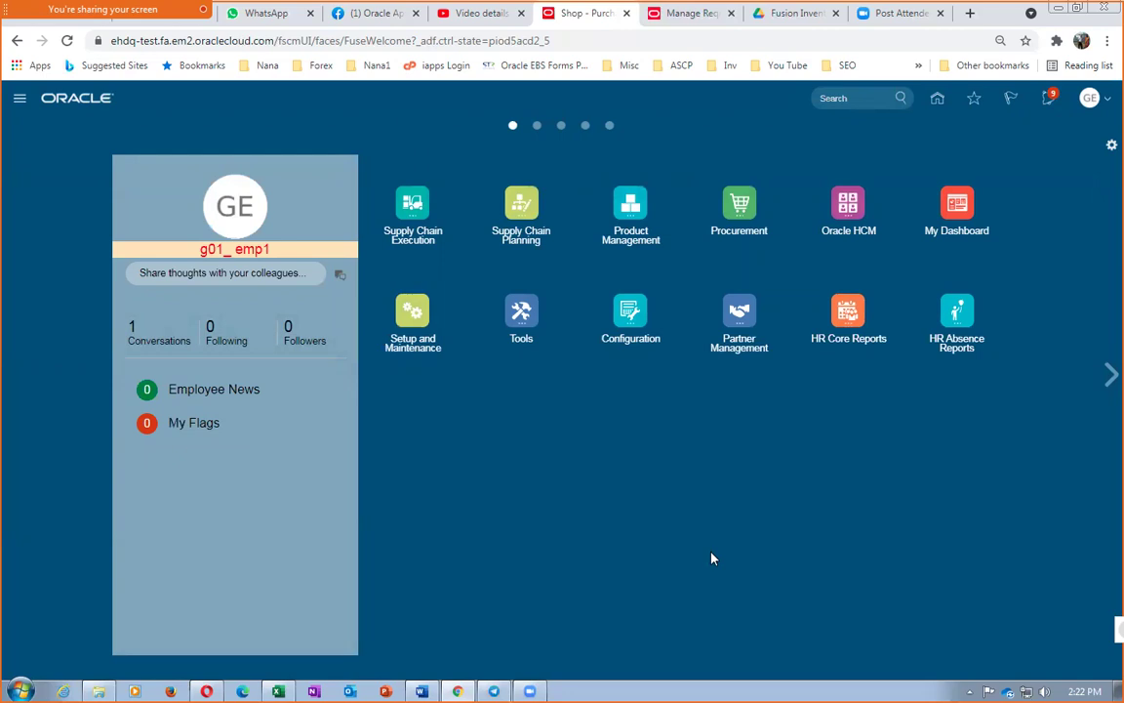
{"action": "left_click", "coordinate": [740, 209]}
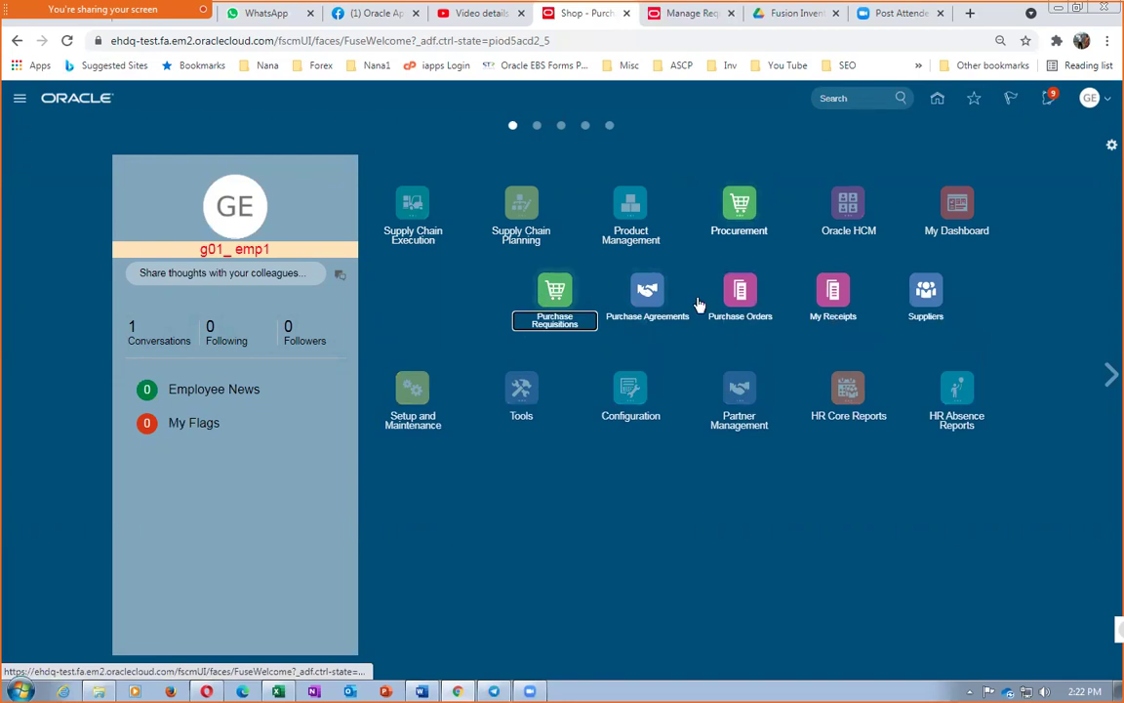
{"action": "left_click", "coordinate": [740, 295]}
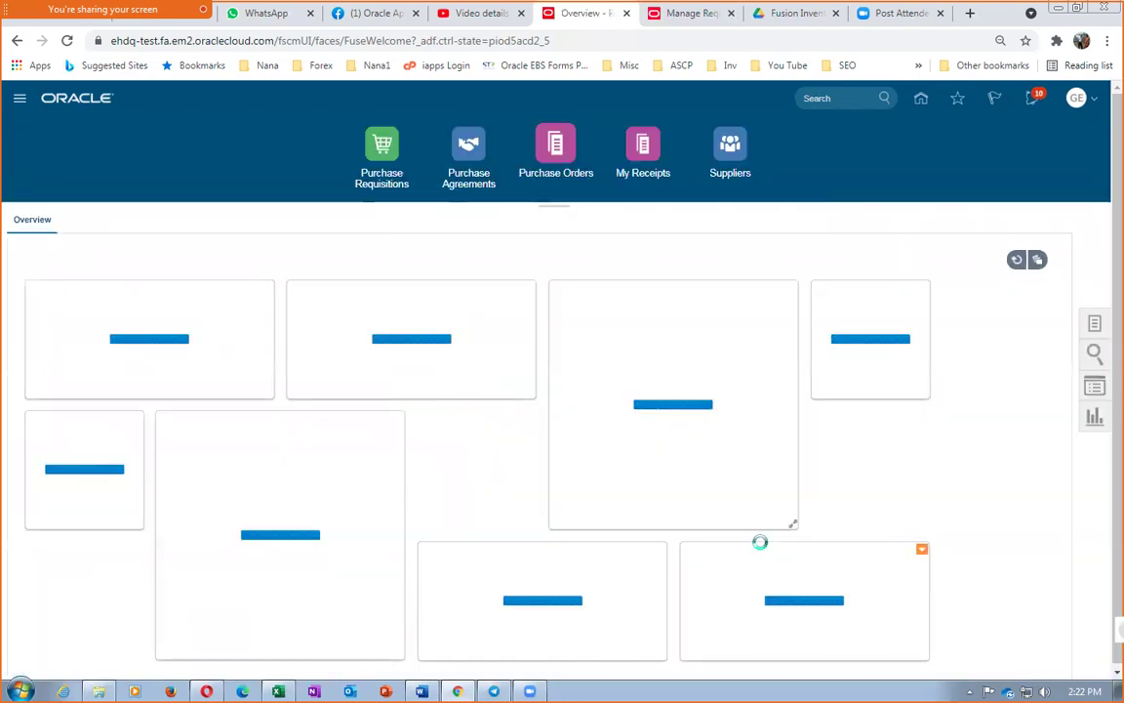
{"action": "left_click", "coordinate": [1097, 327]}
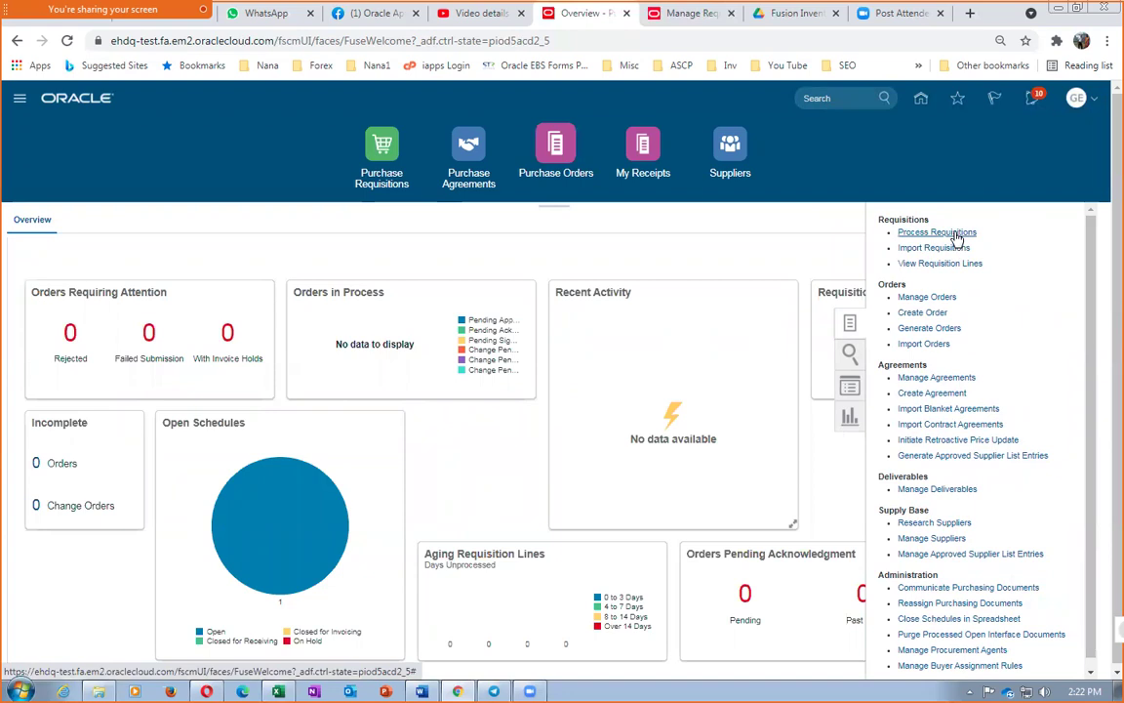
{"action": "left_click", "coordinate": [954, 233]}
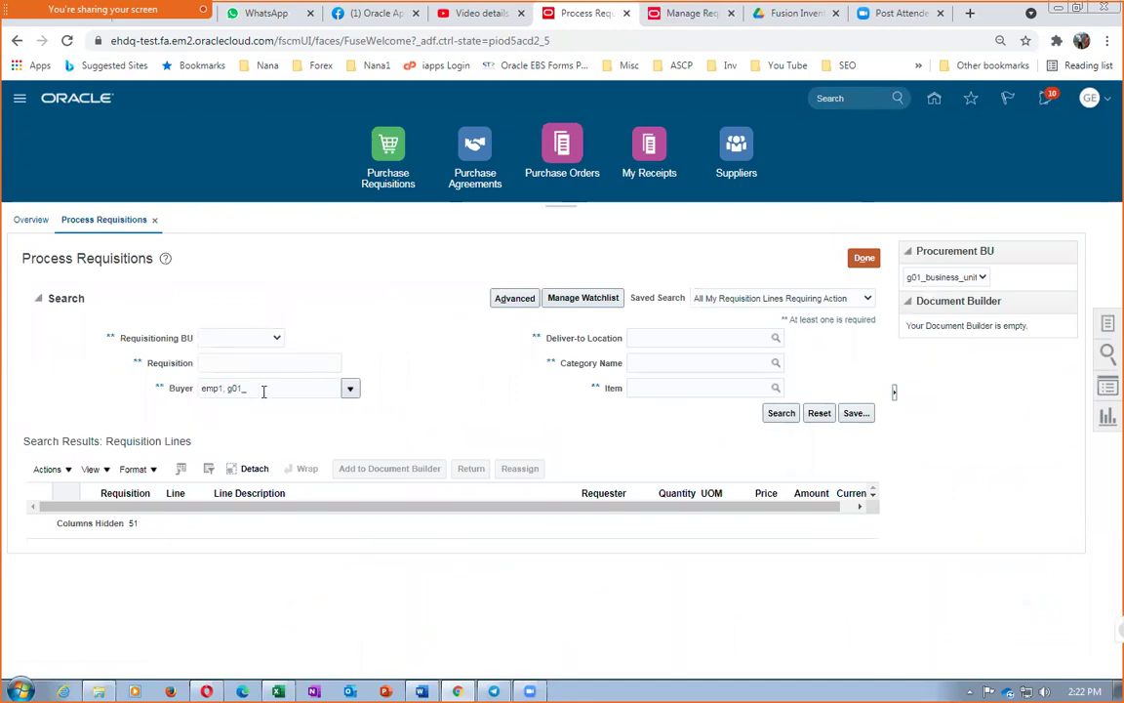
Clear Buyer, search with Requisitioning BU g01_business_unit, and select requisition 1003's line
{"action": "left_click_drag", "start_coordinate": [263, 390], "coordinate": [102, 395]}
{"action": "key", "text": "BackSpace"}
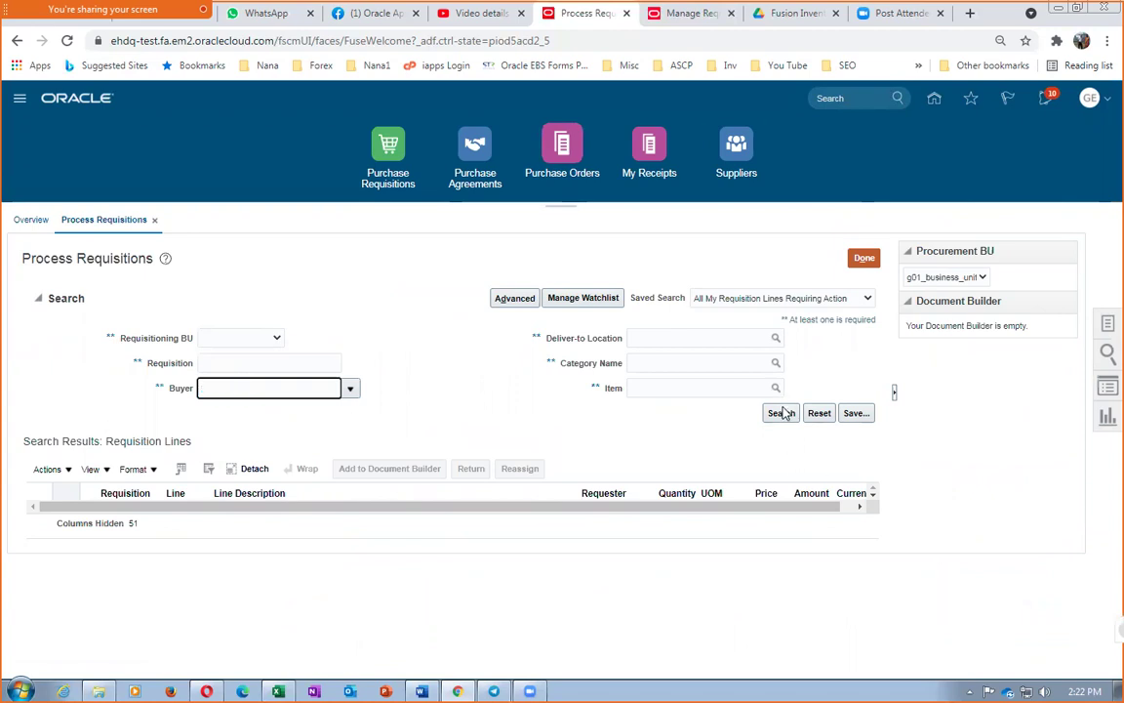
{"action": "left_click", "coordinate": [234, 349]}
{"action": "left_click", "coordinate": [234, 344]}
{"action": "left_click", "coordinate": [233, 368]}
{"action": "left_click", "coordinate": [238, 341]}
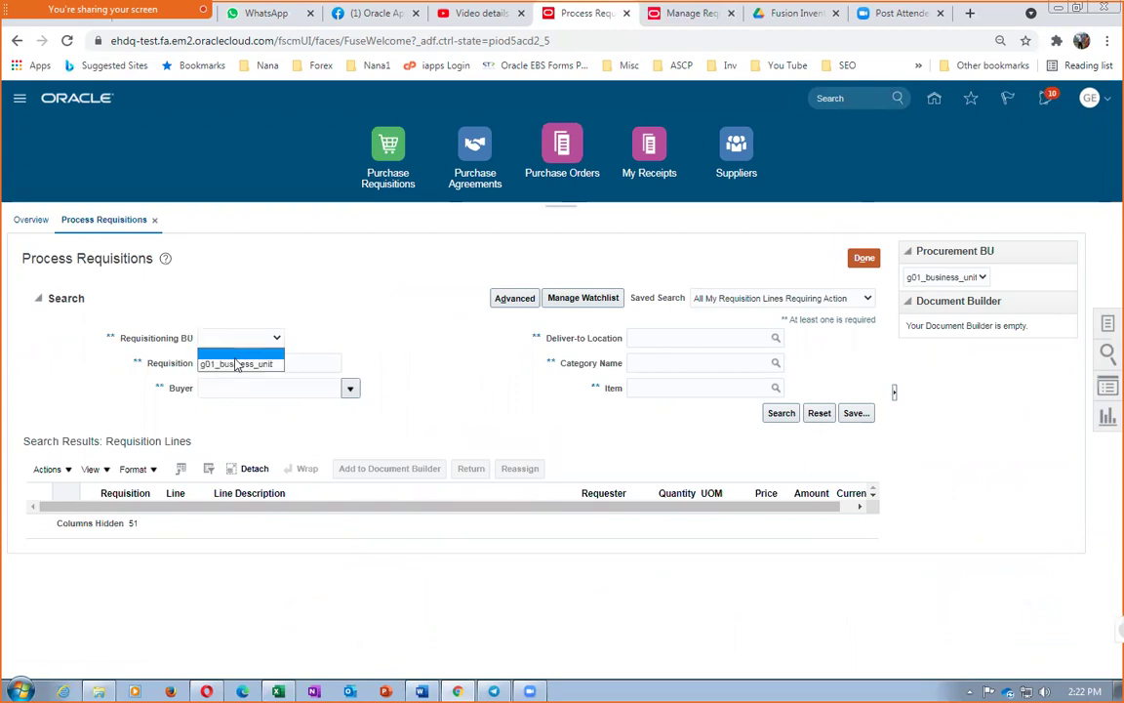
{"action": "left_click", "coordinate": [236, 364]}
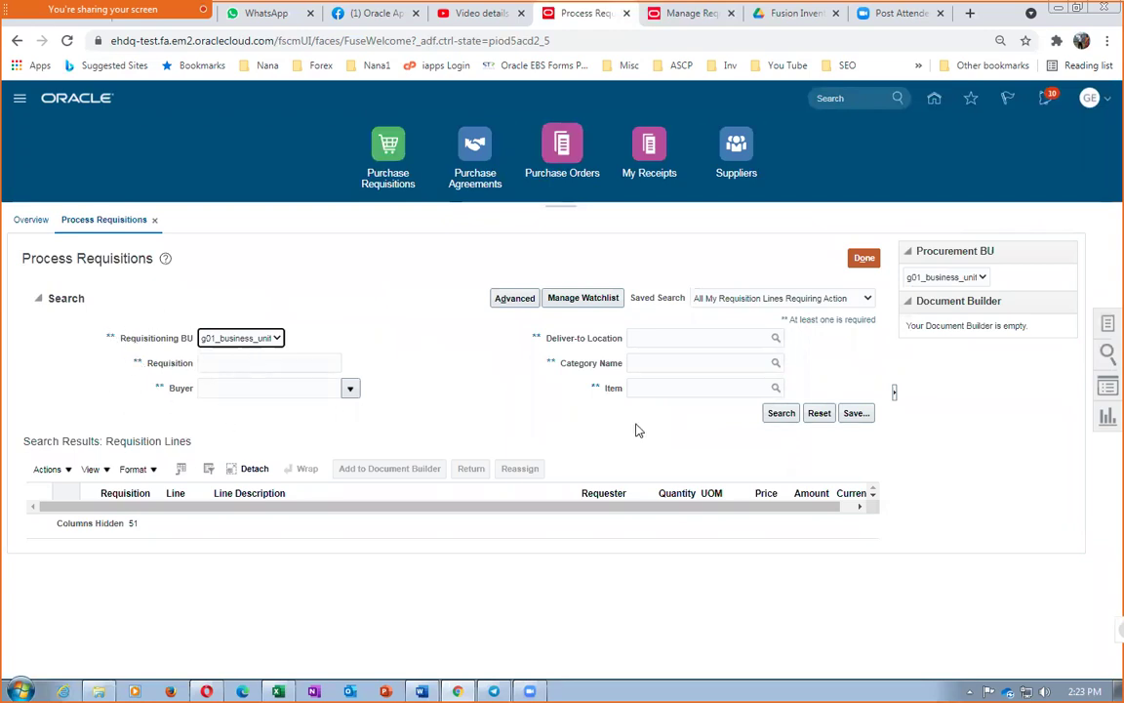
{"action": "left_click", "coordinate": [780, 414]}
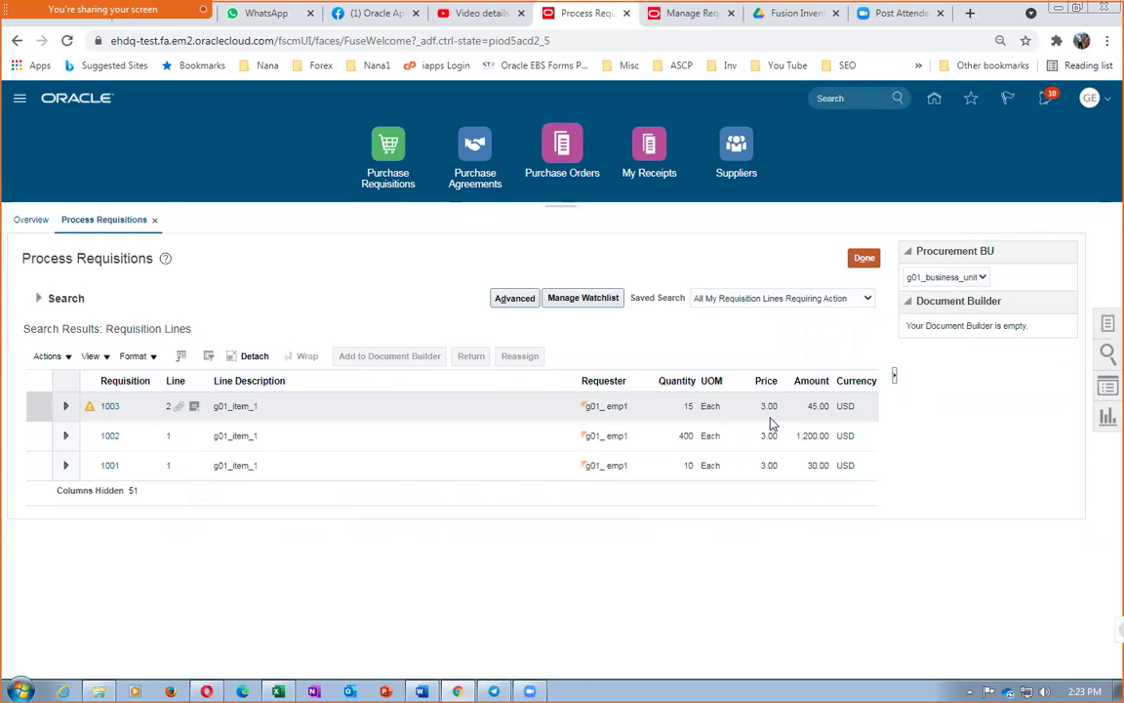
{"action": "left_click", "coordinate": [314, 405]}
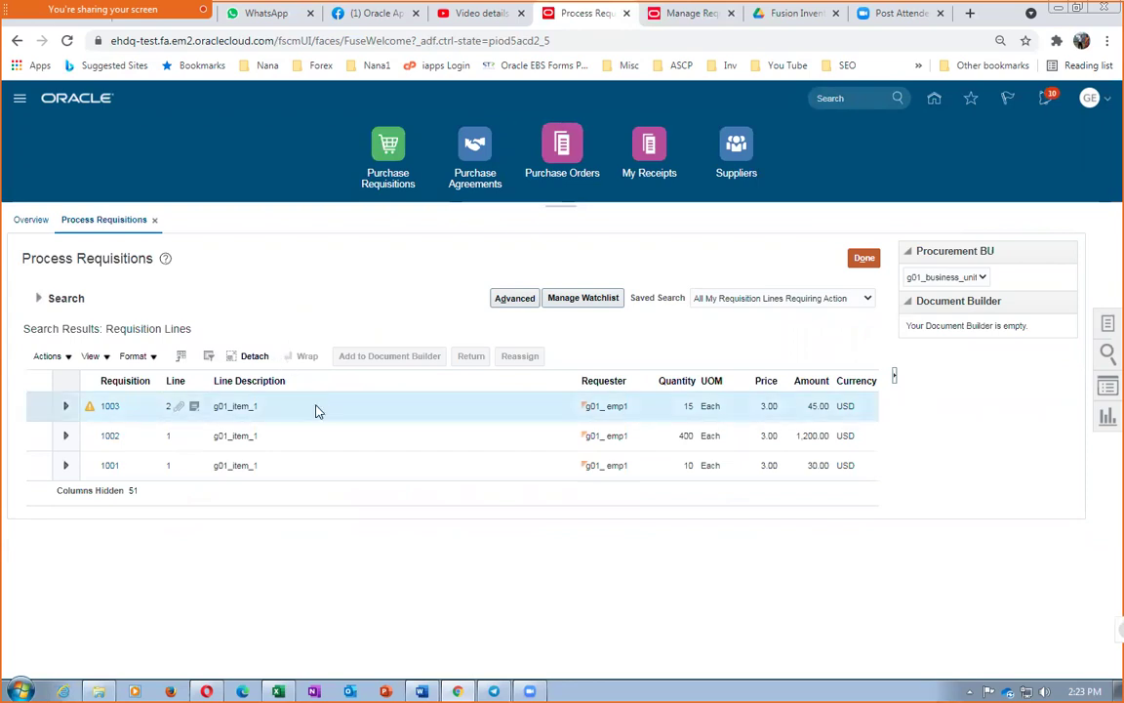
{"action": "left_click", "coordinate": [90, 407]}
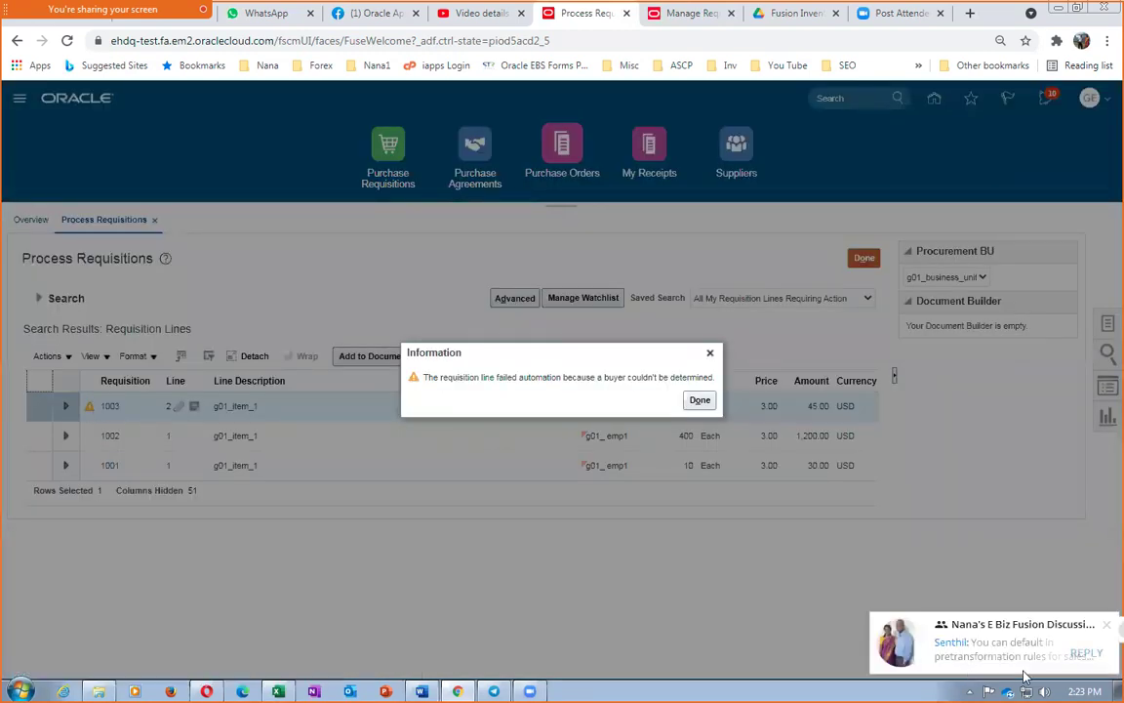
{"action": "left_click", "coordinate": [1106, 629]}
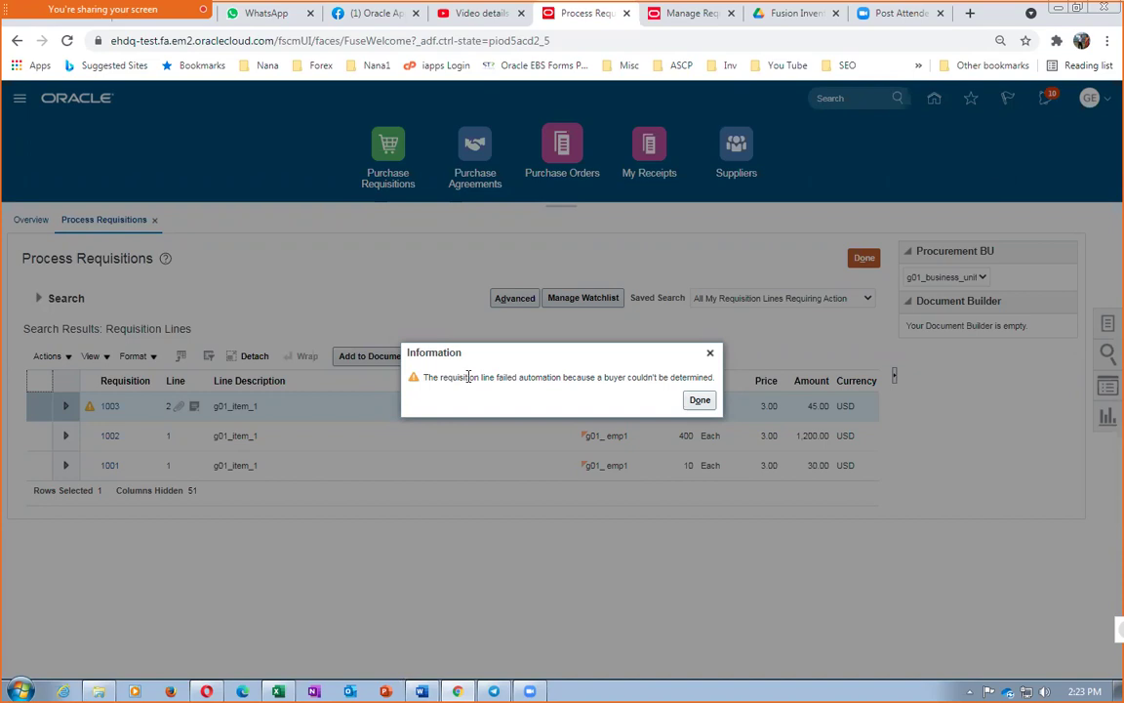
{"action": "left_click_drag", "start_coordinate": [469, 377], "coordinate": [677, 379]}
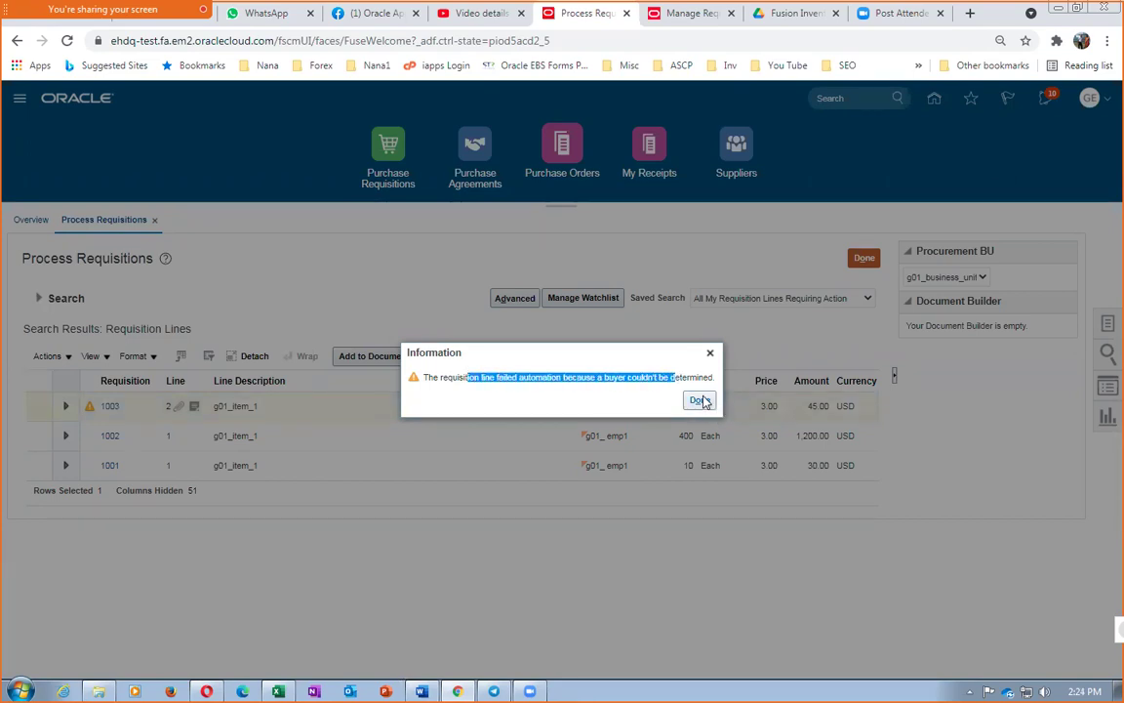
{"action": "left_click", "coordinate": [700, 399]}
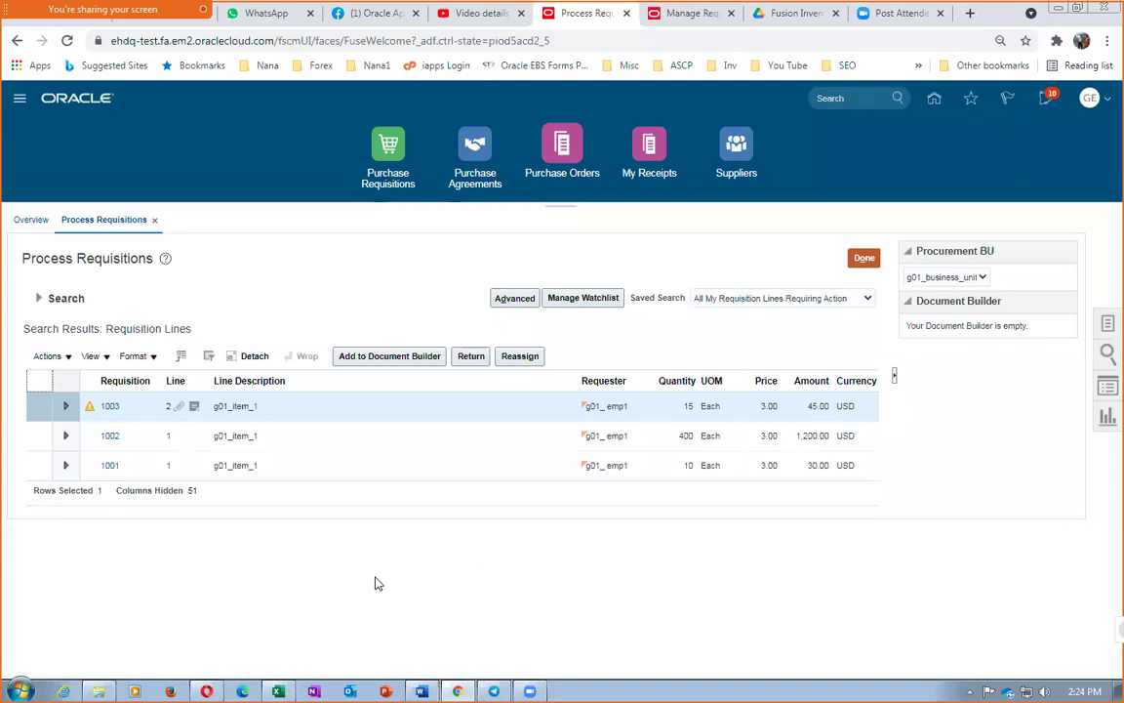
{"action": "left_click", "coordinate": [315, 409]}
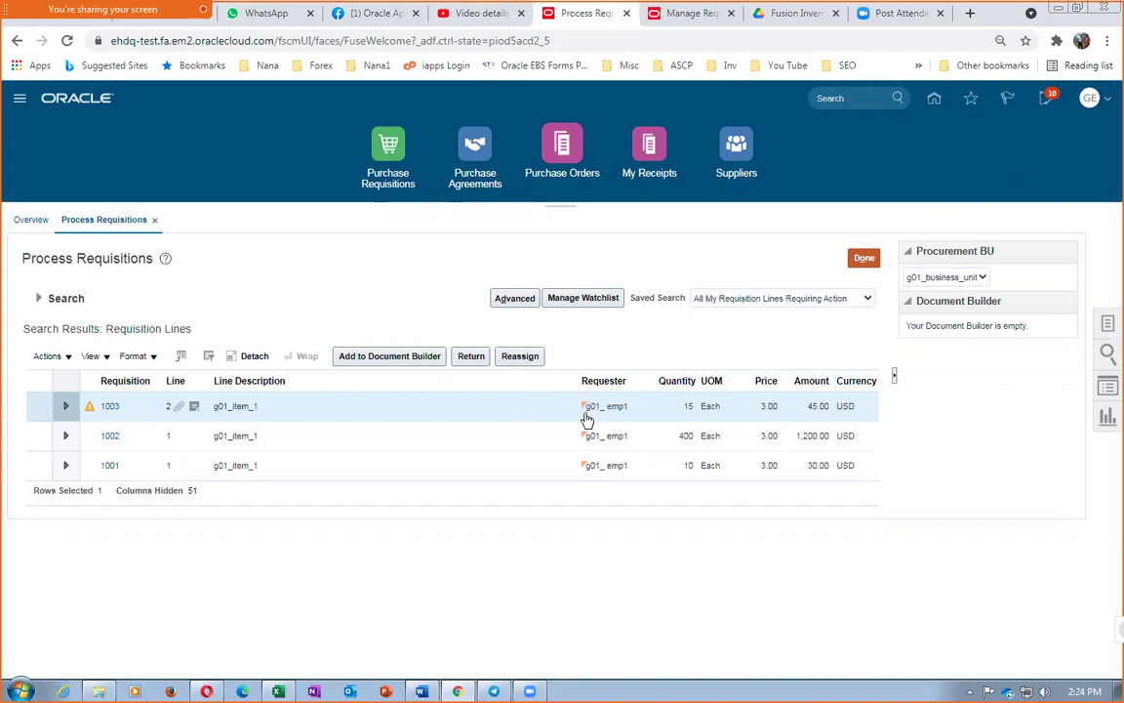
Add requisition 1003's line to the Document Builder as a New Order with no source agreement
{"action": "left_click", "coordinate": [381, 357]}
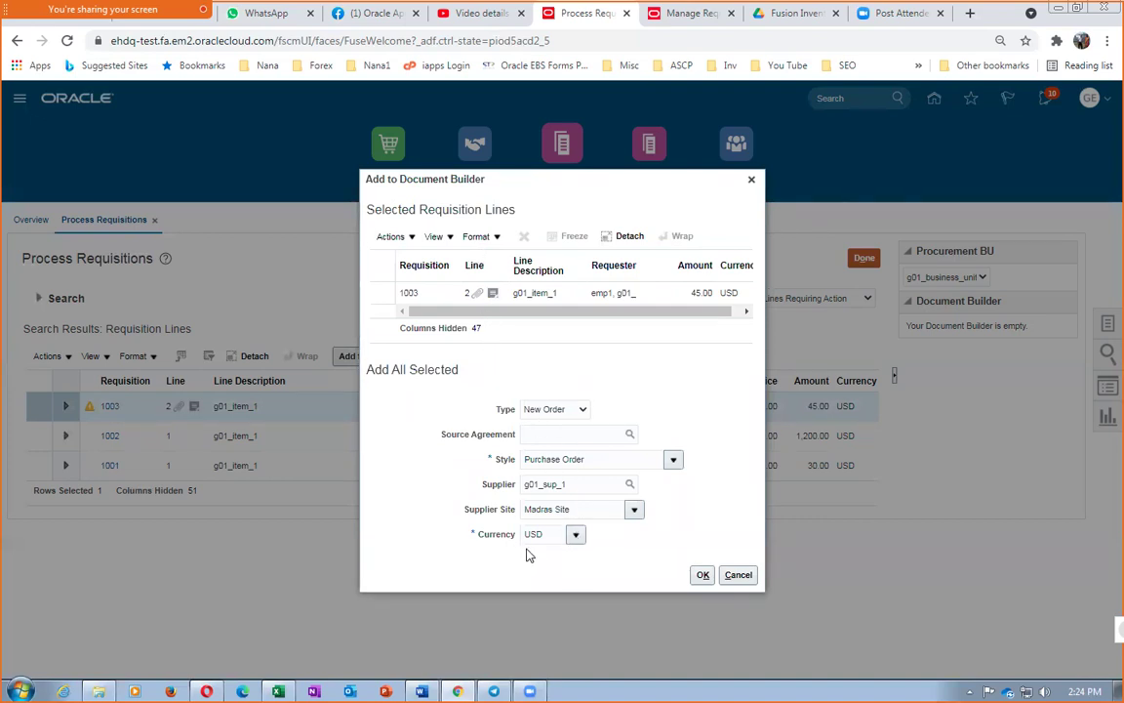
{"action": "left_click", "coordinate": [537, 435]}
{"action": "type", "text": "300"}
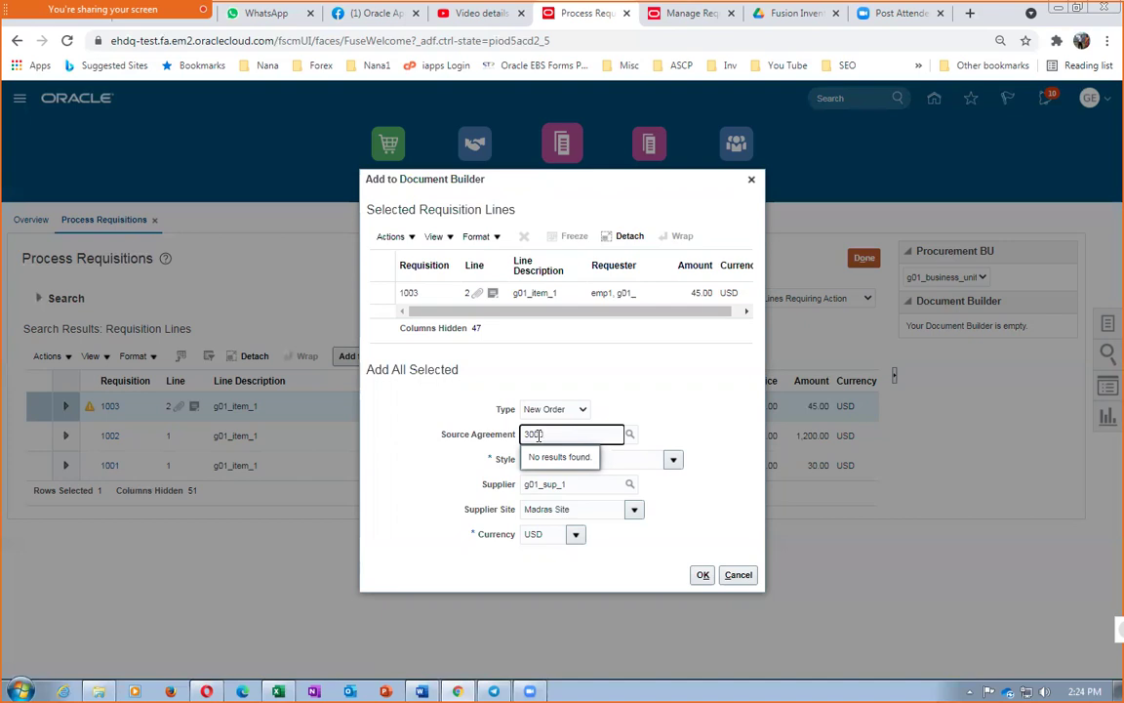
{"action": "key", "text": "BackSpace"}
{"action": "key", "text": "BackSpace"}
{"action": "key", "text": "BackSpace"}
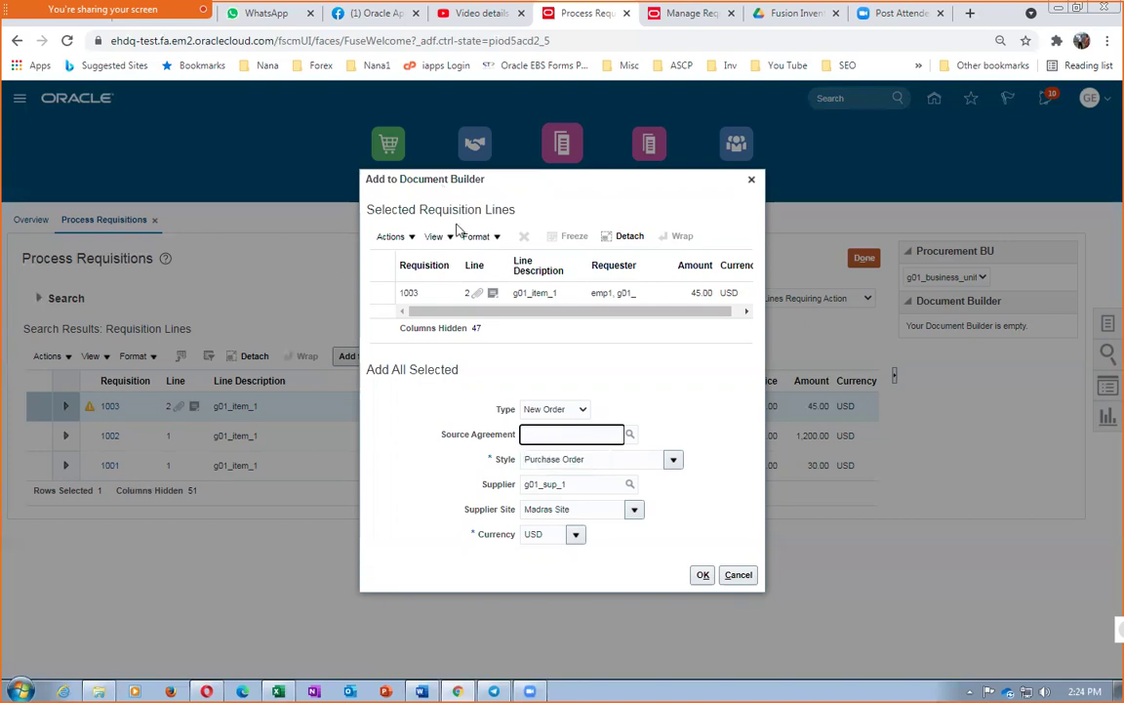
{"action": "left_click", "coordinate": [705, 578]}
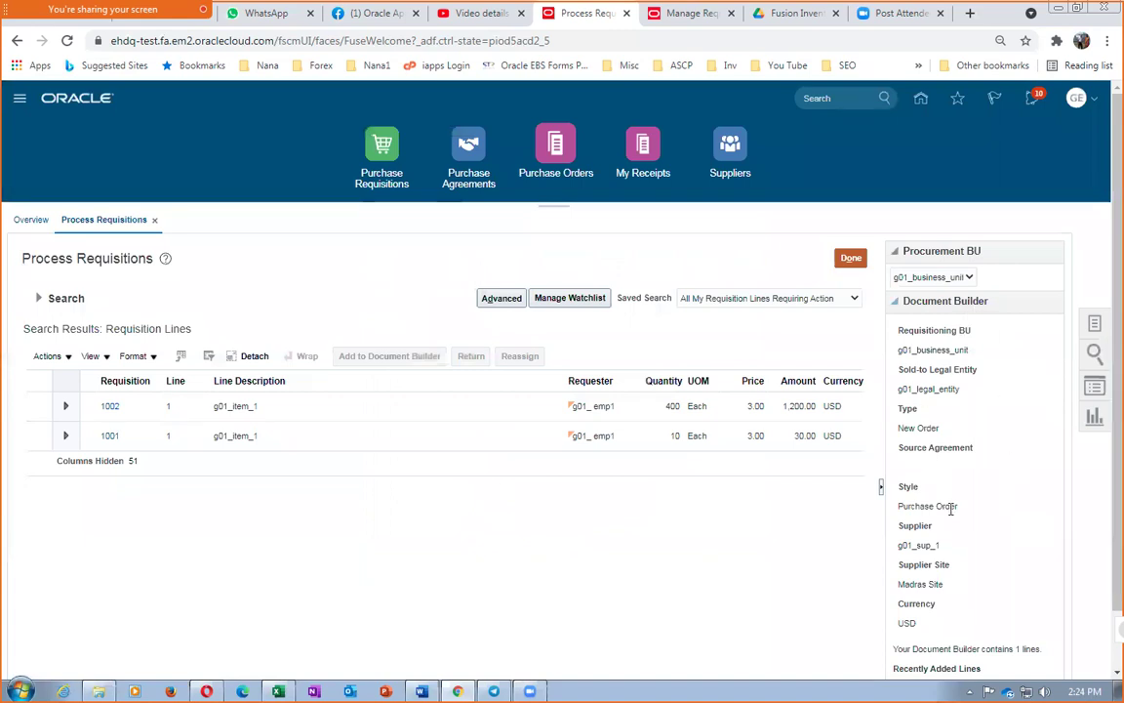
Create purchase order 2001 from requisition 1003's Document Builder line
{"action": "scroll", "coordinate": [952, 507], "scroll_direction": "down", "scroll_amount": 1}
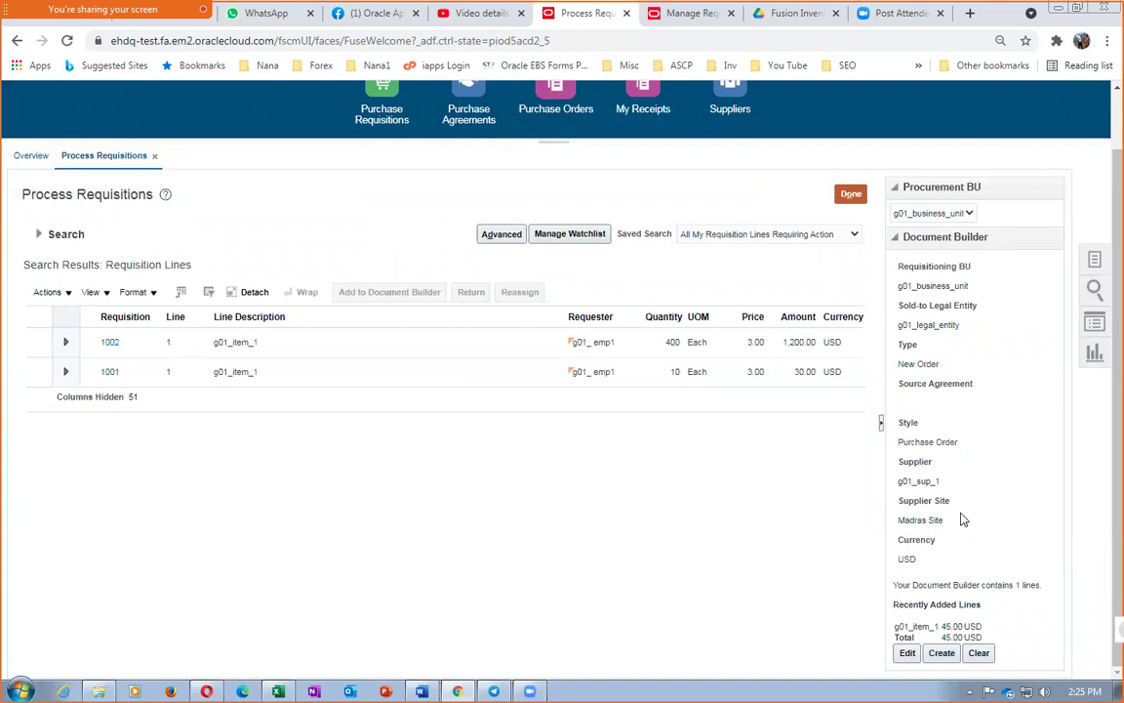
{"action": "left_click", "coordinate": [939, 653]}
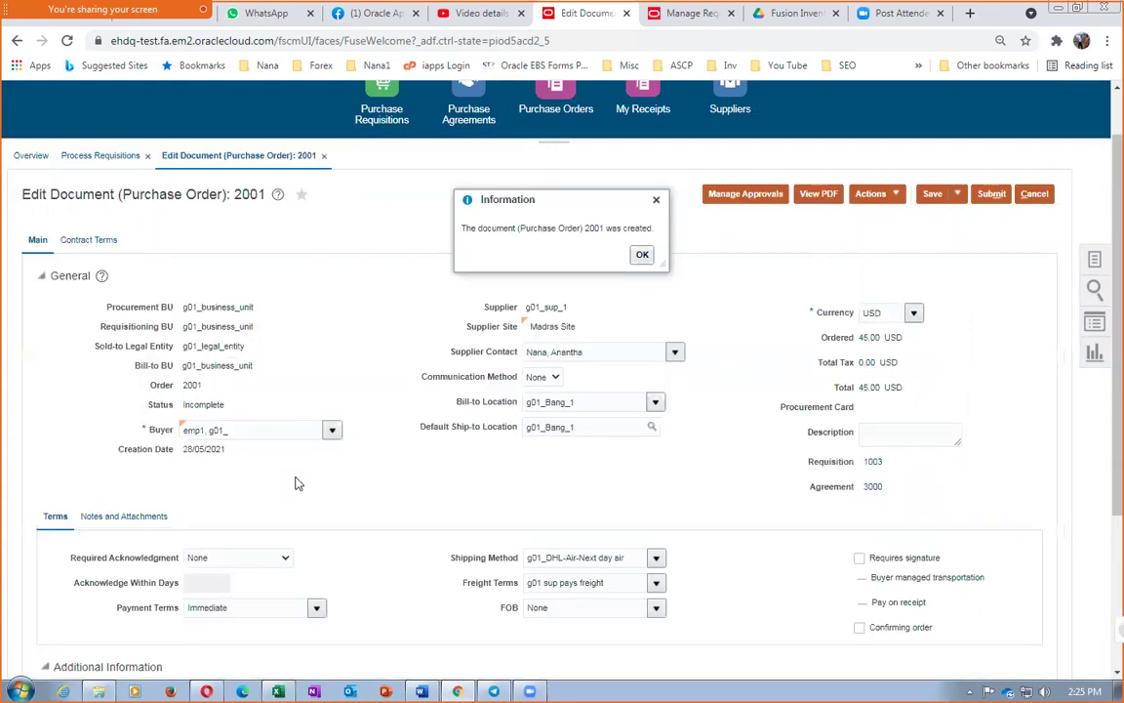
Review line 1's attachments and supplier note on purchase order 2001, then show its schedules
{"action": "left_click", "coordinate": [643, 256]}
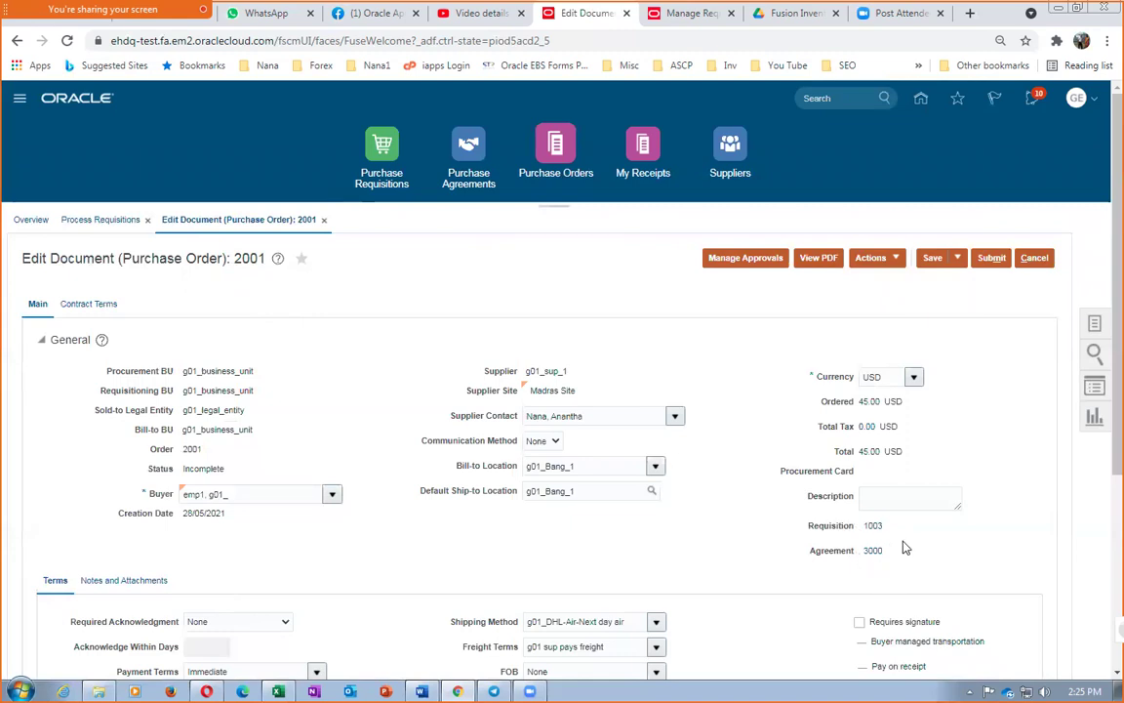
{"action": "scroll", "coordinate": [1102, 452], "scroll_direction": "down", "scroll_amount": 5}
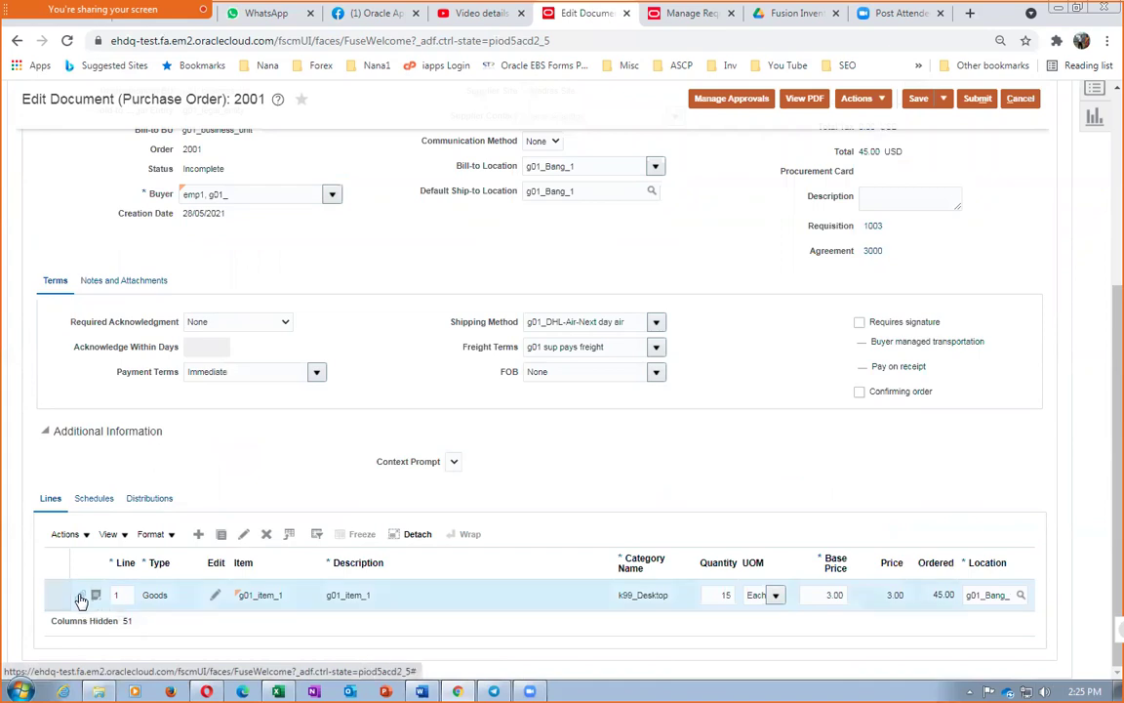
{"action": "left_click", "coordinate": [81, 599]}
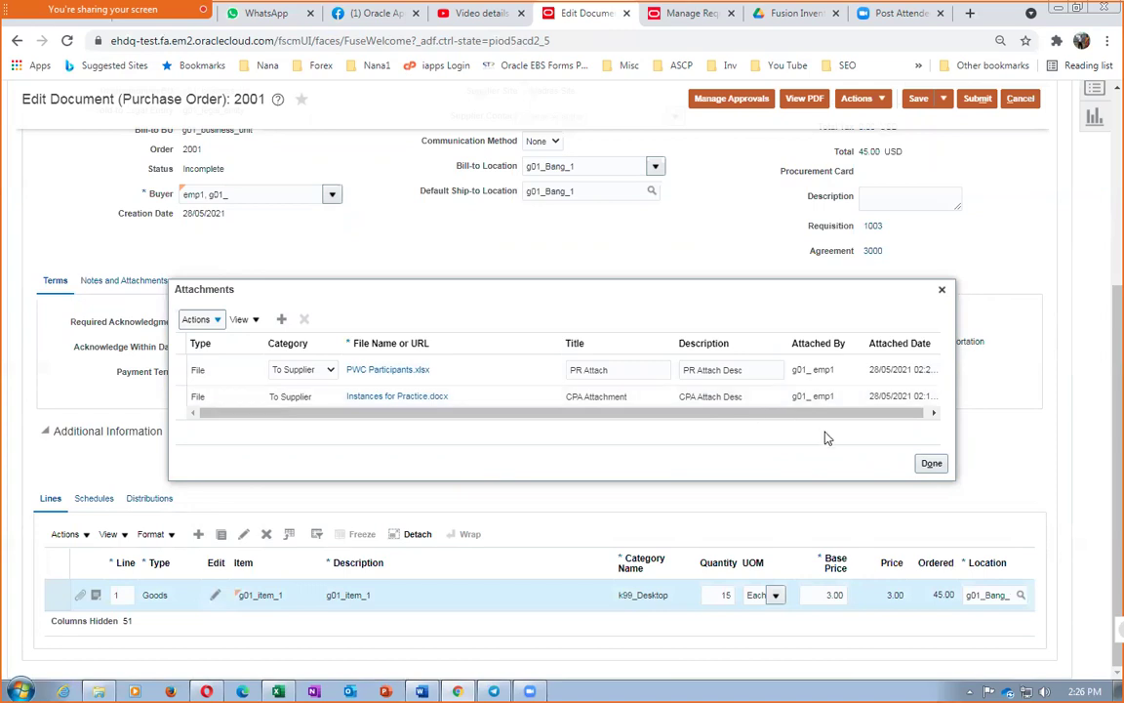
{"action": "left_click", "coordinate": [931, 462]}
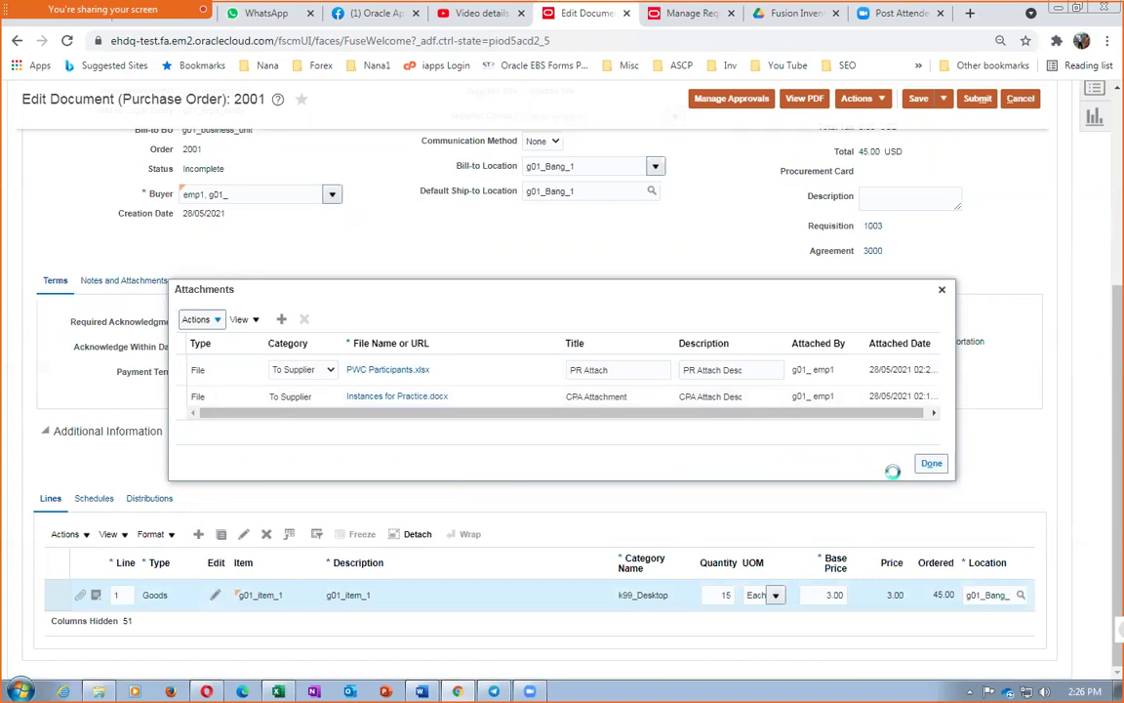
{"action": "left_click", "coordinate": [96, 595]}
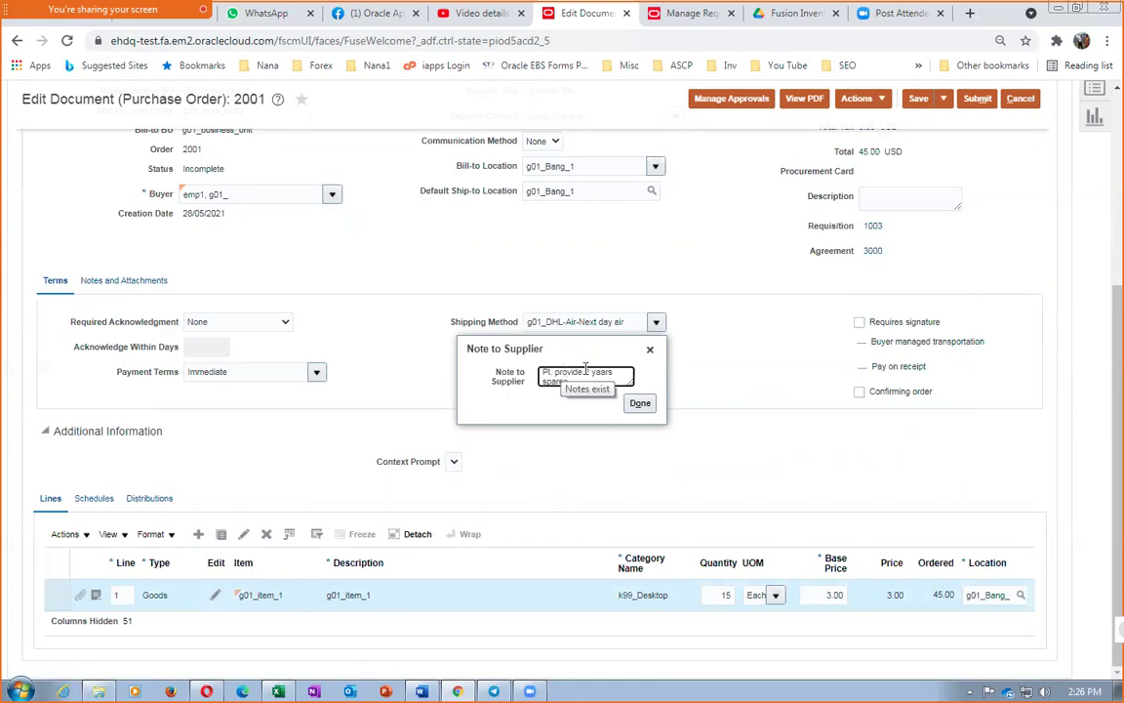
{"action": "left_click", "coordinate": [641, 404]}
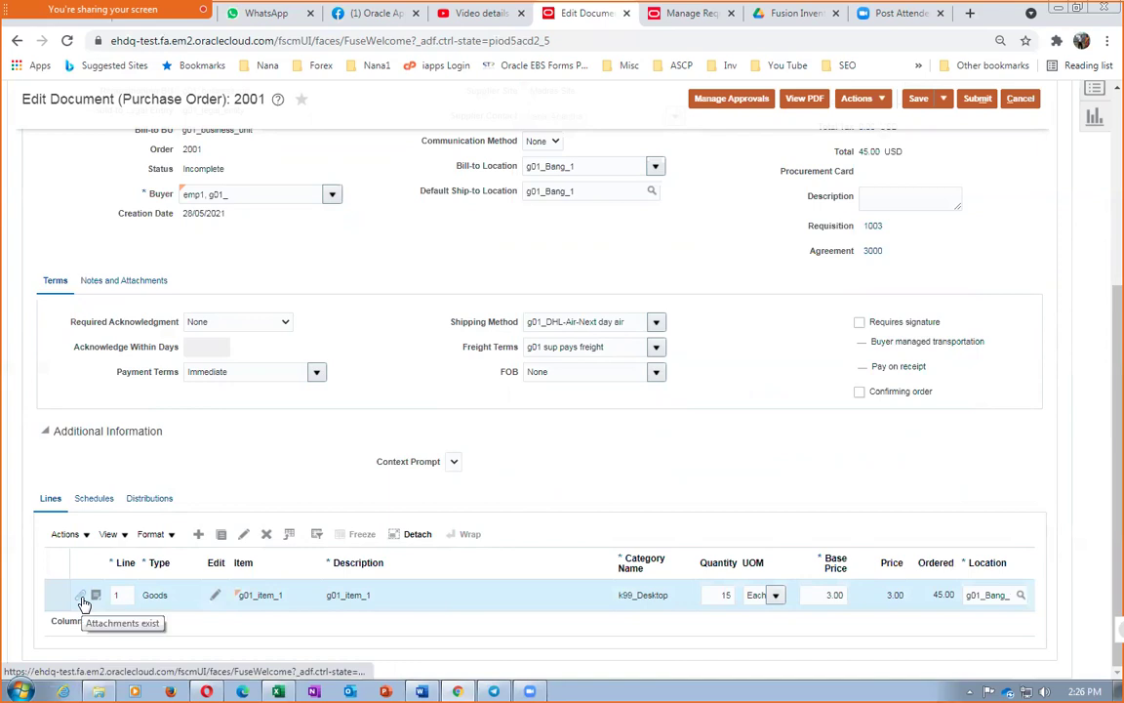
{"action": "left_click", "coordinate": [94, 503]}
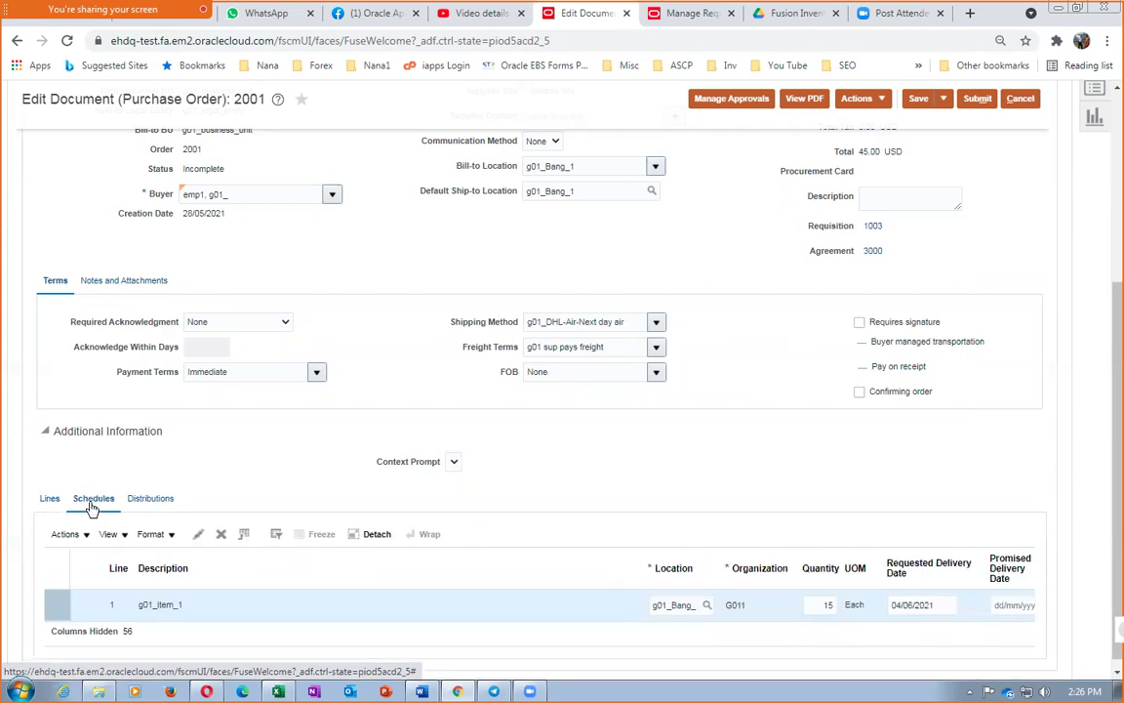
Inspect schedule 1's details and cancel without changes
{"action": "left_click", "coordinate": [54, 607]}
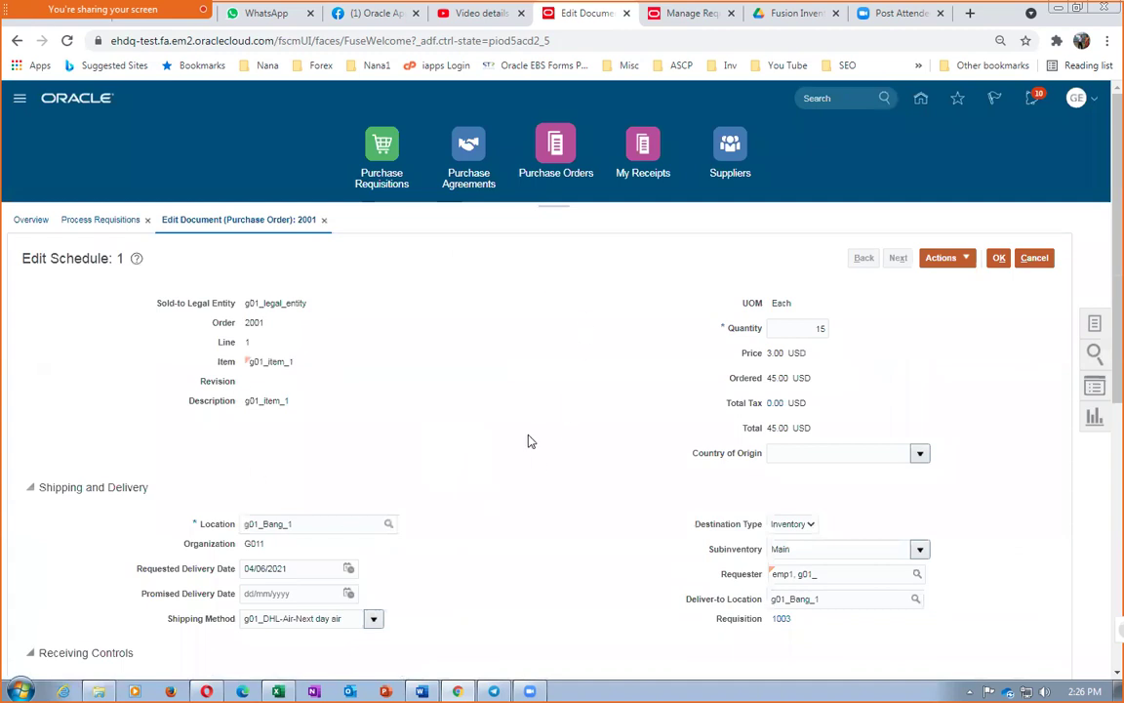
{"action": "scroll", "coordinate": [526, 442], "scroll_direction": "down", "scroll_amount": 3}
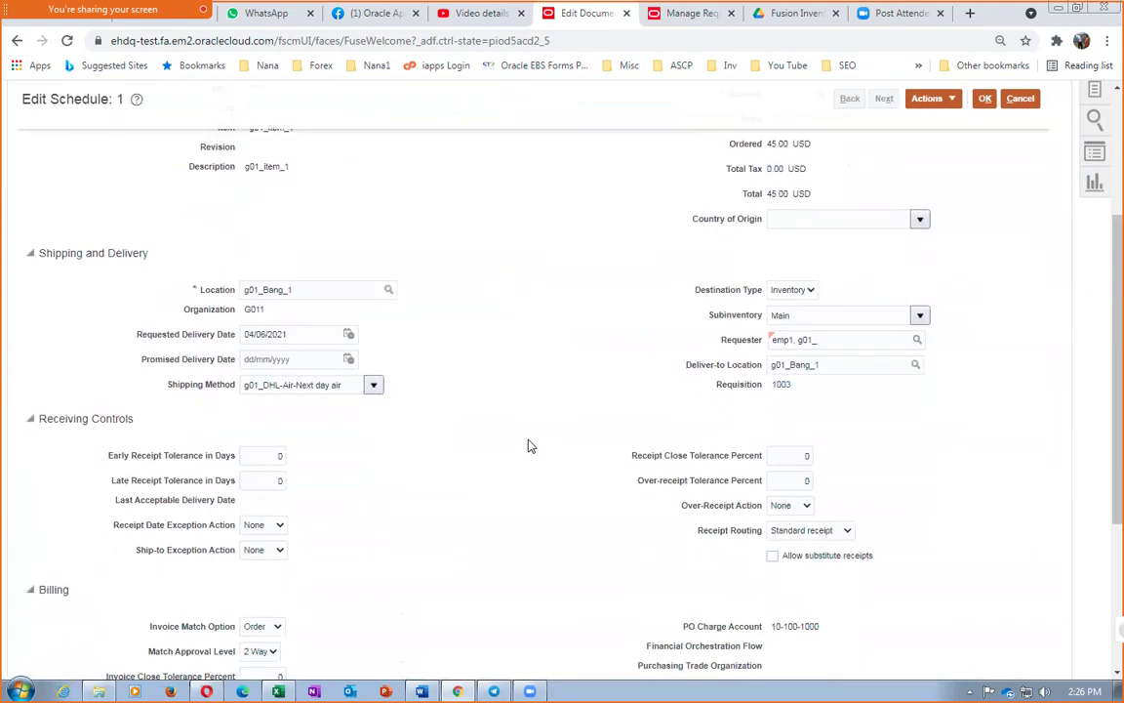
{"action": "scroll", "coordinate": [530, 446], "scroll_direction": "down", "scroll_amount": 2}
{"action": "scroll", "coordinate": [530, 447], "scroll_direction": "down", "scroll_amount": 2}
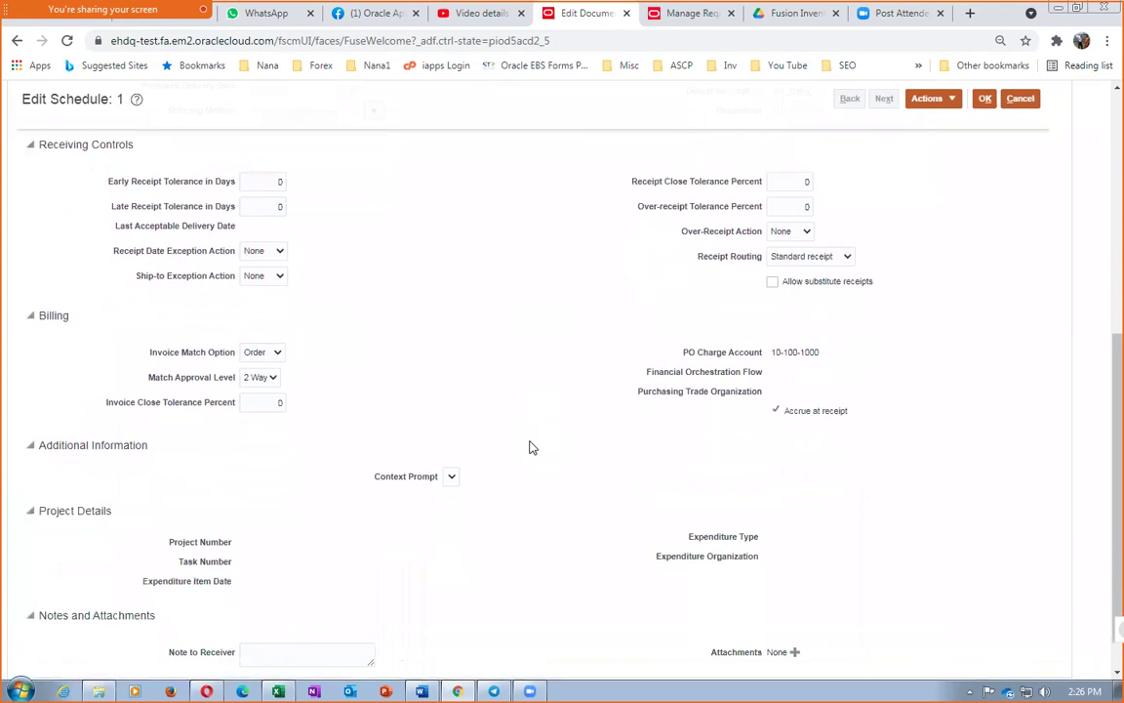
{"action": "scroll", "coordinate": [504, 366], "scroll_direction": "up", "scroll_amount": 4}
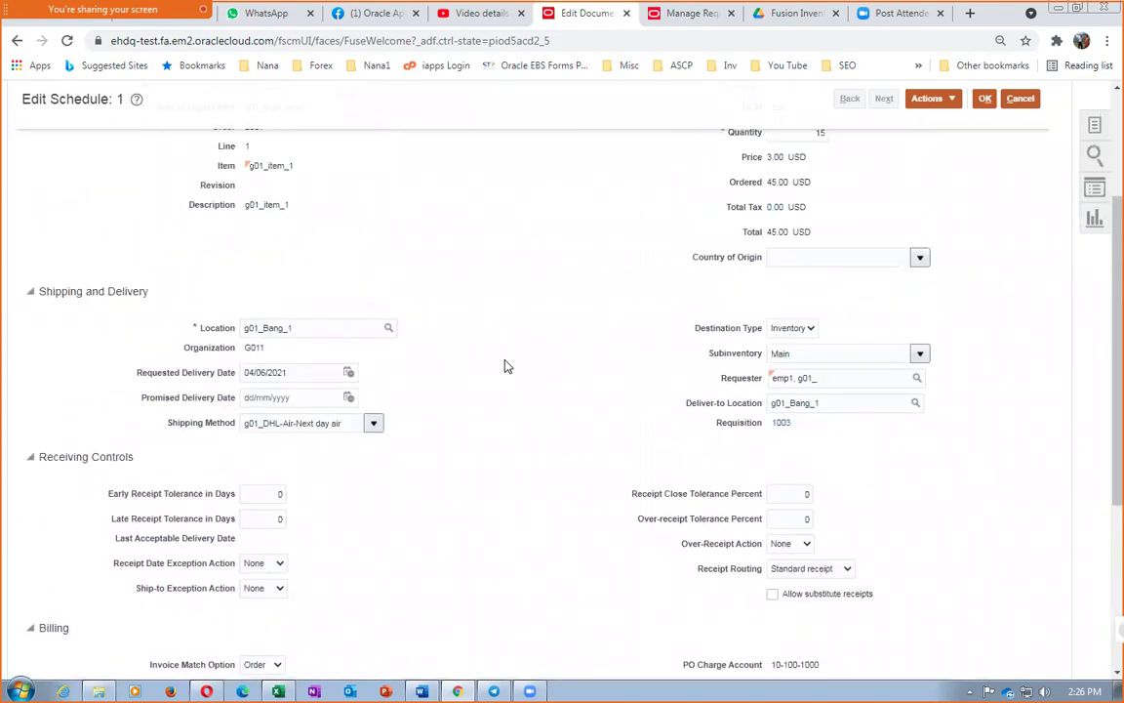
{"action": "scroll", "coordinate": [890, 324], "scroll_direction": "up", "scroll_amount": 3}
{"action": "left_click", "coordinate": [1035, 258]}
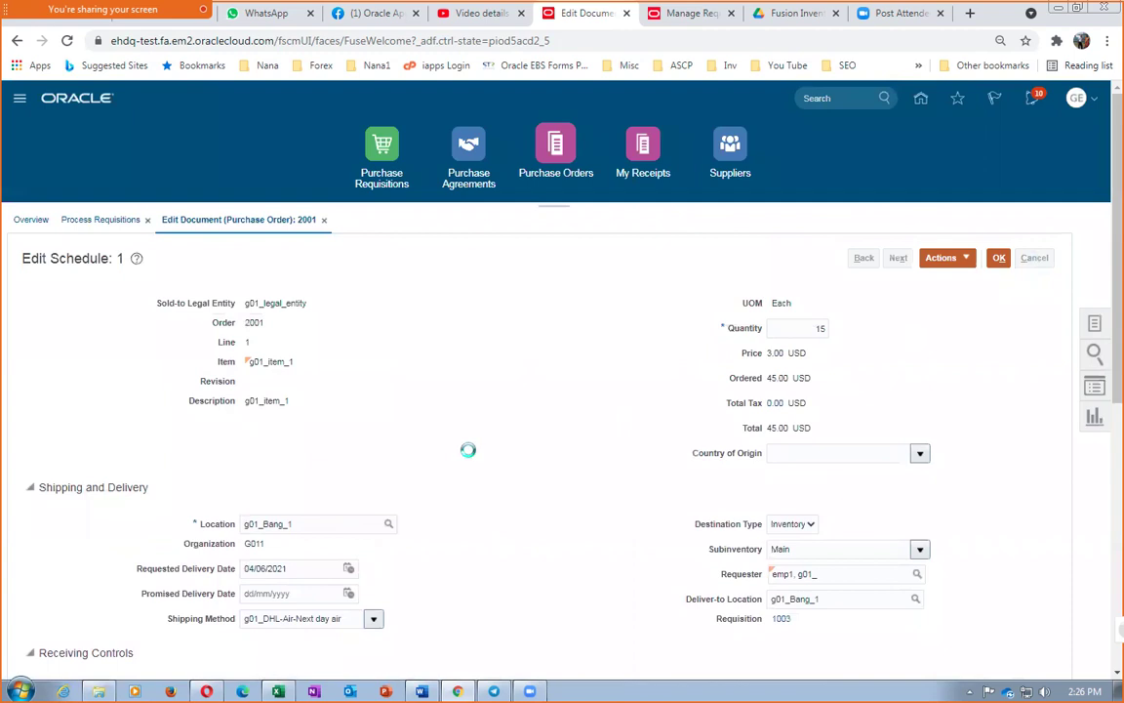
Show the order's distributions and the header notes and attachments
{"action": "scroll", "coordinate": [378, 515], "scroll_direction": "down", "scroll_amount": 4}
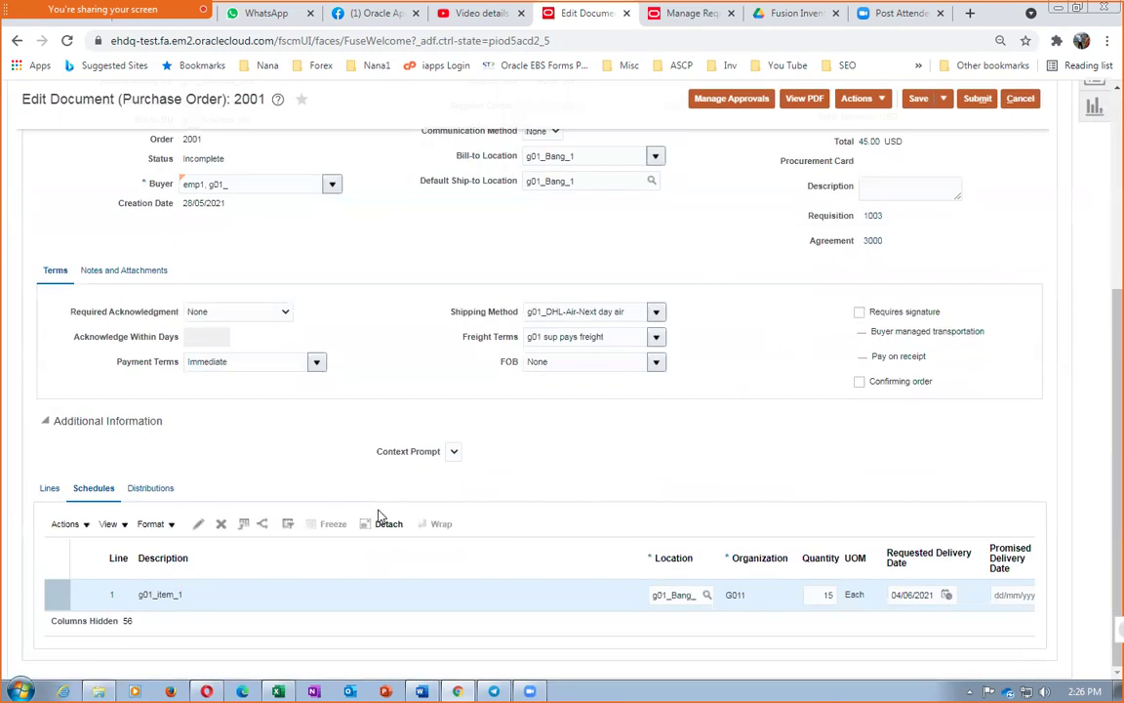
{"action": "left_click", "coordinate": [152, 490]}
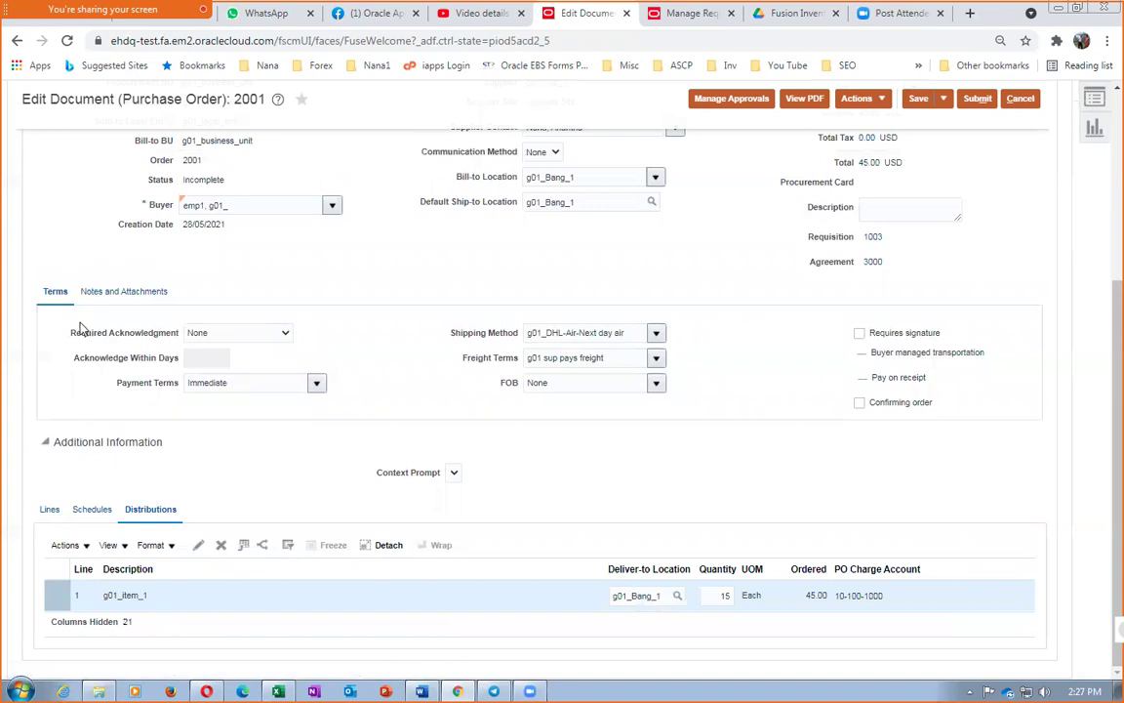
{"action": "left_click", "coordinate": [113, 292]}
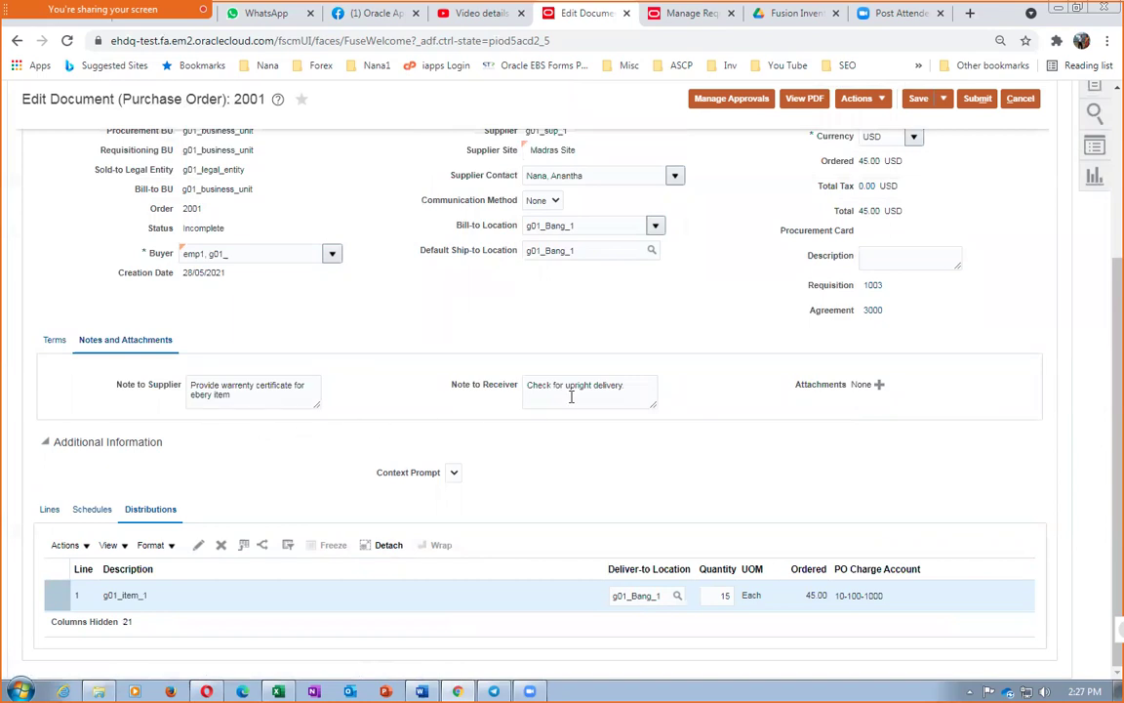
{"action": "scroll", "coordinate": [575, 430], "scroll_direction": "up", "scroll_amount": 3}
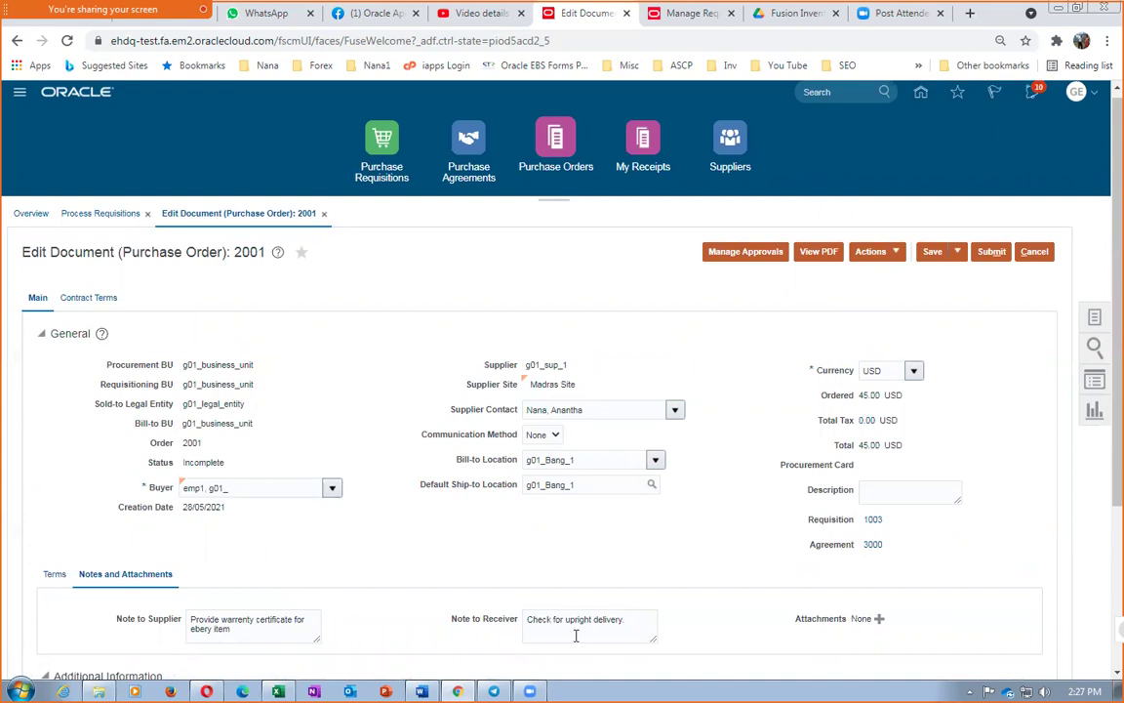
{"action": "scroll", "coordinate": [342, 530], "scroll_direction": "down", "scroll_amount": 3}
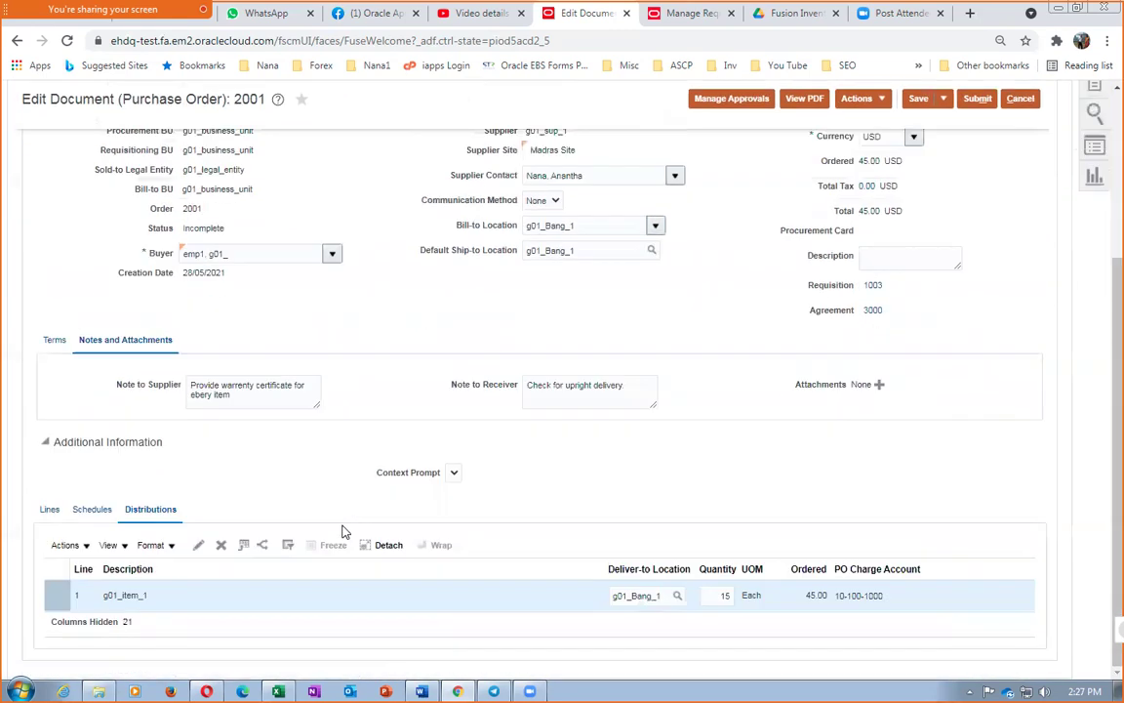
Return to the order lines and save purchase order 2001
{"action": "left_click", "coordinate": [51, 509]}
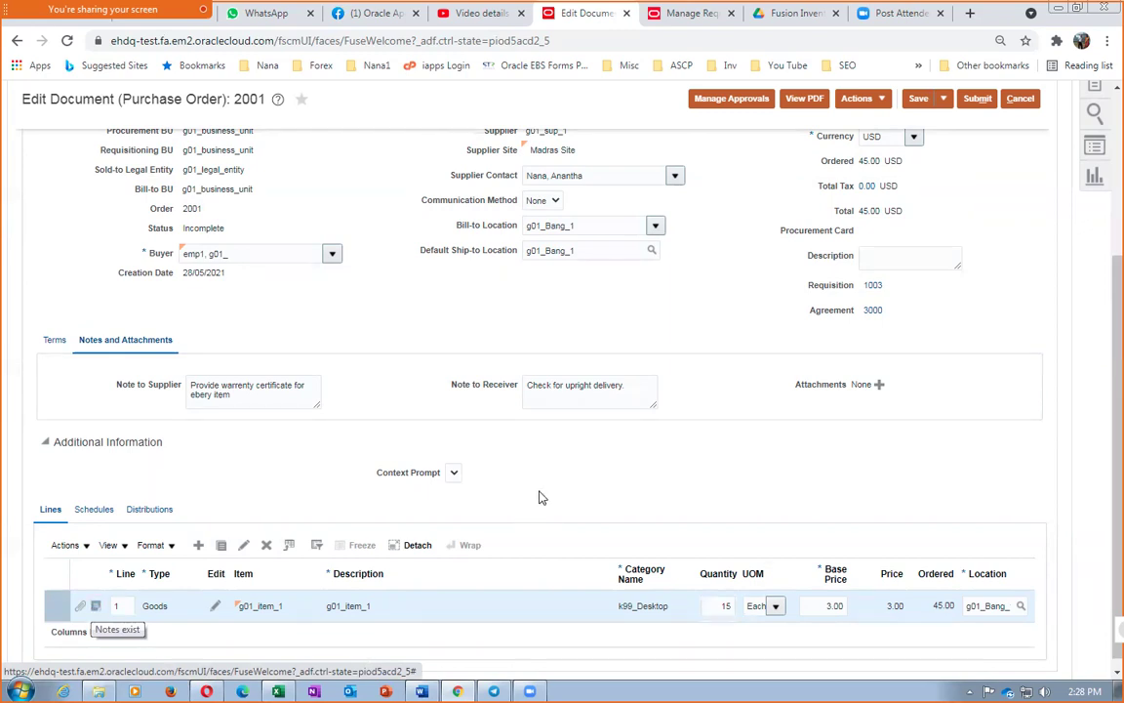
{"action": "scroll", "coordinate": [544, 502], "scroll_direction": "up", "scroll_amount": 3}
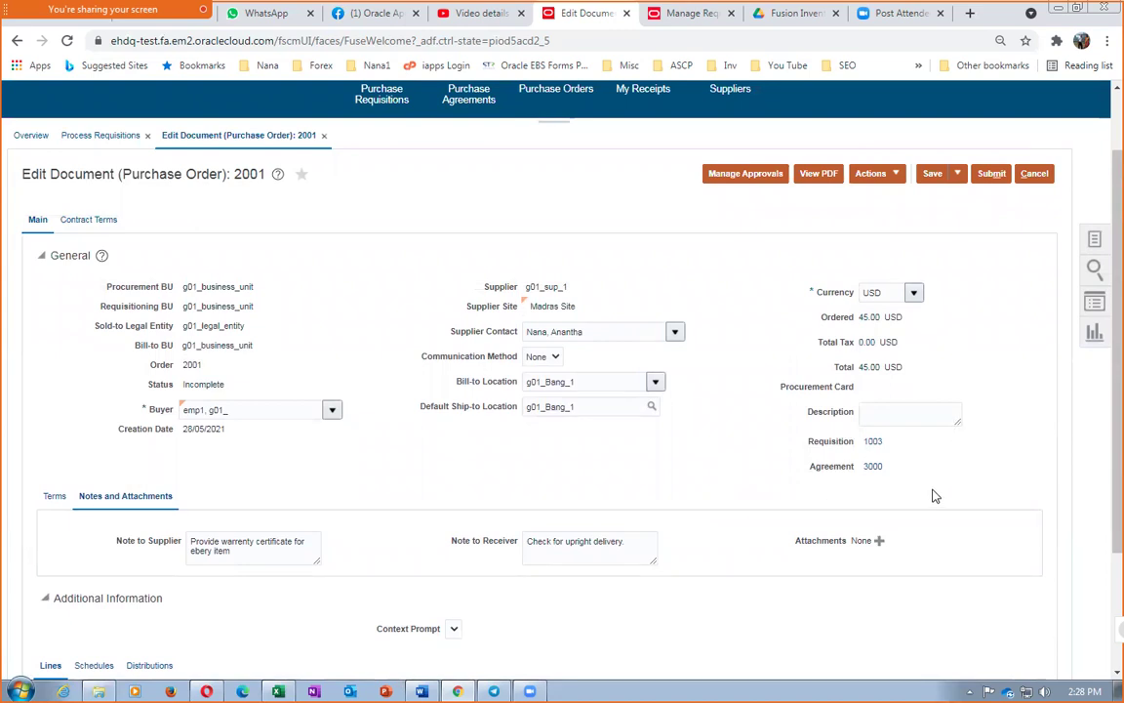
{"action": "left_click", "coordinate": [932, 173]}
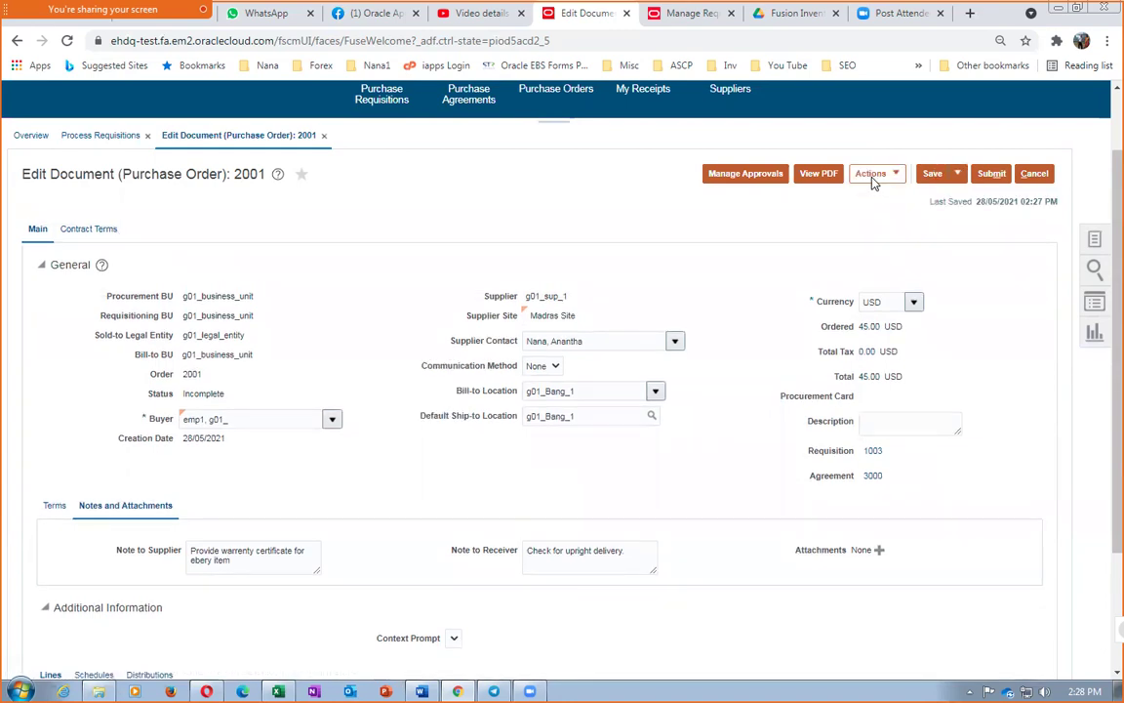
Validate the order and dismiss the error about agreement 3000's 50 USD minimum release
{"action": "left_click", "coordinate": [871, 176]}
{"action": "left_click", "coordinate": [885, 196]}
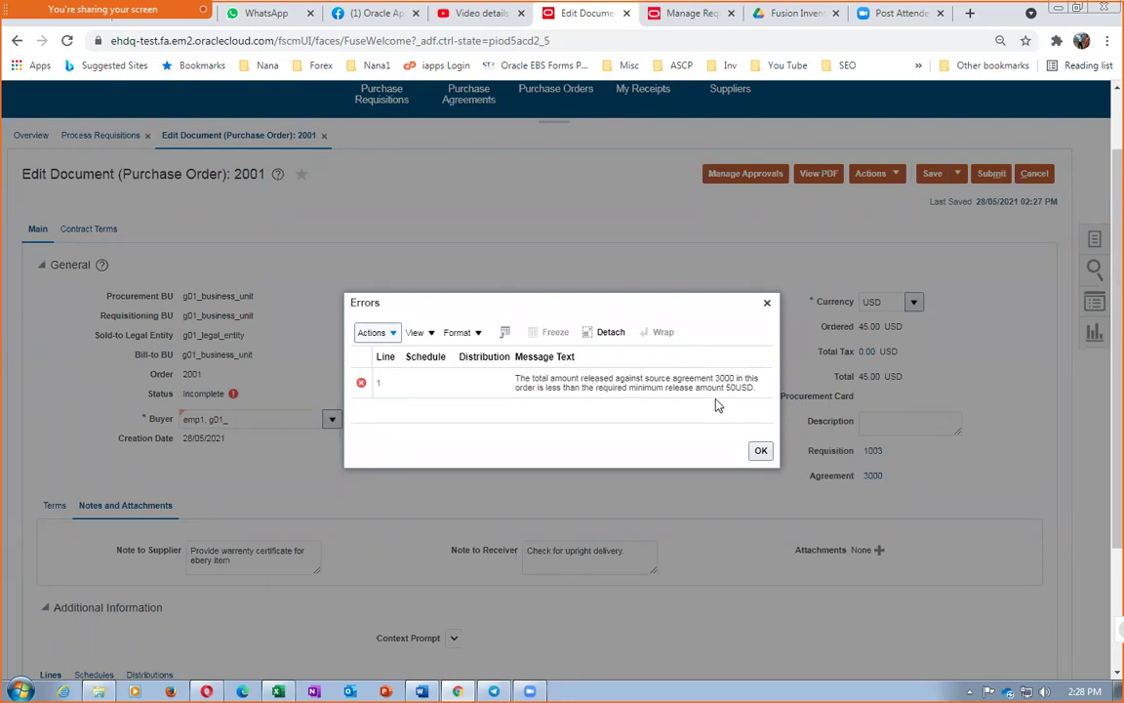
{"action": "left_click", "coordinate": [759, 455]}
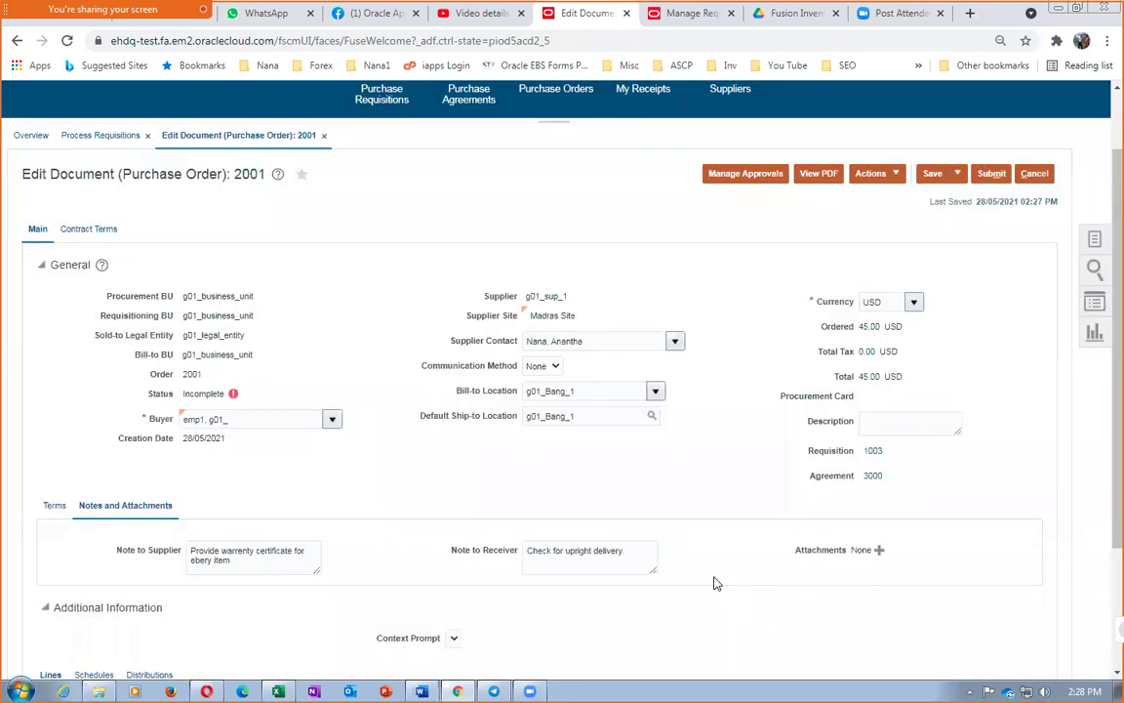
{"action": "scroll", "coordinate": [713, 582], "scroll_direction": "down", "scroll_amount": 2}
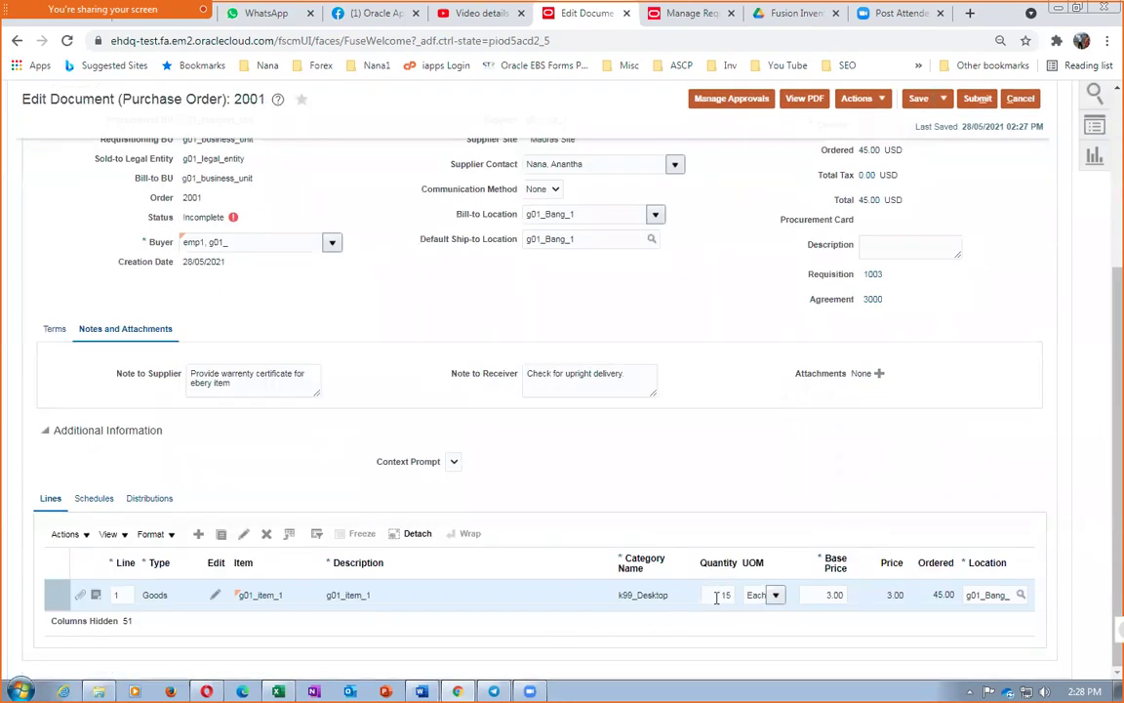
Change line 1's quantity to 17
{"action": "double_click", "coordinate": [717, 596]}
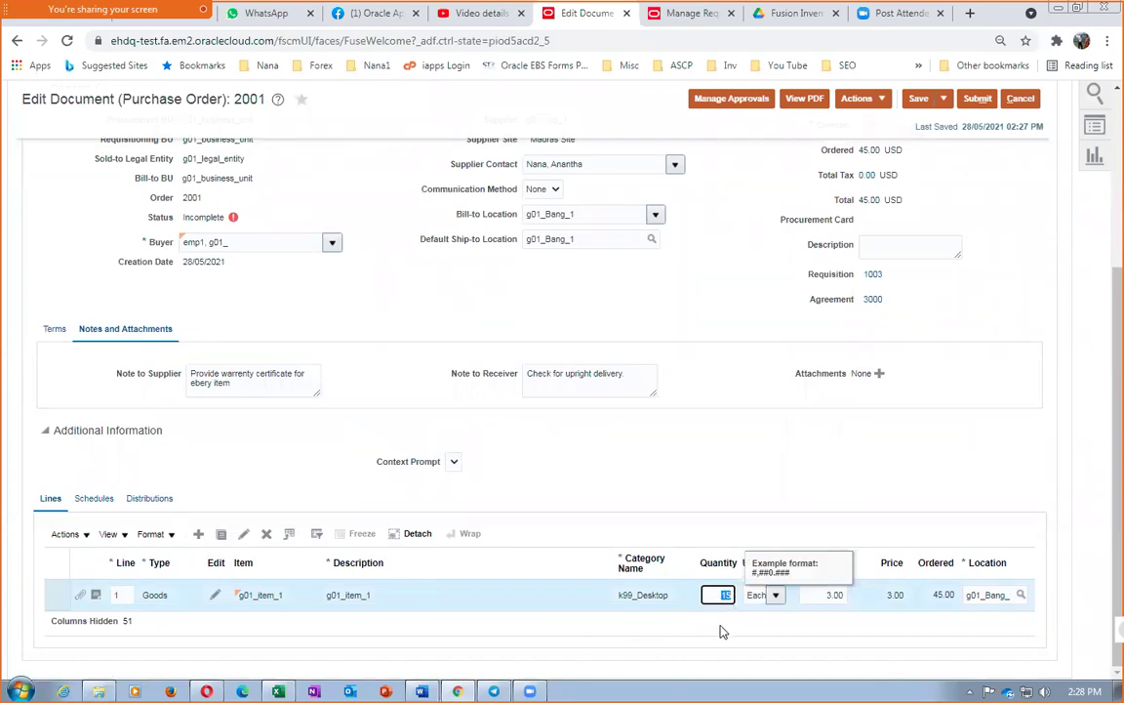
{"action": "type", "text": "17"}
{"action": "key", "text": "Tab"}
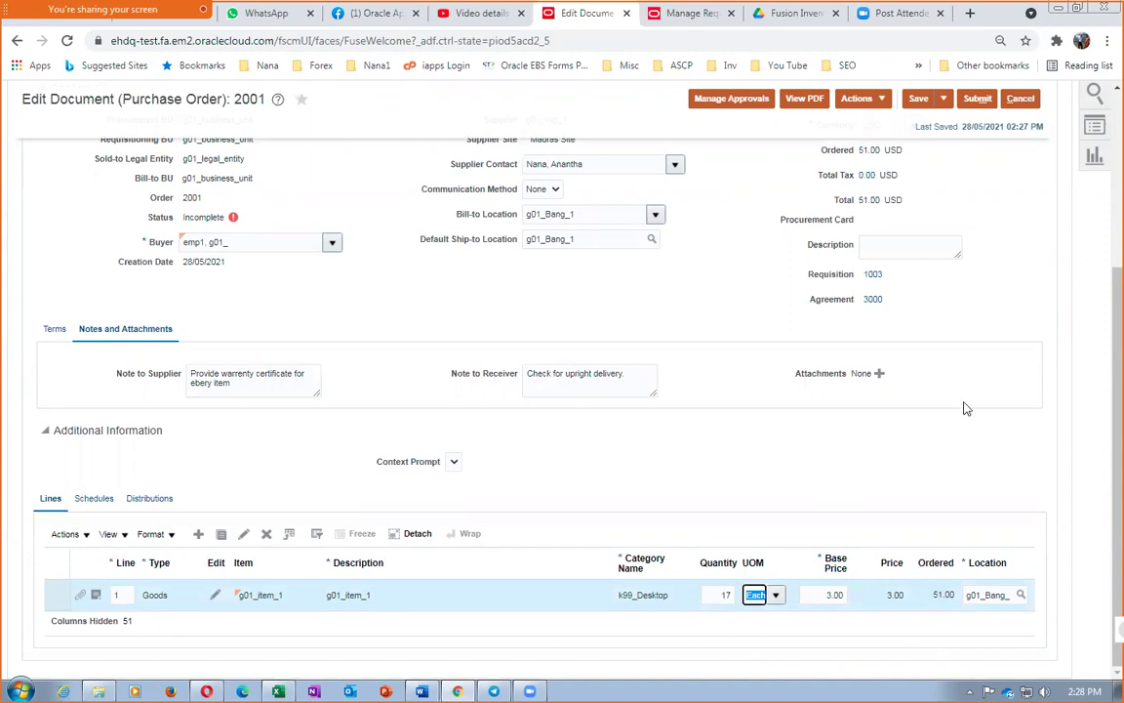
Save the order, now totalling 51.00 USD, and validate it with no errors
{"action": "scroll", "coordinate": [957, 369], "scroll_direction": "up", "scroll_amount": 5}
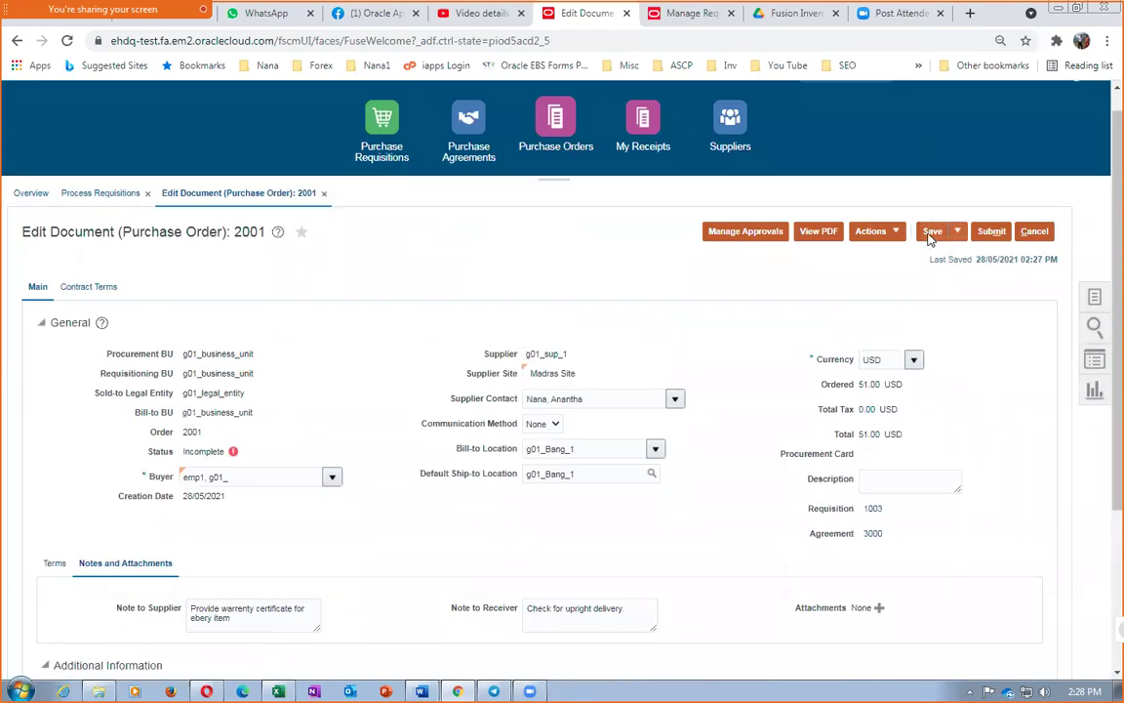
{"action": "left_click", "coordinate": [933, 233]}
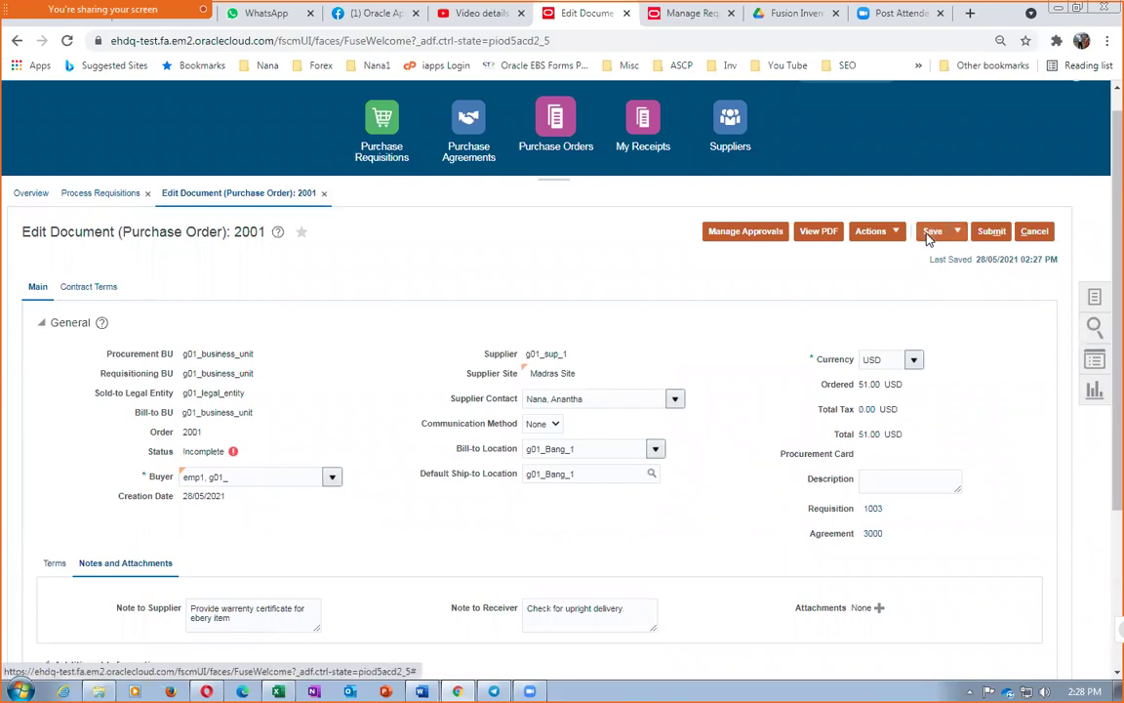
{"action": "left_click", "coordinate": [871, 232]}
{"action": "left_click", "coordinate": [874, 255]}
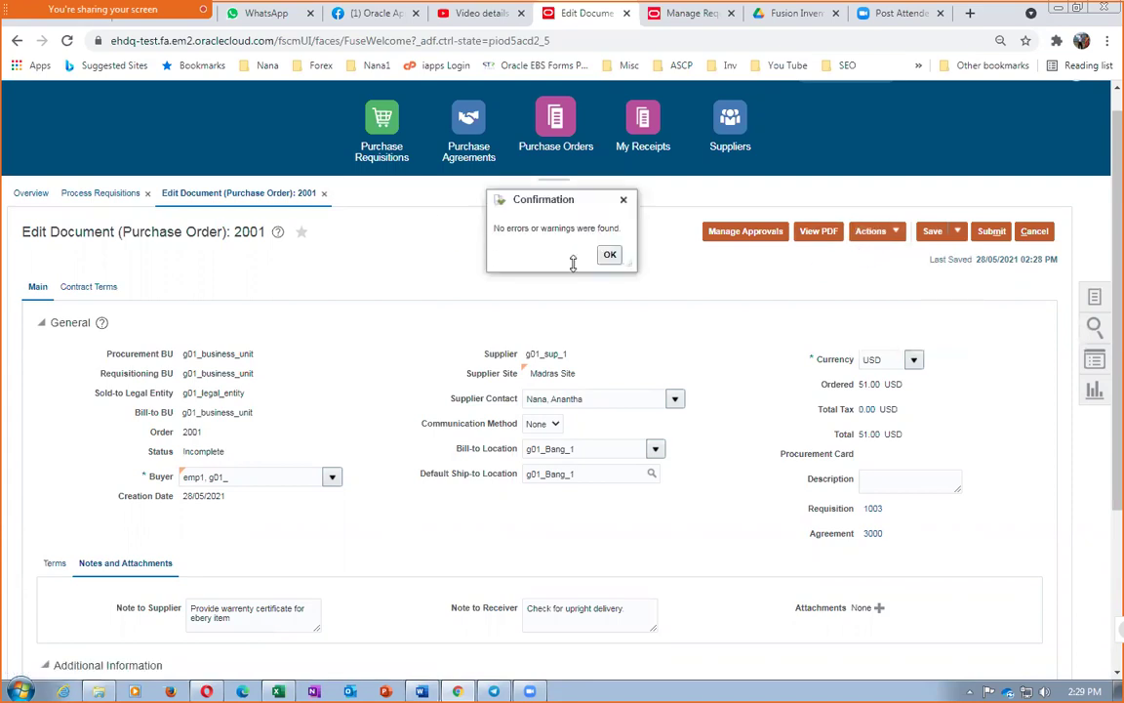
{"action": "left_click", "coordinate": [607, 255]}
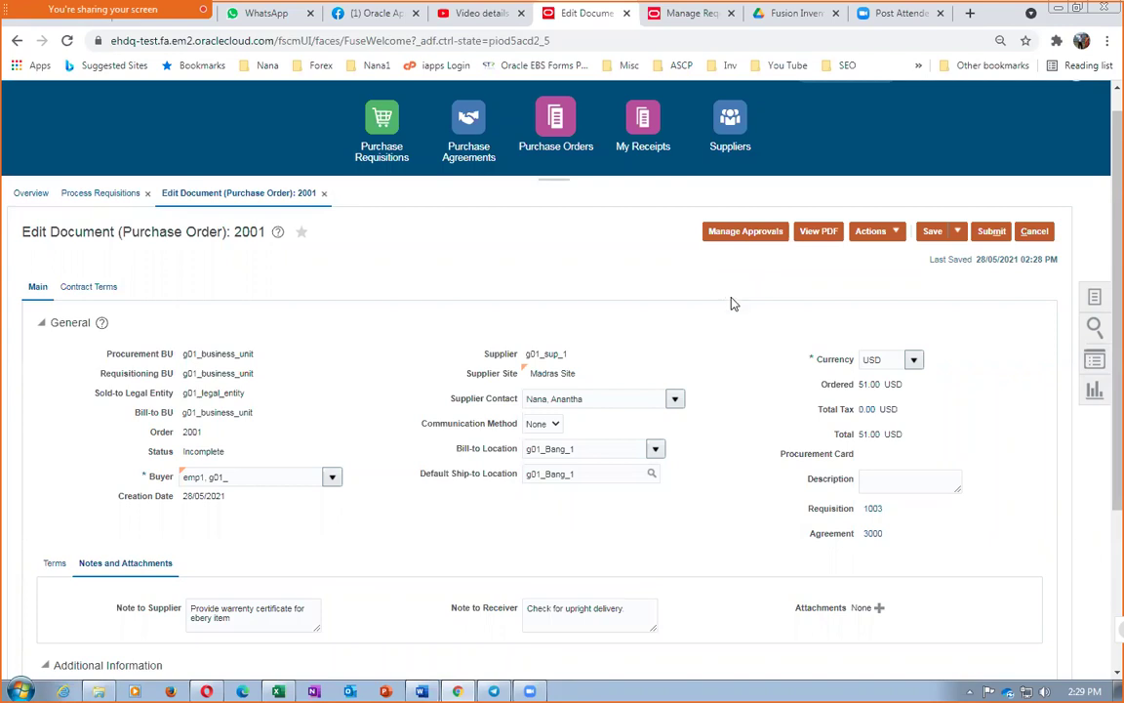
Go to Manage Approvals for purchase order 2001
{"action": "left_click", "coordinate": [876, 235]}
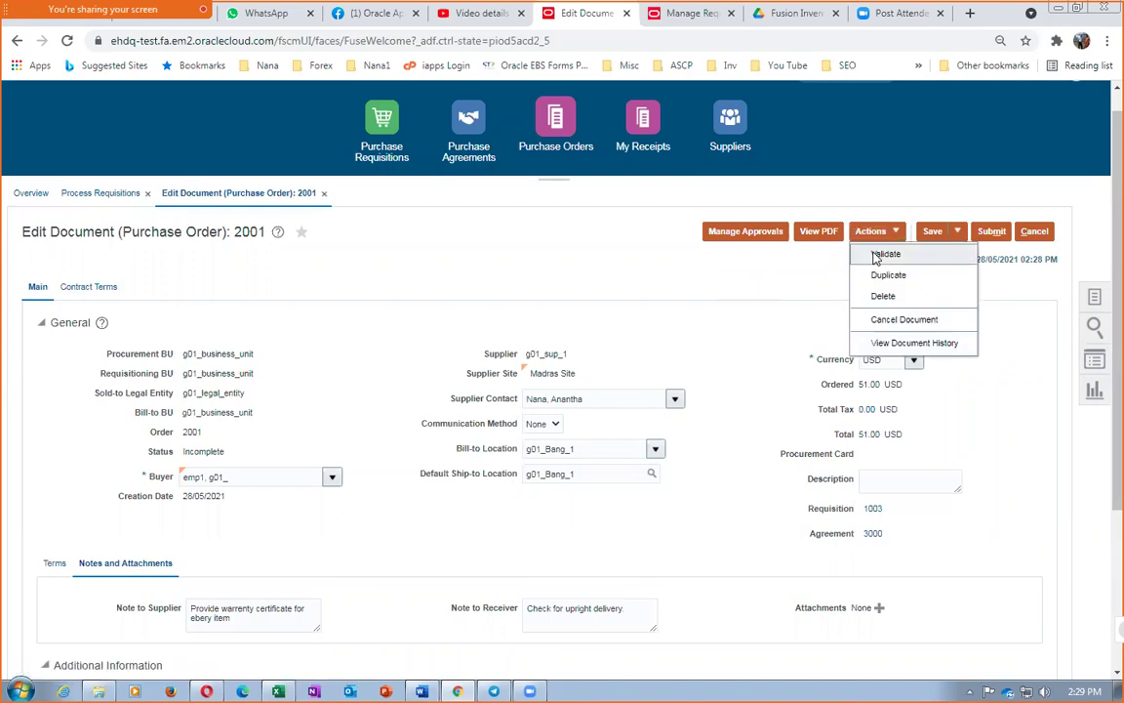
{"action": "left_click", "coordinate": [499, 252]}
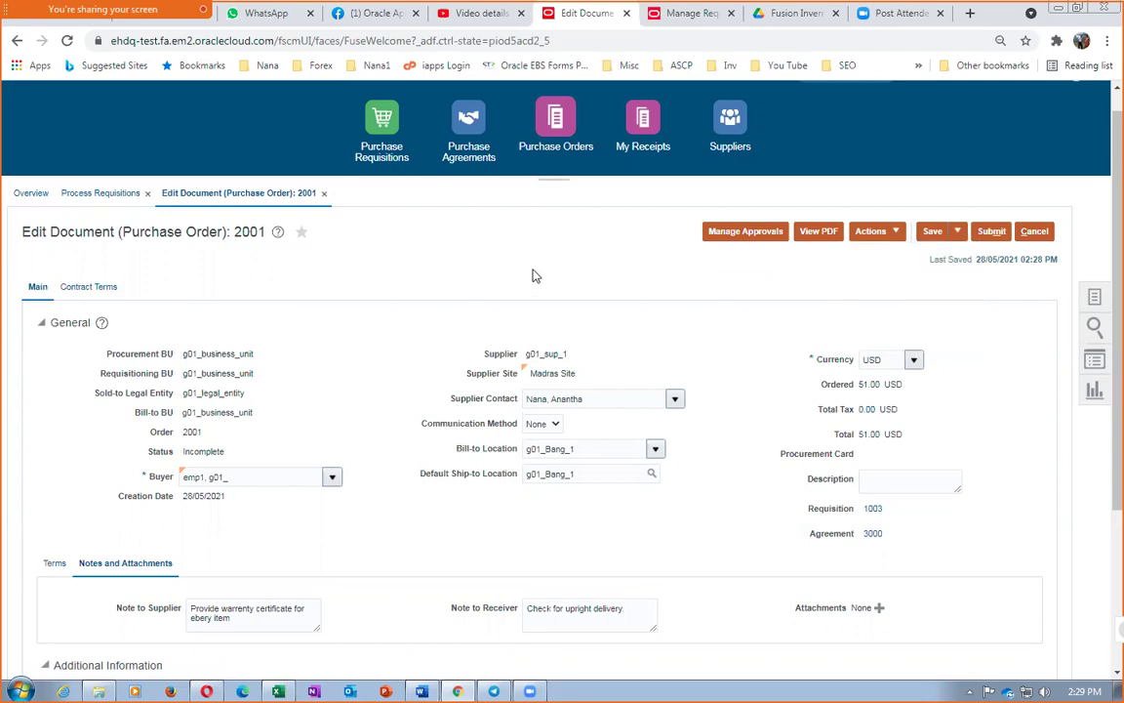
{"action": "left_click", "coordinate": [727, 235]}
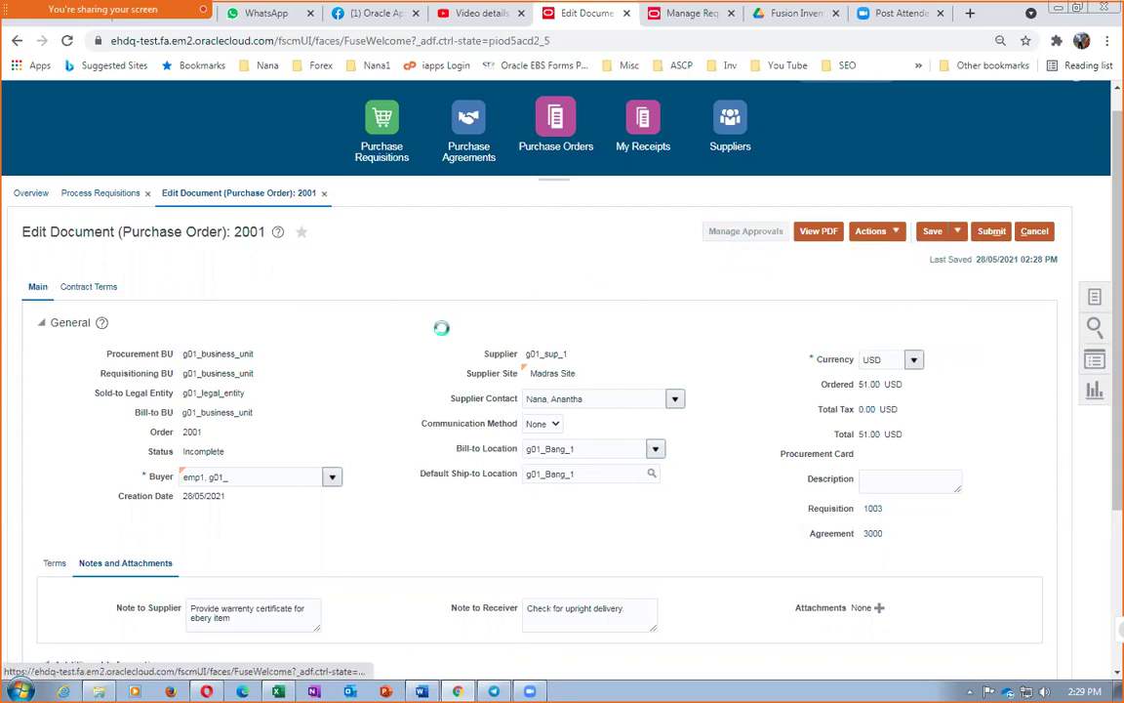
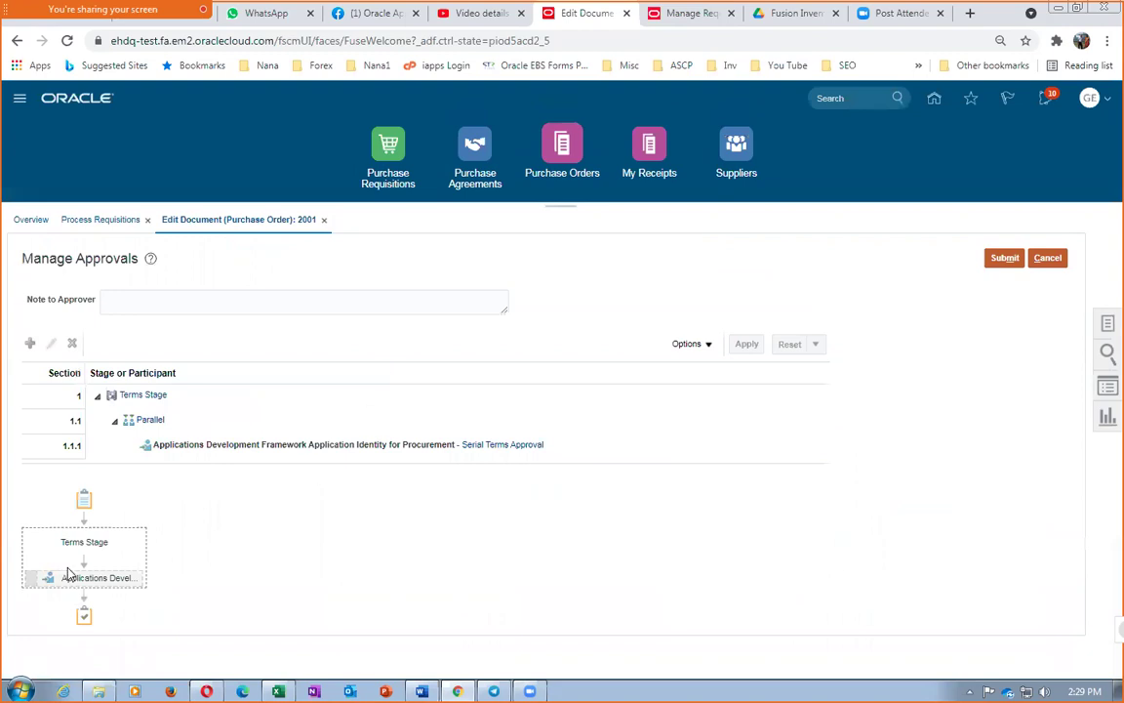
Submit purchase order 2001 for approval and dismiss the confirmation
{"action": "left_click", "coordinate": [1007, 259]}
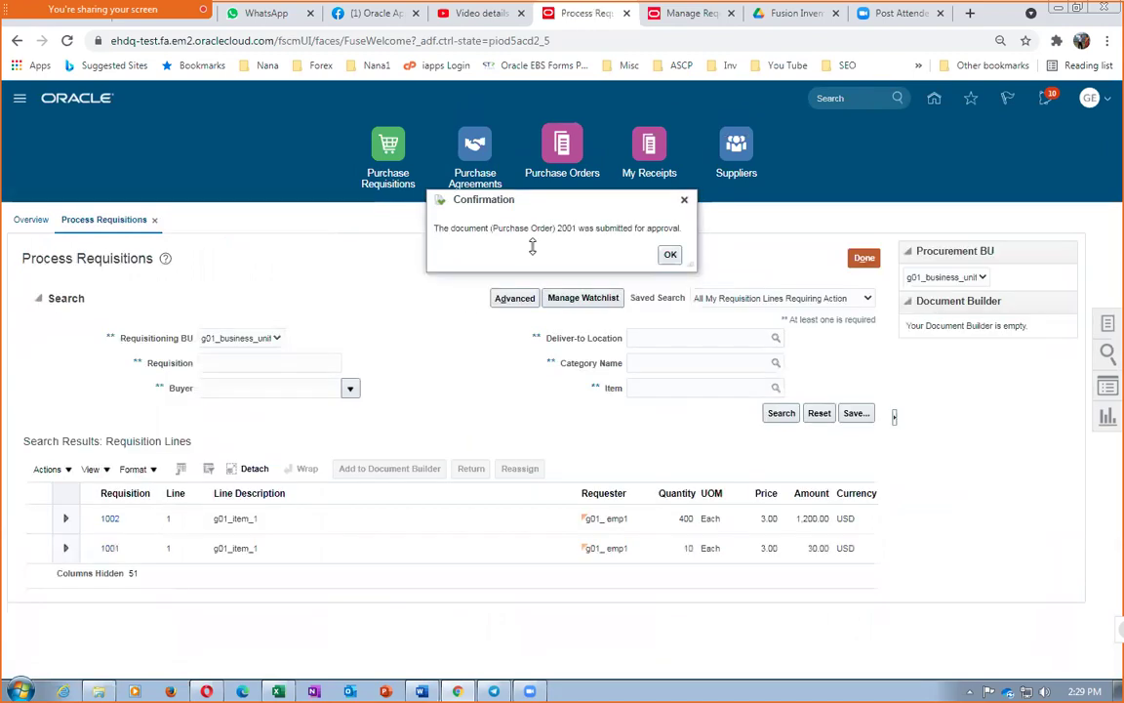
{"action": "left_click", "coordinate": [670, 255]}
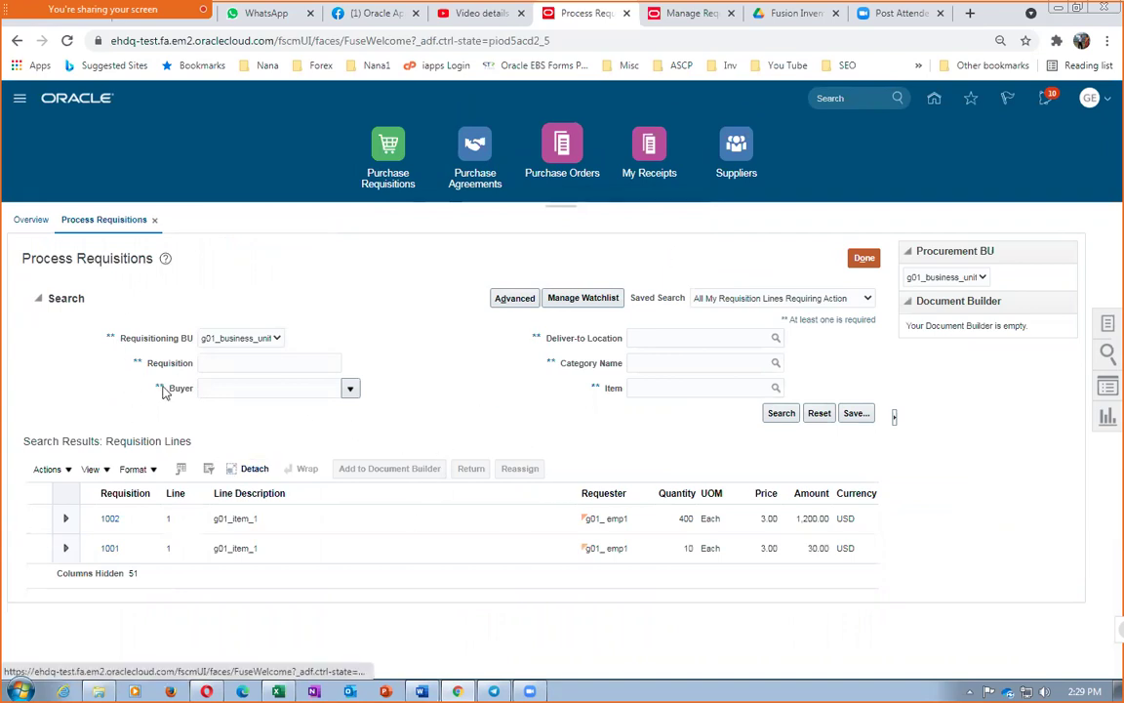
{"action": "left_click", "coordinate": [1106, 327]}
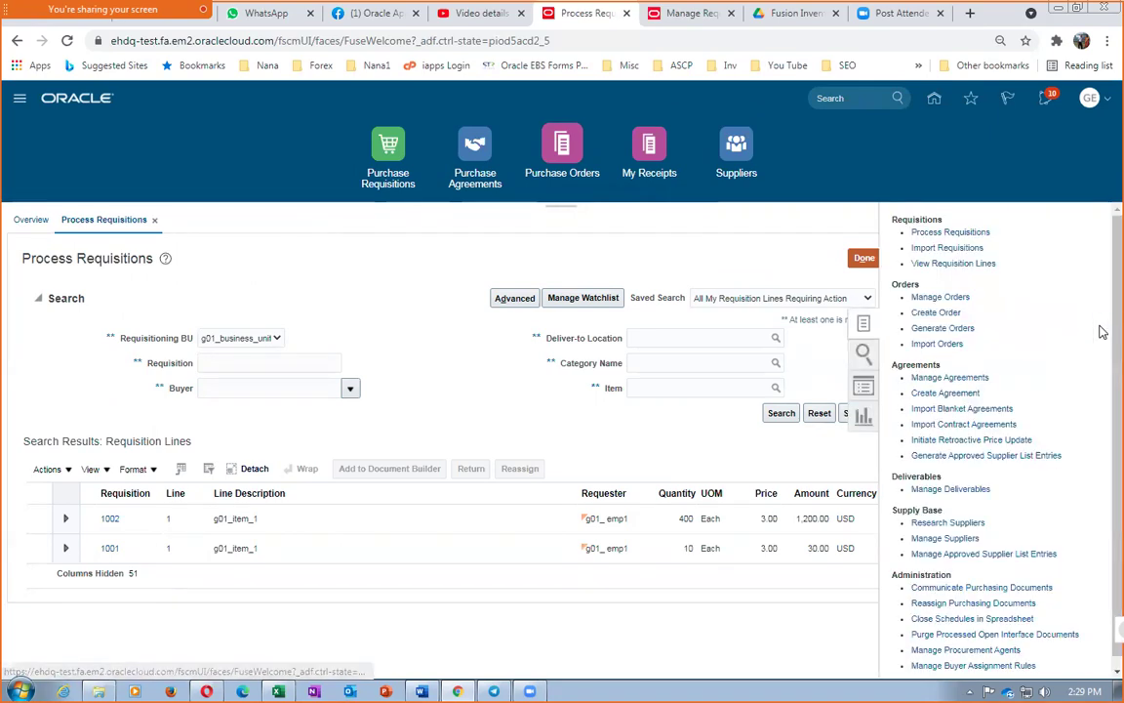
{"action": "left_click", "coordinate": [938, 296]}
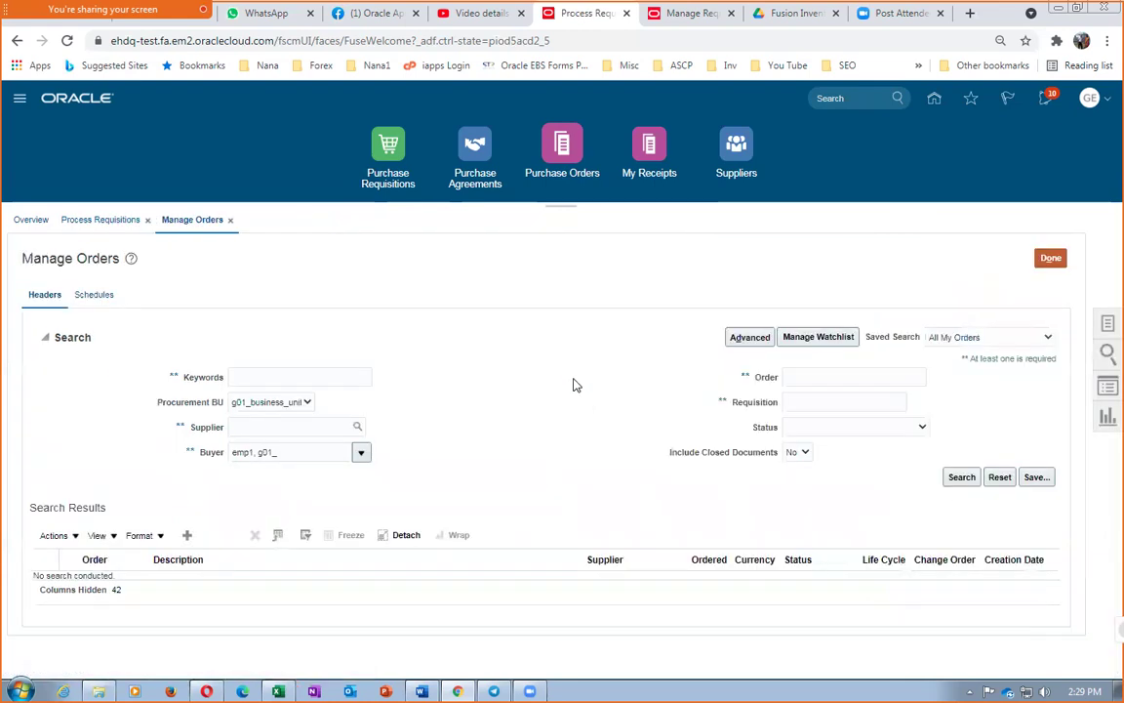
{"action": "left_click", "coordinate": [794, 376]}
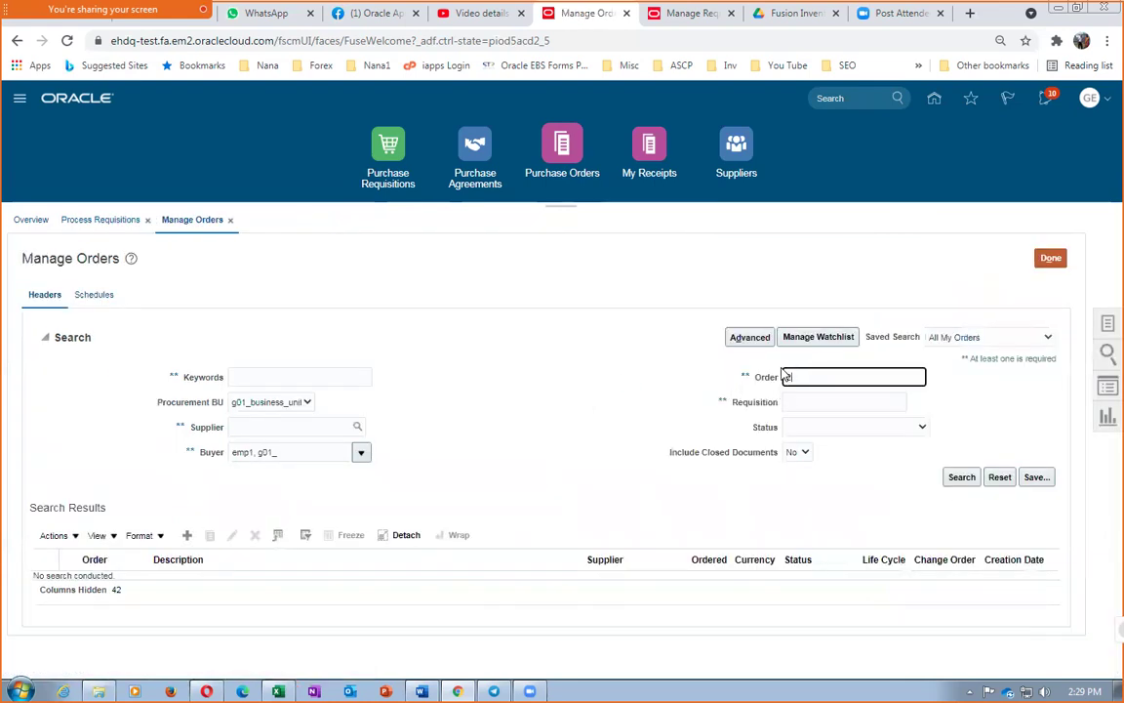
{"action": "key", "text": "Tab"}
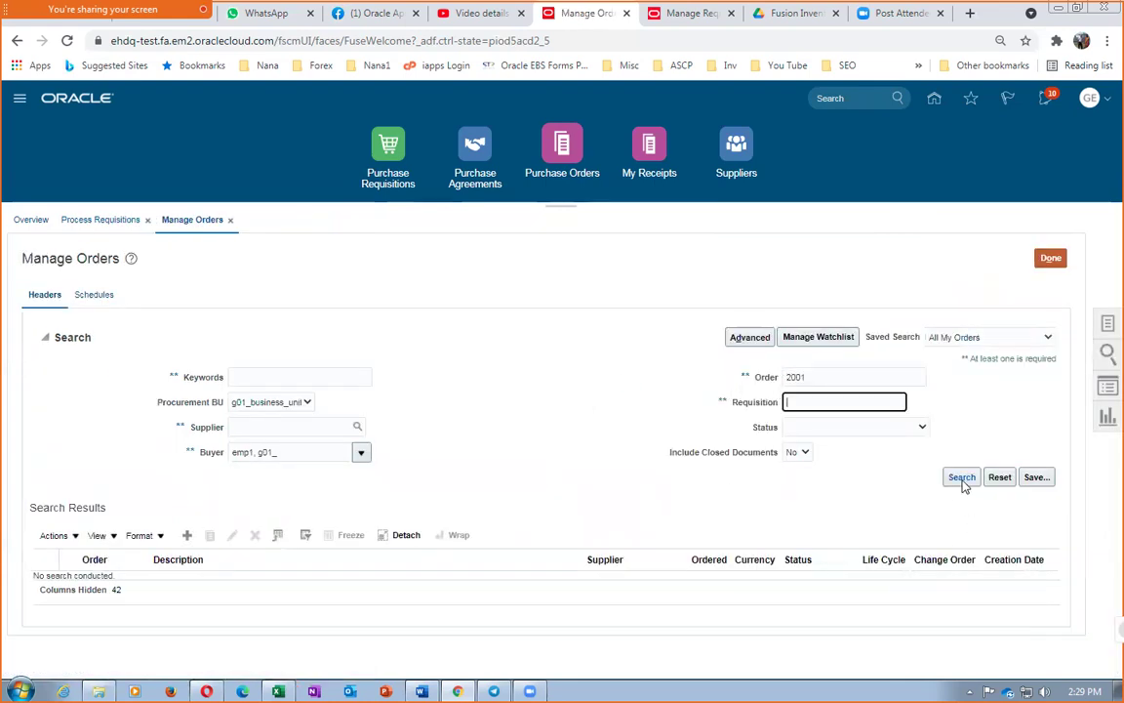
{"action": "left_click", "coordinate": [962, 477]}
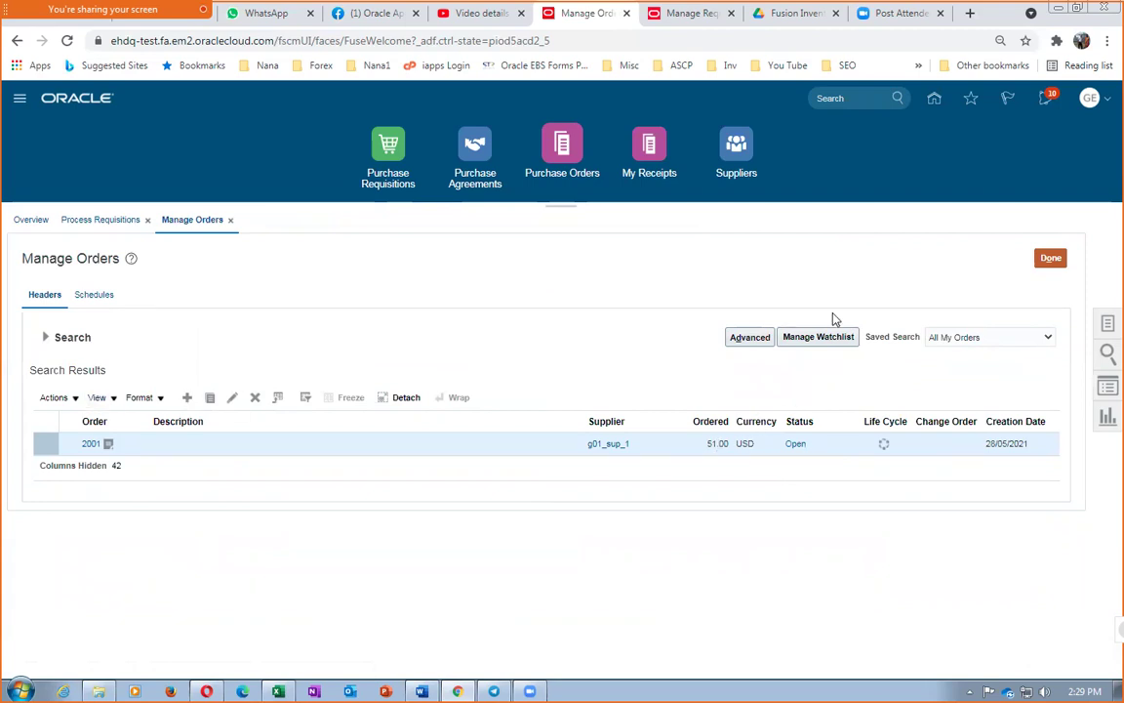
{"action": "left_click", "coordinate": [1051, 260]}
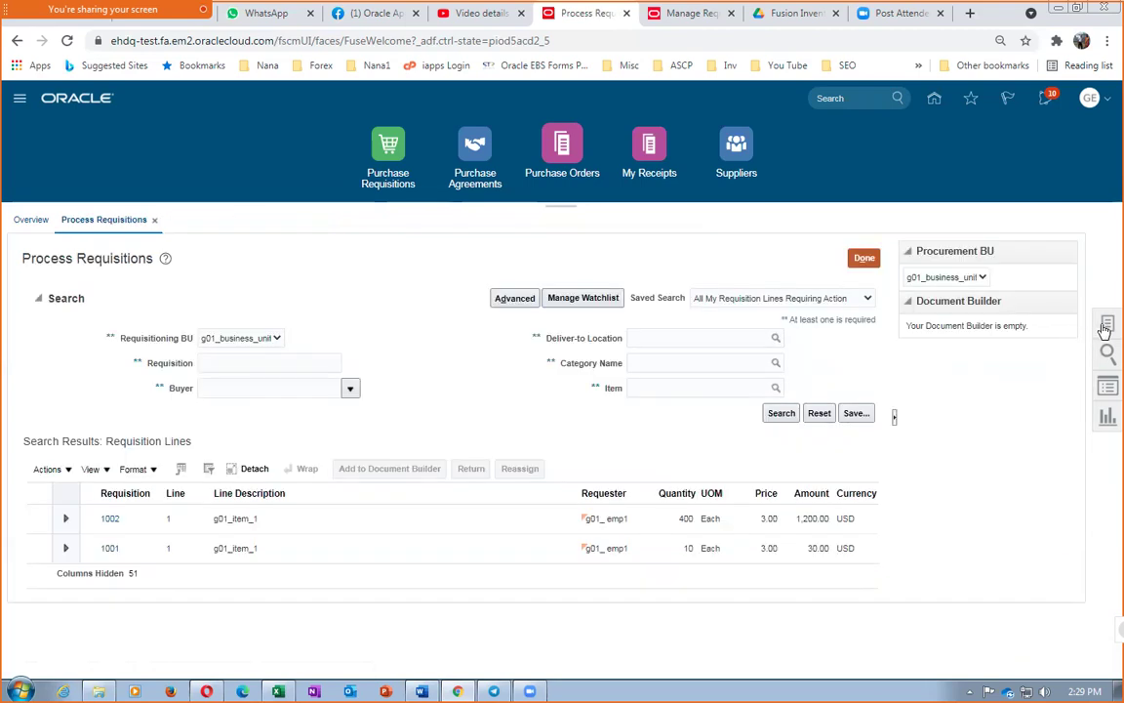
Look up agreement 3000 and check its released amount: 51.00 of 1,000.00, from order 2001
{"action": "left_click", "coordinate": [1106, 326]}
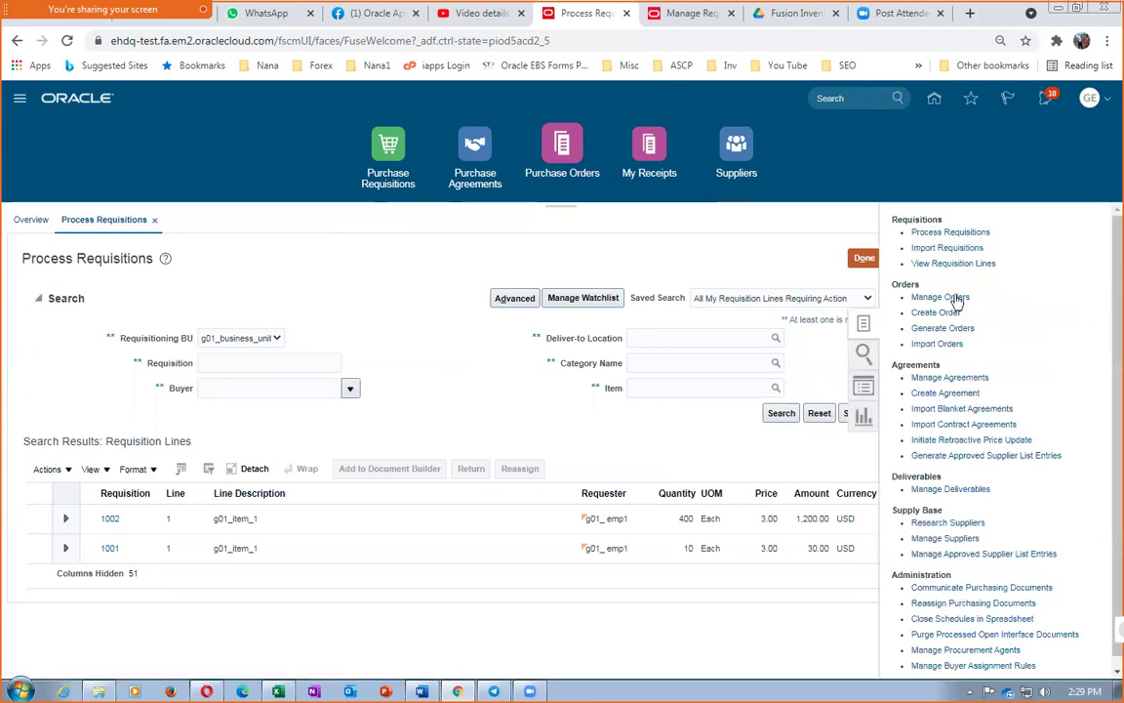
{"action": "left_click", "coordinate": [971, 377]}
{"action": "left_click", "coordinate": [877, 380]}
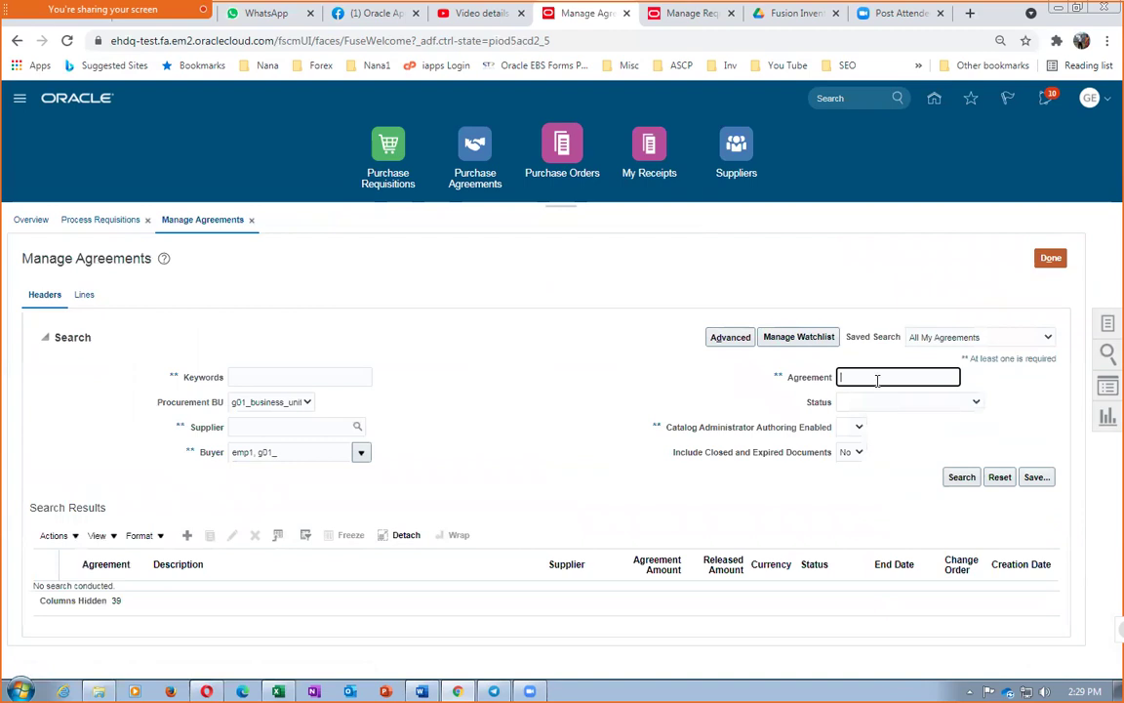
{"action": "type", "text": "3000"}
{"action": "key", "text": "Tab"}
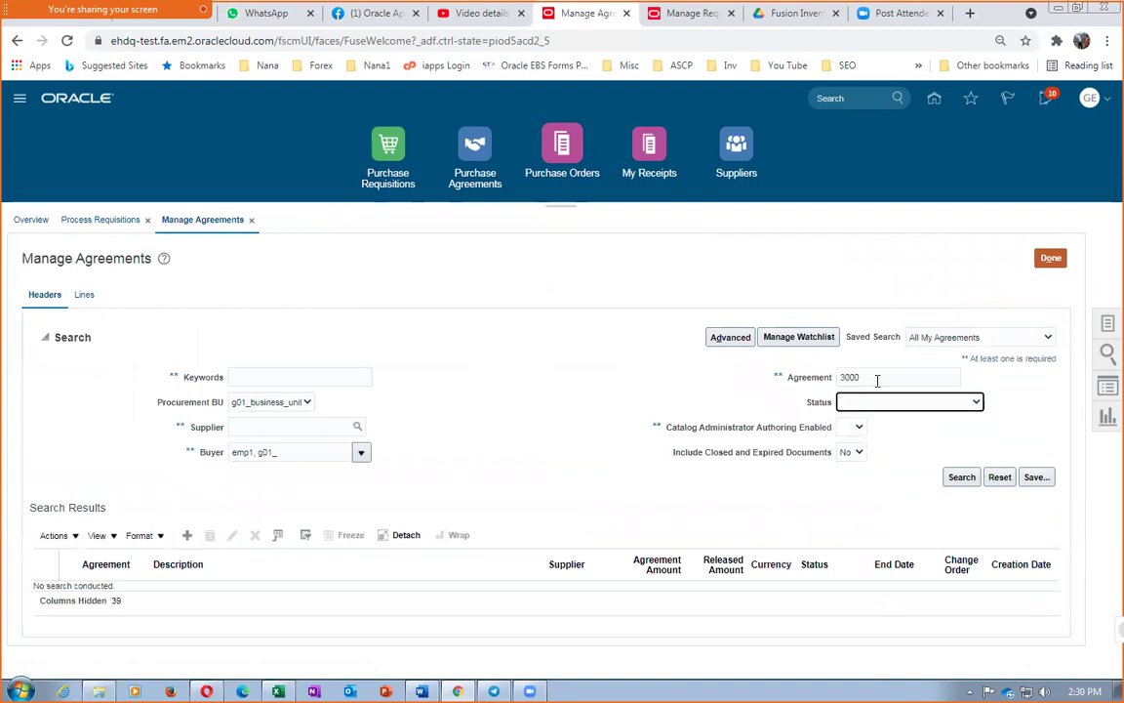
{"action": "left_click", "coordinate": [961, 476]}
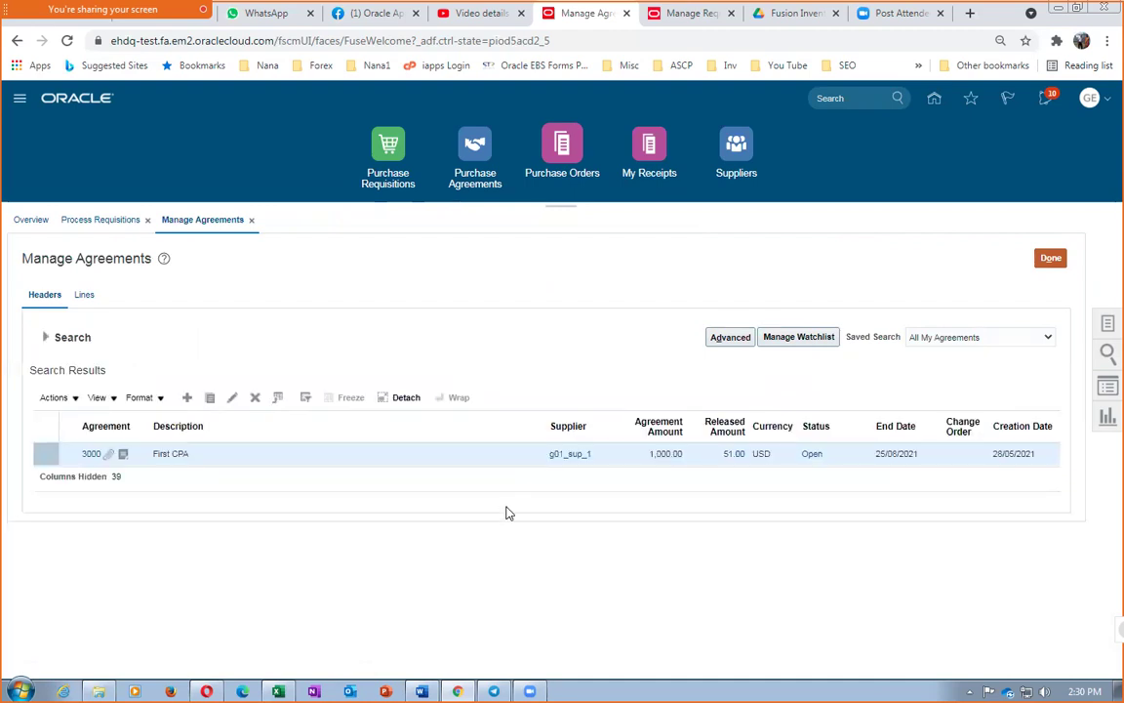
{"action": "left_click", "coordinate": [733, 456]}
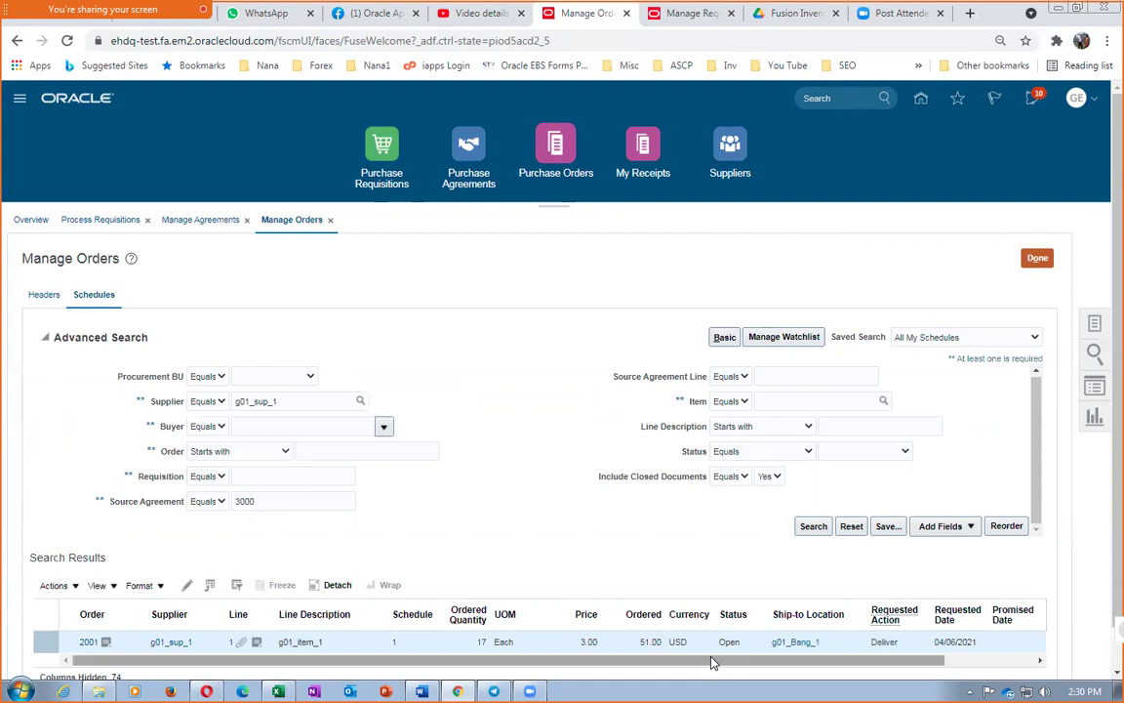
{"action": "left_click", "coordinate": [1037, 260]}
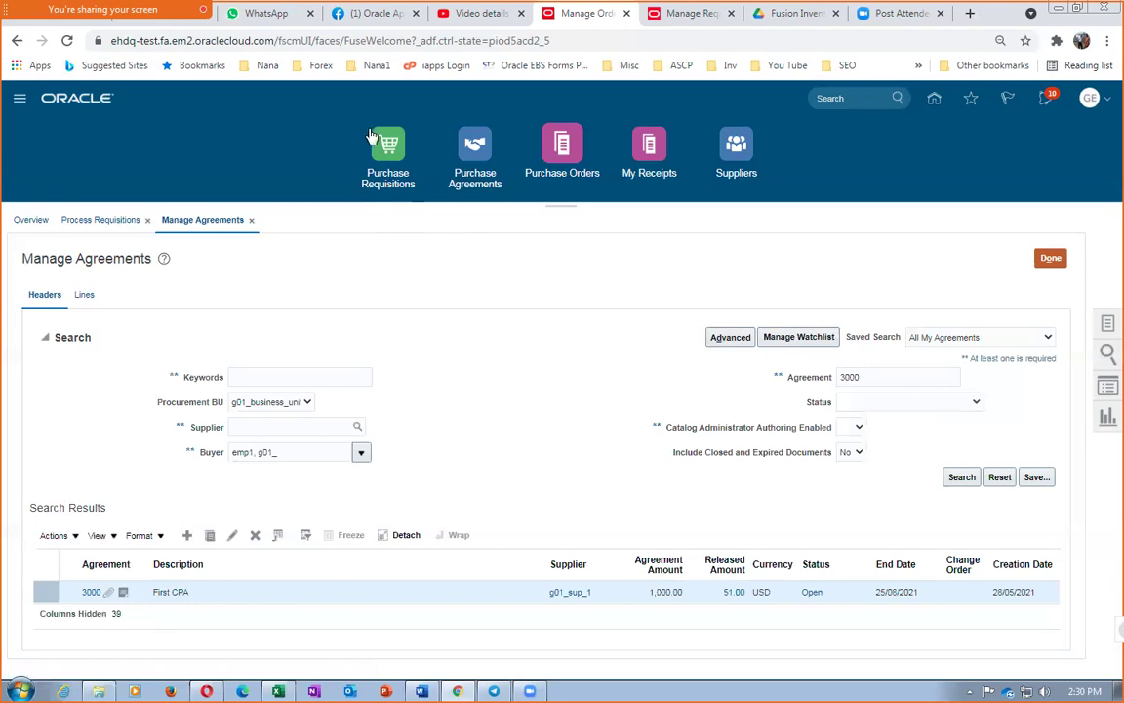
Start a new requisition line for item g01_Desktop
{"action": "left_click", "coordinate": [373, 139]}
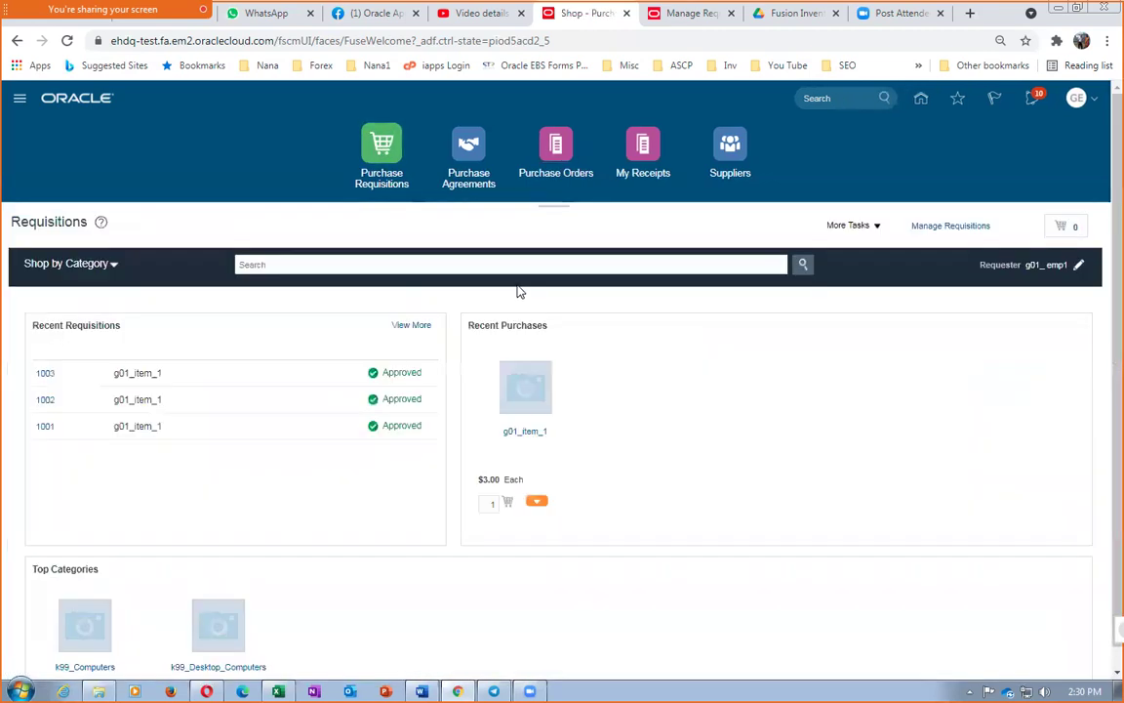
{"action": "left_click", "coordinate": [834, 228]}
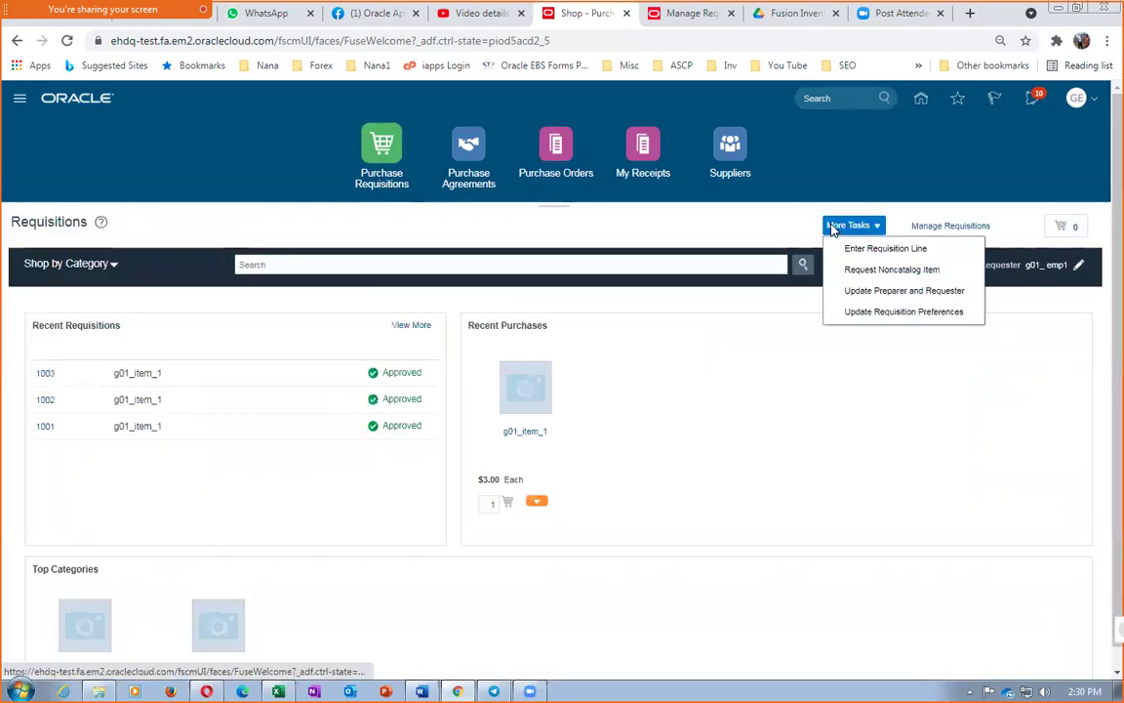
{"action": "left_click", "coordinate": [859, 249]}
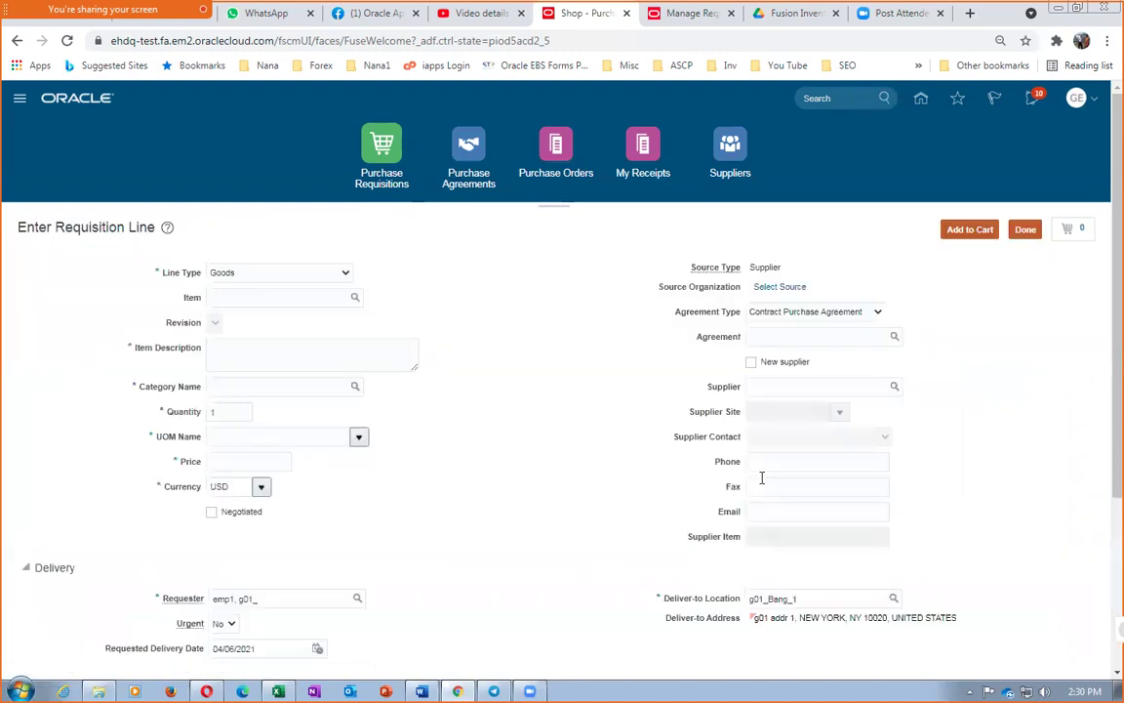
{"action": "left_click", "coordinate": [291, 298]}
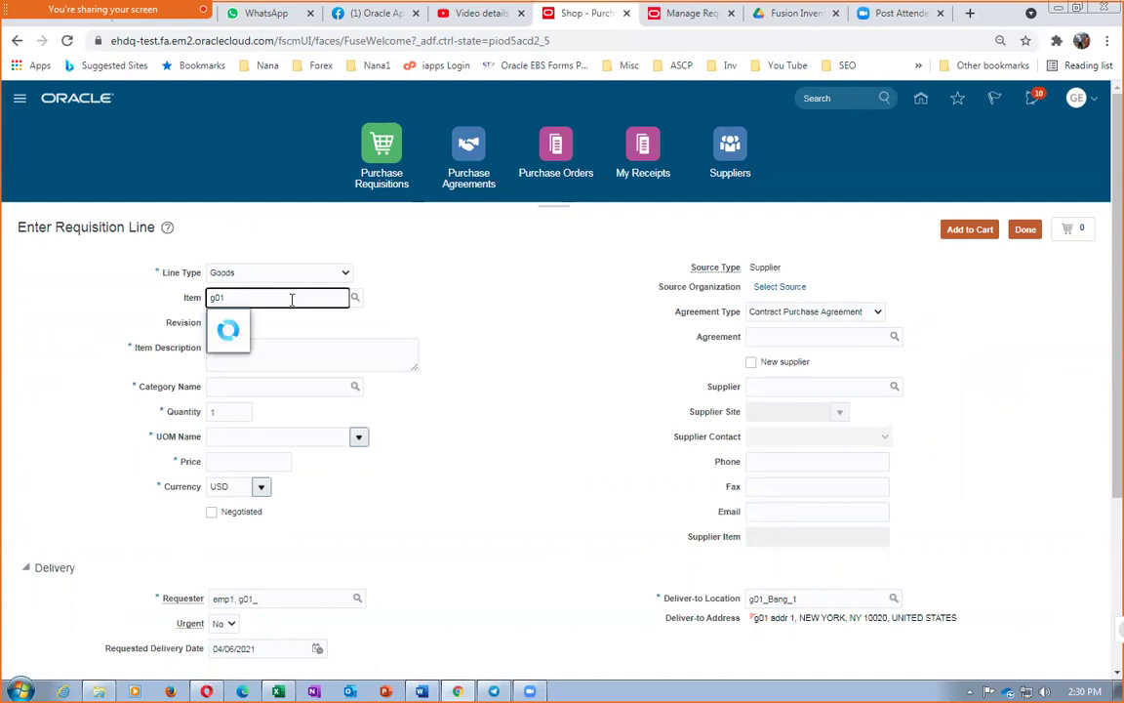
{"action": "left_click", "coordinate": [259, 322]}
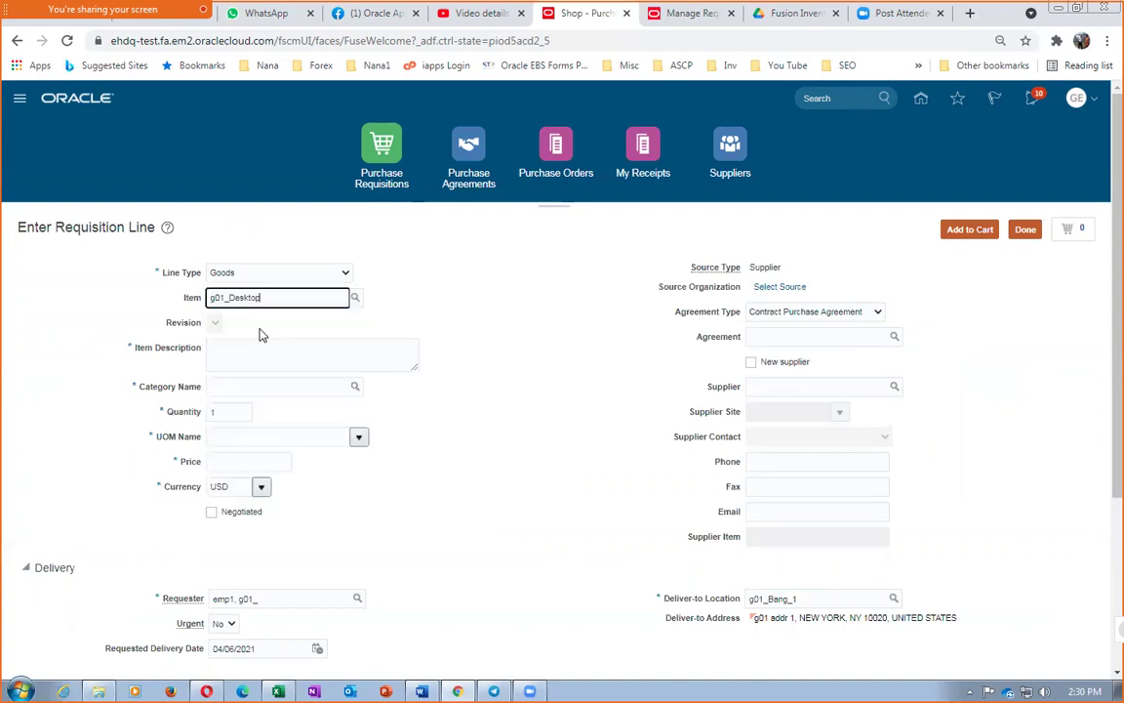
Set quantity 1,000 and source the line from agreement 3000, totalling 3,000.00
{"action": "left_click", "coordinate": [235, 409]}
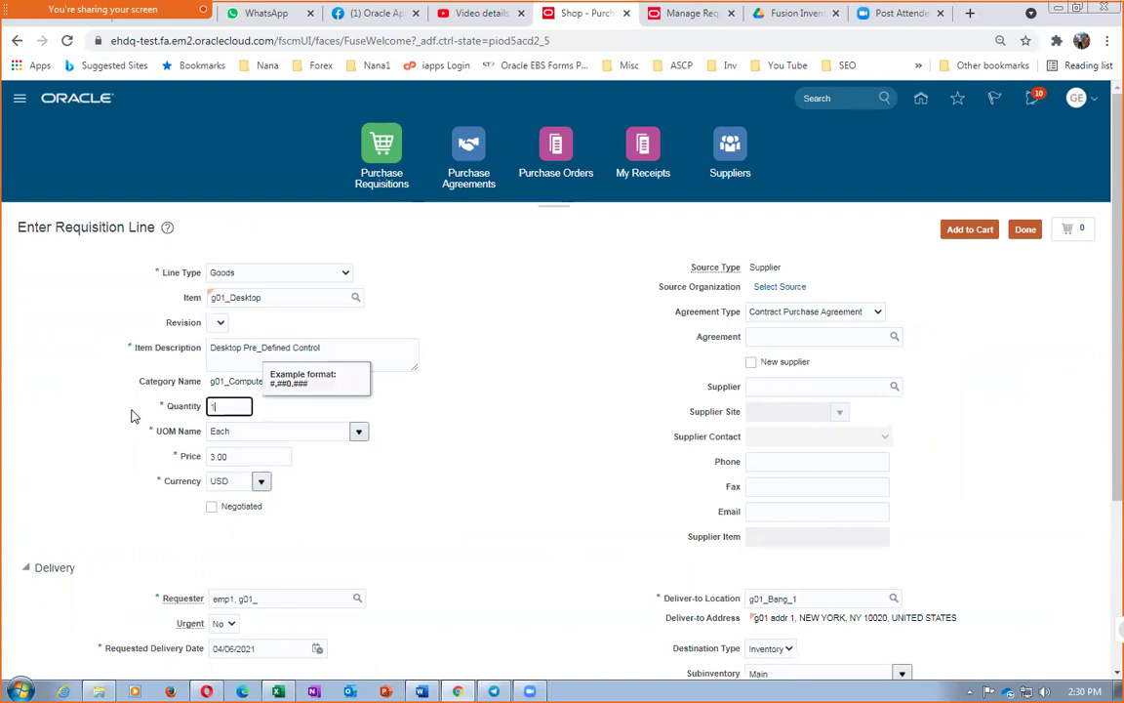
{"action": "type", "text": "100"}
{"action": "key", "text": "Tab"}
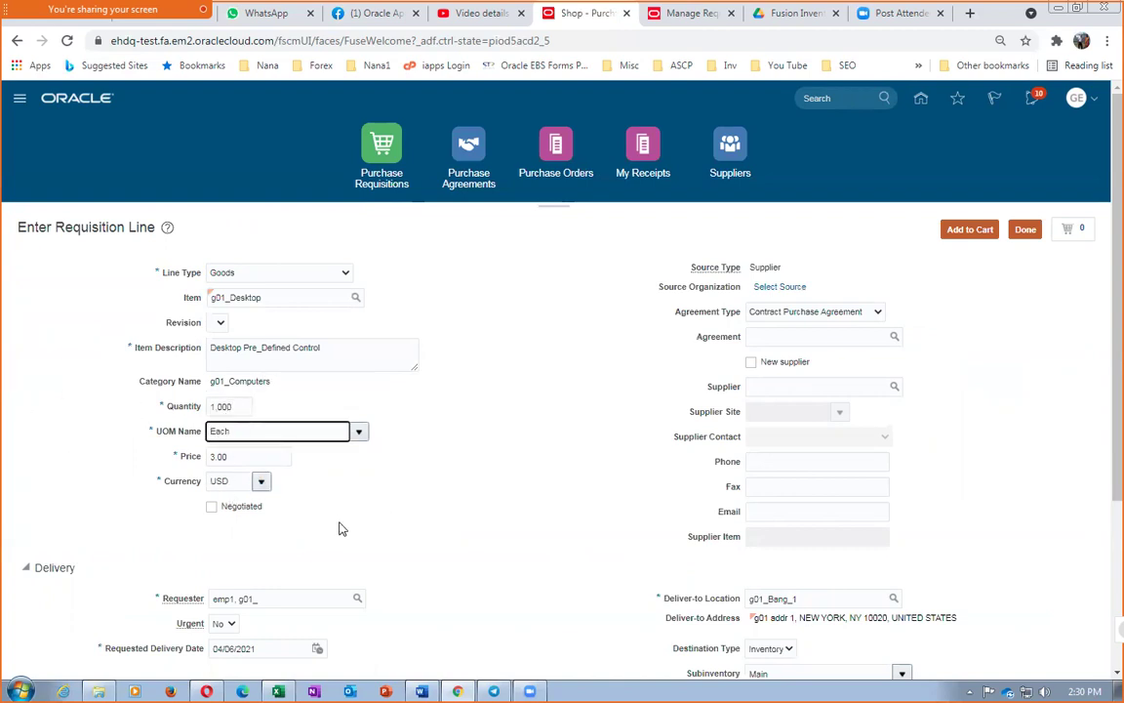
{"action": "left_click", "coordinate": [770, 336]}
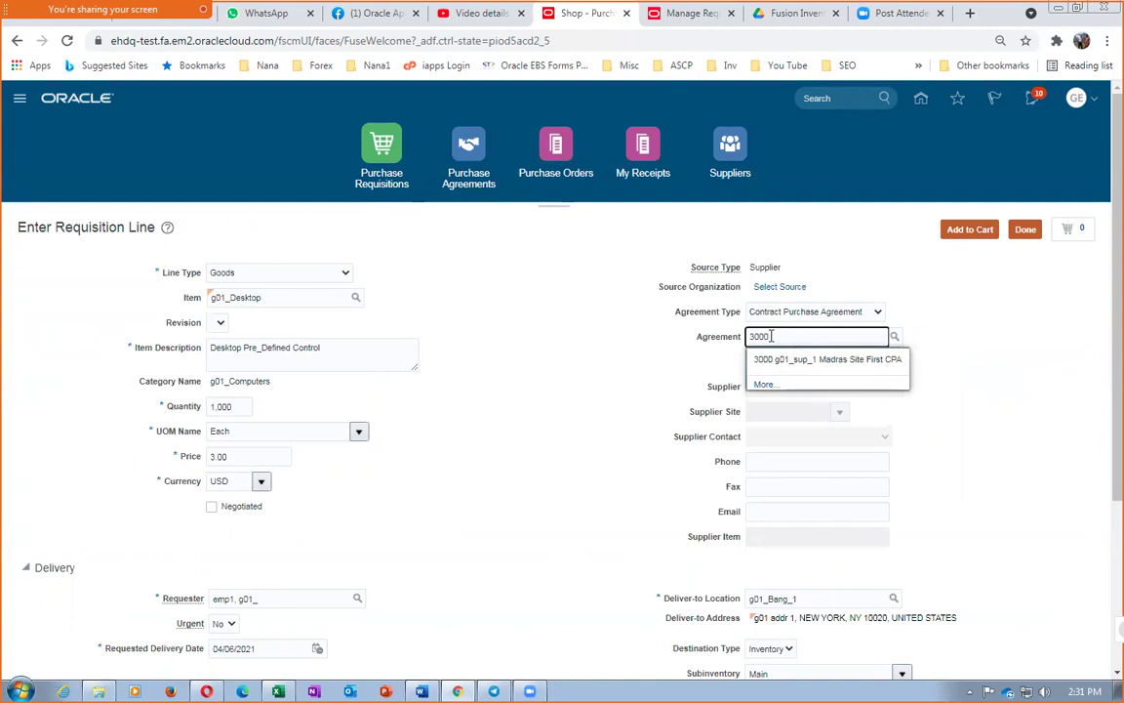
{"action": "left_click", "coordinate": [825, 359]}
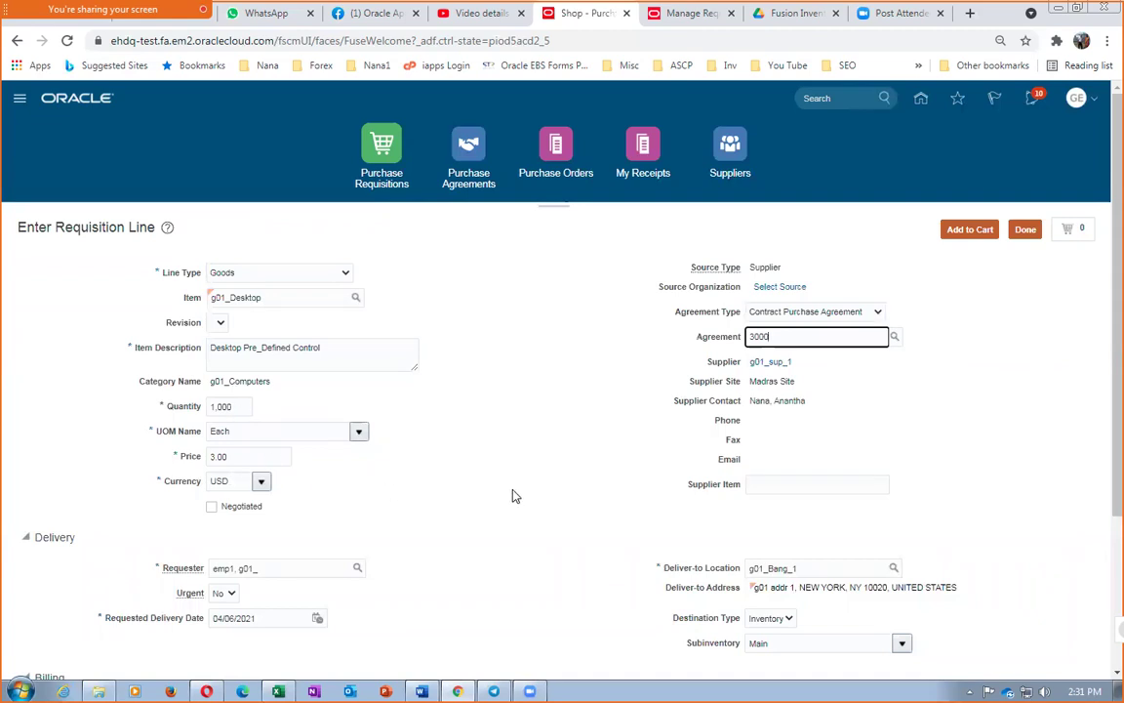
{"action": "scroll", "coordinate": [515, 498], "scroll_direction": "down", "scroll_amount": 3}
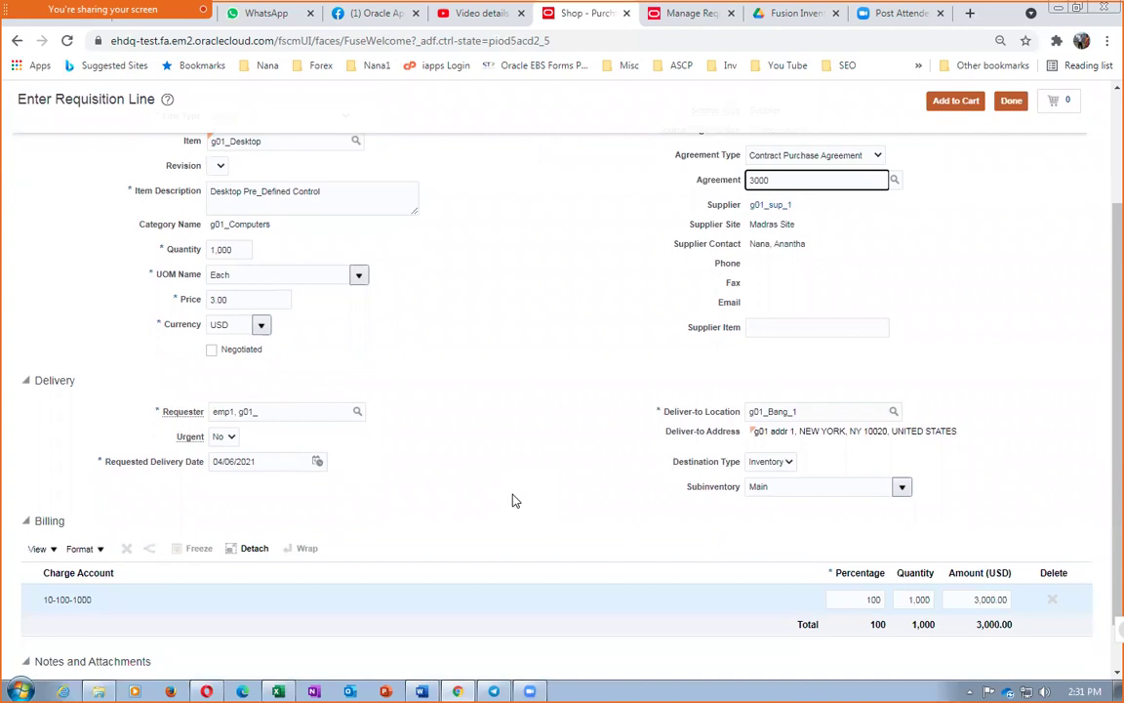
{"action": "scroll", "coordinate": [516, 499], "scroll_direction": "up", "scroll_amount": 3}
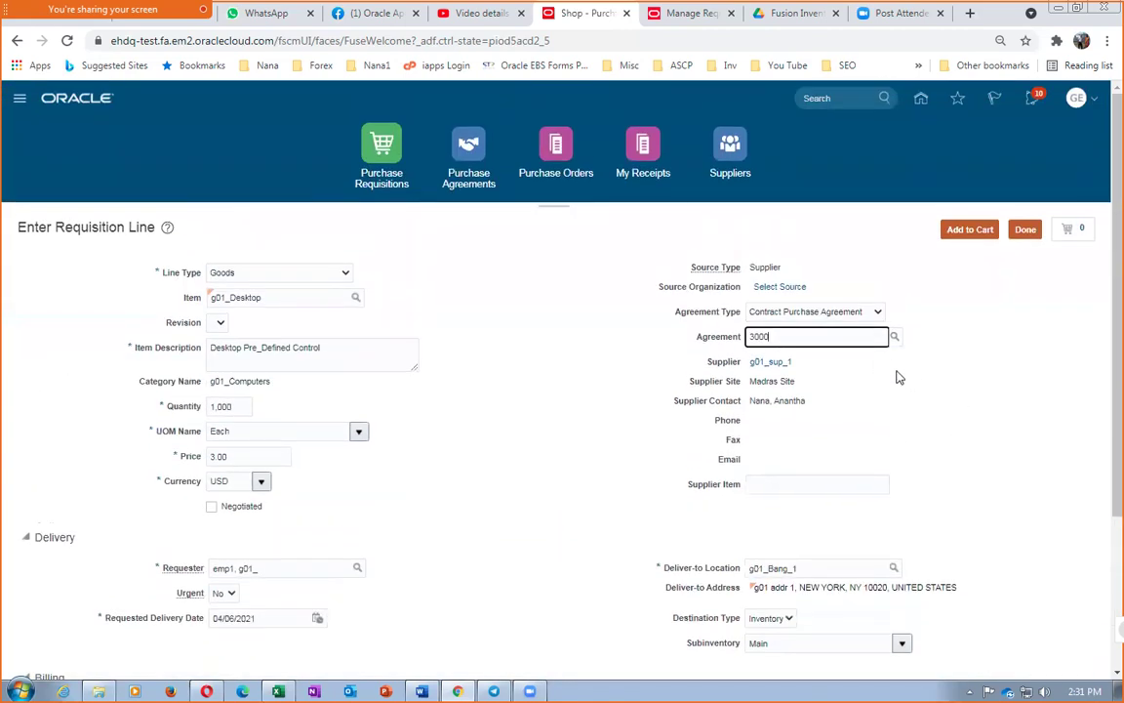
Add the desktop line to the cart, review it against agreement 3000, and submit requisition 1004
{"action": "left_click", "coordinate": [969, 230]}
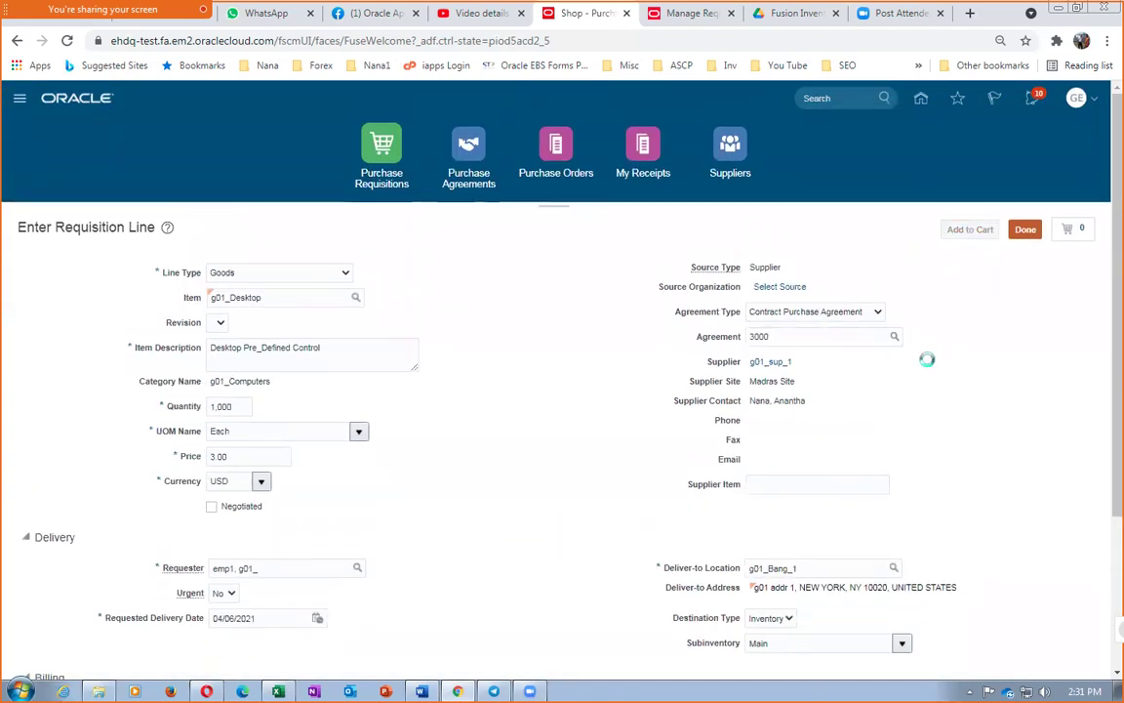
{"action": "left_click", "coordinate": [1079, 229]}
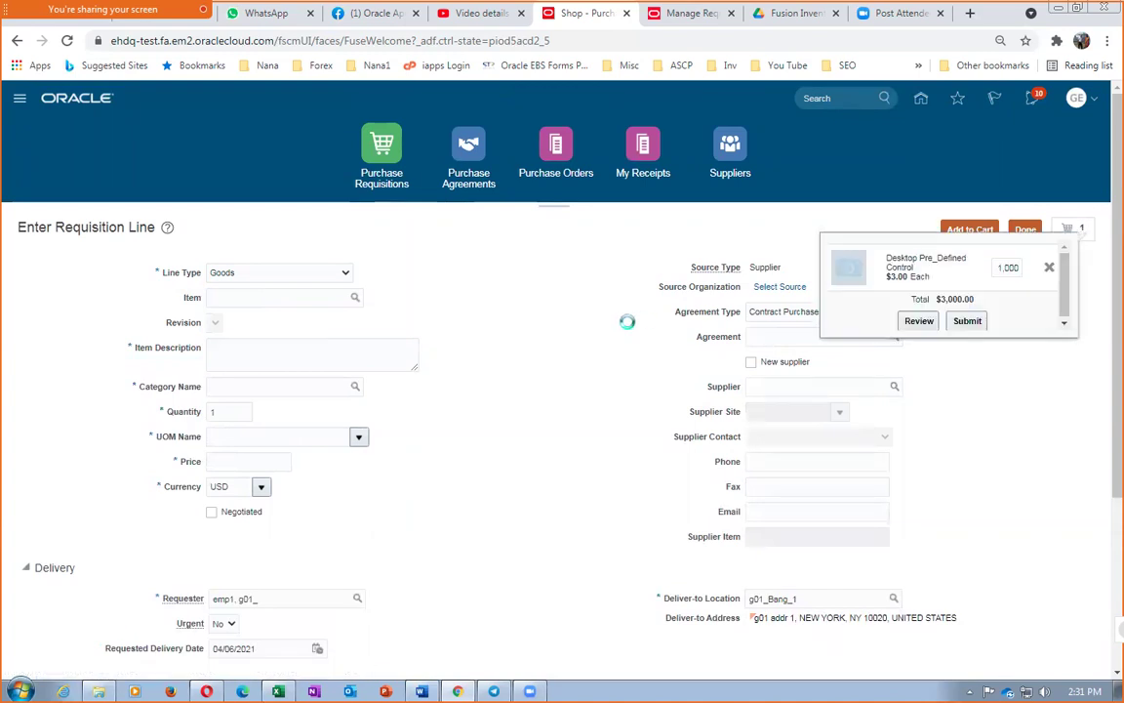
{"action": "left_click", "coordinate": [923, 322]}
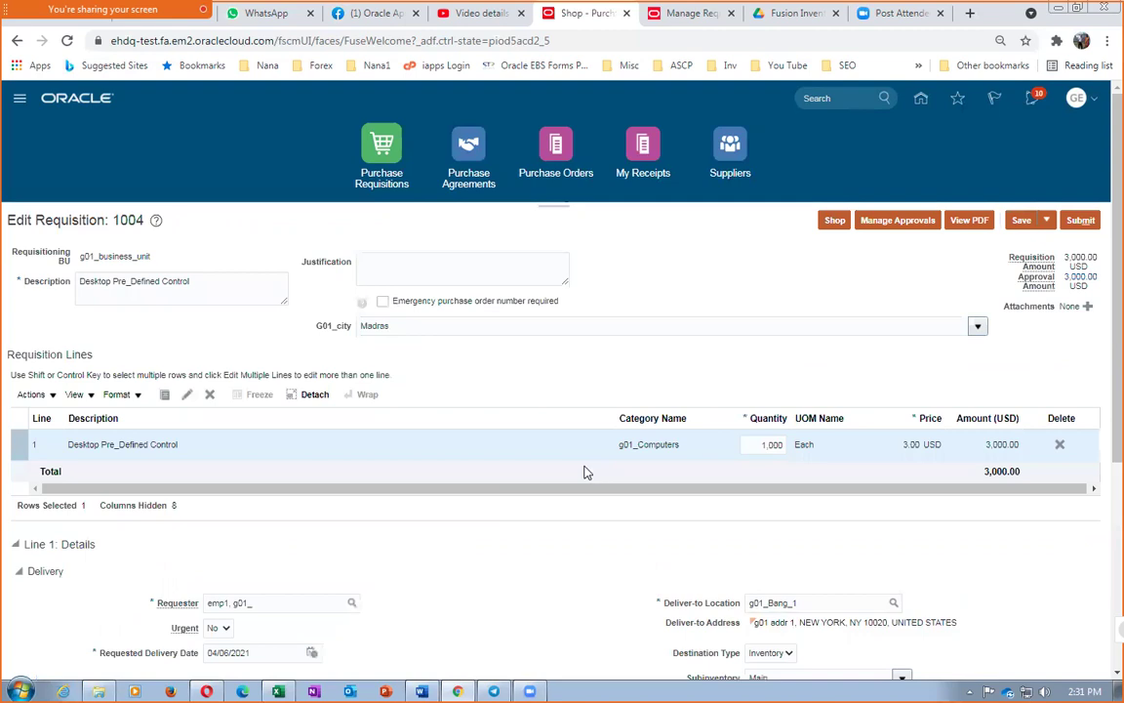
{"action": "scroll", "coordinate": [183, 595], "scroll_direction": "down", "scroll_amount": 3}
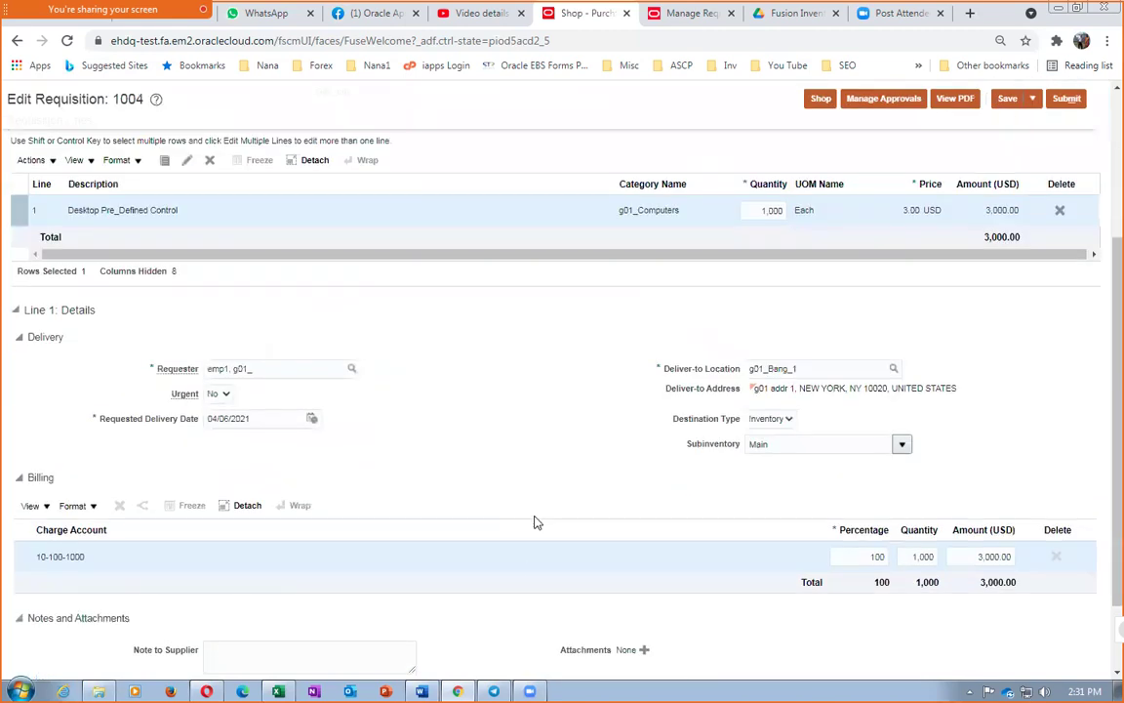
{"action": "scroll", "coordinate": [540, 522], "scroll_direction": "up", "scroll_amount": 3}
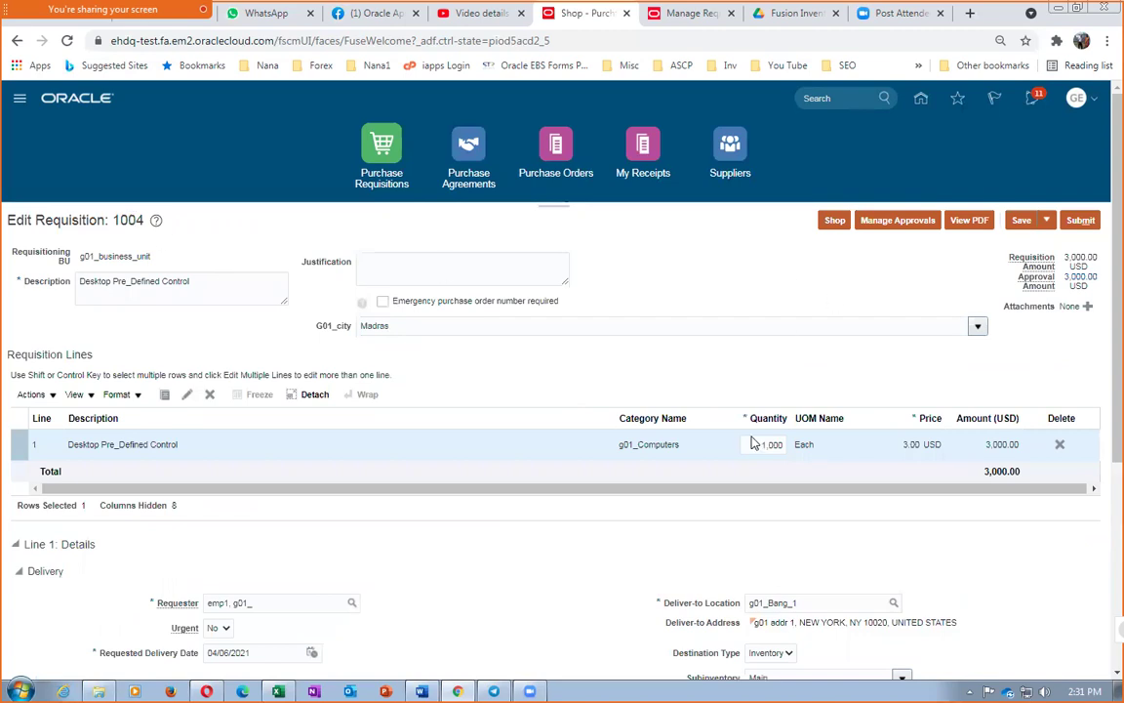
{"action": "scroll", "coordinate": [780, 510], "scroll_direction": "down", "scroll_amount": 4}
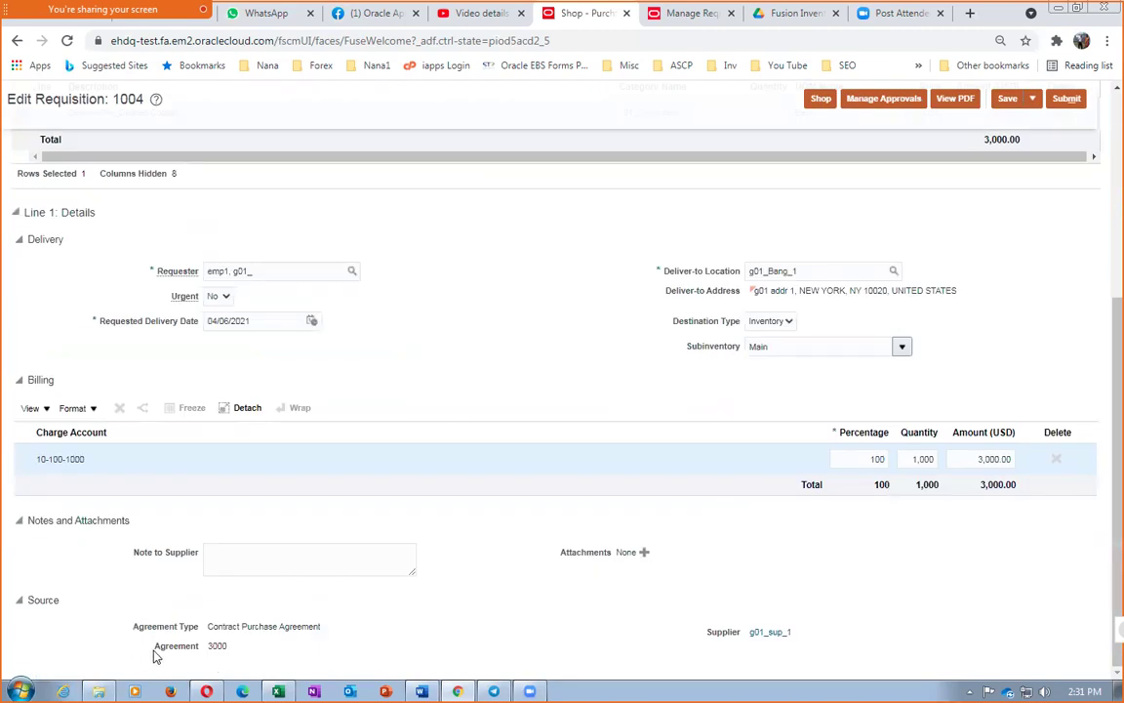
{"action": "scroll", "coordinate": [1049, 388], "scroll_direction": "up", "scroll_amount": 5}
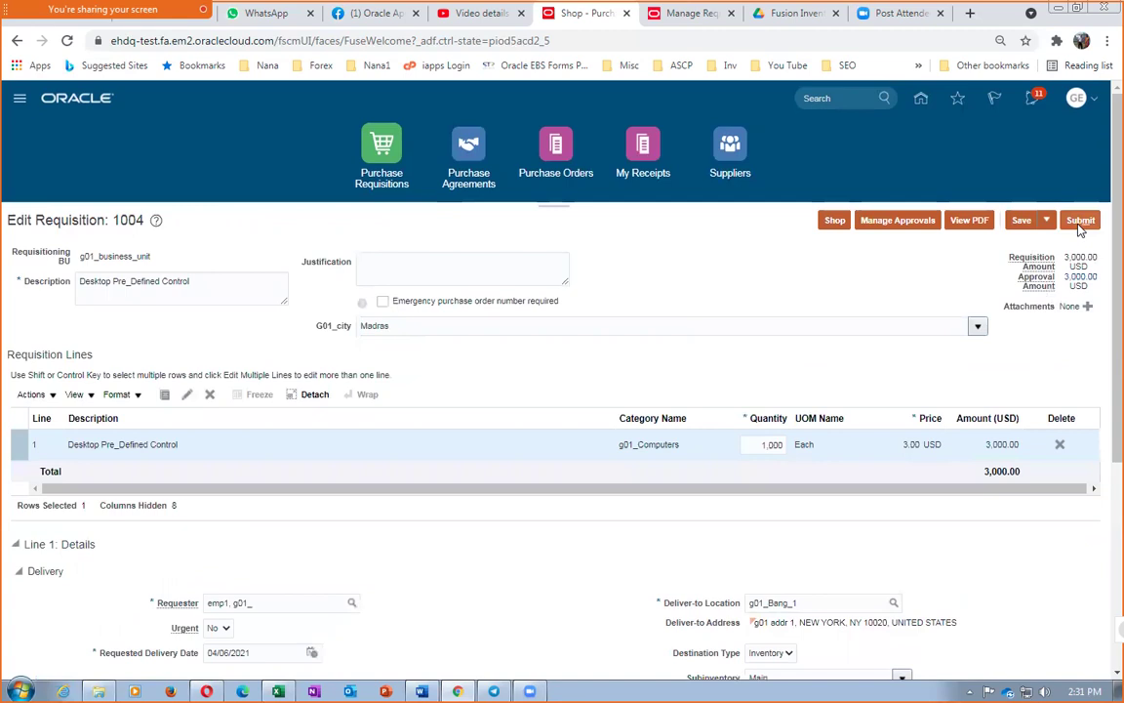
{"action": "left_click", "coordinate": [1080, 221]}
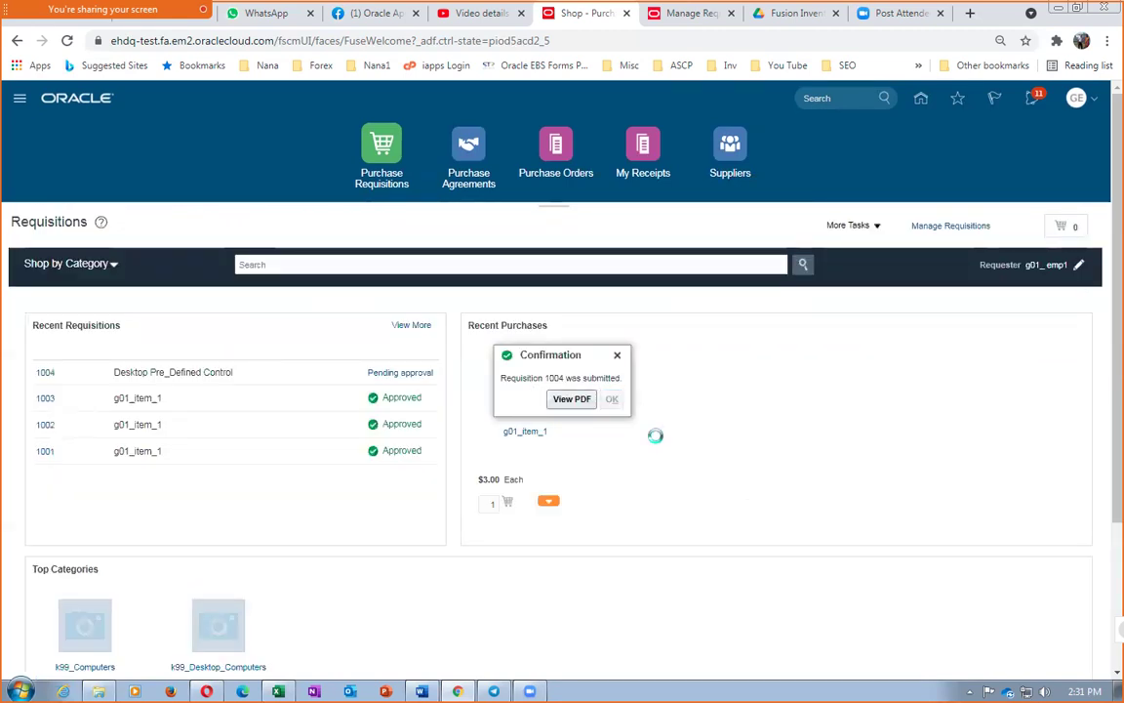
Go from the requisition confirmation to Purchase Orders' Process Requisitions page
{"action": "left_click", "coordinate": [612, 398]}
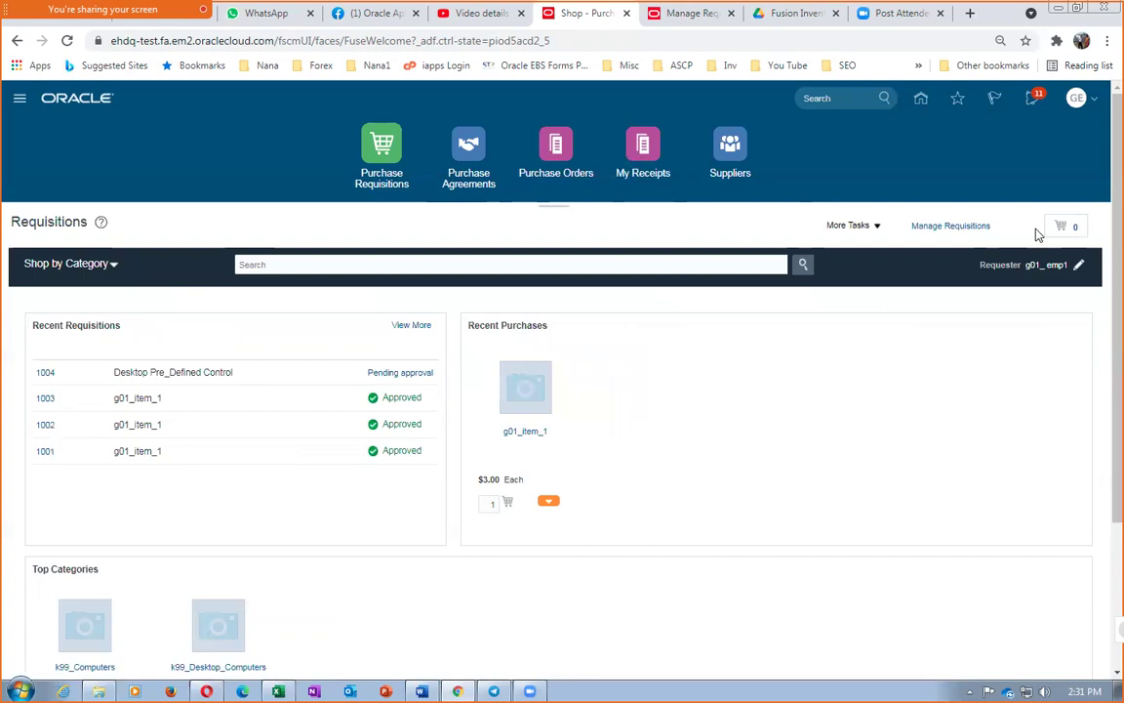
{"action": "left_click", "coordinate": [554, 154]}
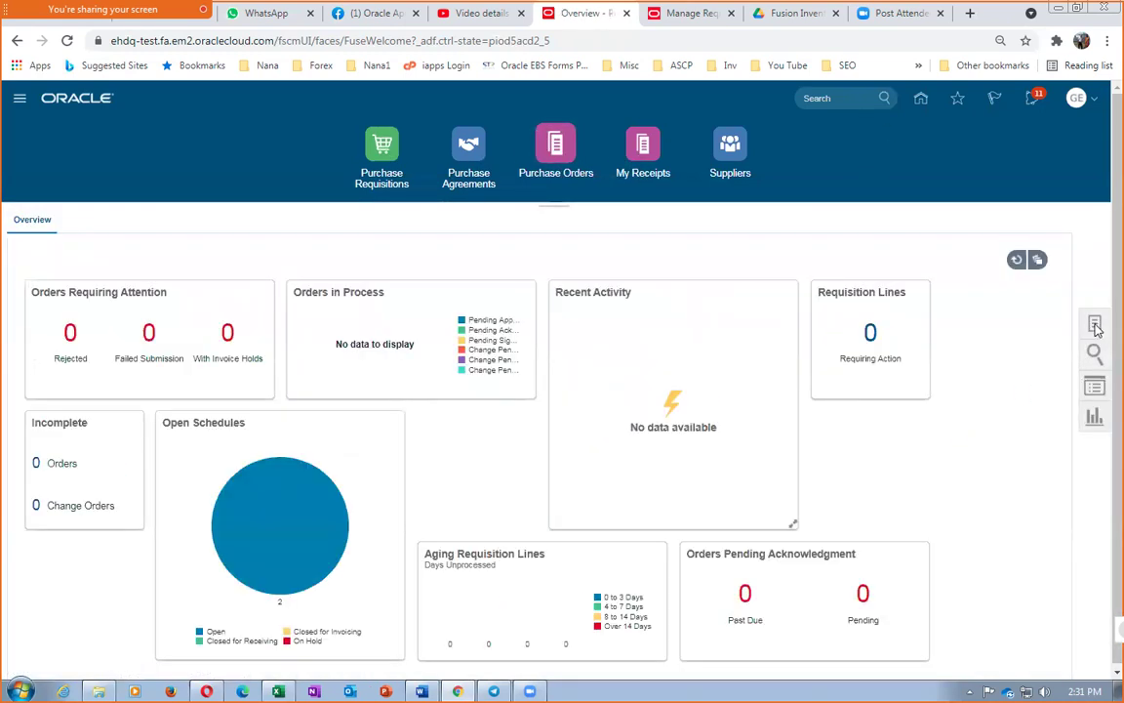
{"action": "left_click", "coordinate": [1095, 323]}
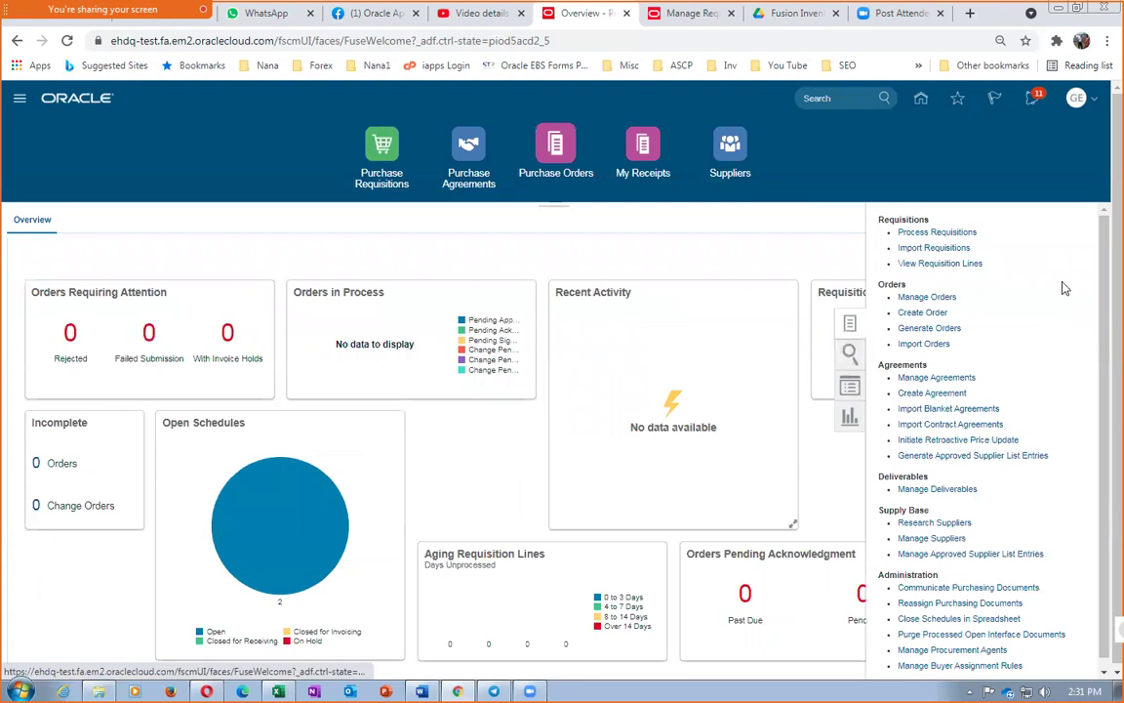
{"action": "left_click", "coordinate": [939, 234]}
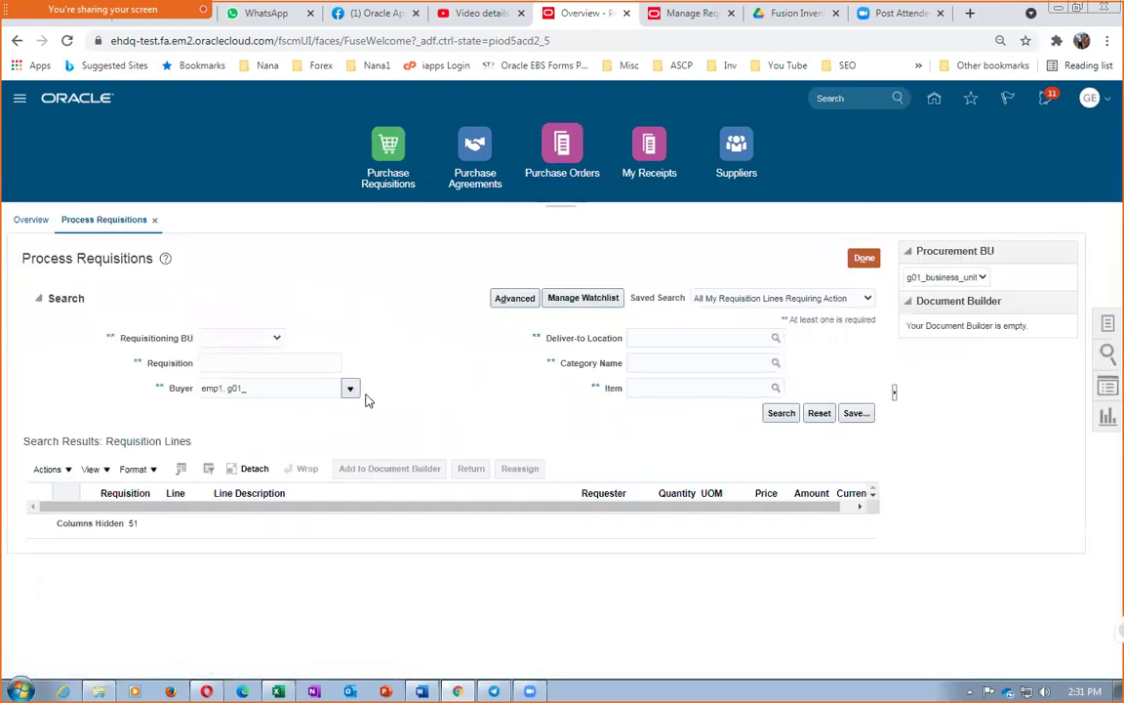
Clear the Buyer criterion and search requisition lines for business unit g01_business_unit
{"action": "left_click", "coordinate": [245, 362]}
{"action": "left_click_drag", "start_coordinate": [287, 383], "coordinate": [162, 383]}
{"action": "key", "text": "BackSpace"}
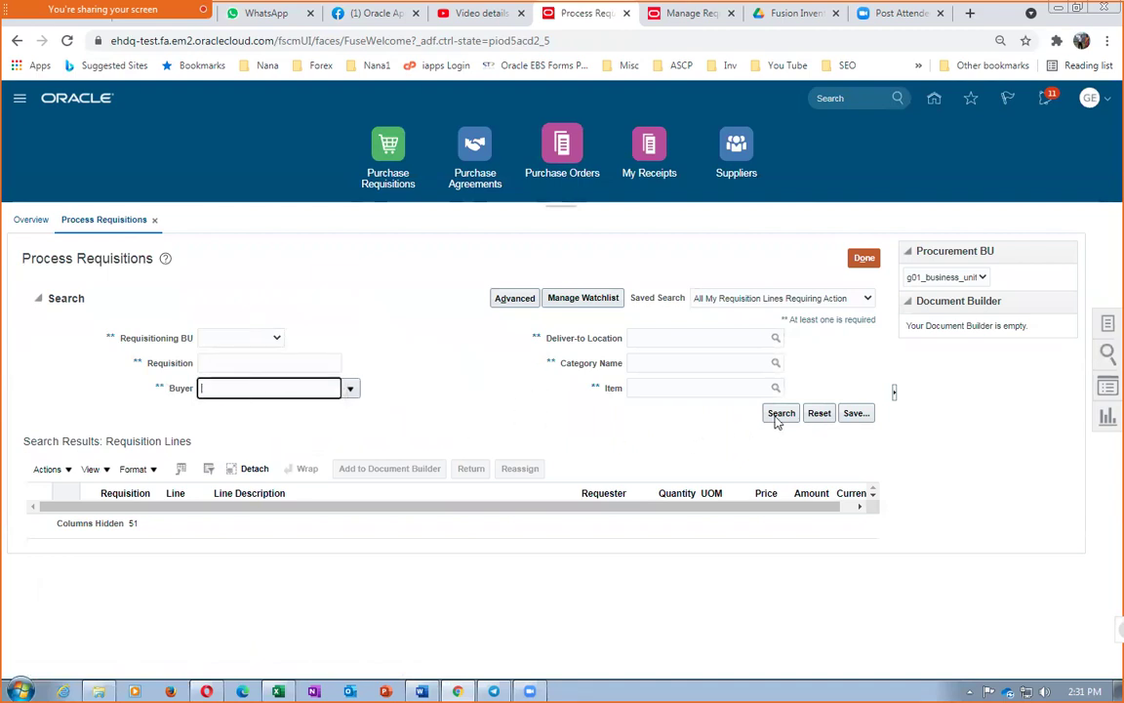
{"action": "left_click", "coordinate": [778, 418]}
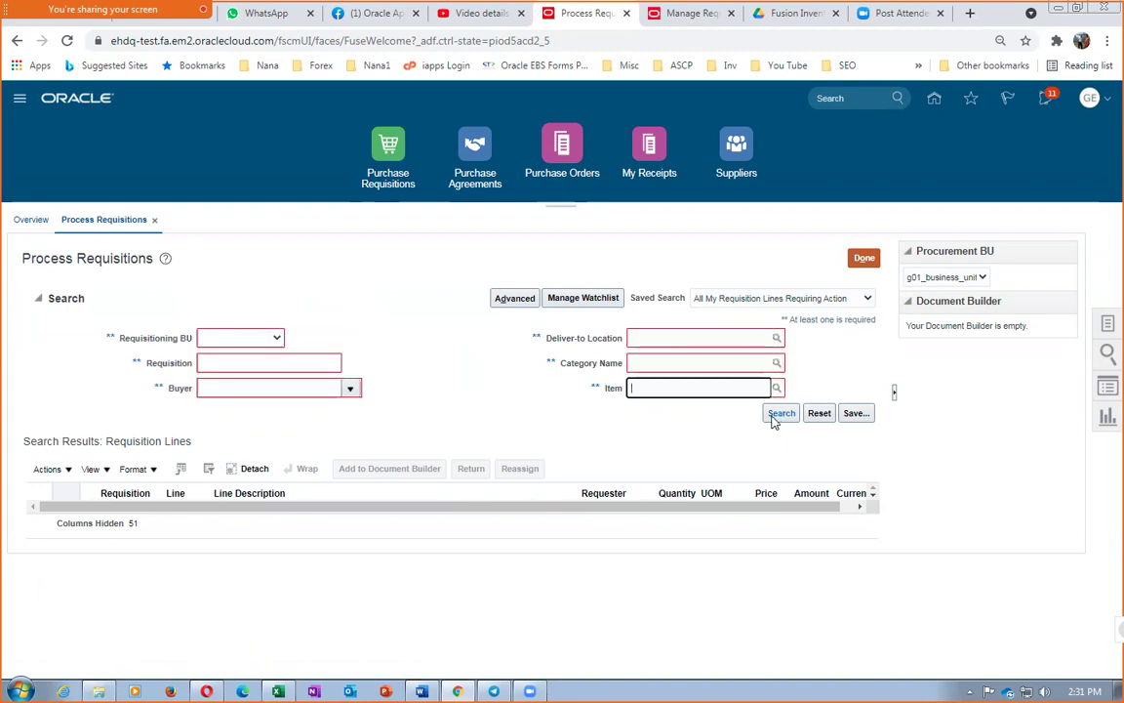
{"action": "left_click", "coordinate": [223, 339]}
{"action": "left_click", "coordinate": [236, 365]}
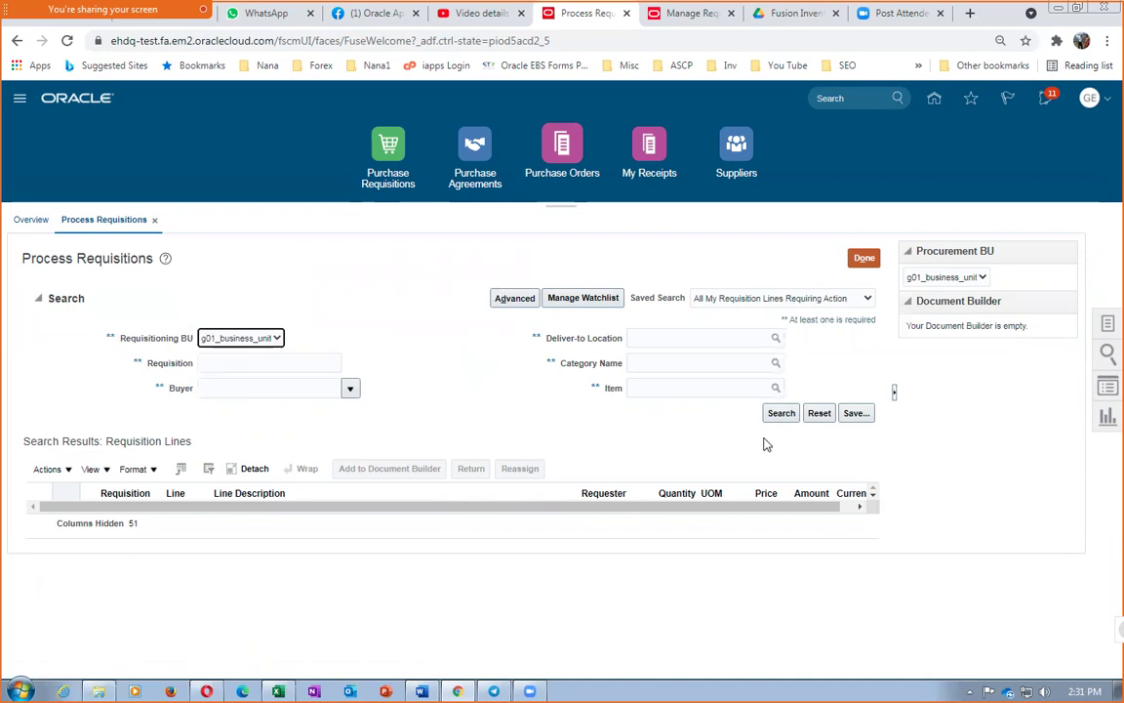
{"action": "left_click", "coordinate": [782, 412]}
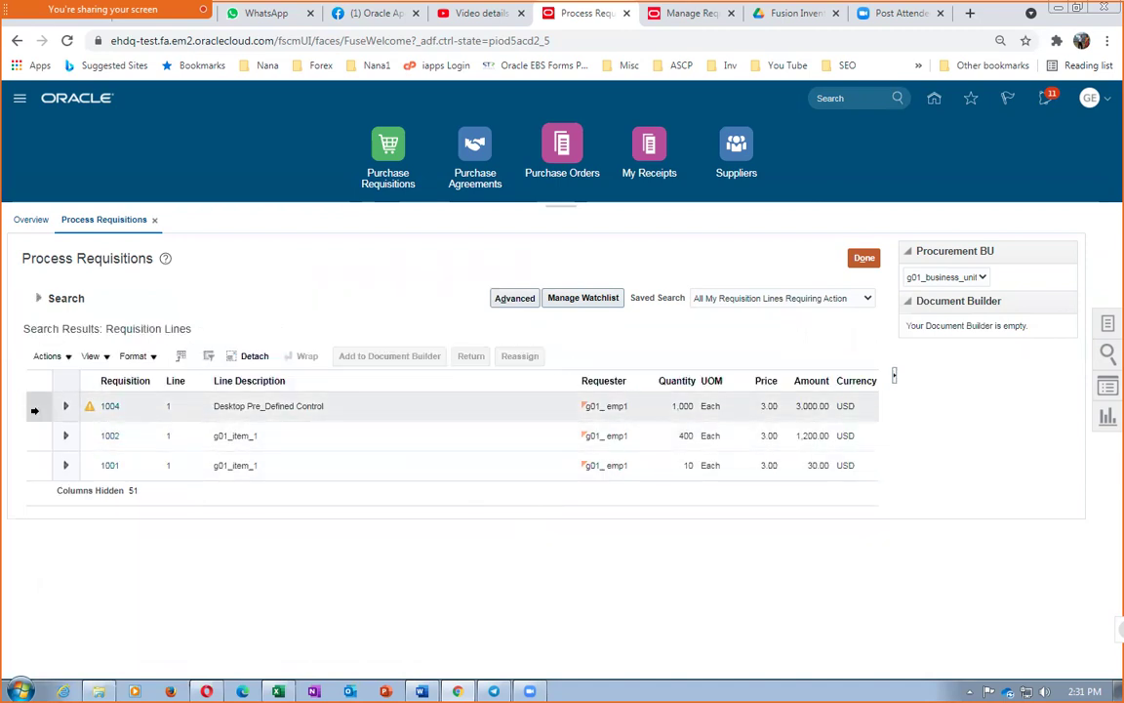
Create purchase order 2002 for supplier g01_sup_1 from requisition line 1004 via Document Builder
{"action": "left_click", "coordinate": [35, 410]}
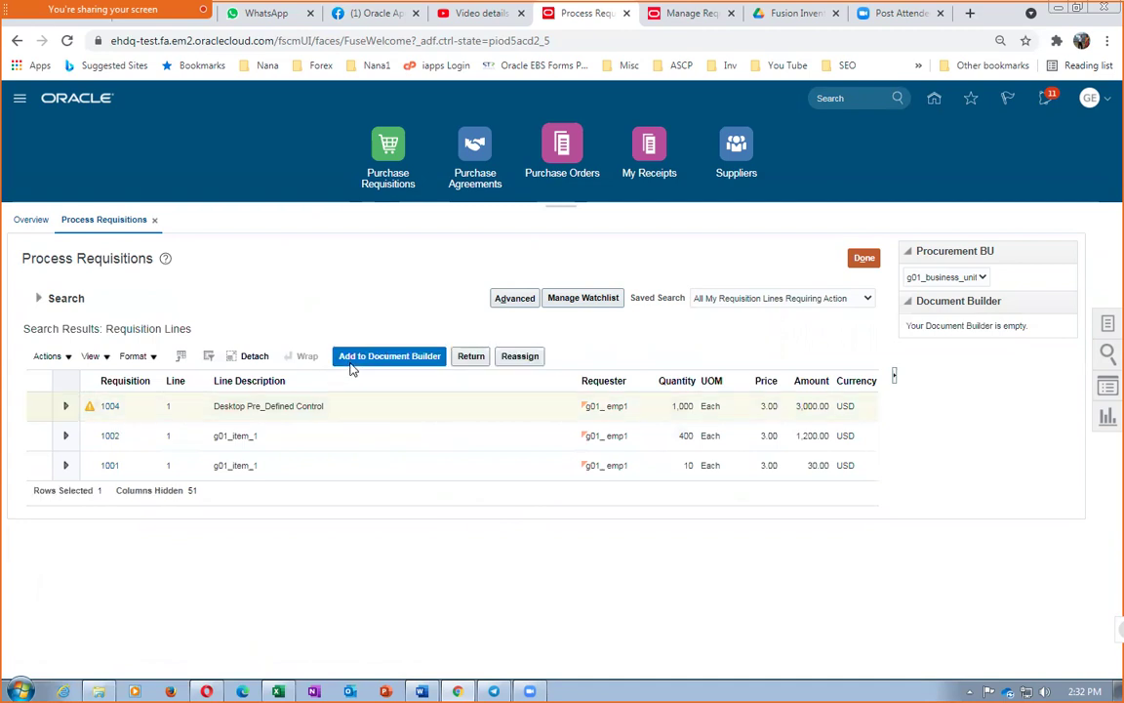
{"action": "left_click", "coordinate": [354, 357]}
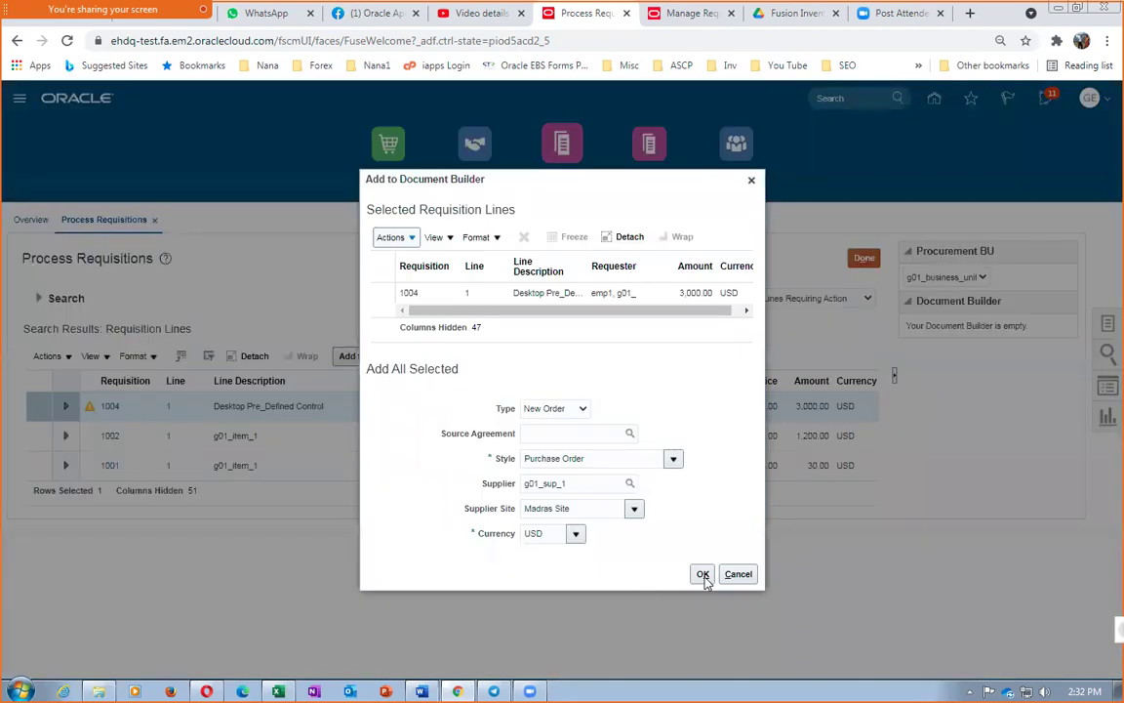
{"action": "left_click", "coordinate": [702, 574]}
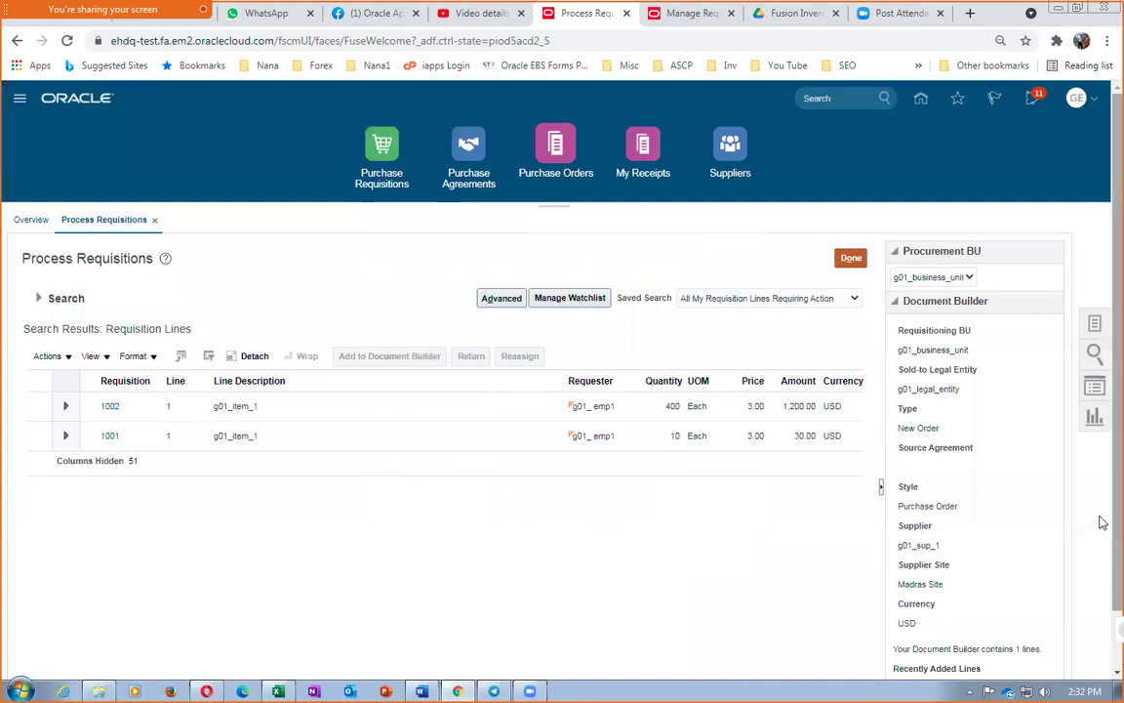
{"action": "scroll", "coordinate": [1103, 532], "scroll_direction": "down", "scroll_amount": 1}
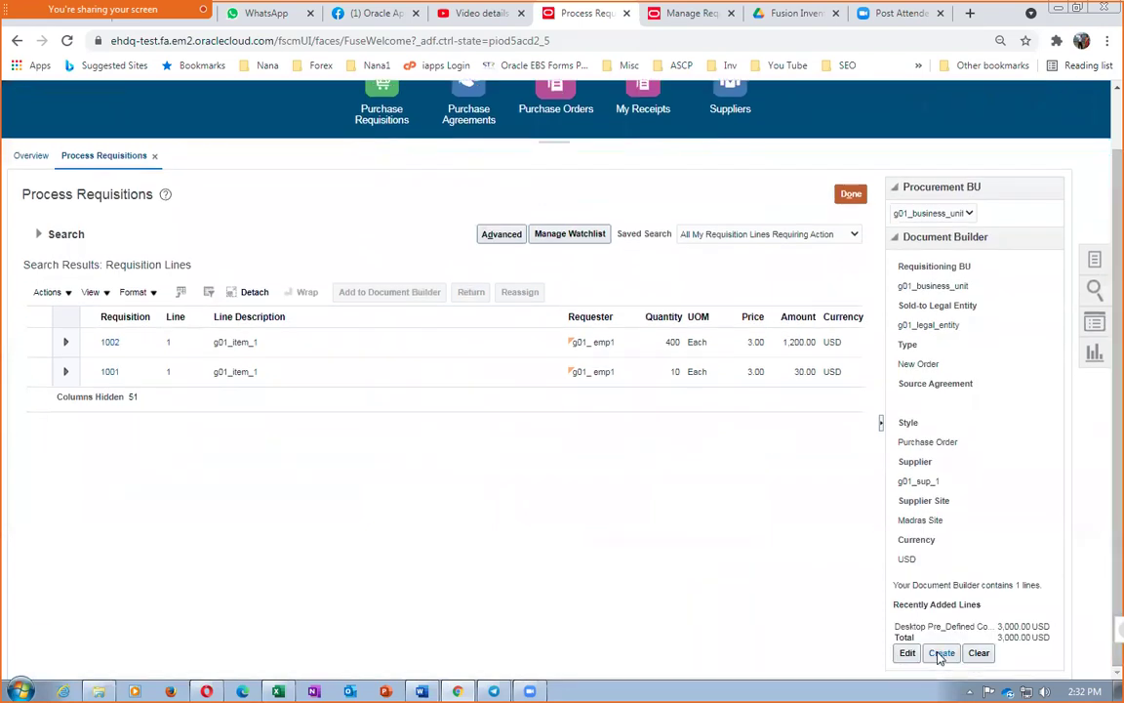
{"action": "left_click", "coordinate": [939, 653]}
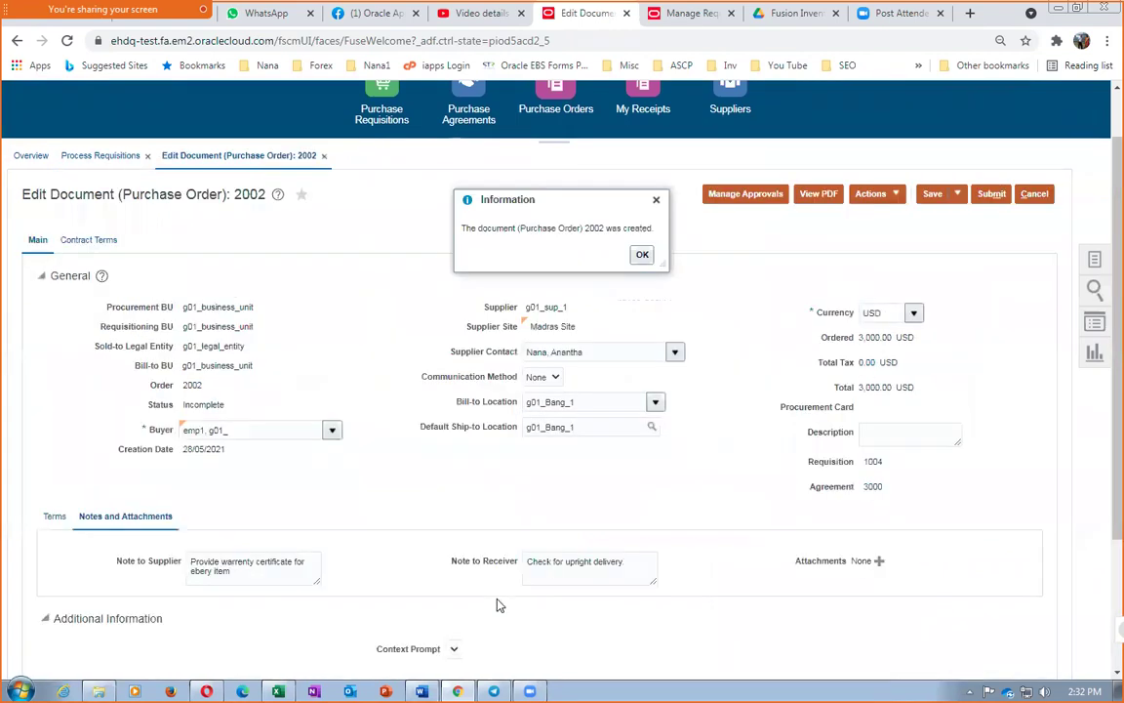
Validate order 2002 and read the error about exceeding agreement 3000's amount limit
{"action": "left_click", "coordinate": [640, 253]}
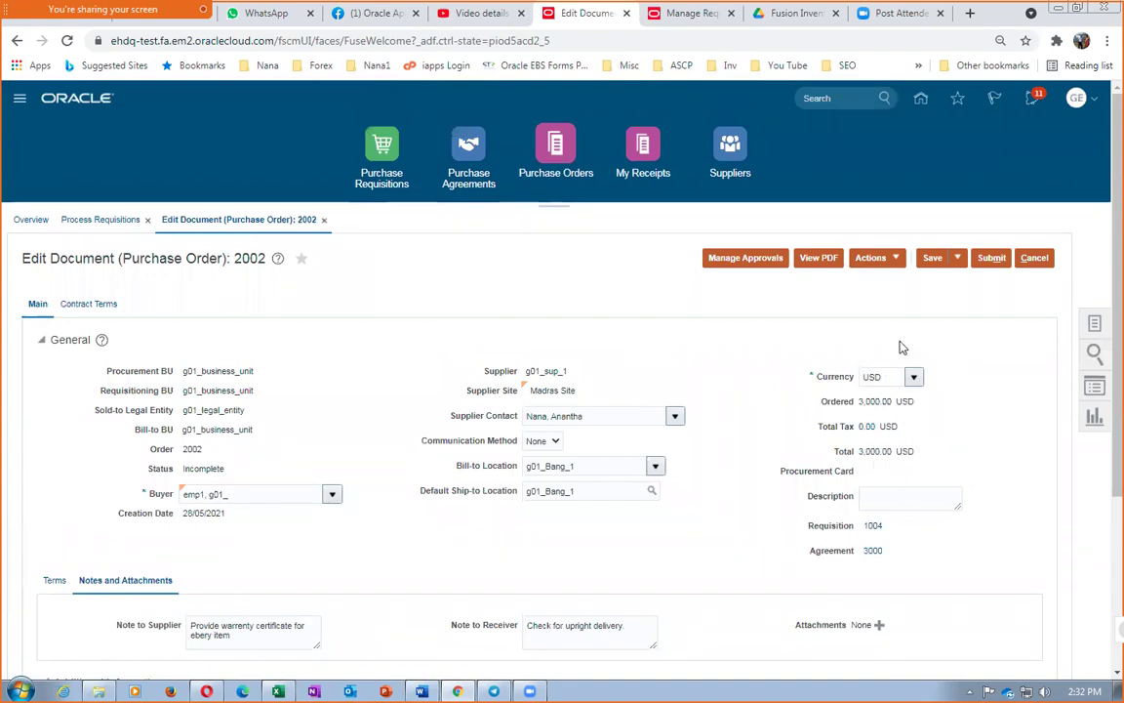
{"action": "left_click", "coordinate": [874, 257]}
{"action": "left_click", "coordinate": [881, 282]}
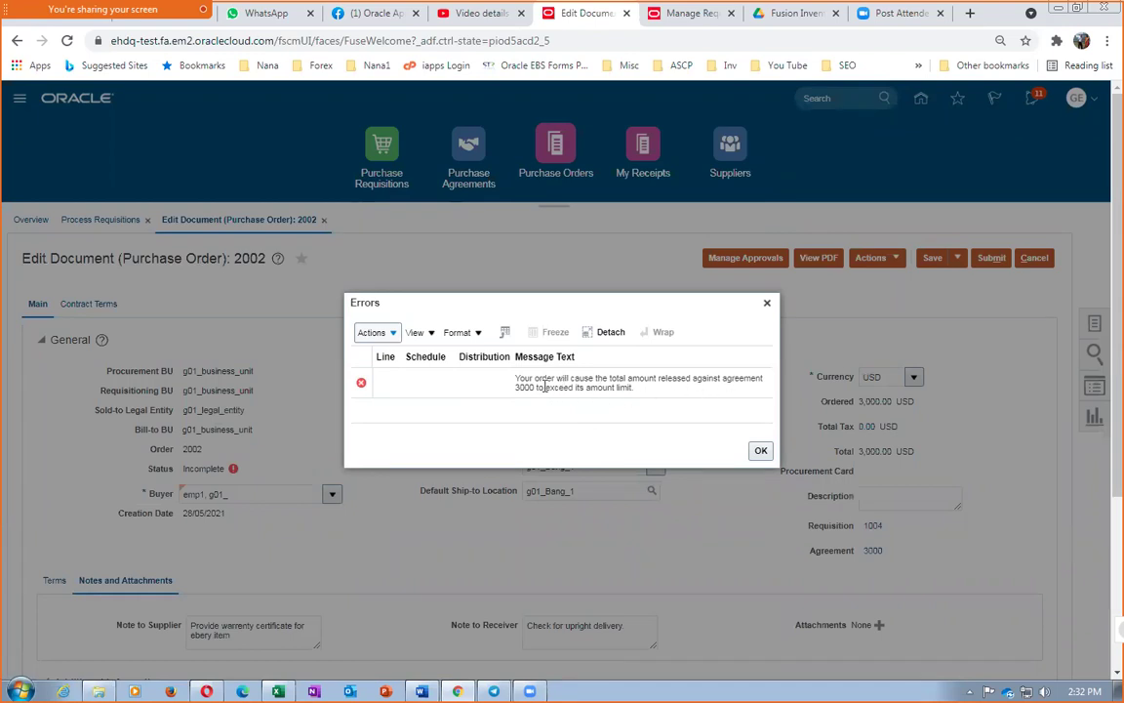
{"action": "left_click_drag", "start_coordinate": [545, 381], "coordinate": [577, 396]}
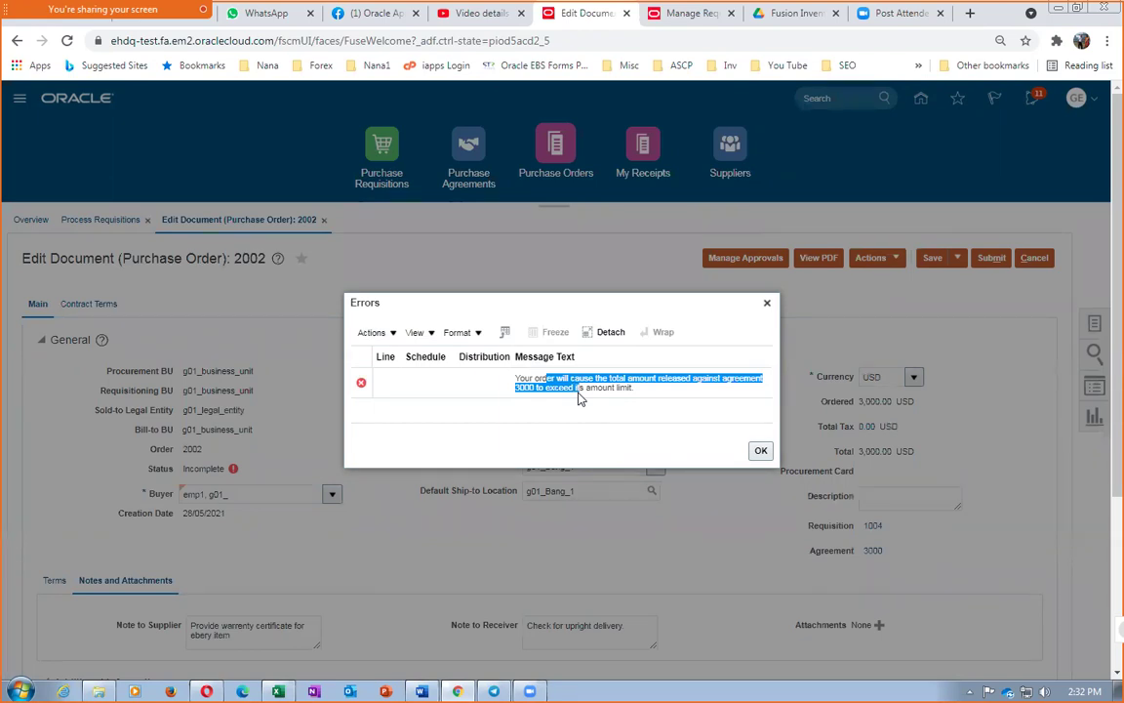
{"action": "left_click", "coordinate": [760, 452]}
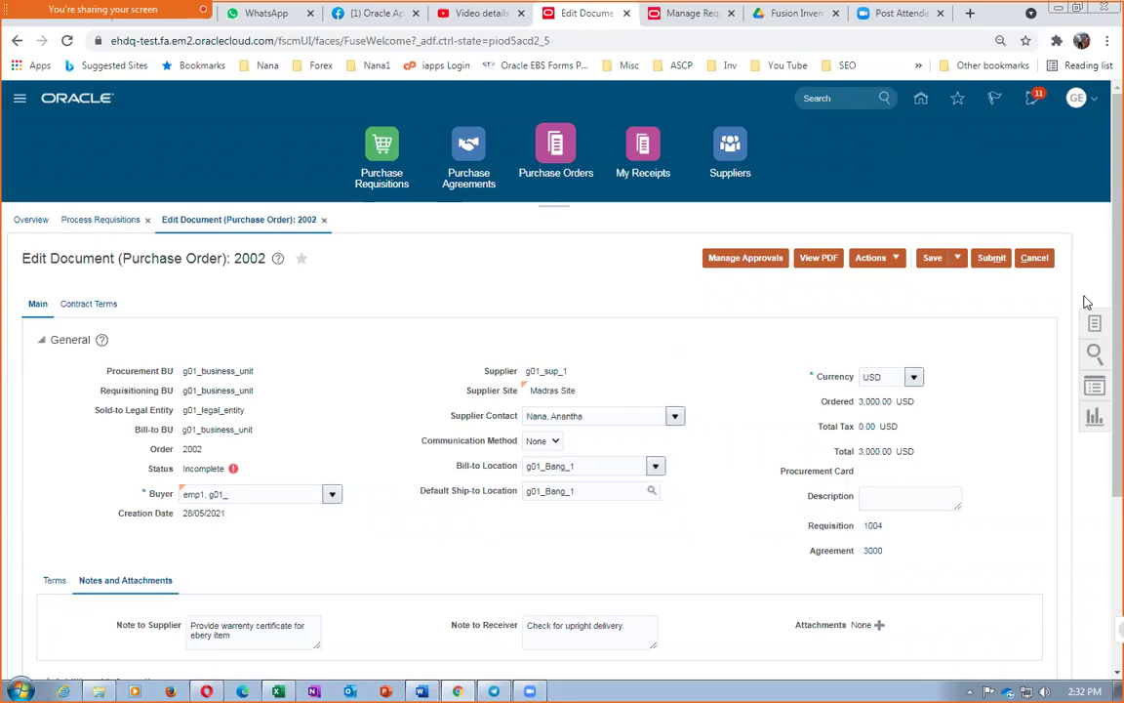
Try submitting order 2002, confirm the same amount-limit error, and cancel out
{"action": "left_click", "coordinate": [997, 261]}
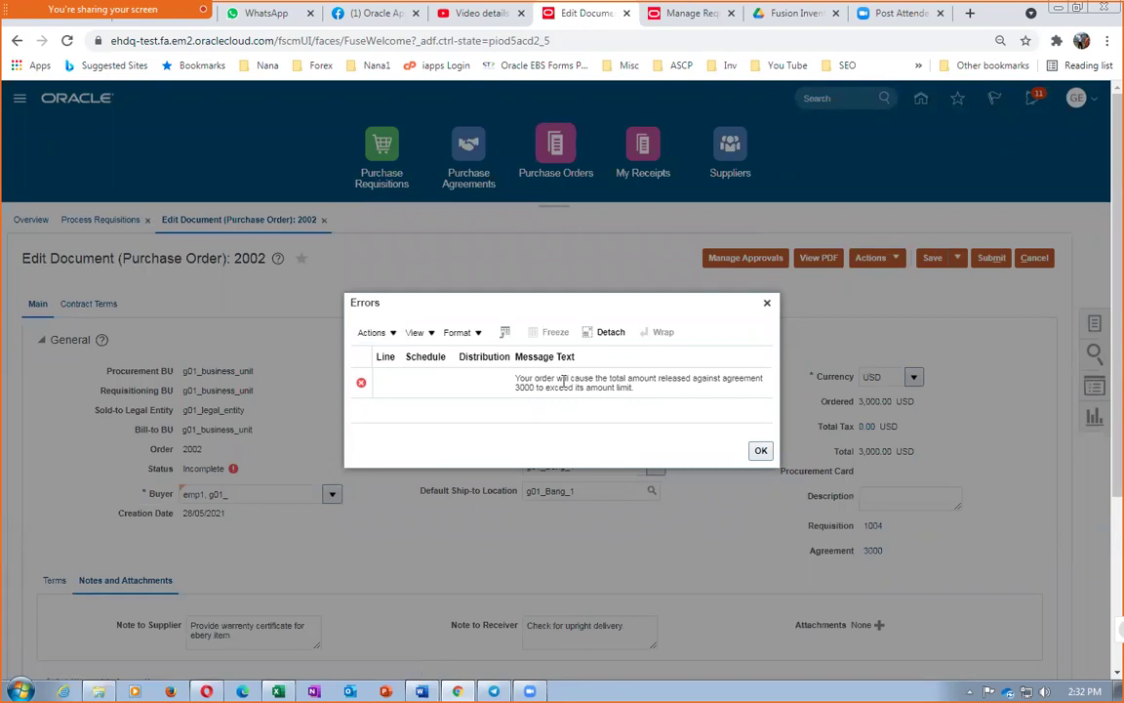
{"action": "left_click_drag", "start_coordinate": [563, 380], "coordinate": [564, 387]}
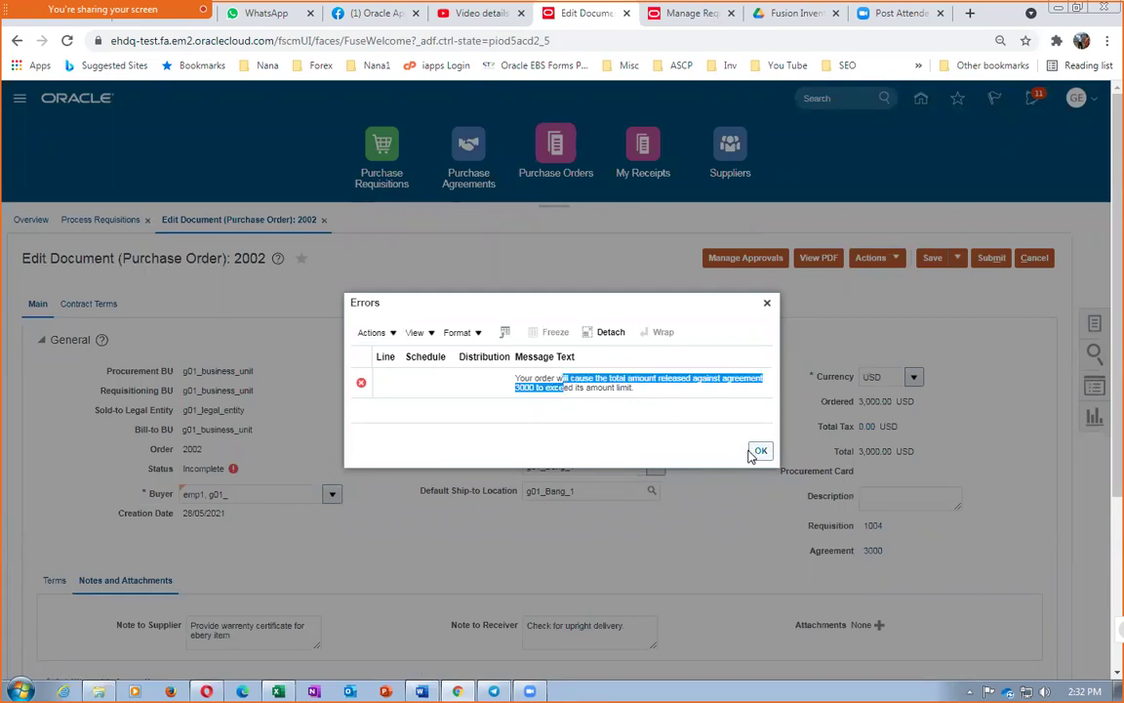
{"action": "left_click", "coordinate": [758, 452]}
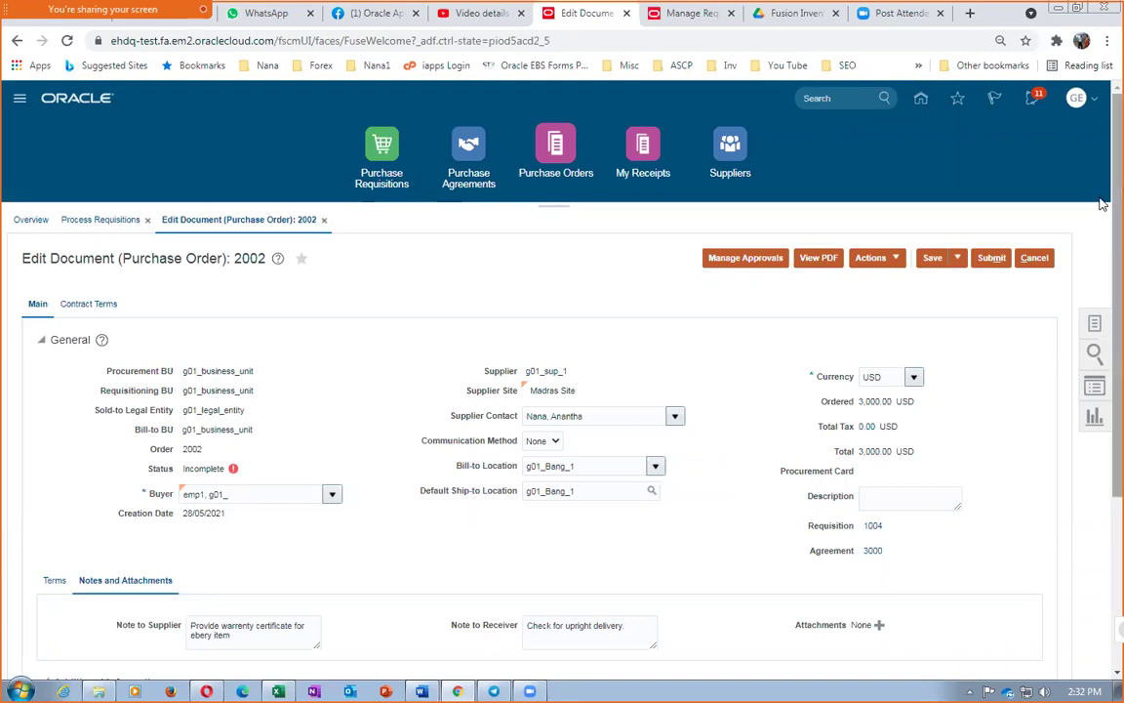
{"action": "left_click", "coordinate": [1034, 258]}
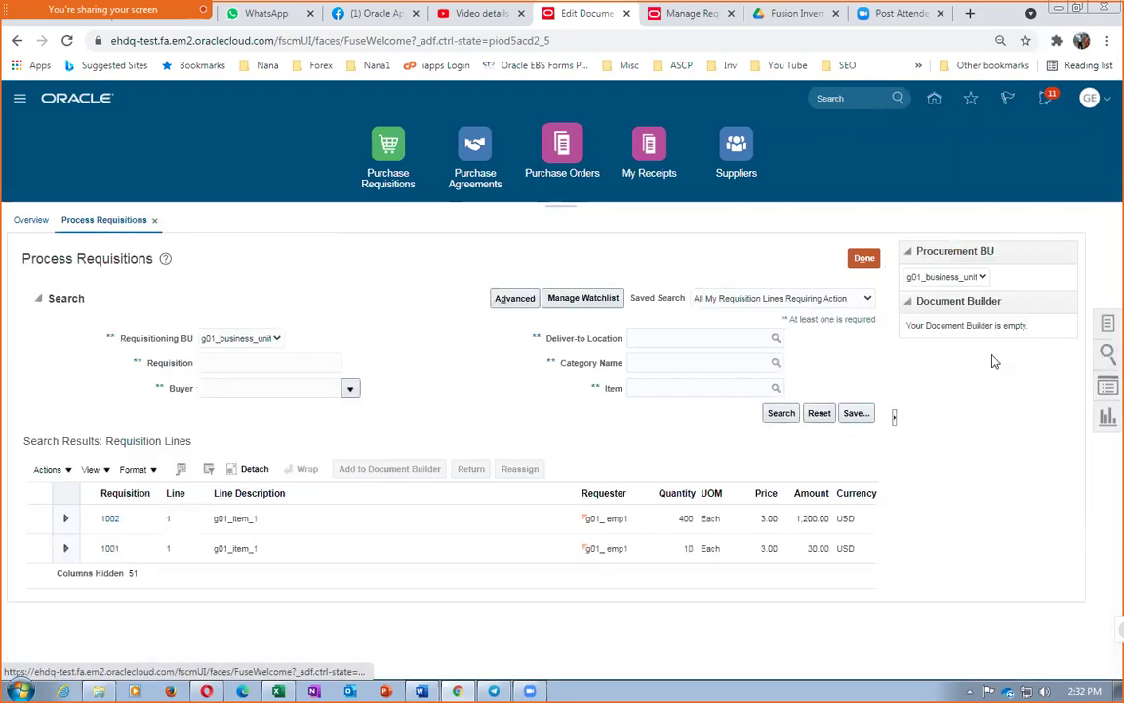
Search Manage Agreements for agreement 3000
{"action": "left_click", "coordinate": [1107, 325]}
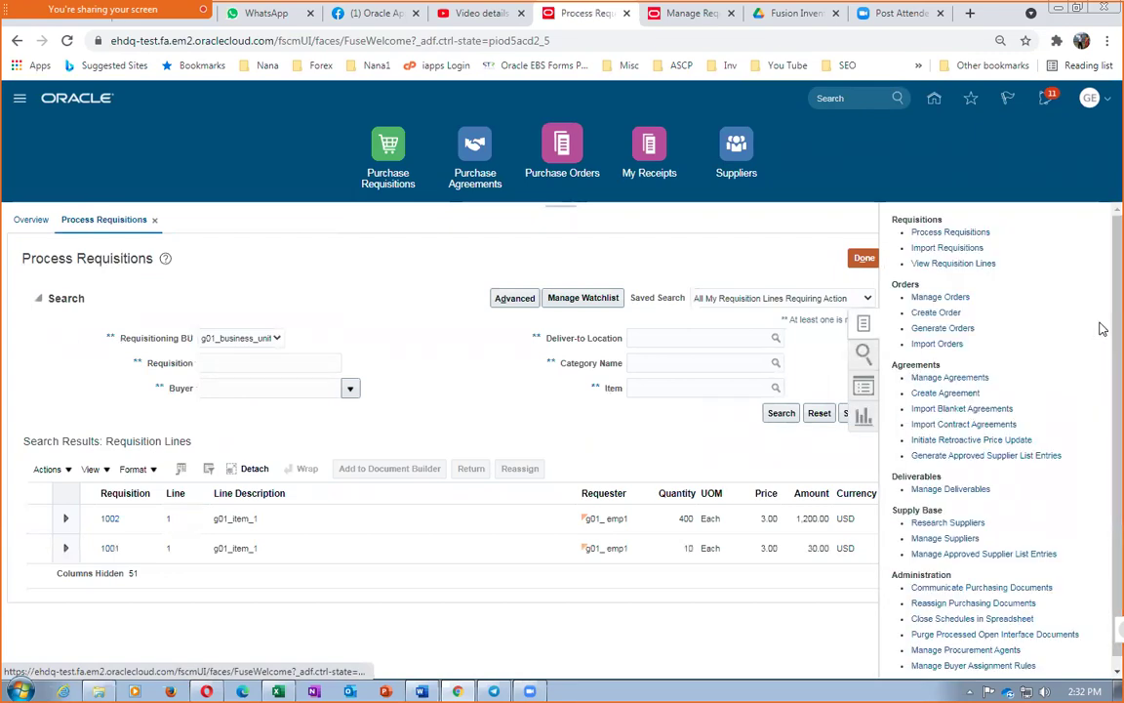
{"action": "left_click", "coordinate": [966, 380]}
{"action": "left_click", "coordinate": [862, 376]}
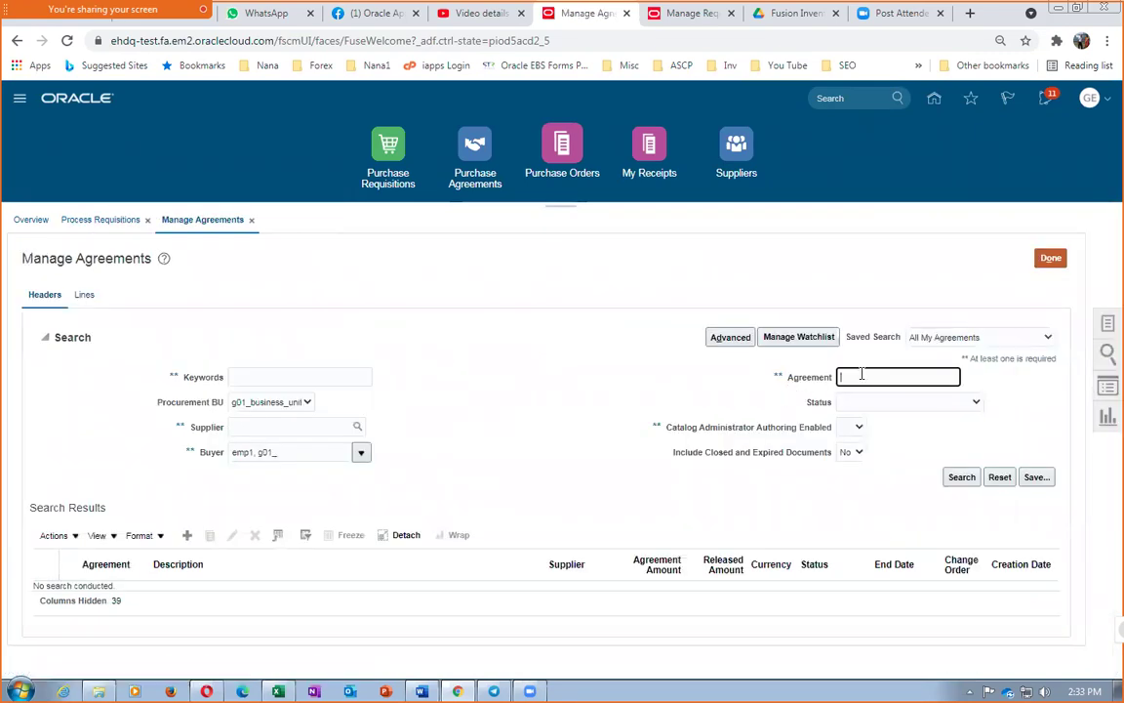
{"action": "type", "text": "3000"}
{"action": "key", "text": "Tab"}
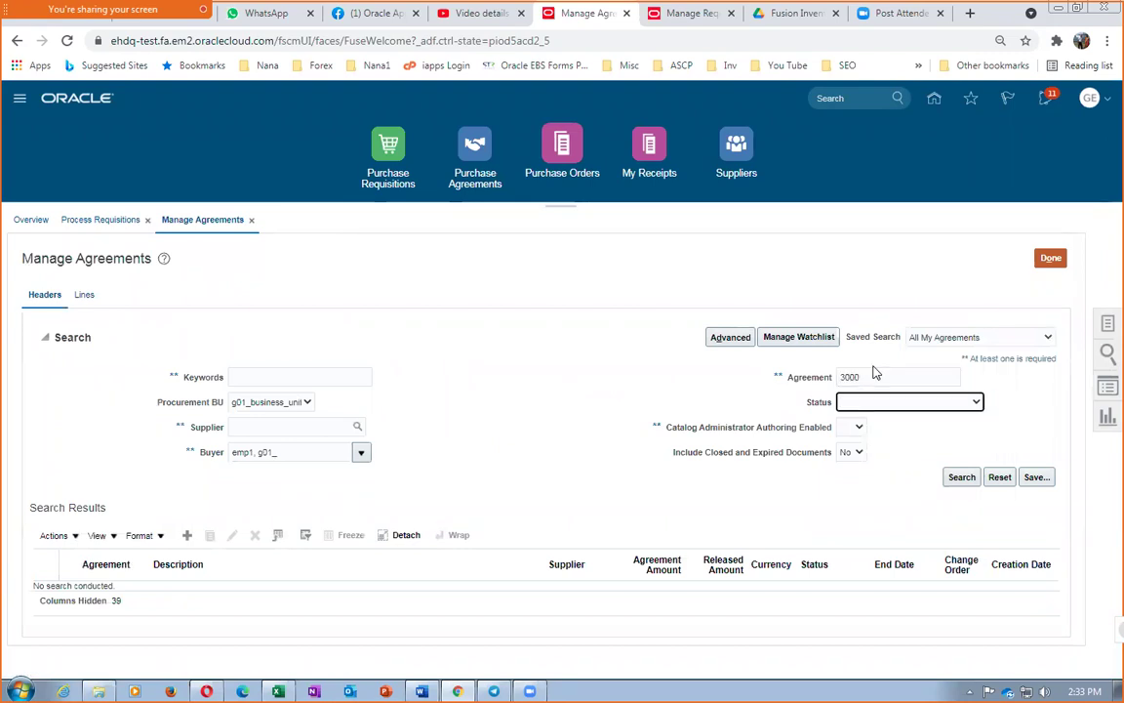
{"action": "left_click", "coordinate": [955, 476]}
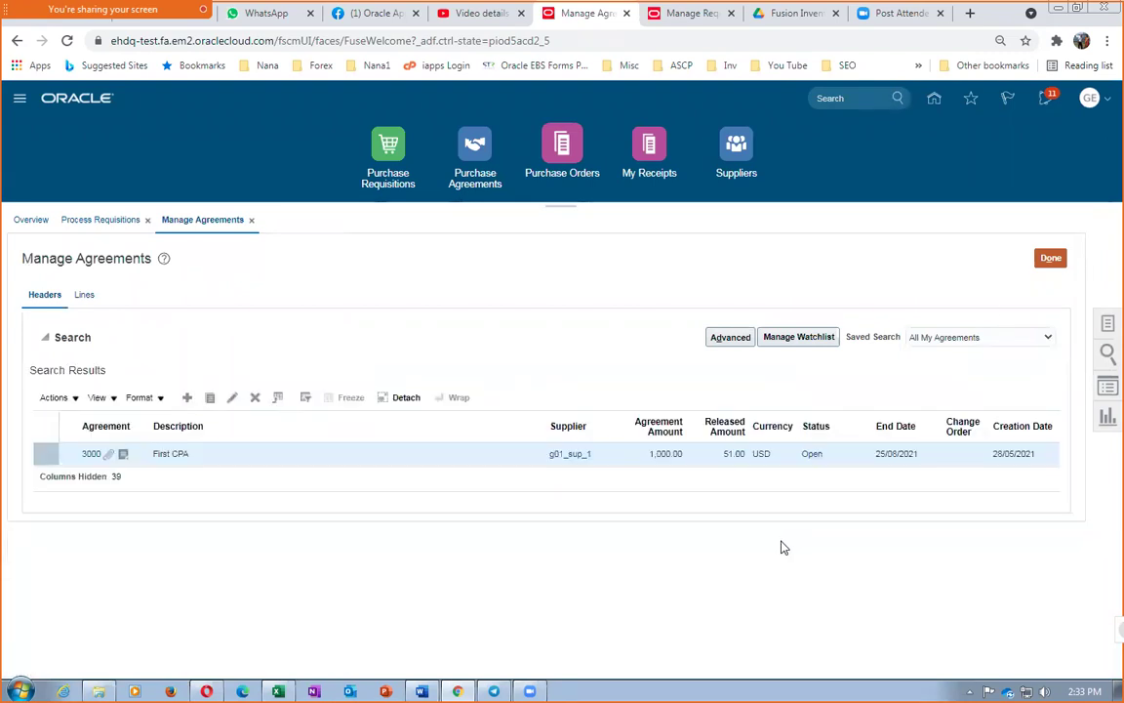
View agreement 3000's details, then start editing it from the Actions menu
{"action": "left_click", "coordinate": [91, 456]}
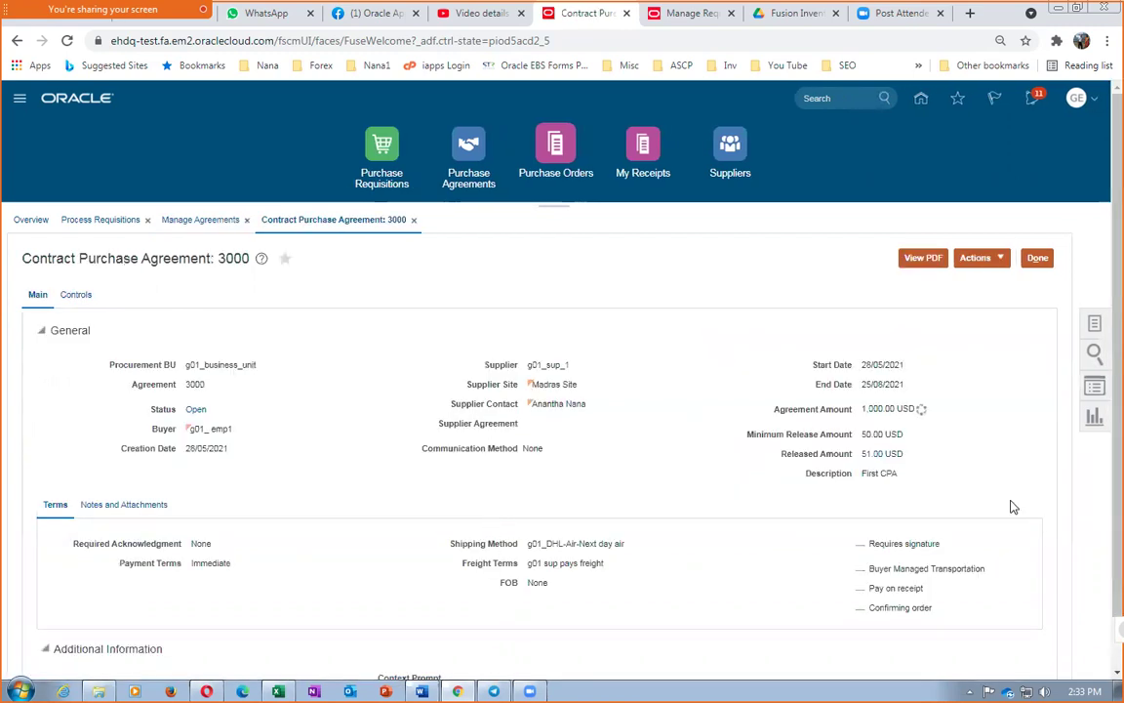
{"action": "left_click", "coordinate": [1039, 260]}
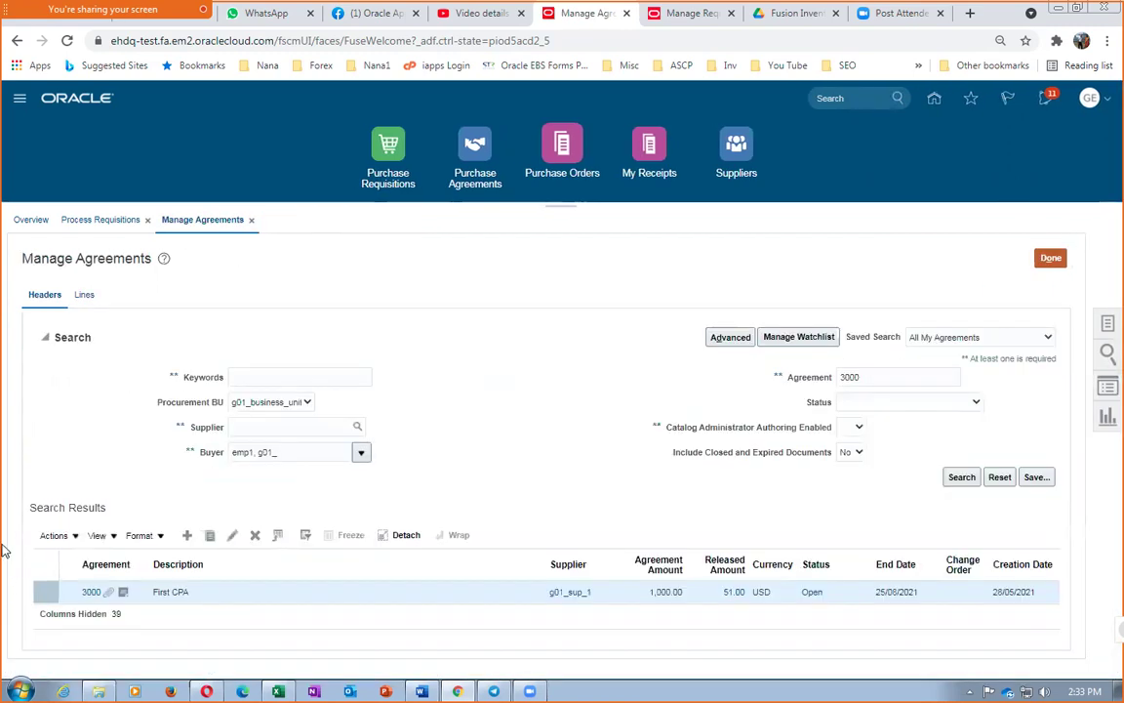
{"action": "left_click", "coordinate": [49, 537]}
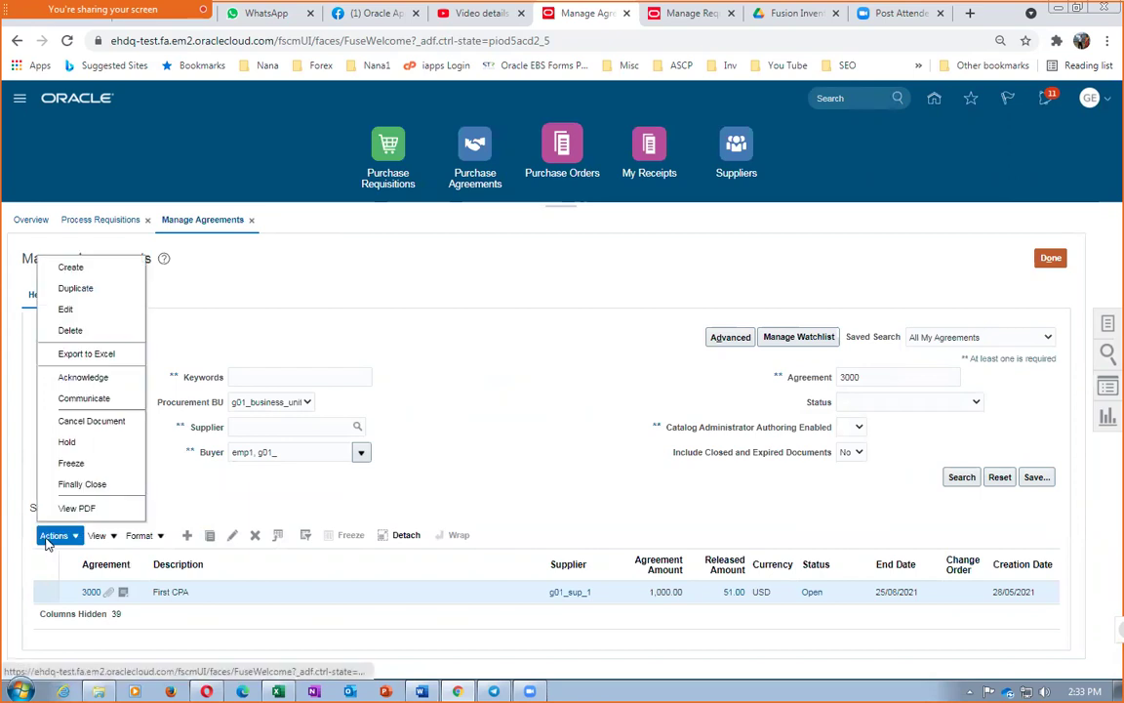
{"action": "left_click", "coordinate": [59, 308]}
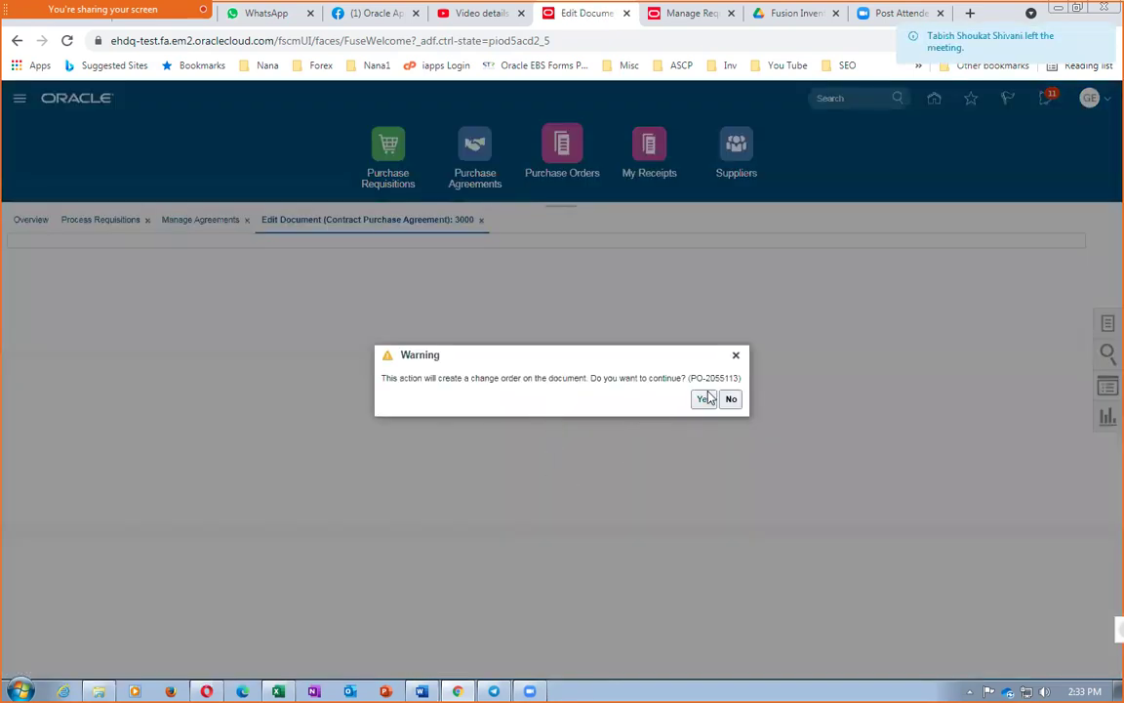
Confirm creating a change order and describe it as 'Enhancement of Amt Limit'
{"action": "left_click_drag", "start_coordinate": [419, 379], "coordinate": [580, 384]}
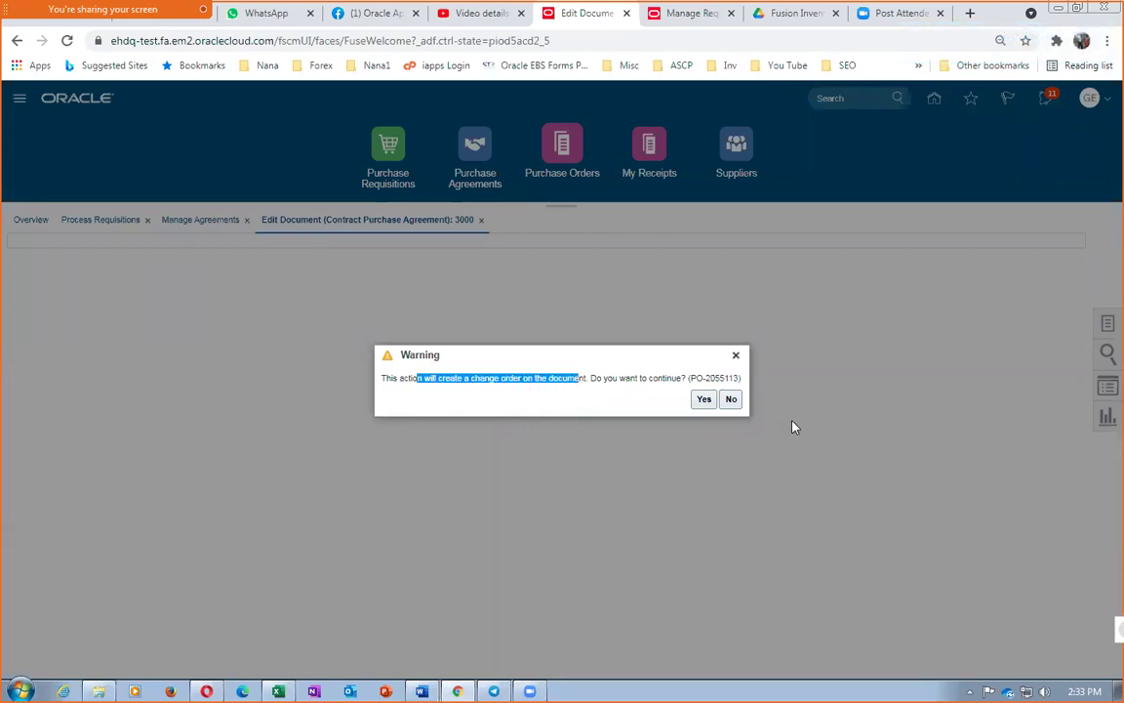
{"action": "left_click", "coordinate": [703, 400]}
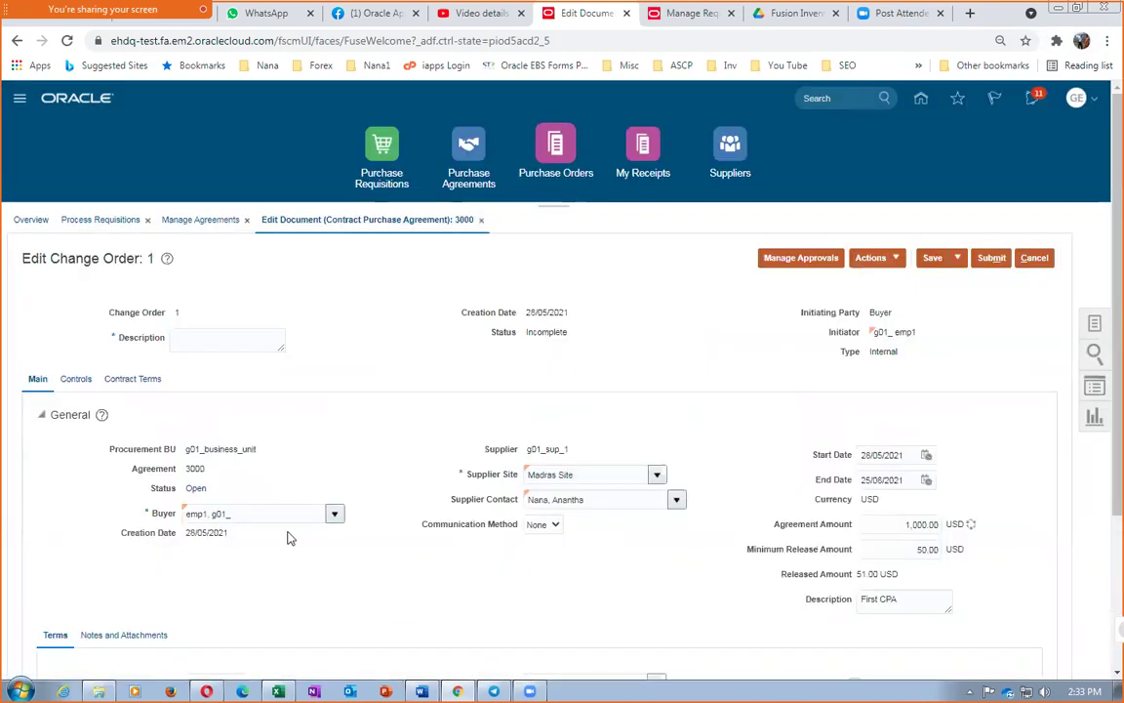
{"action": "left_click", "coordinate": [202, 342]}
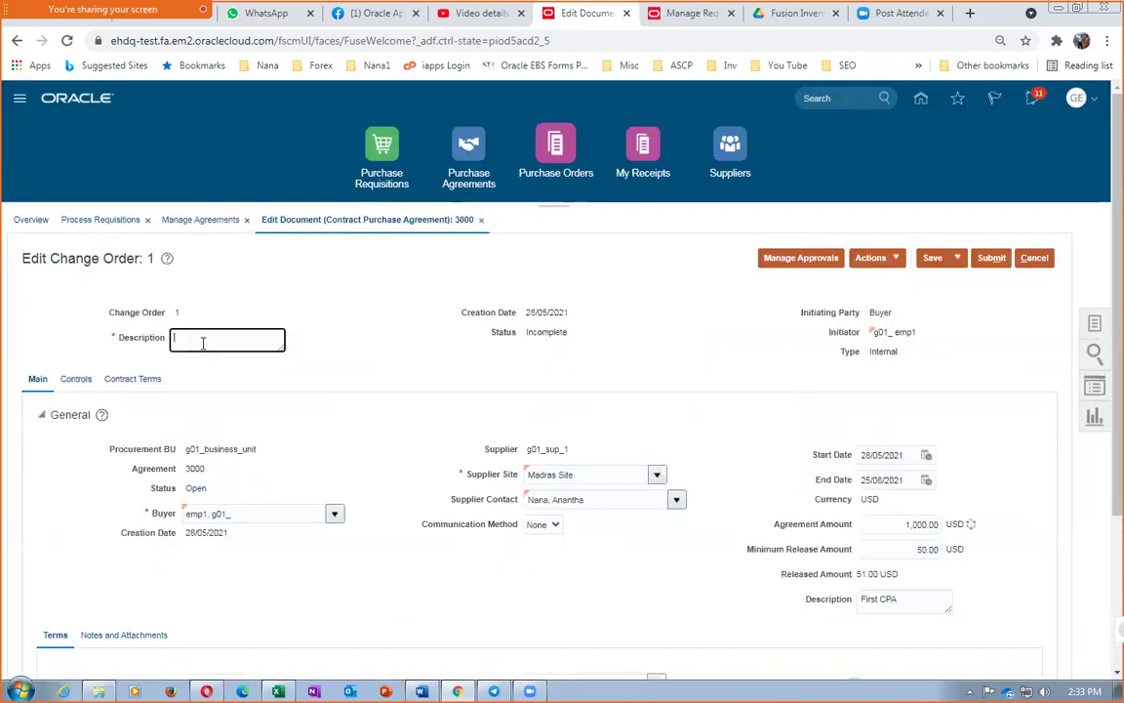
{"action": "type", "text": "Enhancement of Amt Limit"}
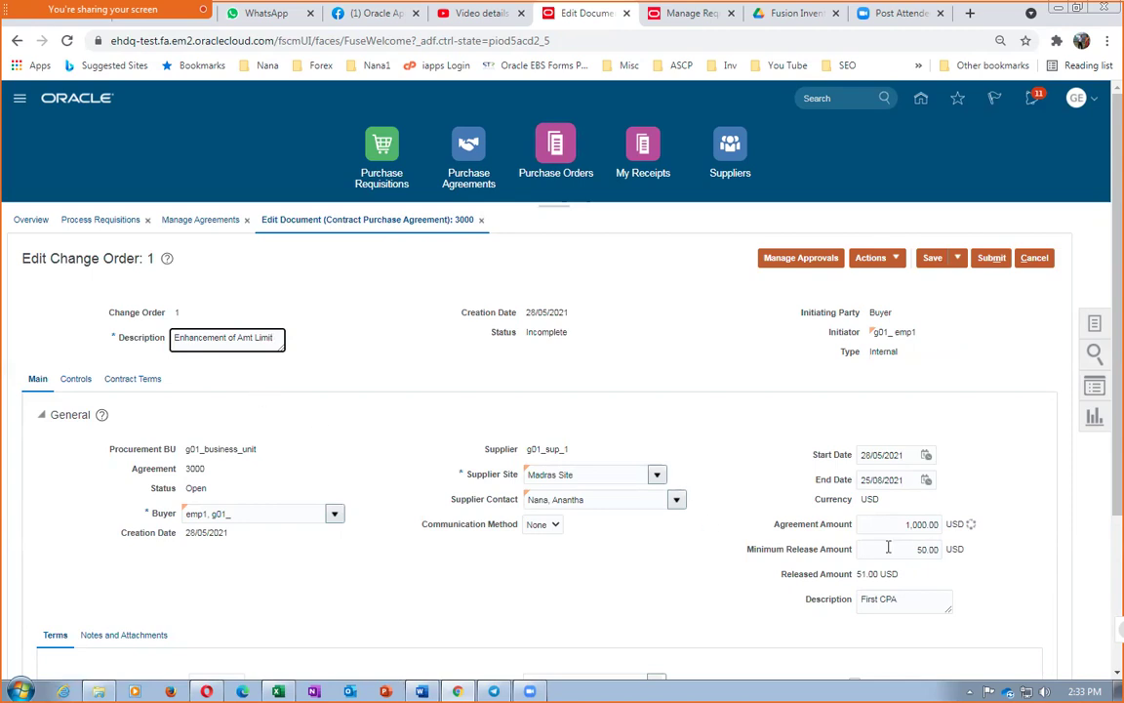
{"action": "scroll", "coordinate": [800, 552], "scroll_direction": "down", "scroll_amount": 1}
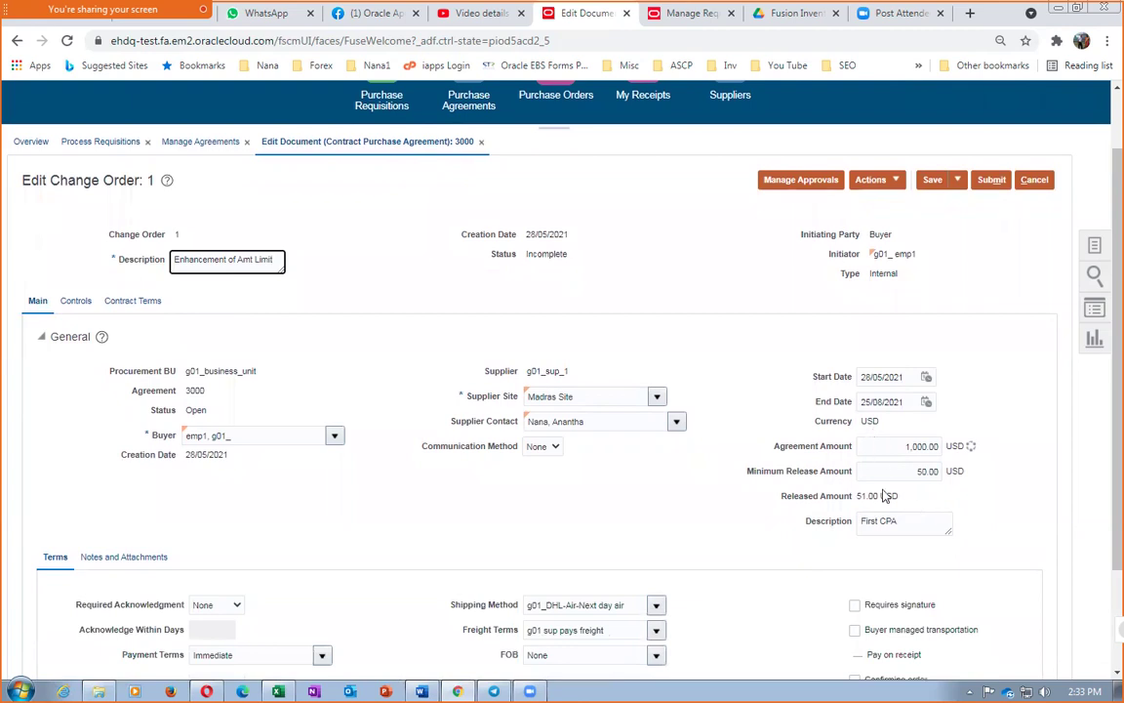
Raise the agreement amount from 1,000.00 to 4,000.00, save, and submit the change order
{"action": "left_click", "coordinate": [903, 446]}
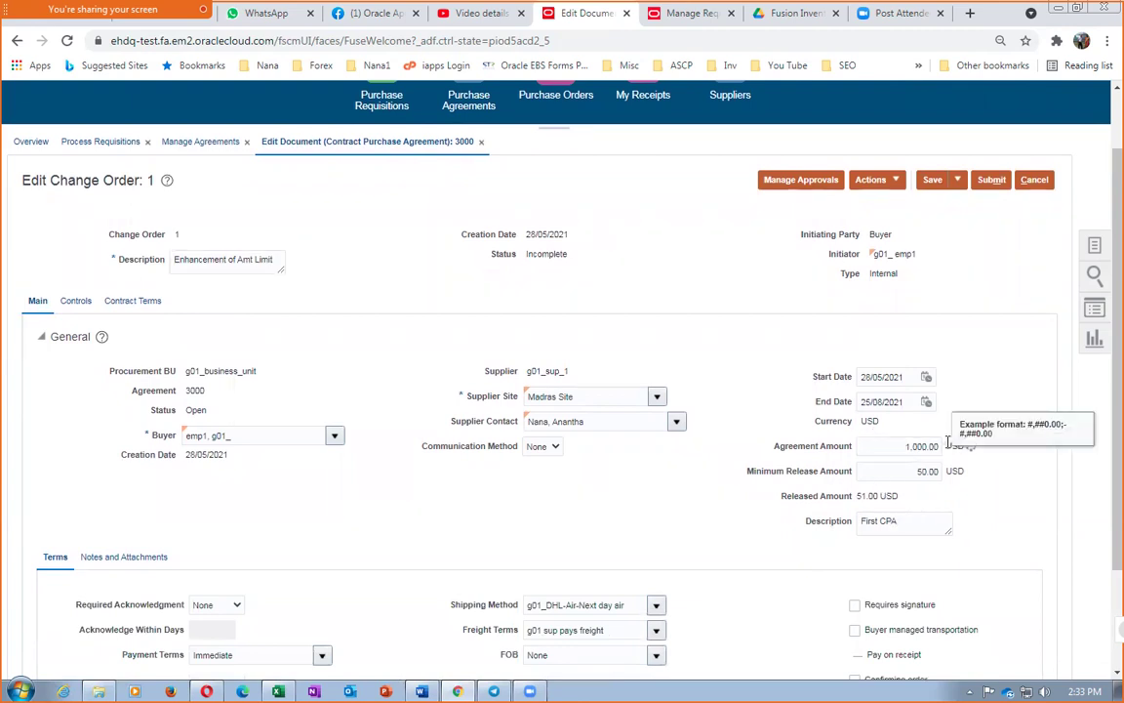
{"action": "key", "text": "Tab"}
{"action": "left_click", "coordinate": [907, 446]}
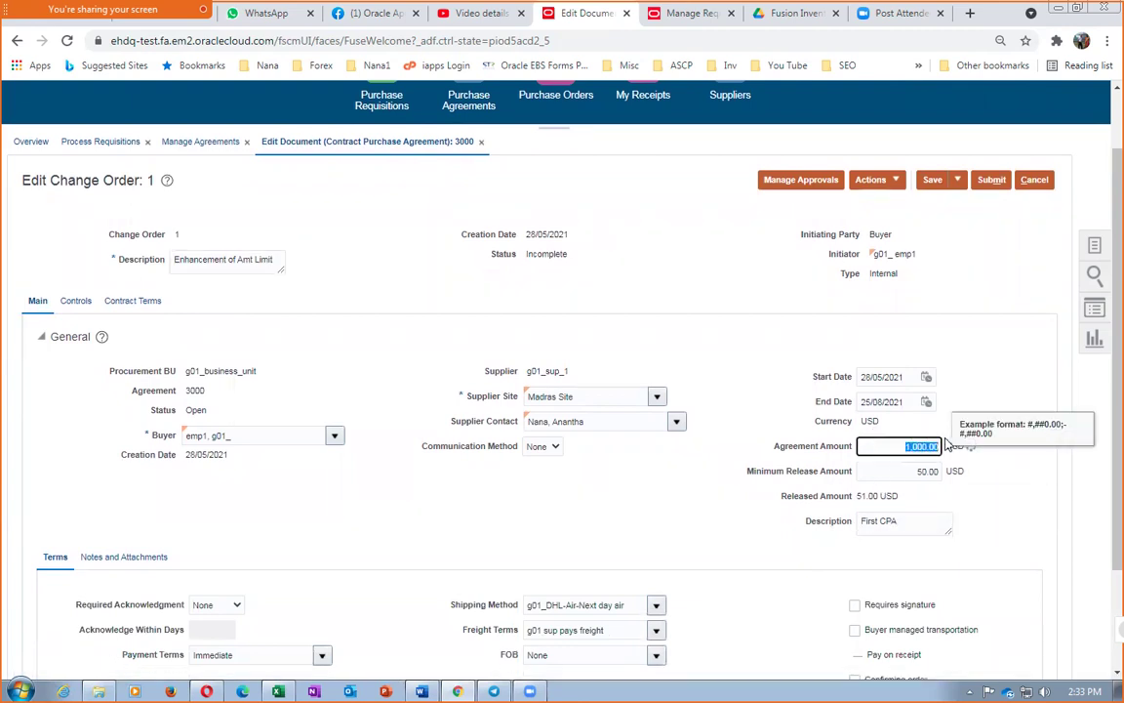
{"action": "type", "text": "4000"}
{"action": "left_click_drag", "start_coordinate": [998, 366], "coordinate": [961, 490]}
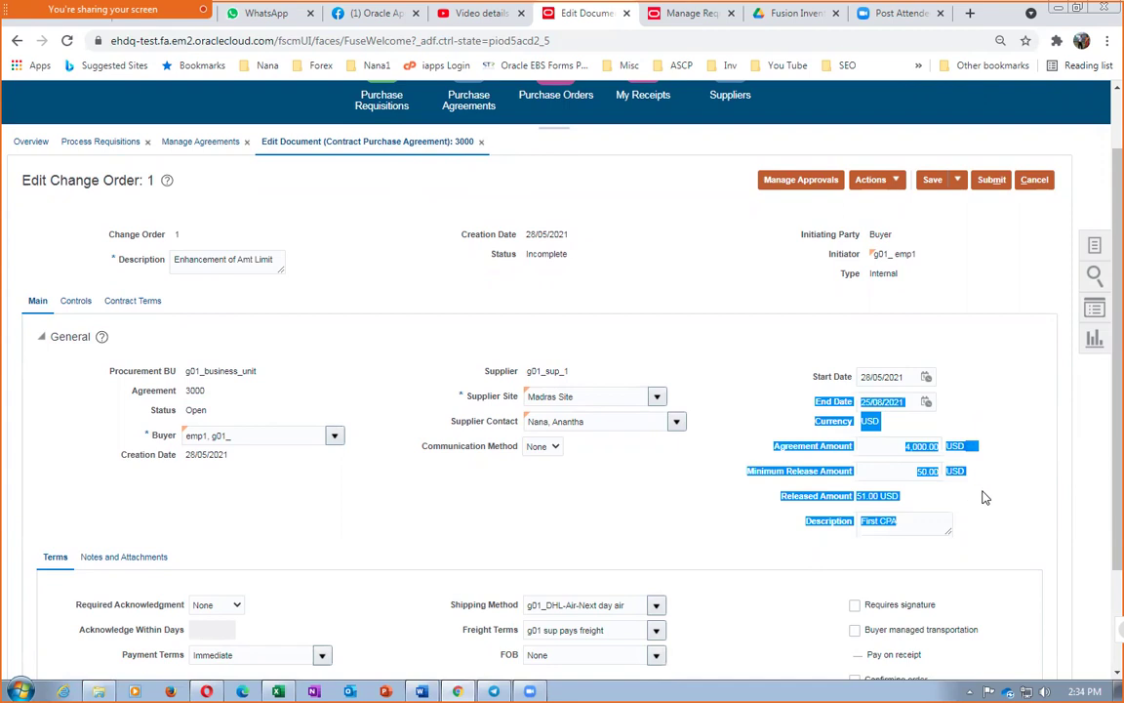
{"action": "left_click", "coordinate": [969, 532]}
{"action": "left_click", "coordinate": [935, 181]}
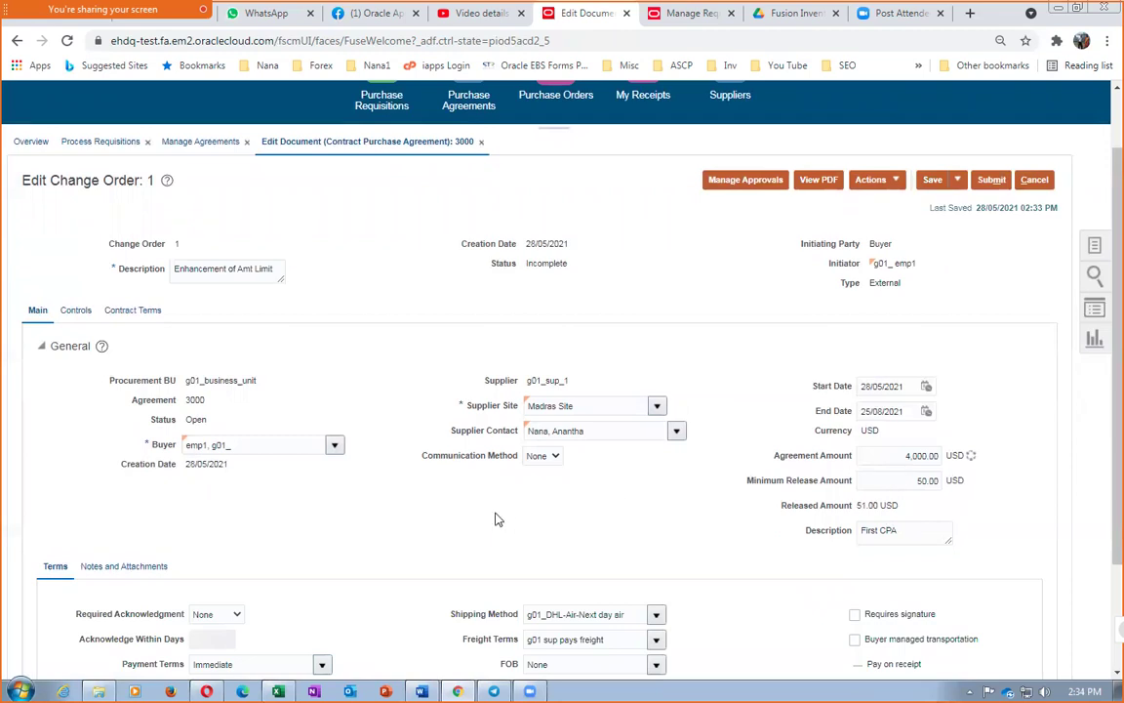
{"action": "scroll", "coordinate": [494, 519], "scroll_direction": "down", "scroll_amount": 1}
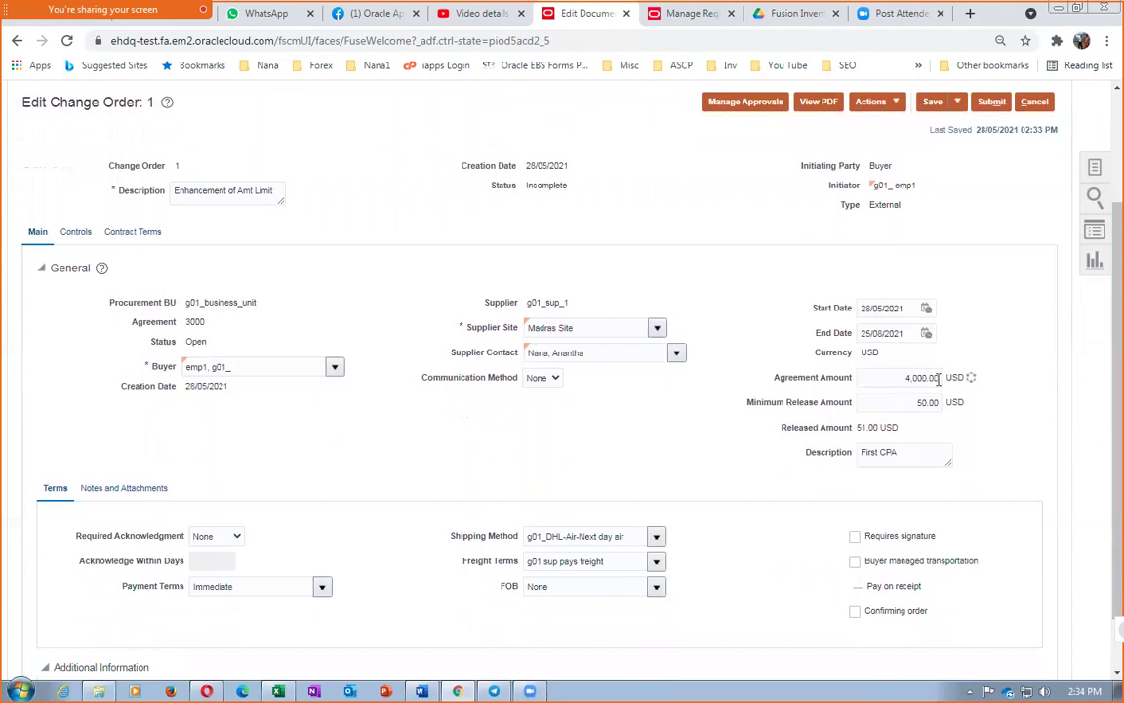
{"action": "left_click", "coordinate": [991, 101]}
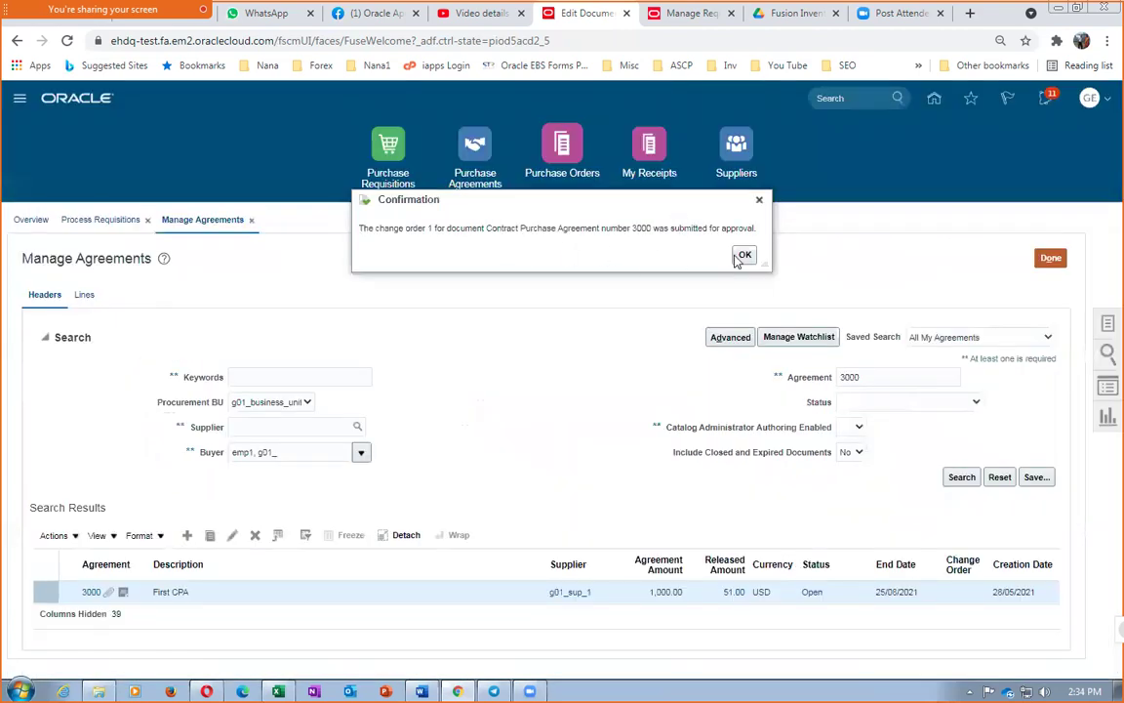
Re-search agreement 3000, check the pending change order notice, and confirm the amount shows 4,000.00
{"action": "left_click", "coordinate": [739, 258]}
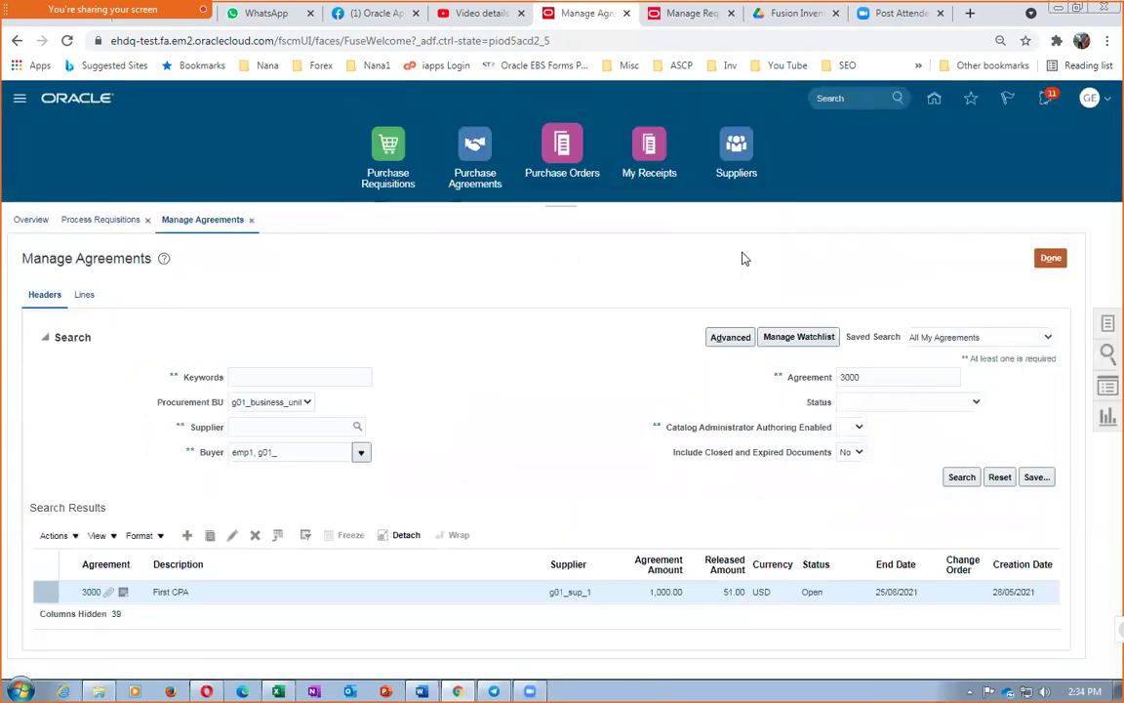
{"action": "left_click", "coordinate": [962, 477]}
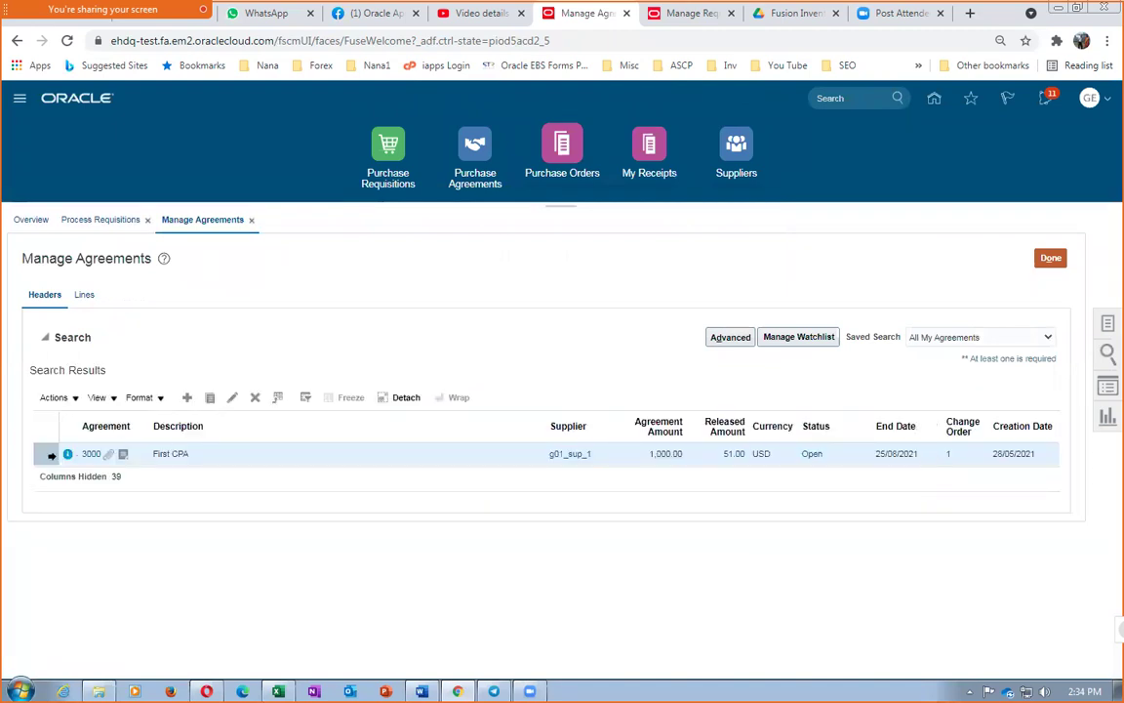
{"action": "left_click", "coordinate": [68, 456]}
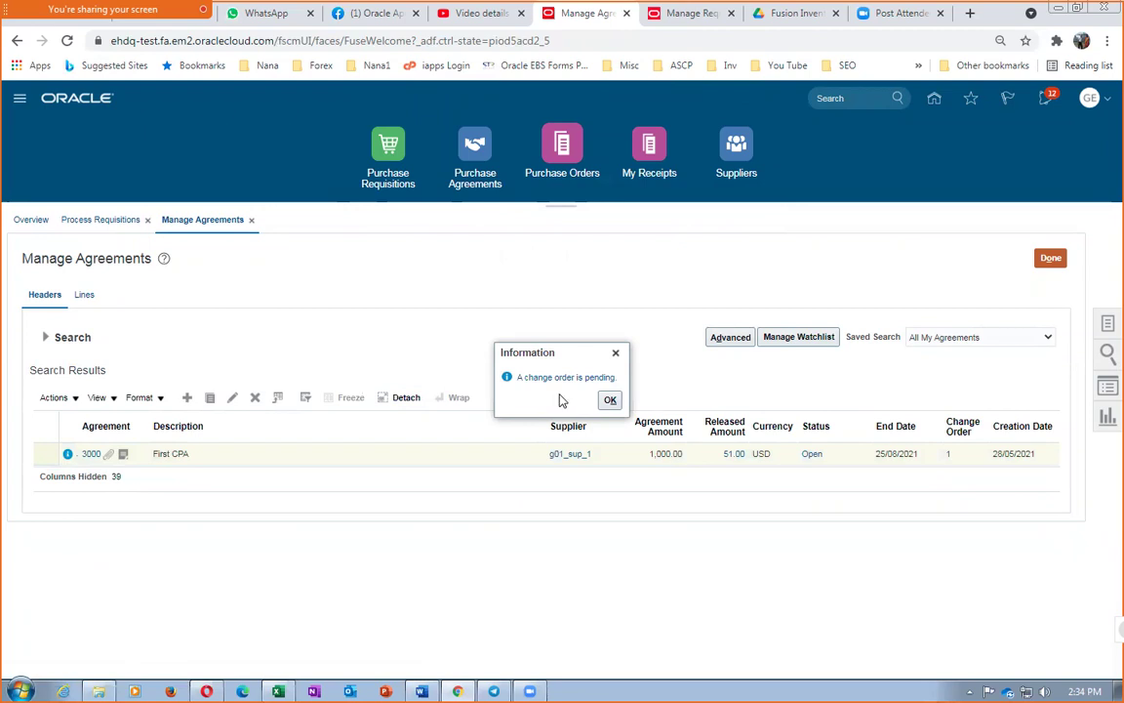
{"action": "left_click", "coordinate": [610, 402]}
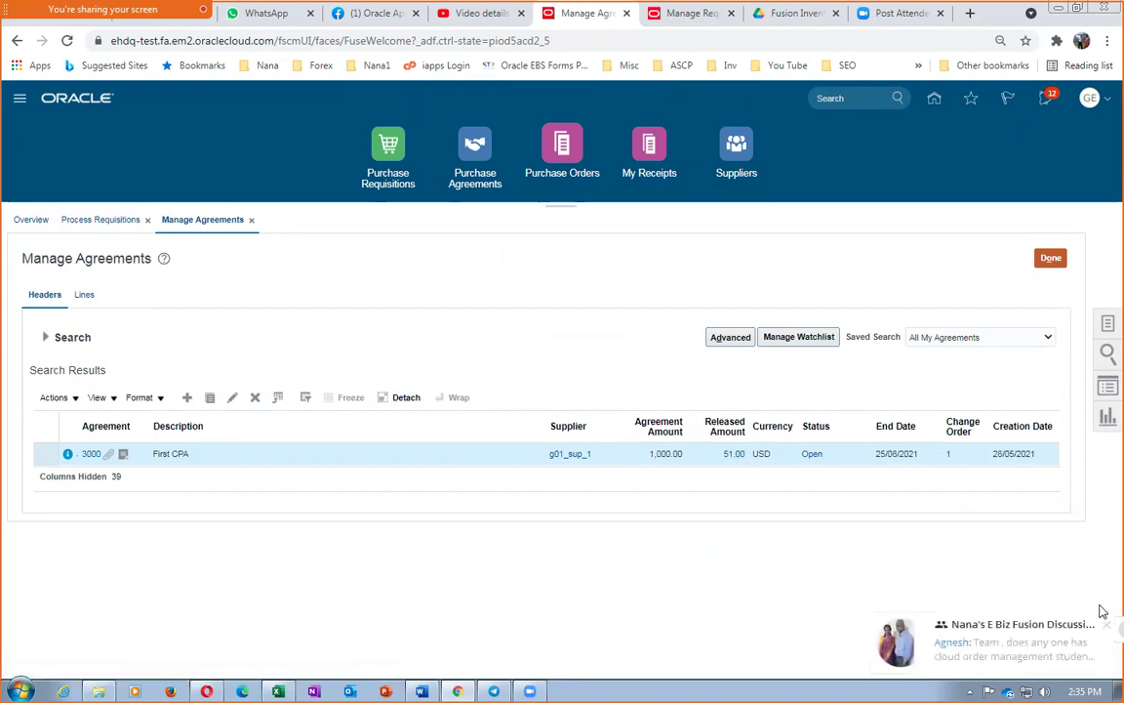
{"action": "left_click", "coordinate": [1106, 629]}
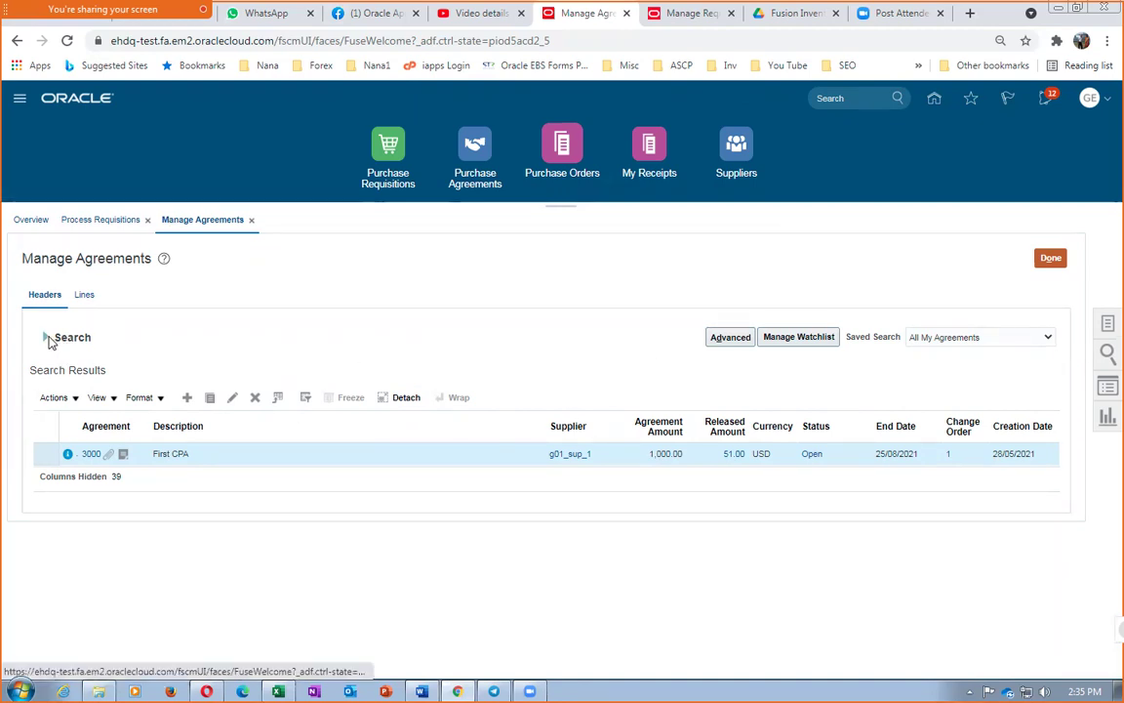
{"action": "left_click", "coordinate": [45, 336]}
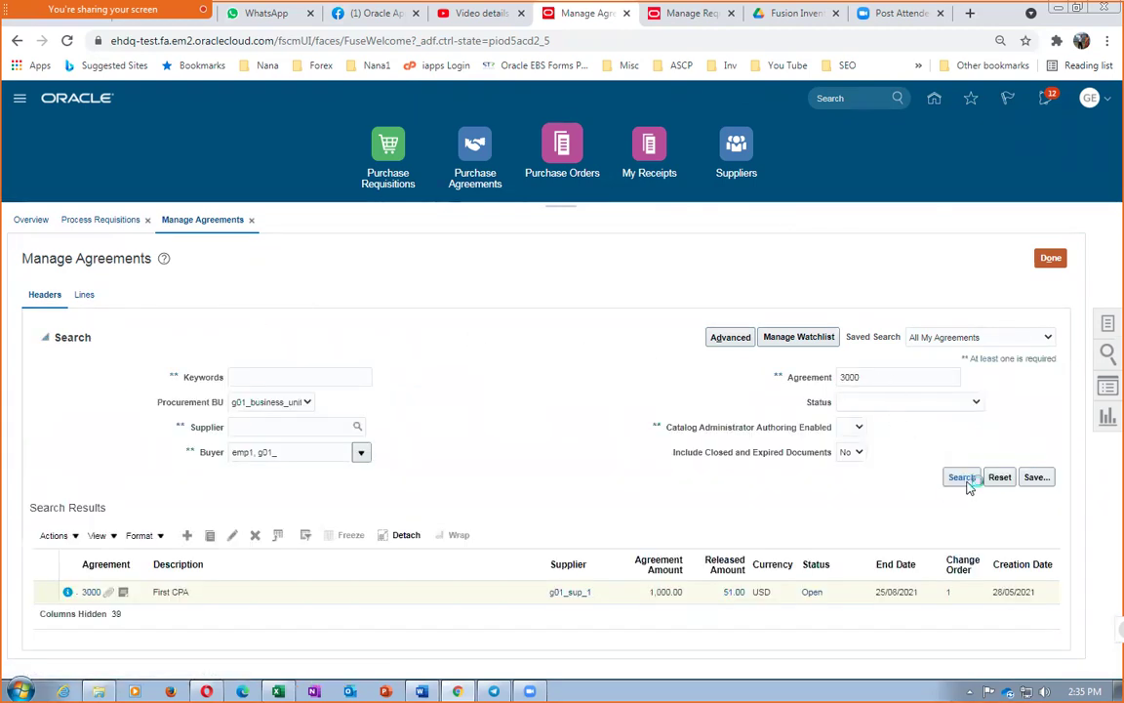
{"action": "left_click", "coordinate": [964, 482]}
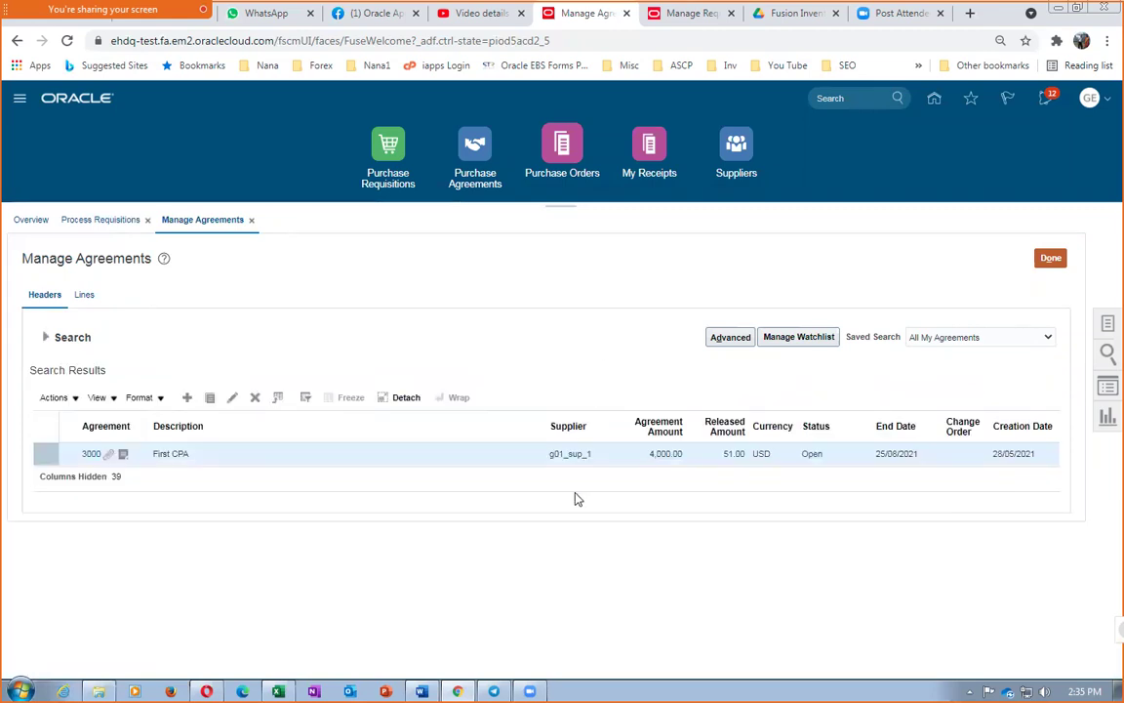
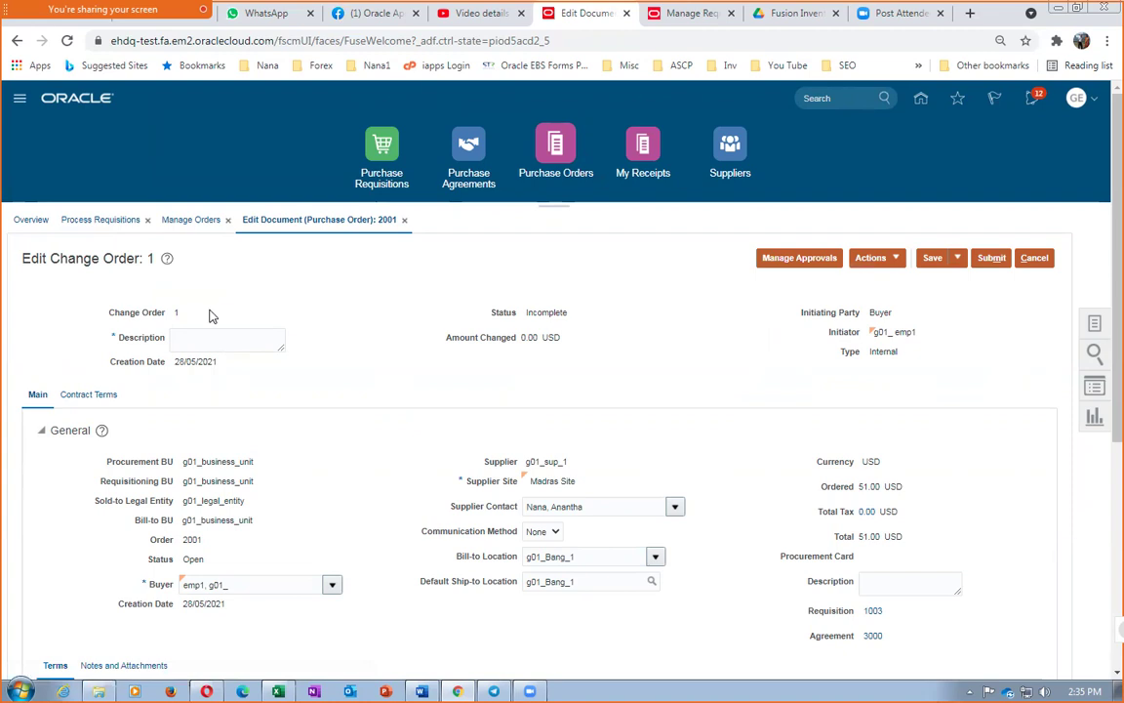
Add the description 'xzfgdfh' to purchase order 2001's change order and submit it
{"action": "left_click", "coordinate": [988, 258]}
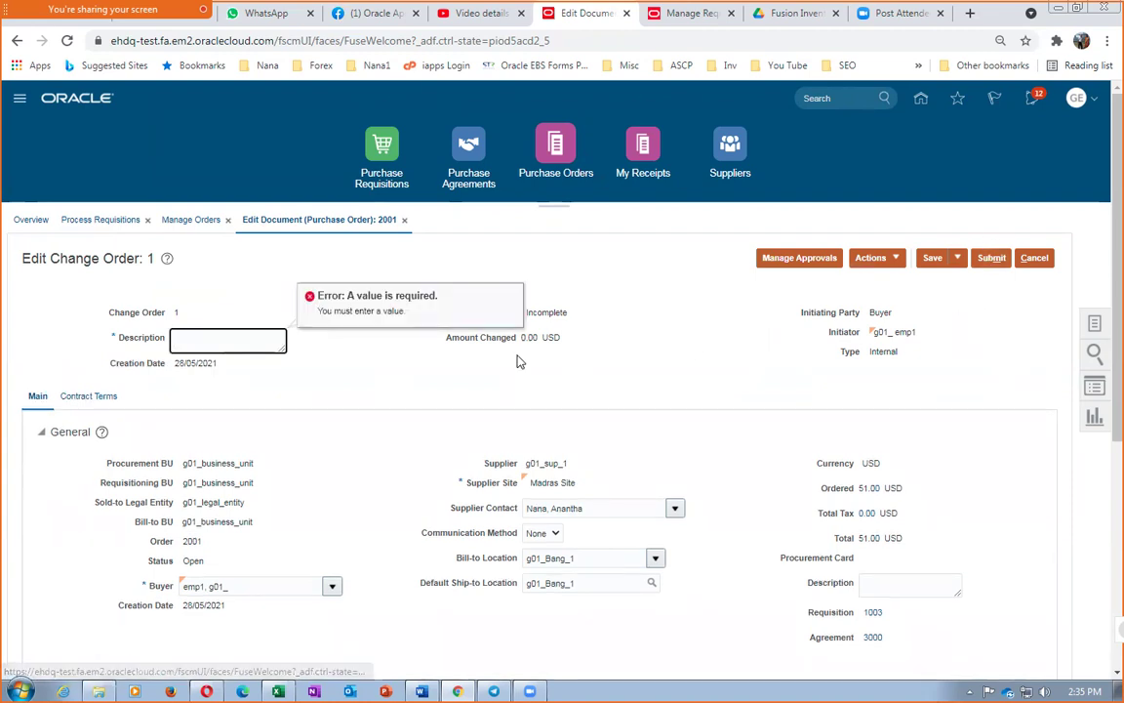
{"action": "type", "text": "xzfgdfh"}
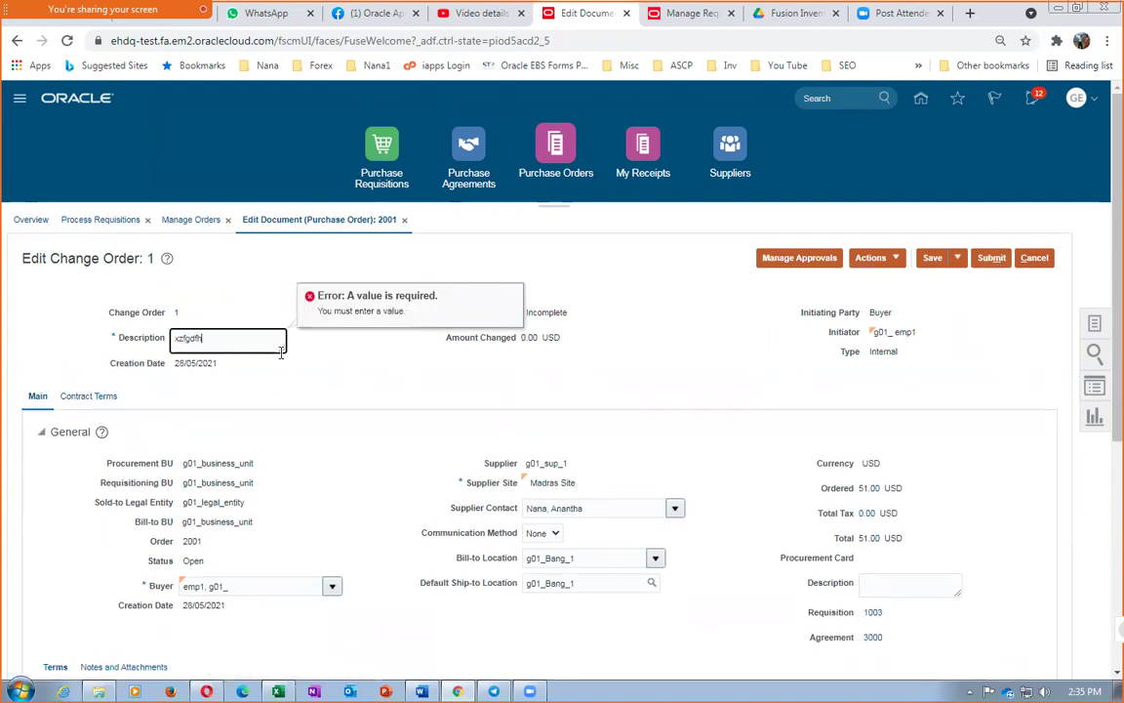
{"action": "left_click", "coordinate": [987, 258]}
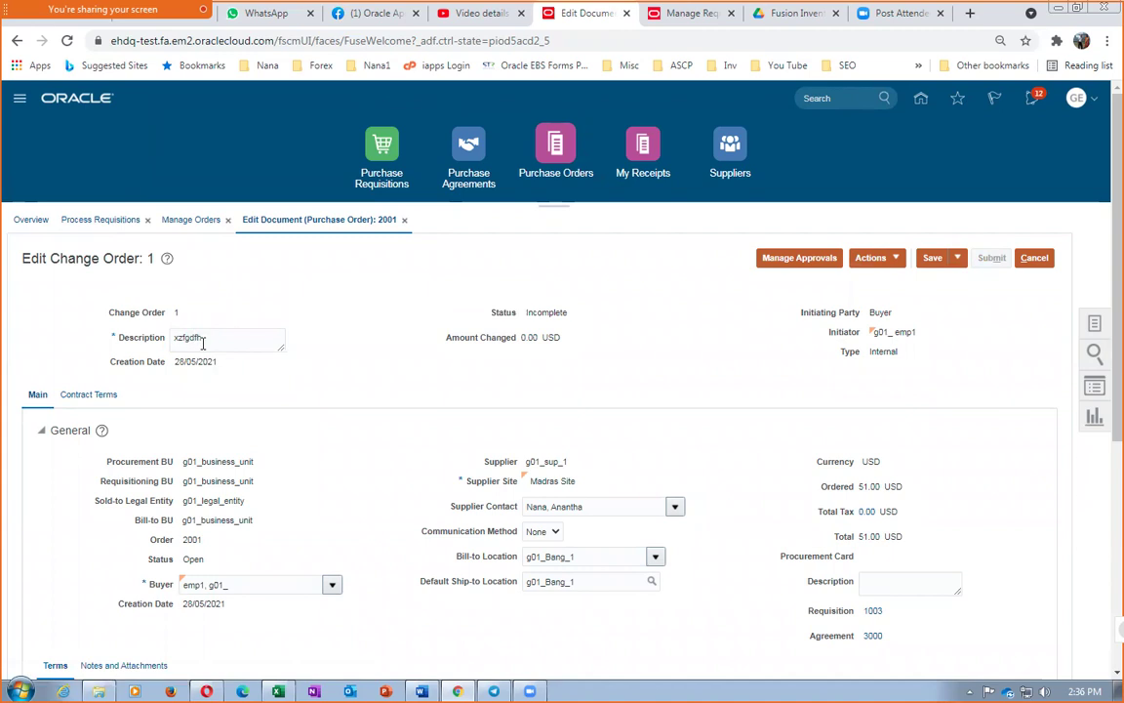
{"action": "left_click", "coordinate": [718, 255]}
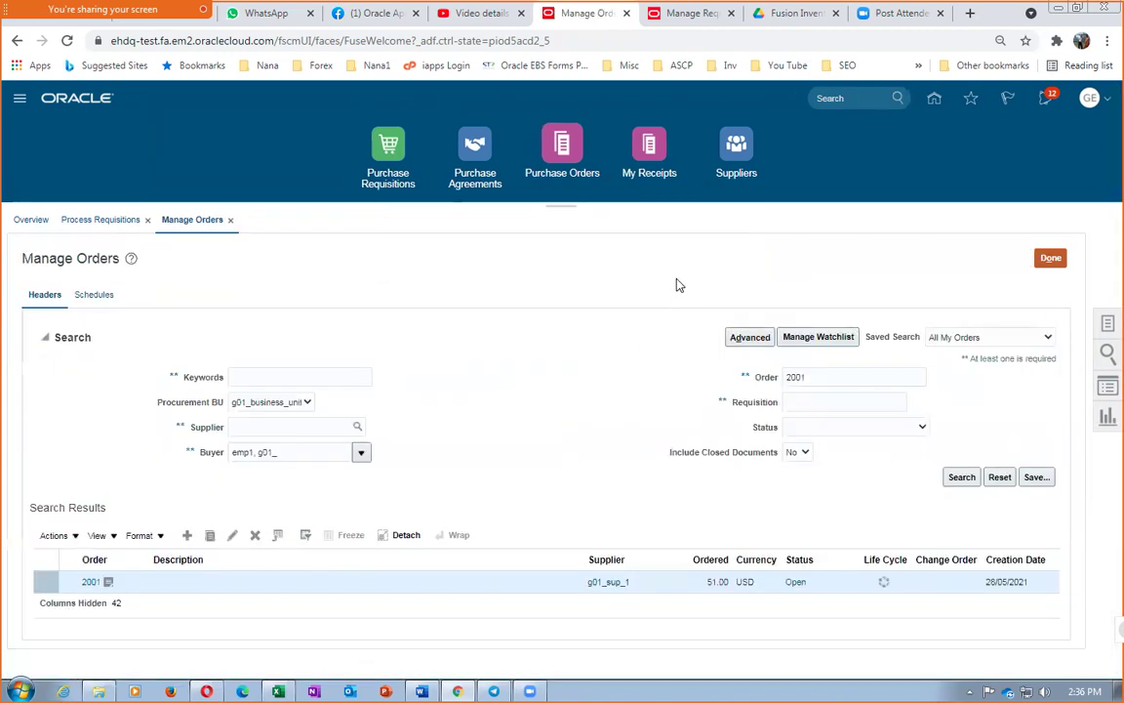
Search Manage Orders for purchase order 2002 and read its validation error about exceeding agreement 3000's limit
{"action": "left_click", "coordinate": [855, 377]}
{"action": "key", "text": "BackSpace"}
{"action": "type", "text": "2"}
{"action": "key", "text": "Tab"}
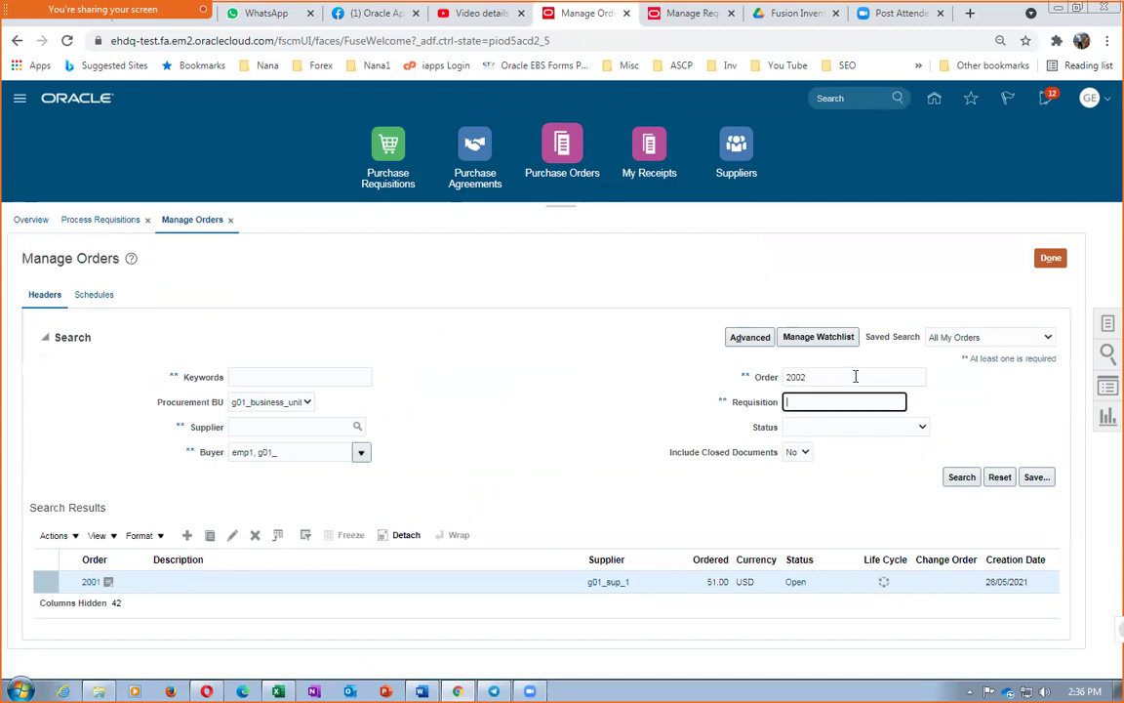
{"action": "left_click", "coordinate": [960, 476]}
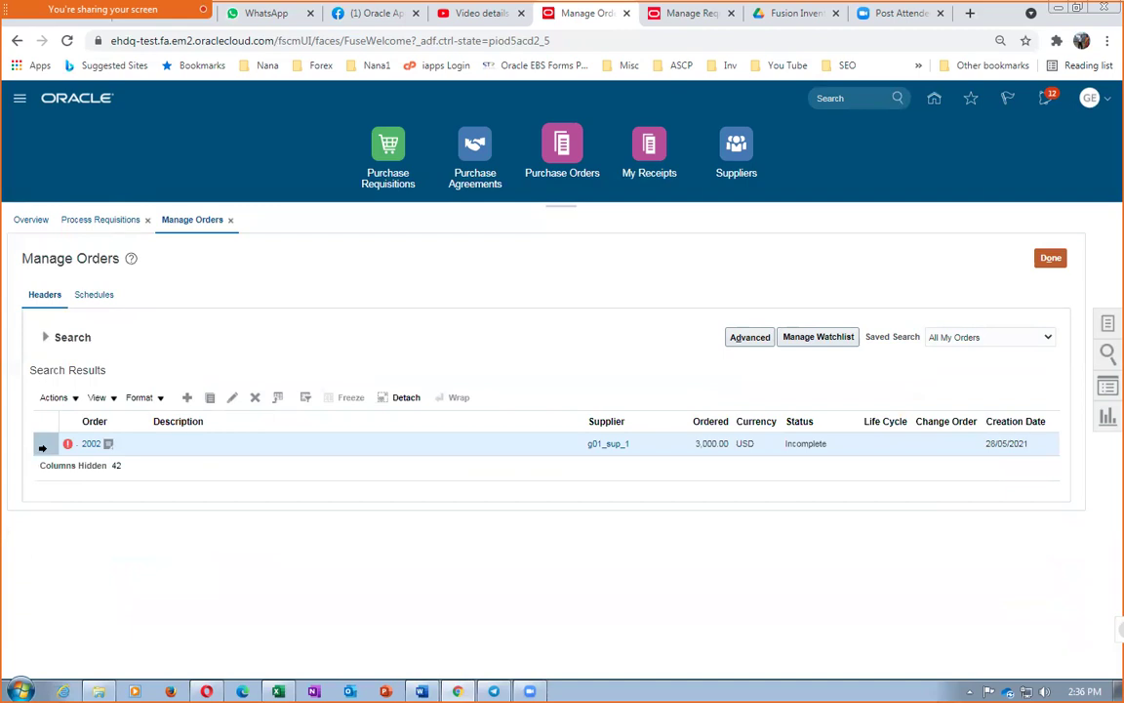
{"action": "left_click", "coordinate": [68, 445]}
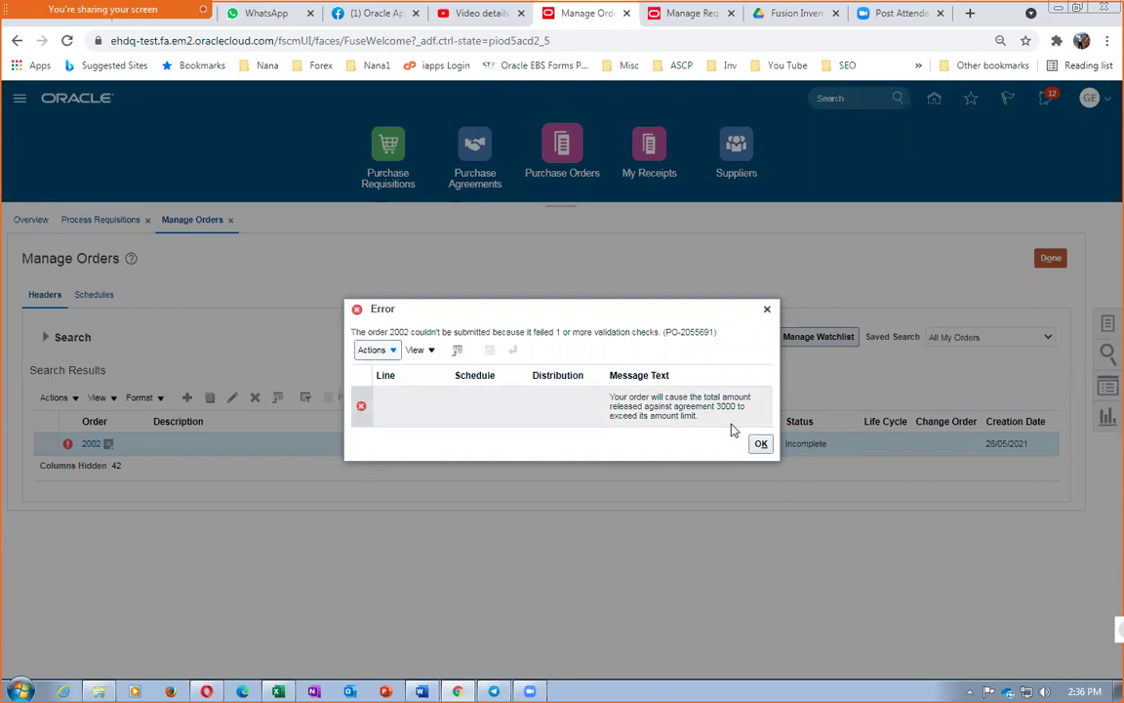
{"action": "left_click", "coordinate": [761, 445]}
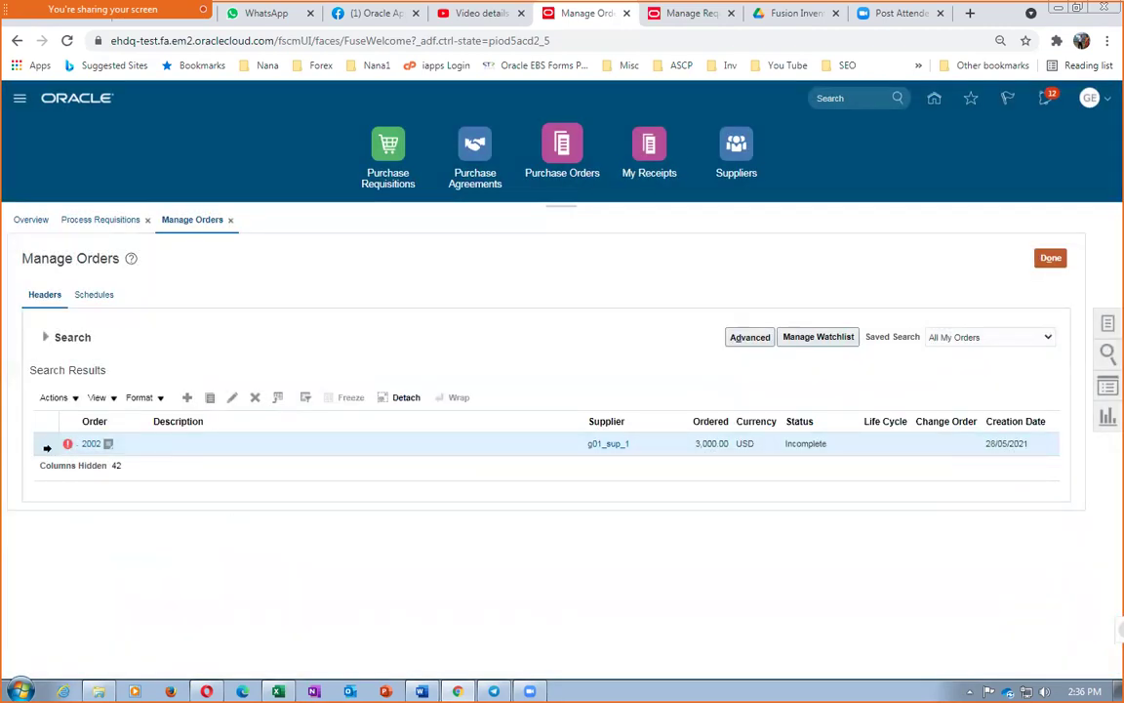
{"action": "left_click", "coordinate": [56, 396]}
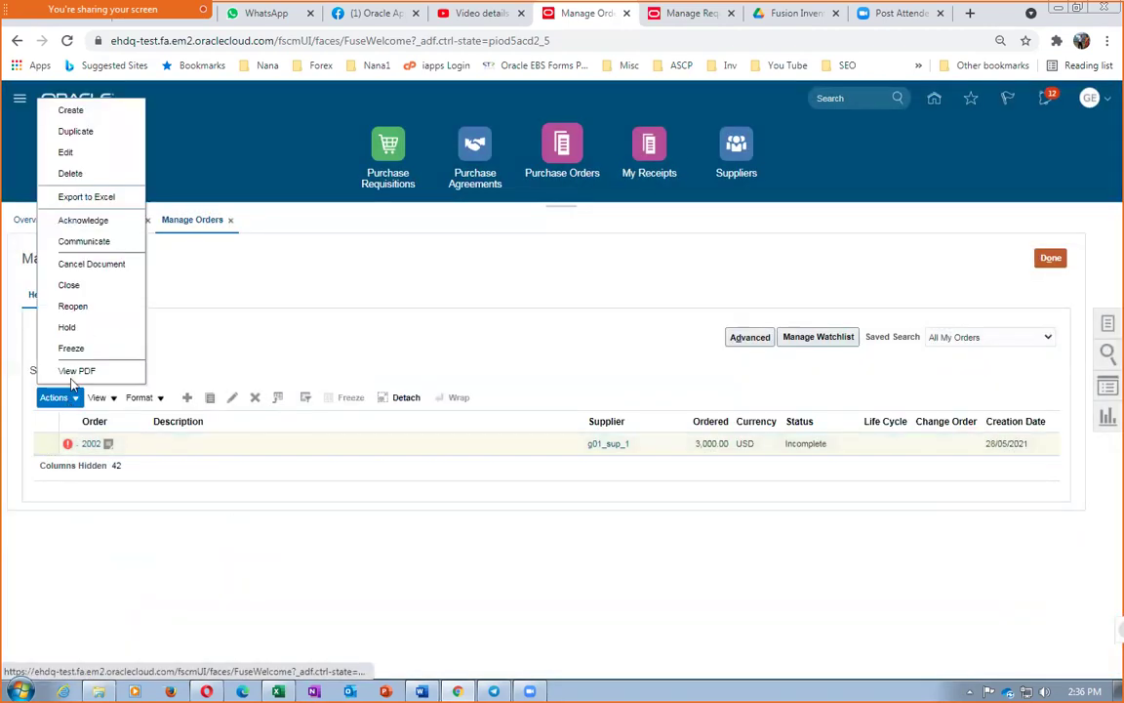
Edit purchase order 2002, run Validate with no errors found, and submit it for approval
{"action": "left_click", "coordinate": [66, 153]}
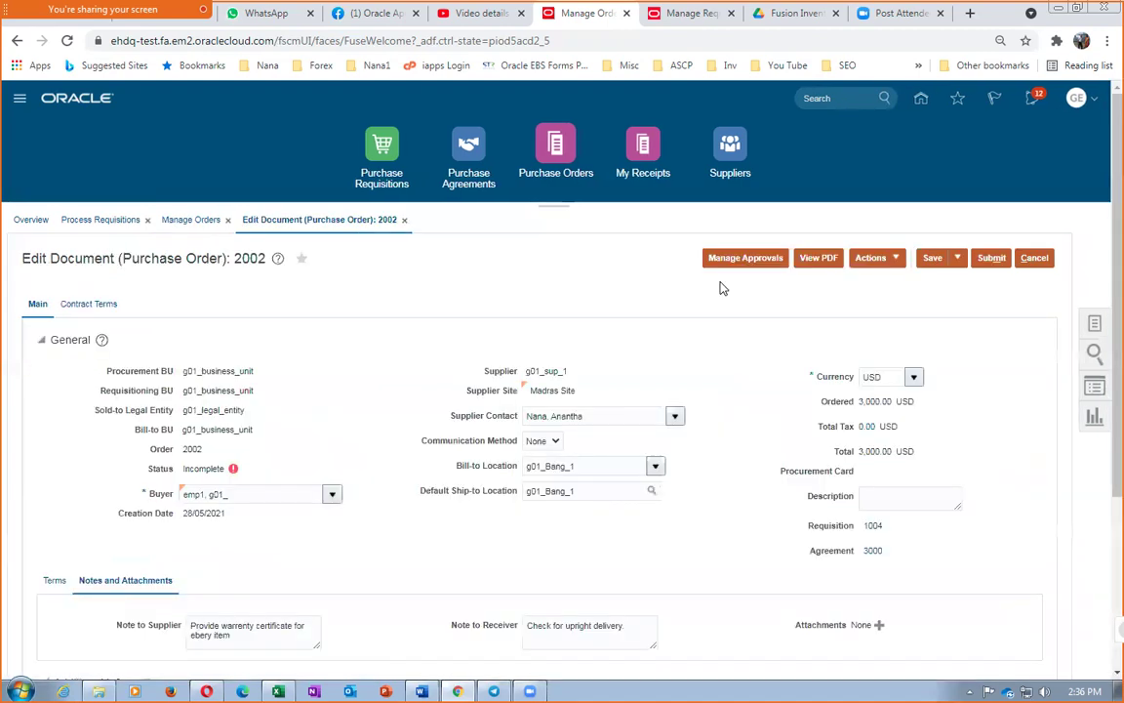
{"action": "left_click", "coordinate": [873, 257]}
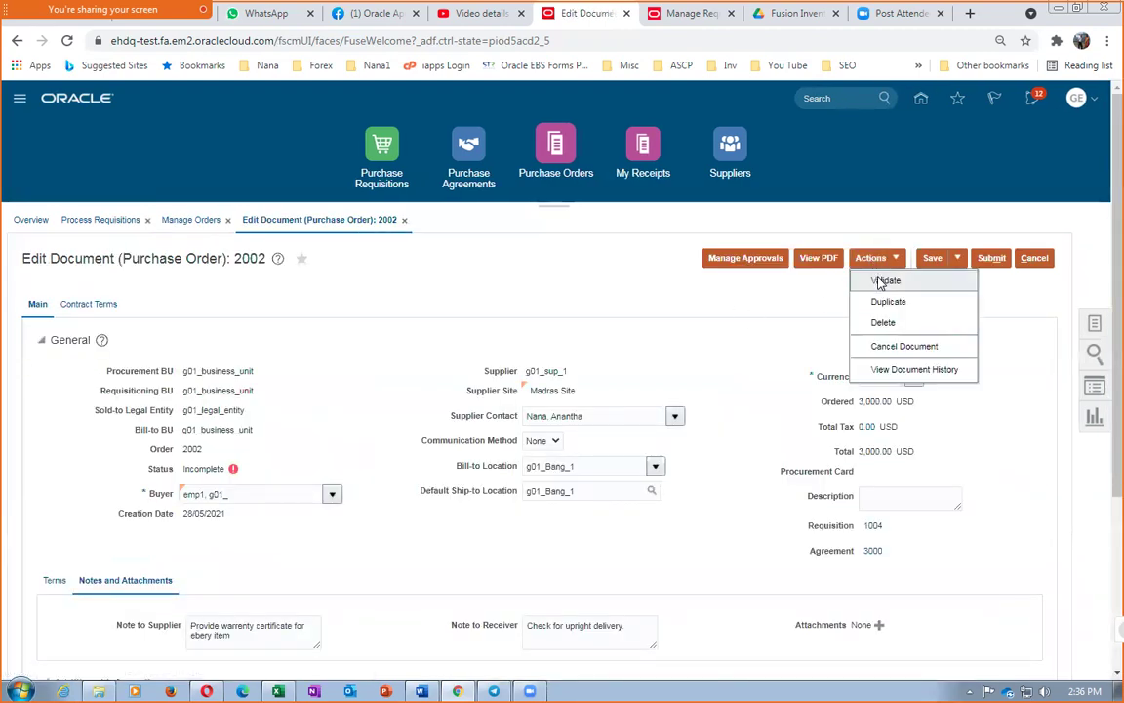
{"action": "left_click", "coordinate": [884, 281]}
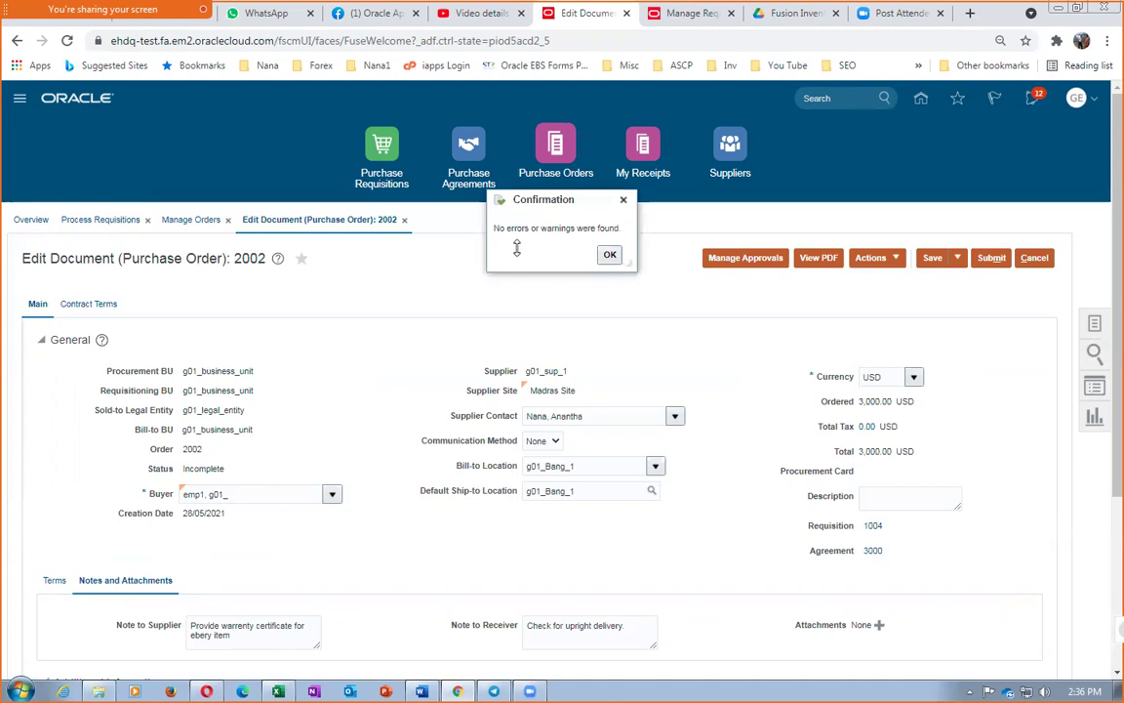
{"action": "left_click", "coordinate": [609, 253]}
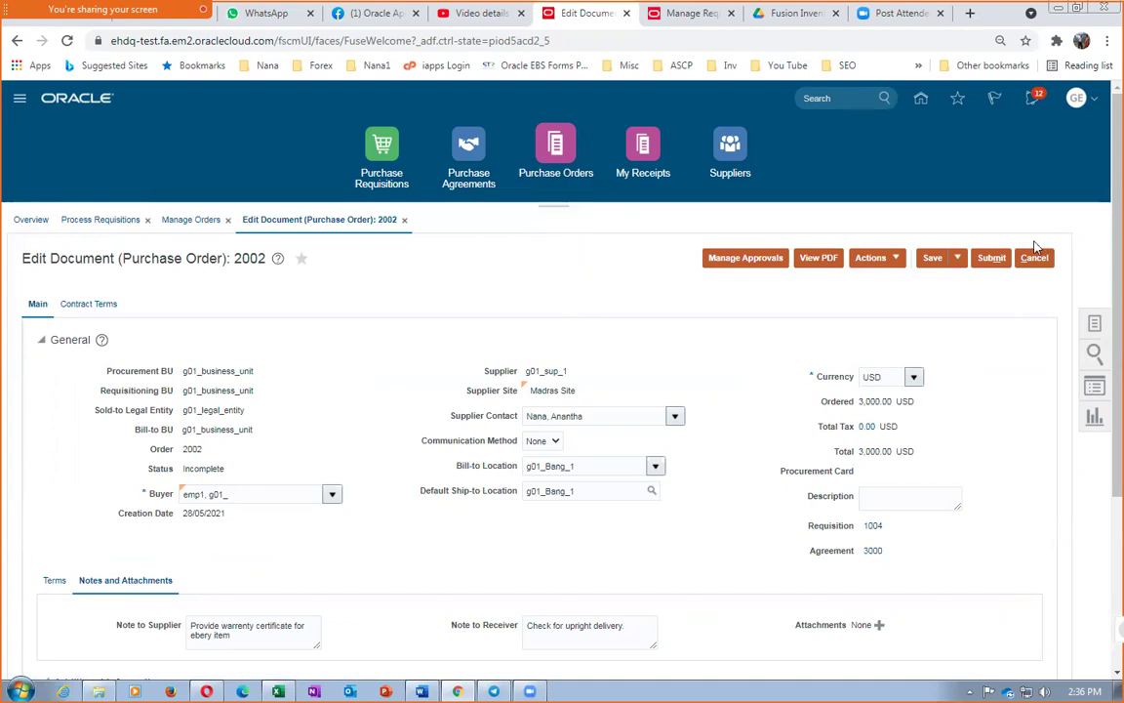
{"action": "left_click", "coordinate": [990, 258]}
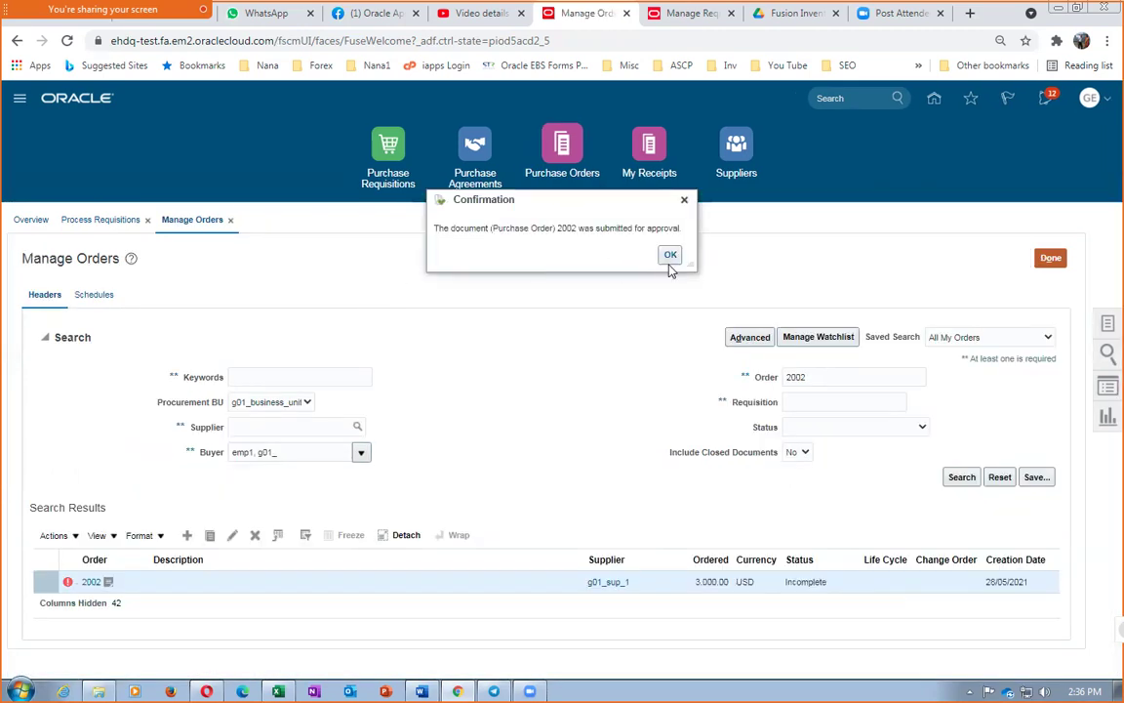
{"action": "left_click", "coordinate": [670, 255]}
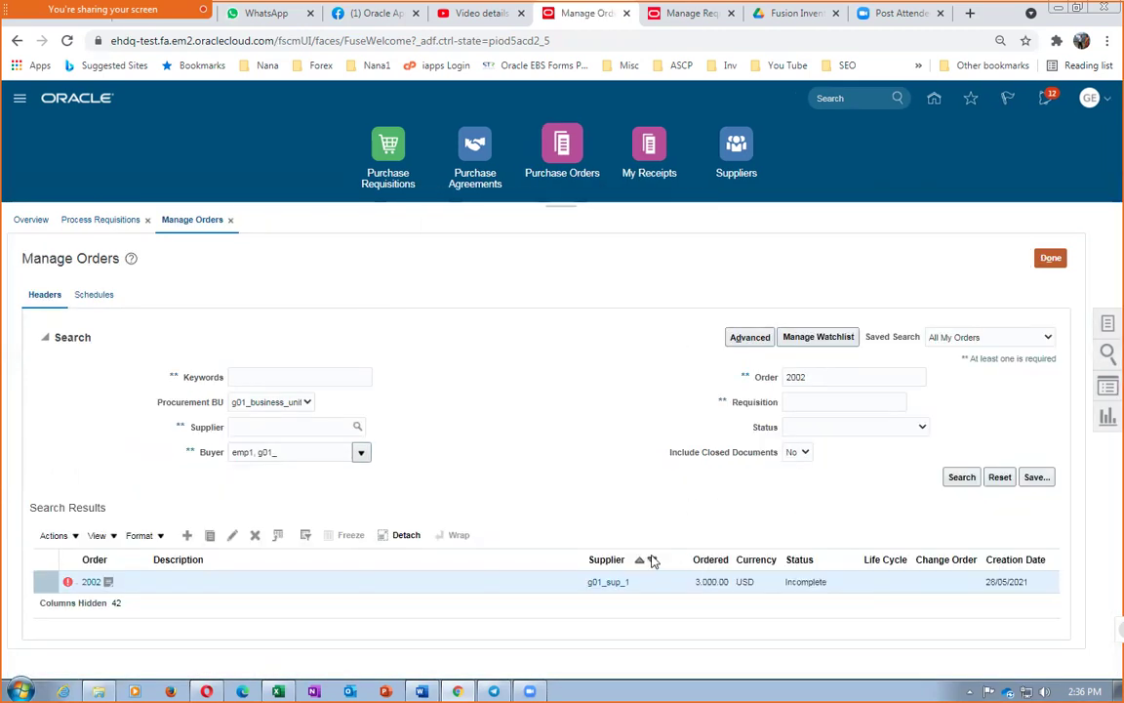
Close Manage Orders and search Manage Agreements for agreement 3000
{"action": "left_click", "coordinate": [1051, 259]}
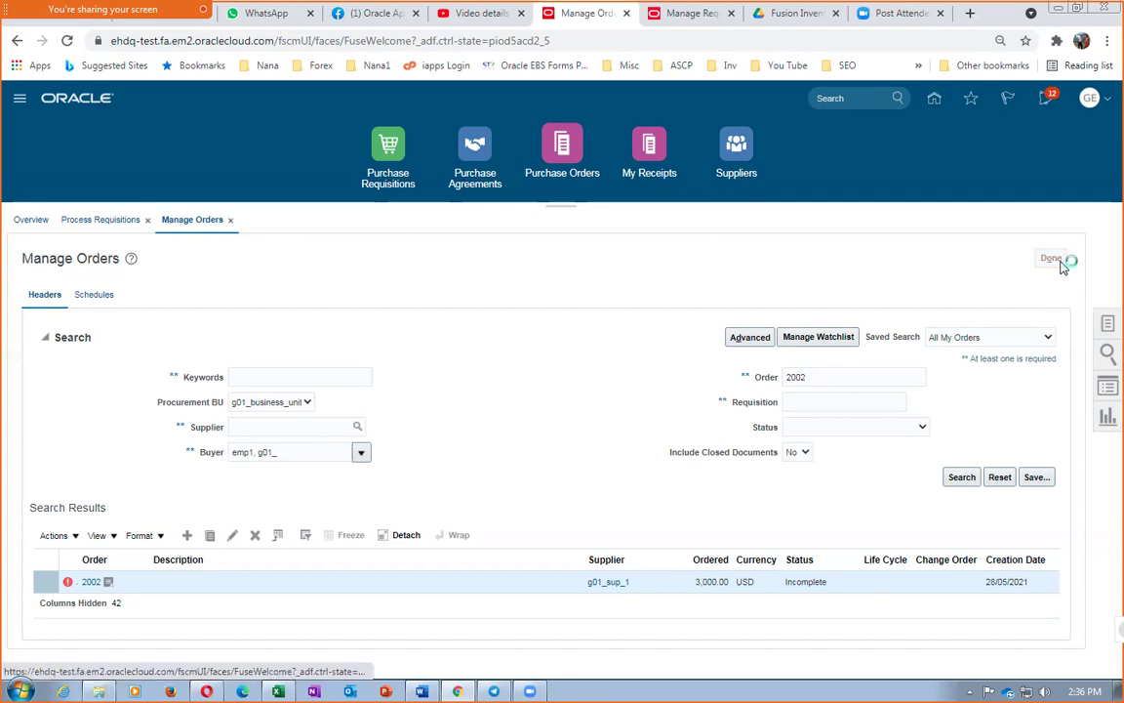
{"action": "left_click", "coordinate": [1105, 325]}
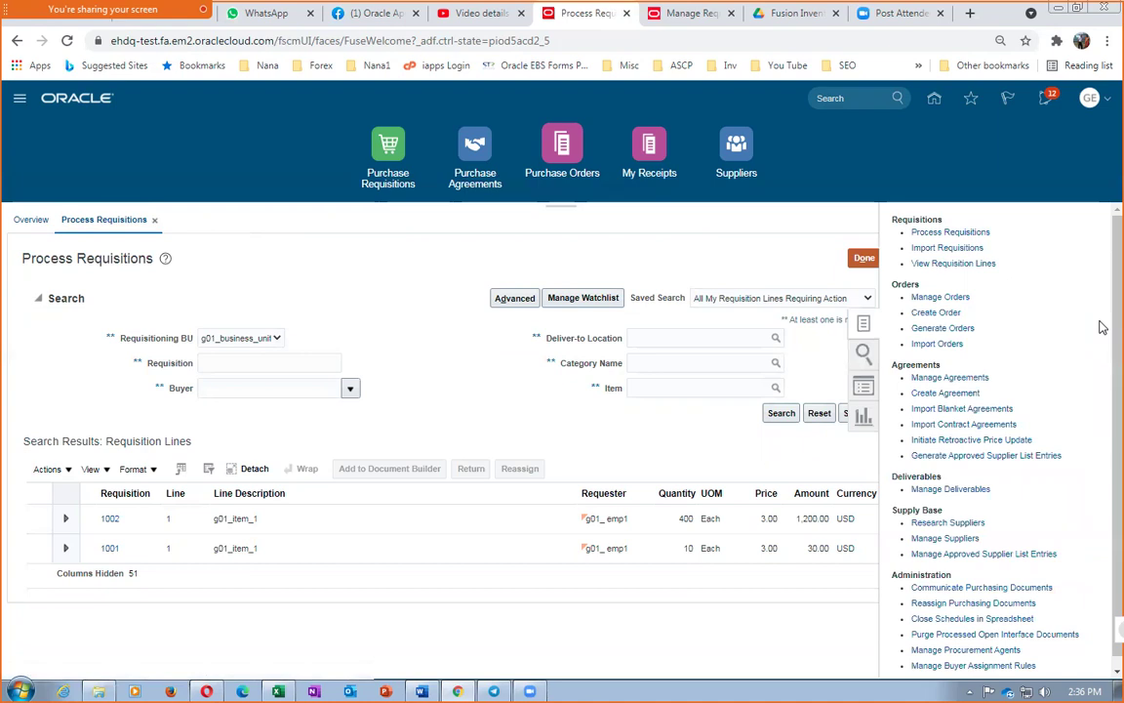
{"action": "left_click", "coordinate": [961, 378]}
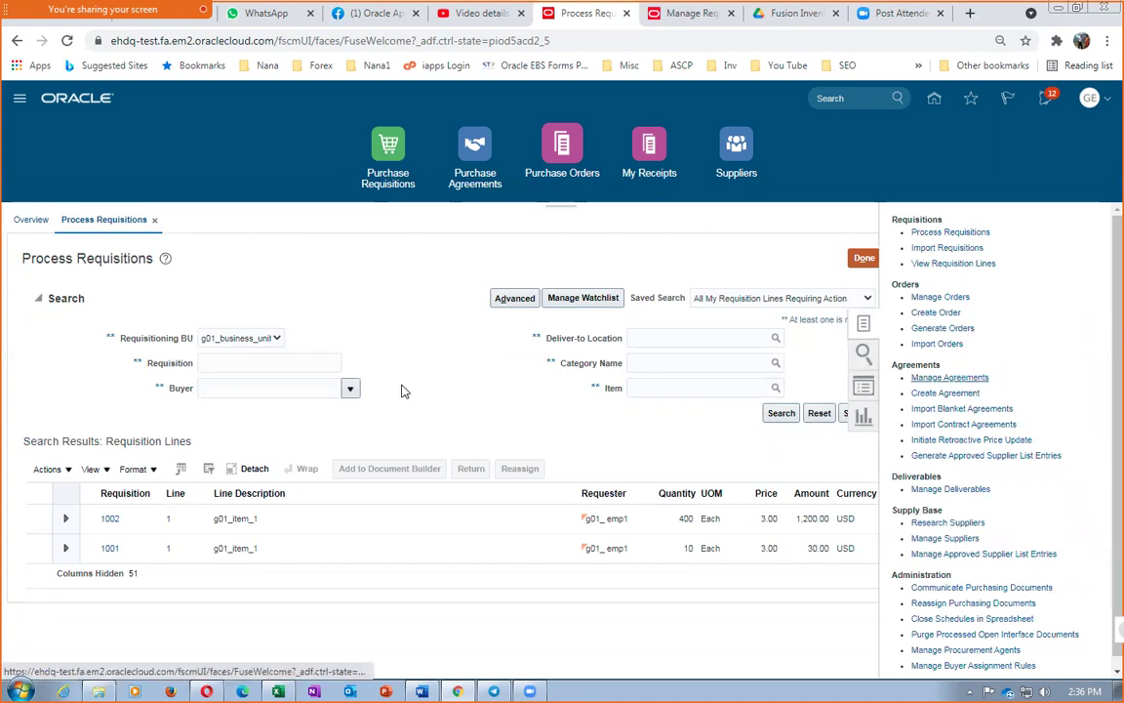
{"action": "left_click", "coordinate": [857, 379]}
{"action": "type", "text": "3000"}
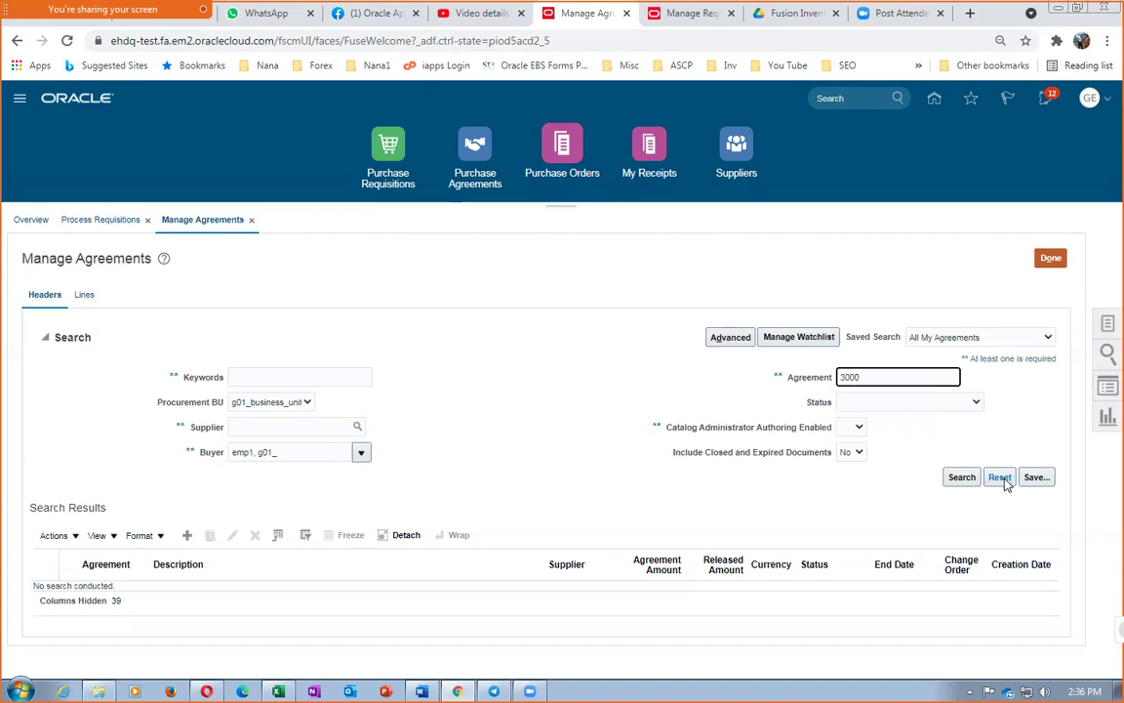
{"action": "left_click", "coordinate": [888, 429]}
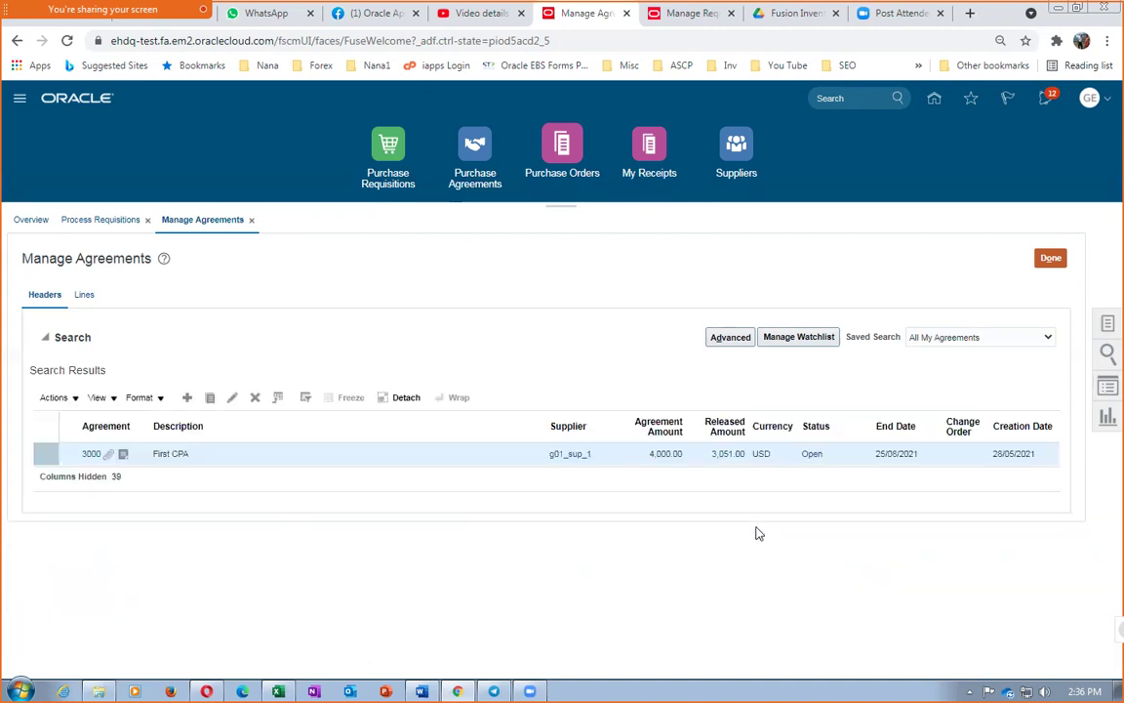
Review the orders released against agreement 3000, then return to the agreement search results
{"action": "left_click", "coordinate": [723, 456]}
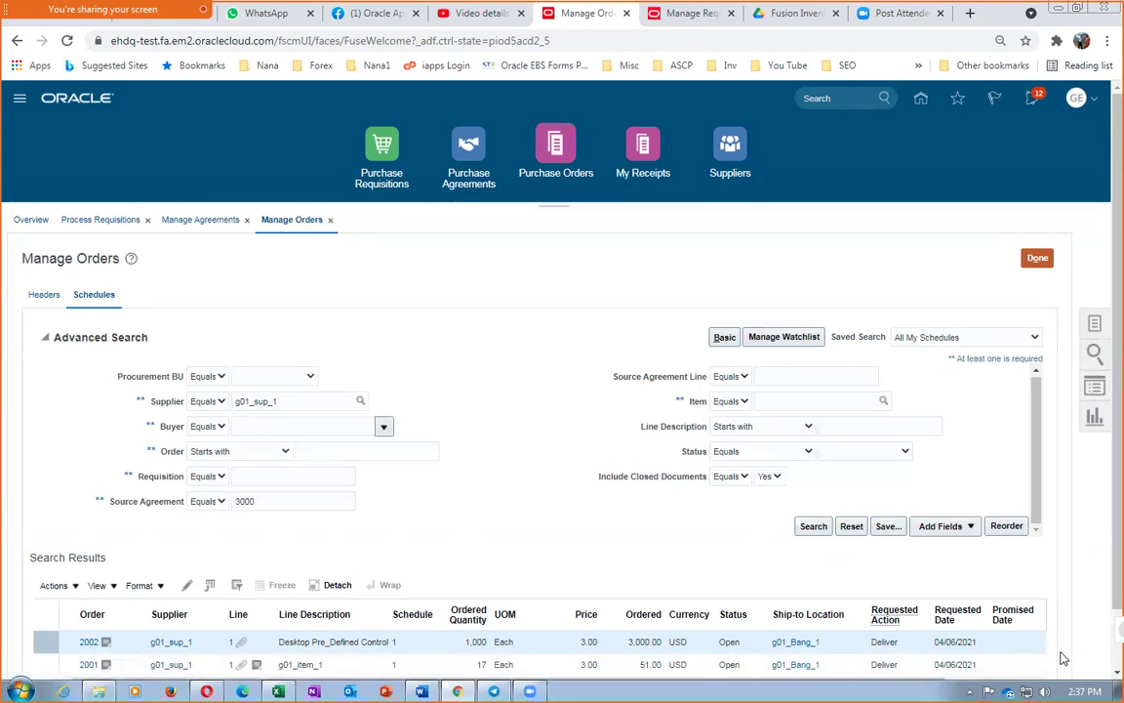
{"action": "scroll", "coordinate": [1099, 610], "scroll_direction": "down", "scroll_amount": 1}
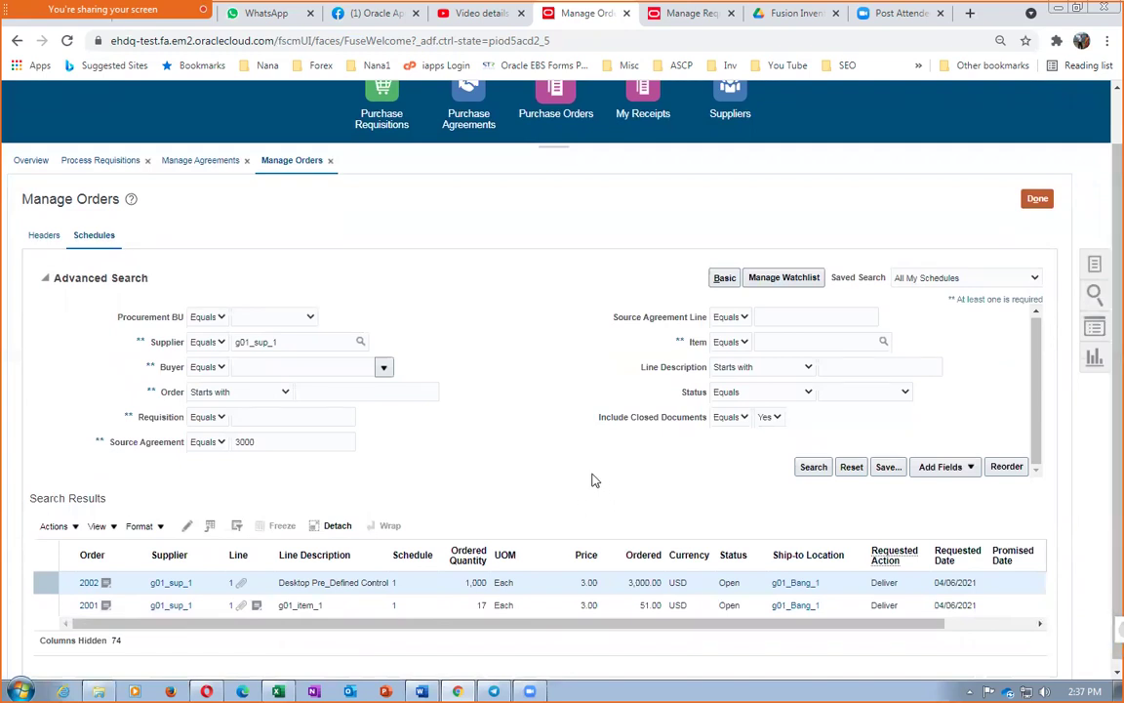
{"action": "mouse_move", "coordinate": [63, 34]}
{"action": "left_click", "coordinate": [1035, 199]}
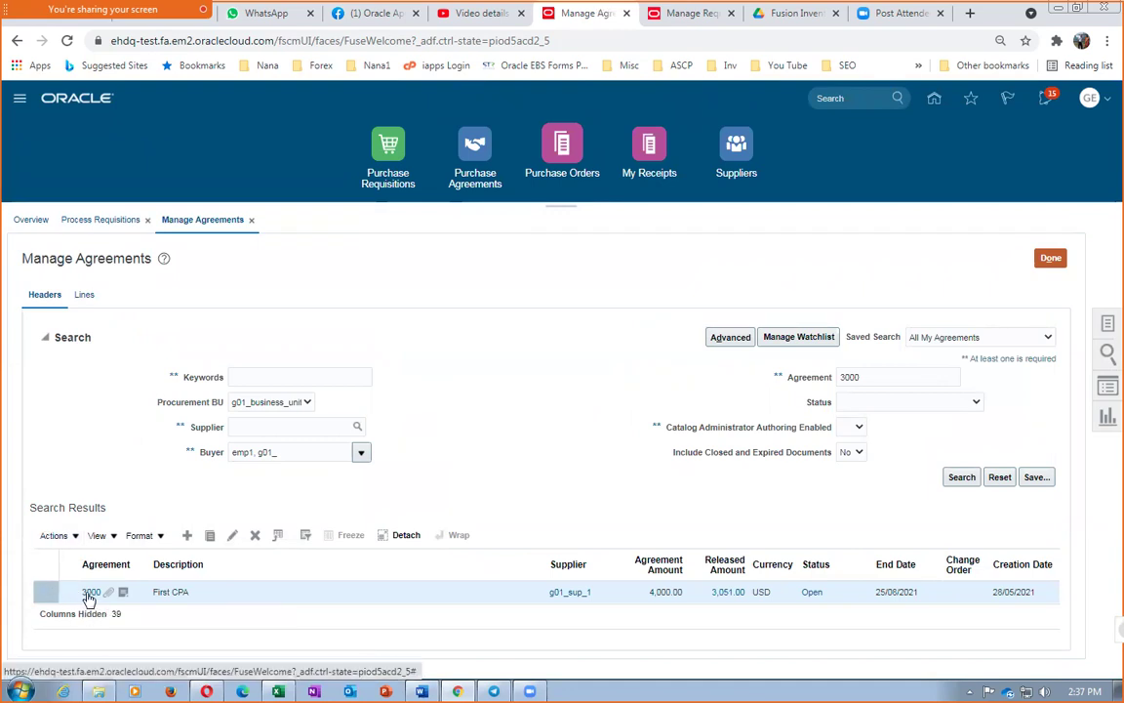
Open agreement 3000 and review its shipping method, payment terms, and start and end dates
{"action": "left_click", "coordinate": [89, 593]}
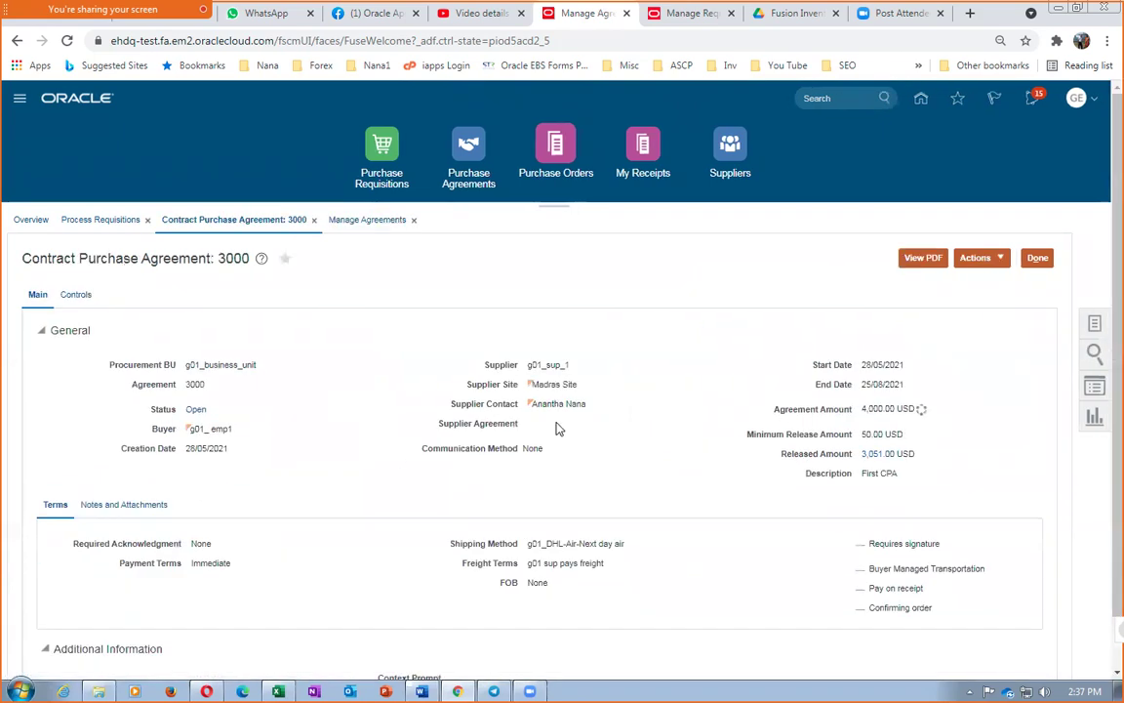
{"action": "scroll", "coordinate": [545, 452], "scroll_direction": "down", "scroll_amount": 1}
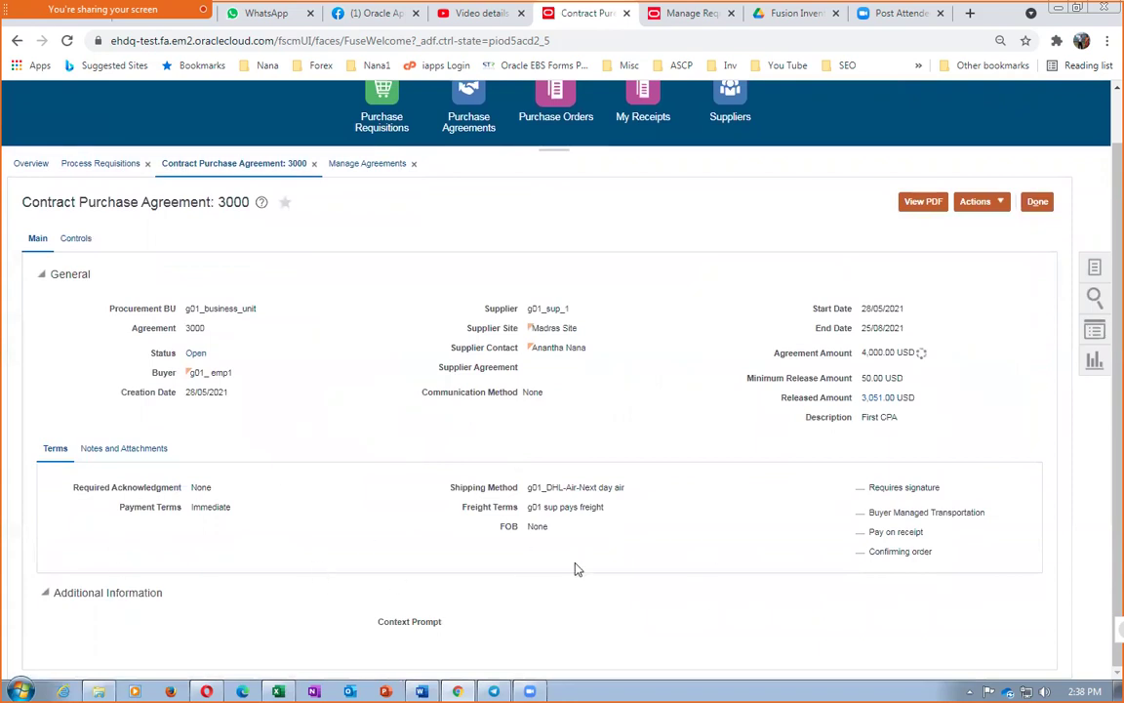
{"action": "left_click_drag", "start_coordinate": [553, 487], "coordinate": [589, 486]}
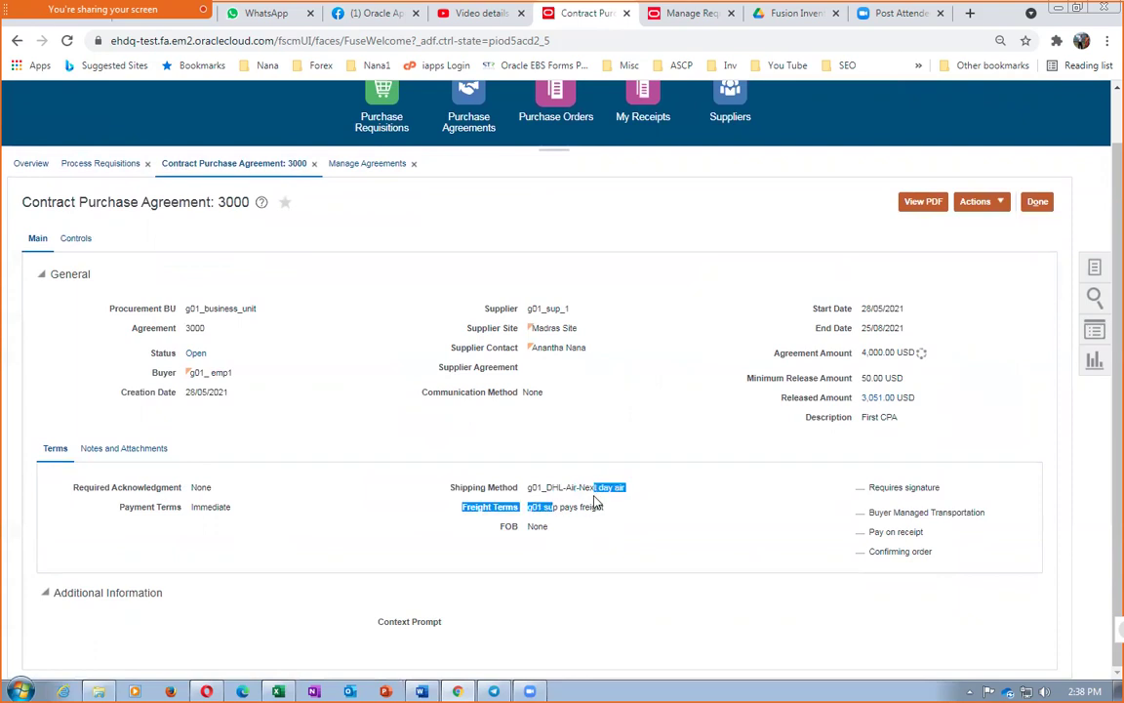
{"action": "left_click", "coordinate": [533, 526]}
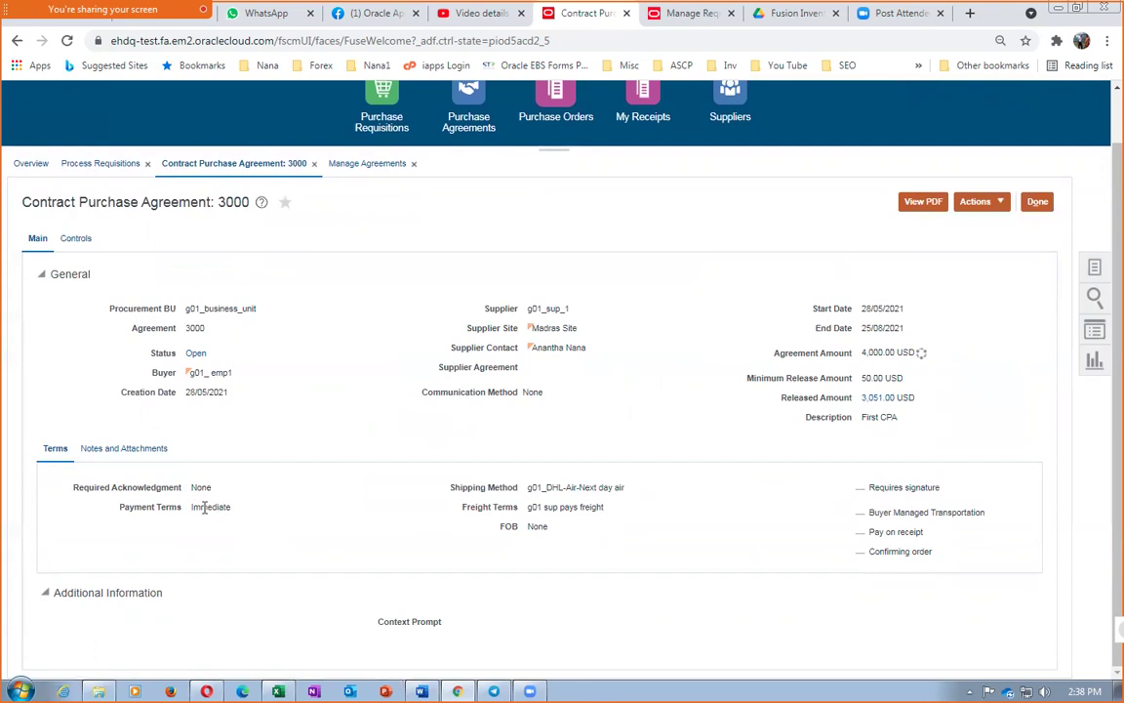
{"action": "left_click_drag", "start_coordinate": [200, 507], "coordinate": [222, 508]}
{"action": "left_click_drag", "start_coordinate": [867, 308], "coordinate": [891, 327]}
{"action": "left_click", "coordinate": [888, 308]}
{"action": "left_click", "coordinate": [890, 334]}
Request cancellation of agreement 3000 with E-Mail as the communication method and a recipient address
{"action": "left_click", "coordinate": [976, 201]}
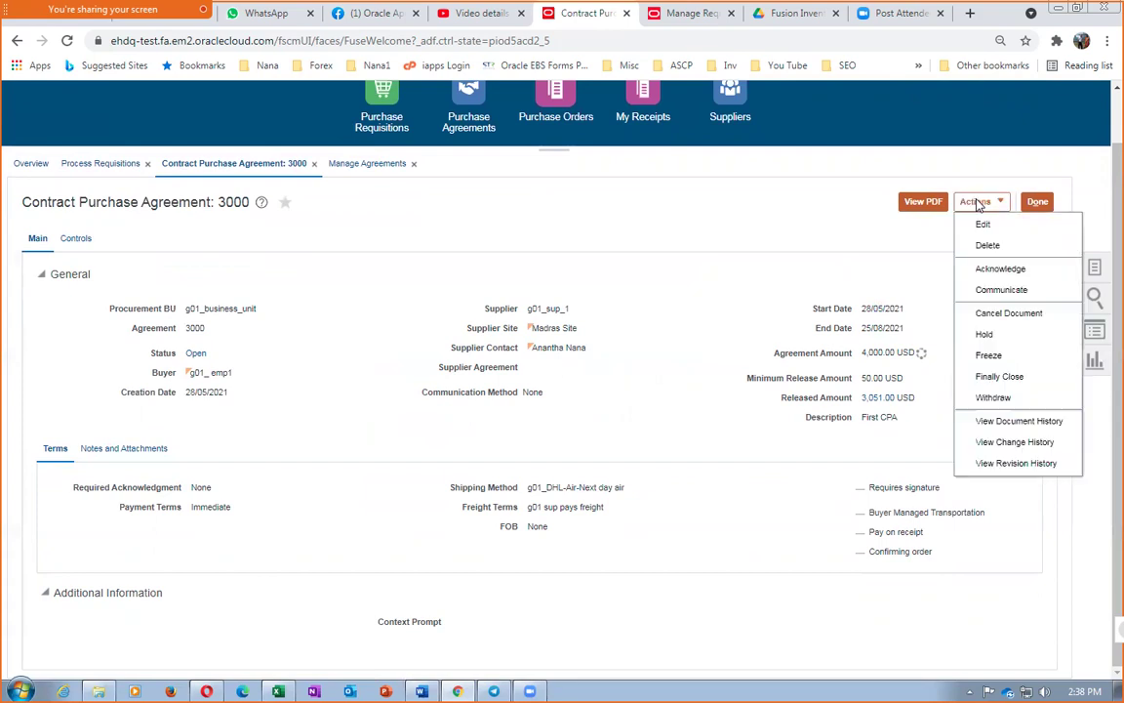
{"action": "left_click", "coordinate": [1006, 316]}
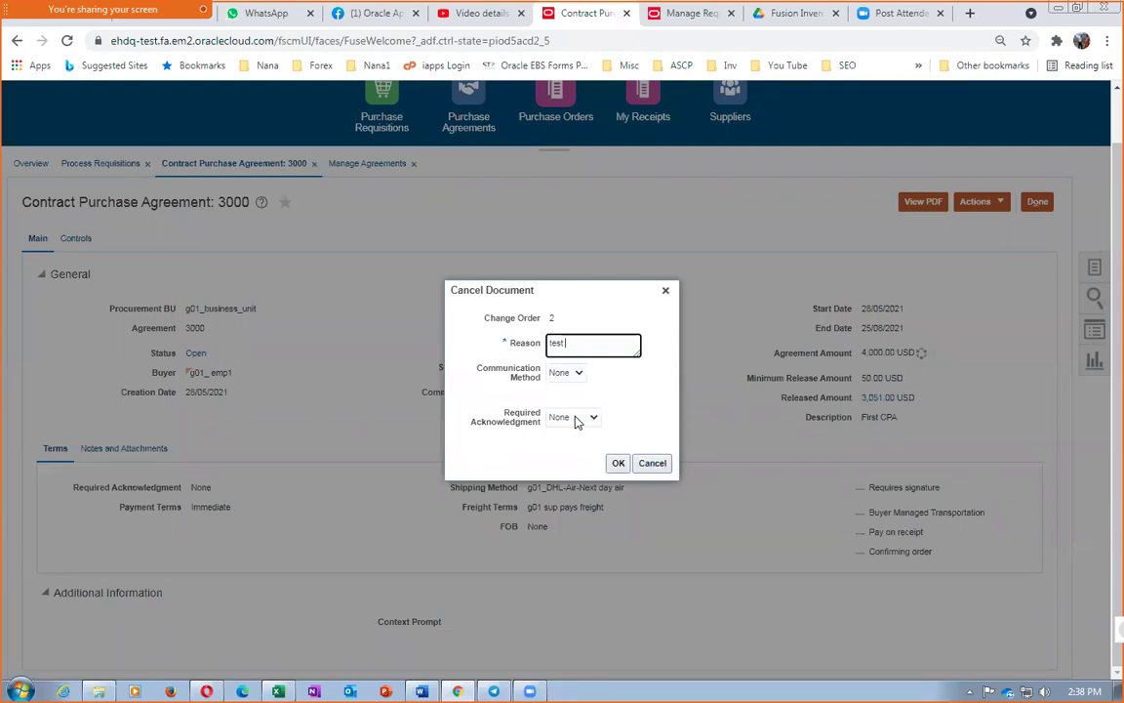
{"action": "left_click", "coordinate": [576, 420]}
{"action": "left_click", "coordinate": [574, 420]}
{"action": "left_click", "coordinate": [565, 373]}
{"action": "left_click", "coordinate": [561, 389]}
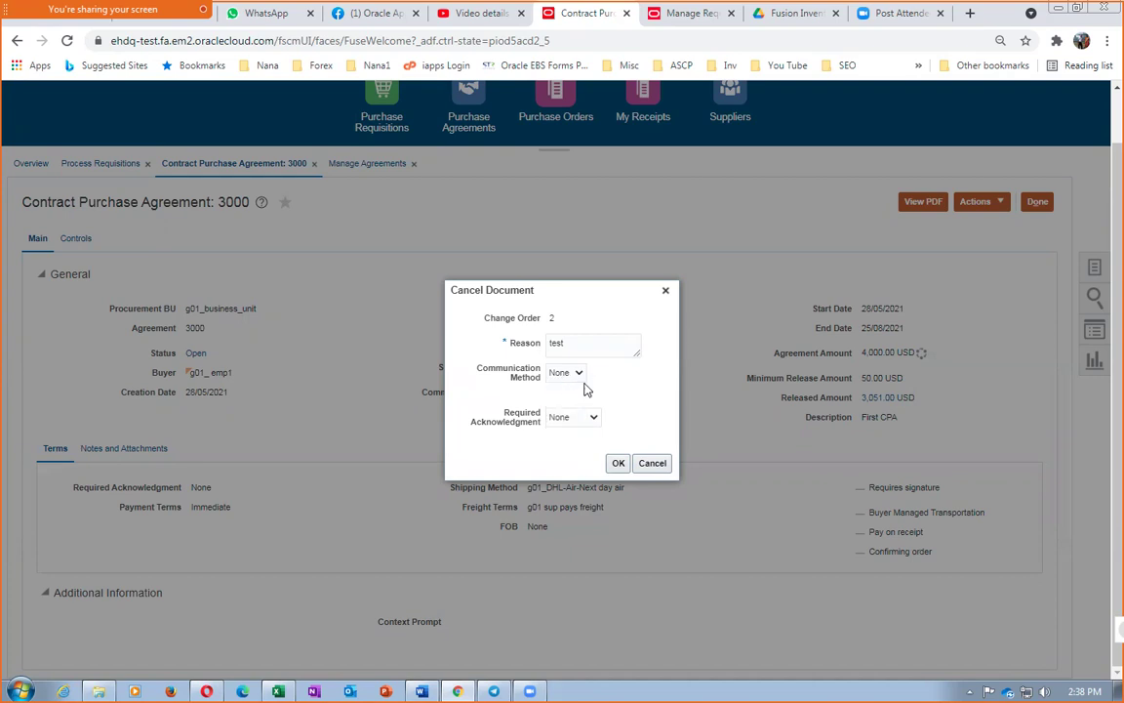
{"action": "left_click", "coordinate": [589, 406]}
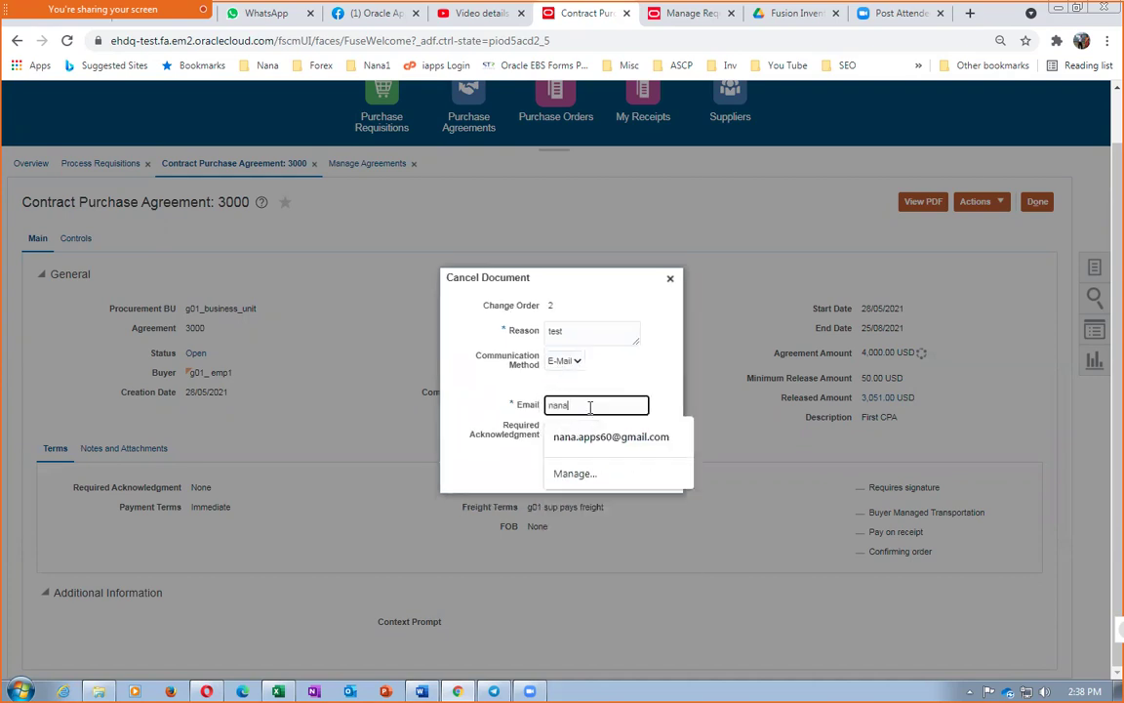
{"action": "left_click", "coordinate": [611, 437]}
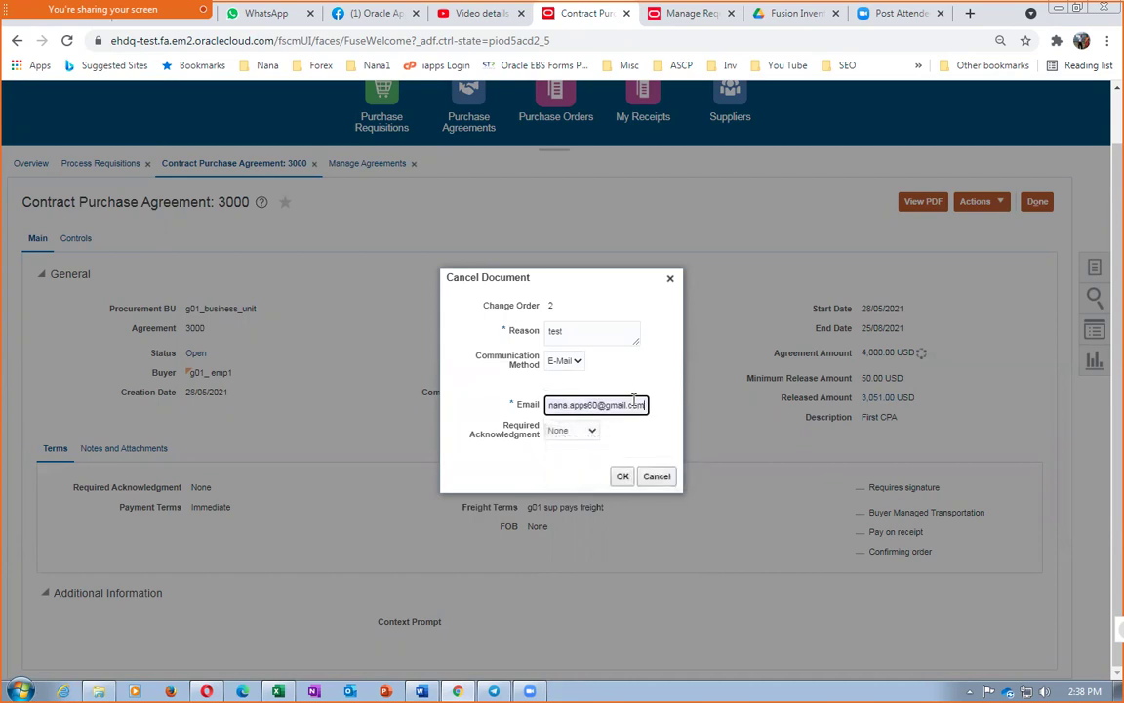
{"action": "left_click", "coordinate": [619, 476]}
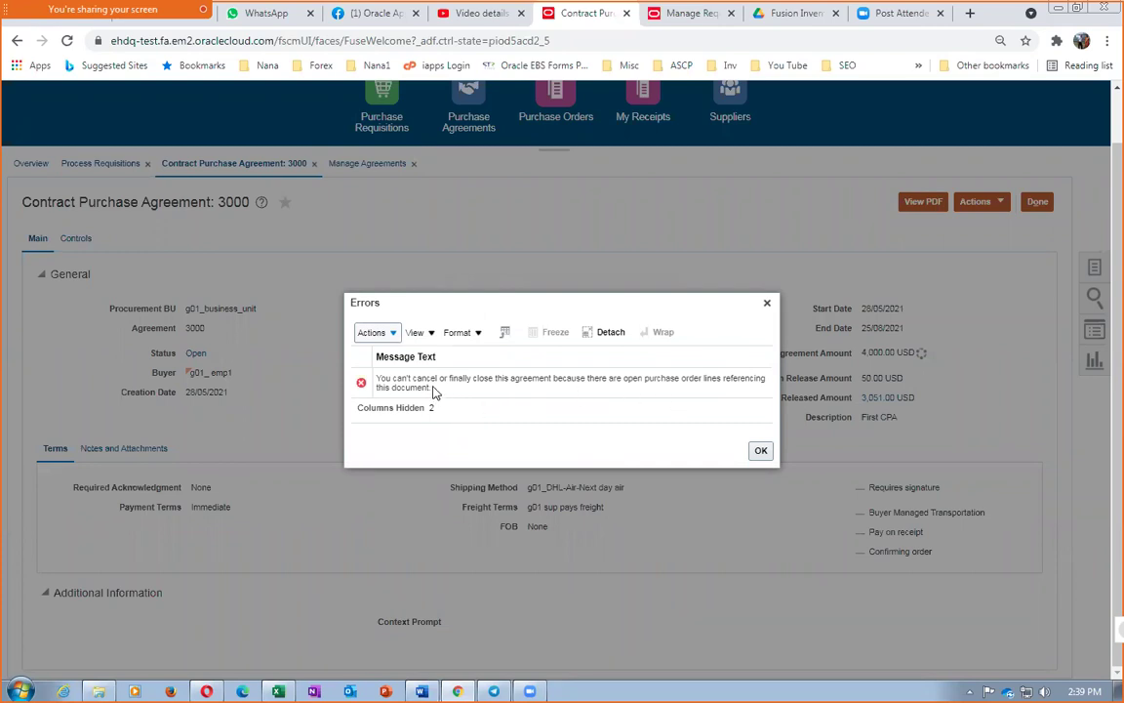
Read and dismiss the cancellation refusal, then check the 50.00 USD Minimum Release Amount
{"action": "left_click_drag", "start_coordinate": [441, 380], "coordinate": [662, 400]}
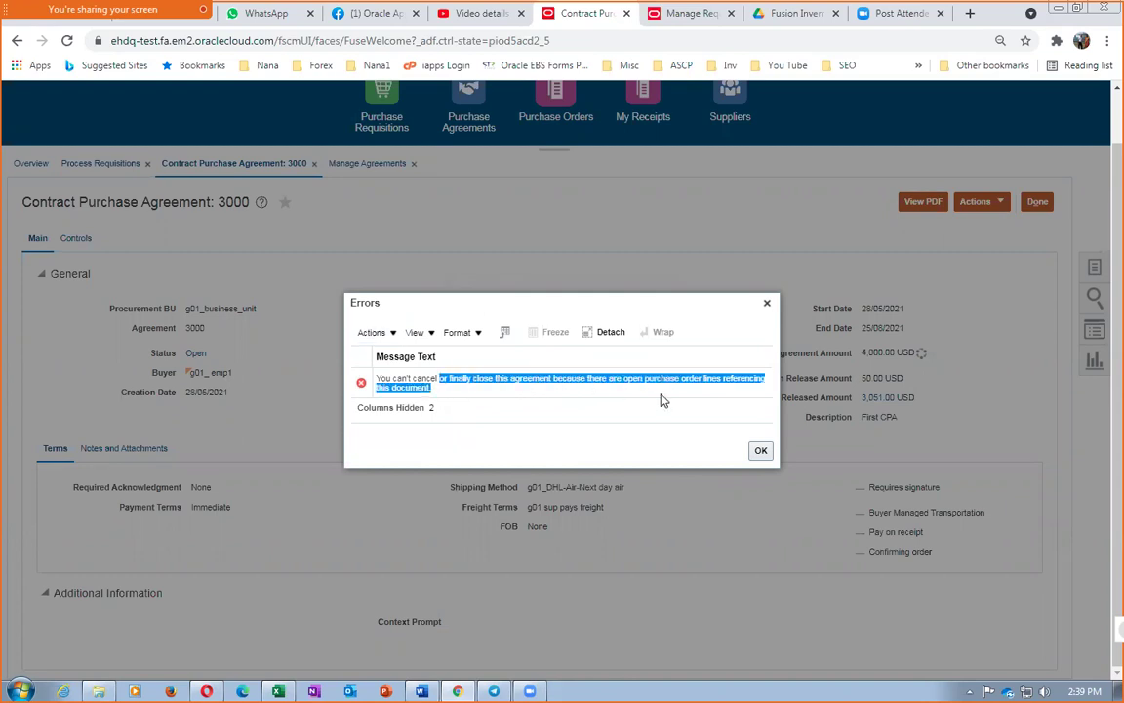
{"action": "left_click", "coordinate": [634, 399]}
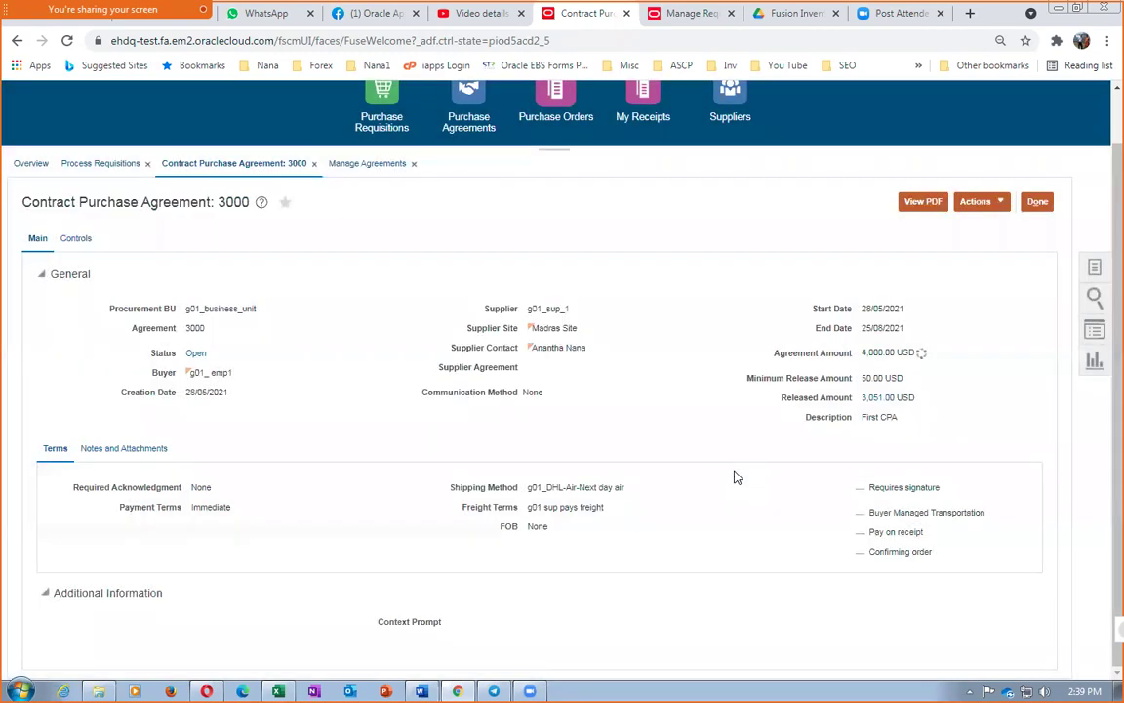
{"action": "left_click", "coordinate": [762, 453]}
{"action": "left_click_drag", "start_coordinate": [863, 378], "coordinate": [902, 379]}
{"action": "left_click", "coordinate": [734, 411]}
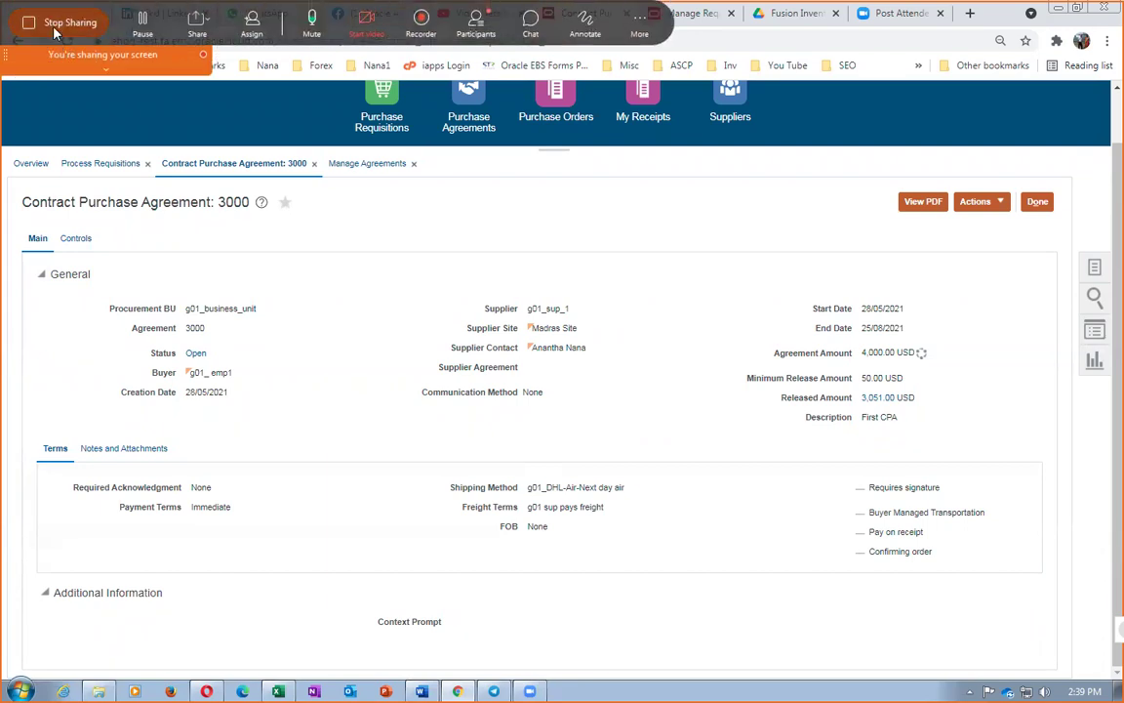
Stop sharing the screen in Webex and pause the meeting recording from the Recorder panel
{"action": "left_click", "coordinate": [45, 22]}
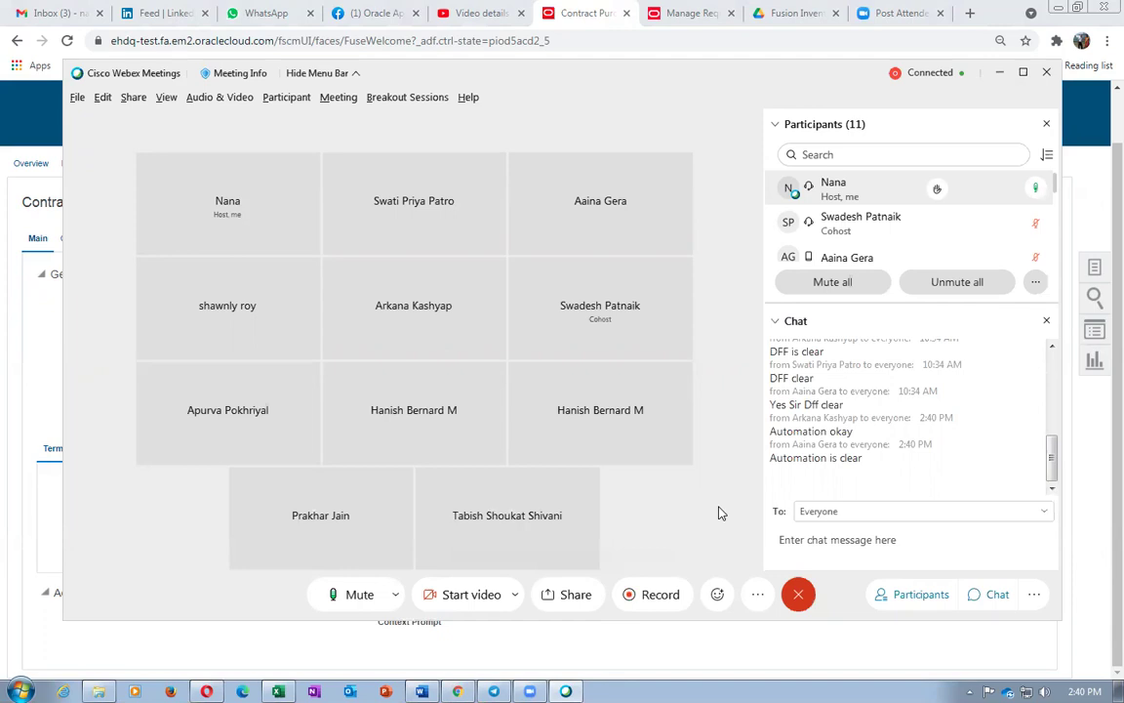
{"action": "left_click", "coordinate": [659, 599]}
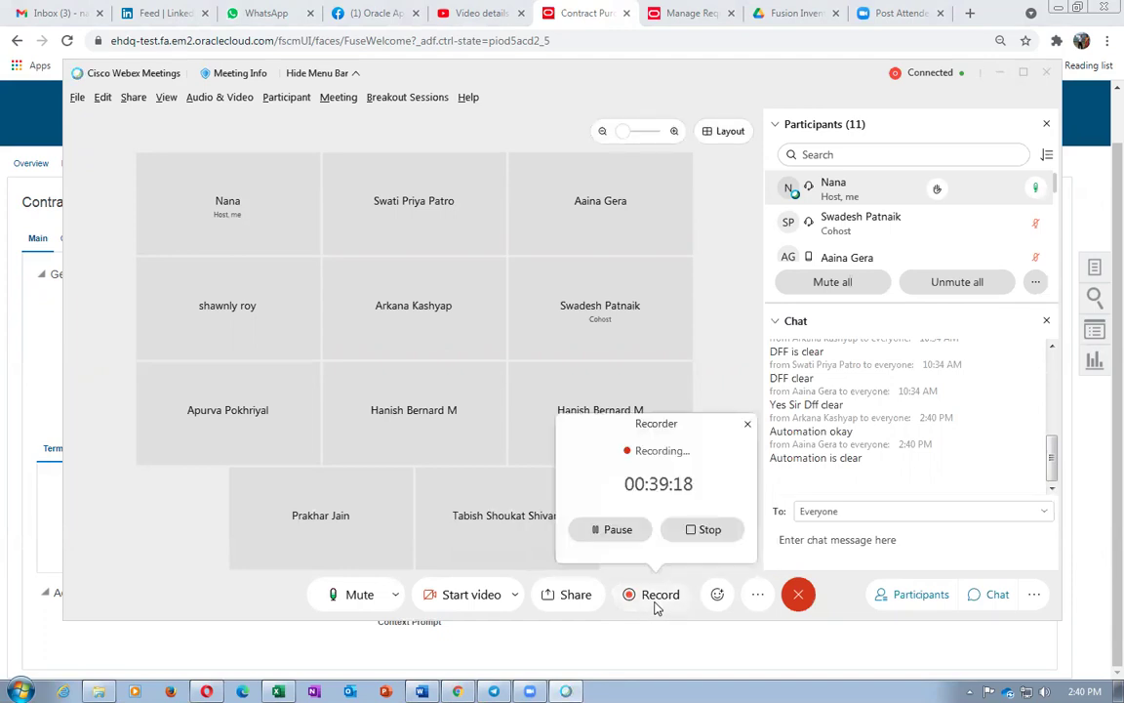
{"action": "left_click", "coordinate": [625, 532]}
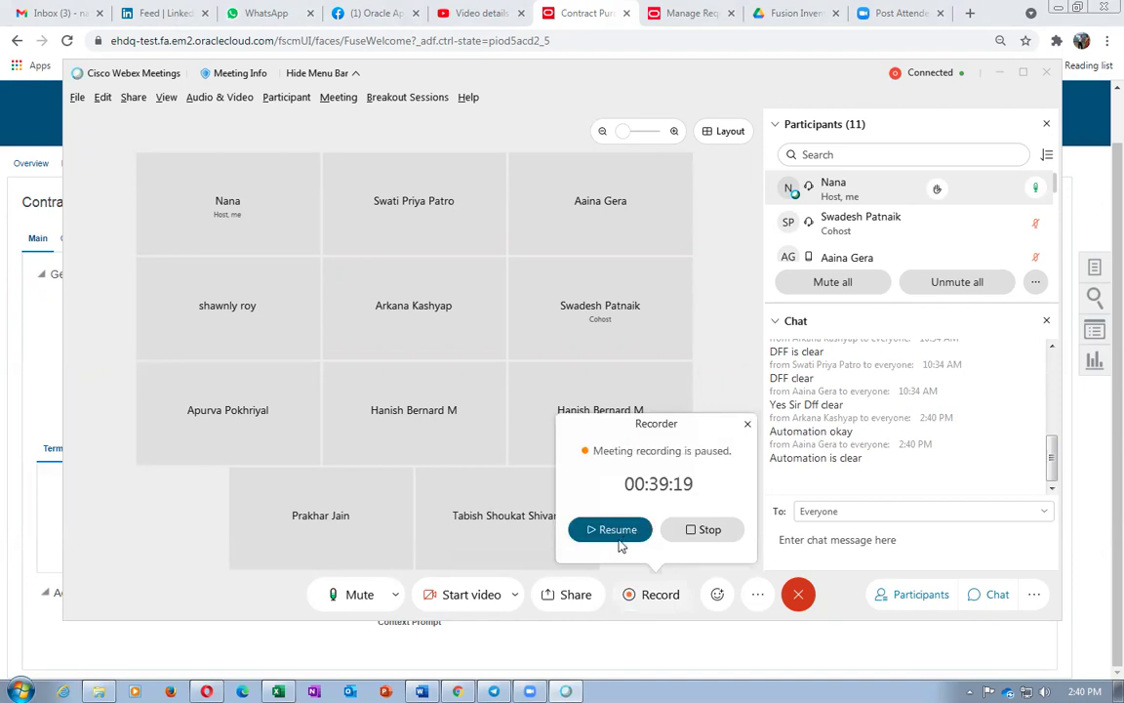